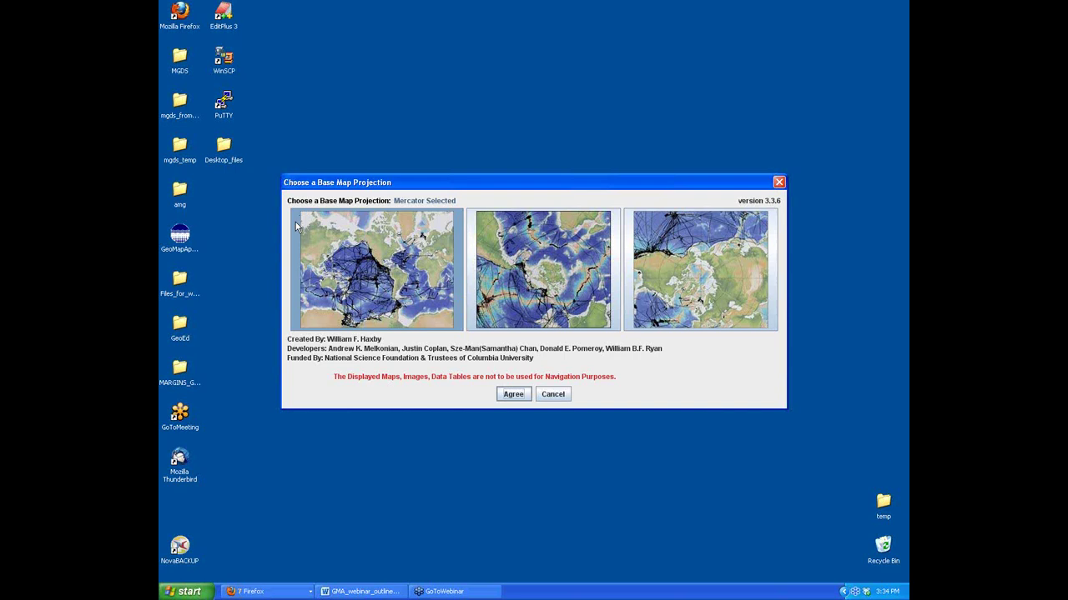
- Accept the Mercator base map projection and move the map window nearer the middle of the desktop
{"action": "left_click", "coordinate": [513, 394]}
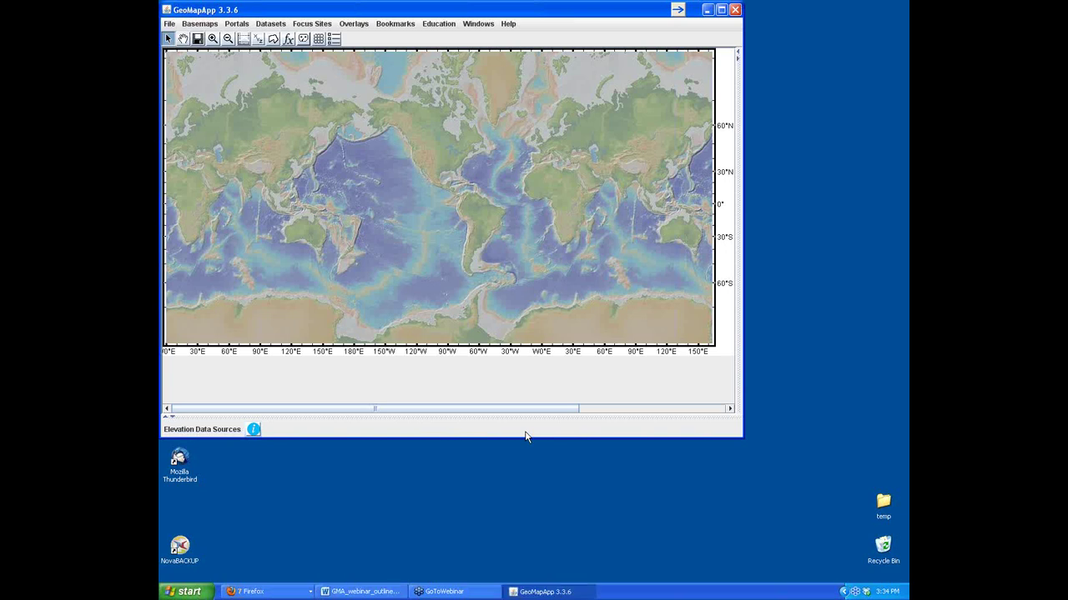
{"action": "left_click_drag", "start_coordinate": [356, 14], "coordinate": [448, 81]}
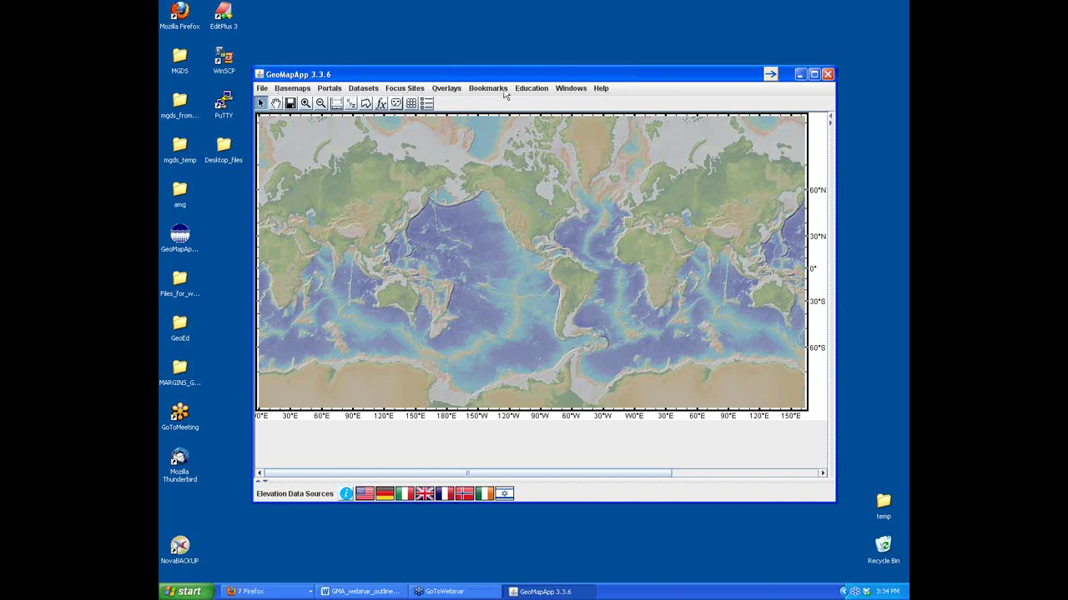
{"action": "left_click", "coordinate": [410, 90]}
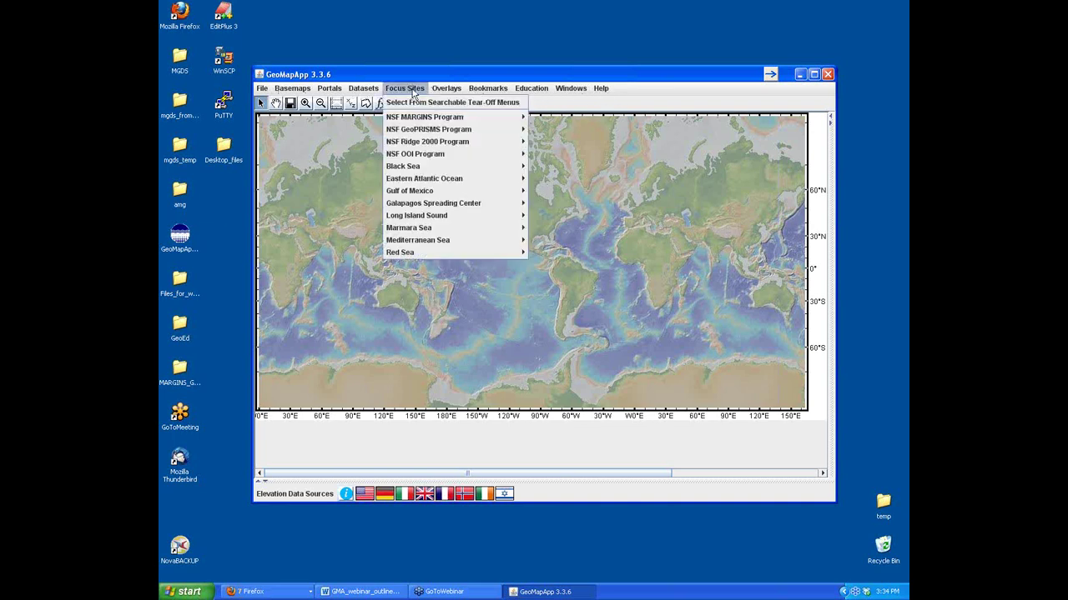
{"action": "mouse_move", "coordinate": [452, 132]}
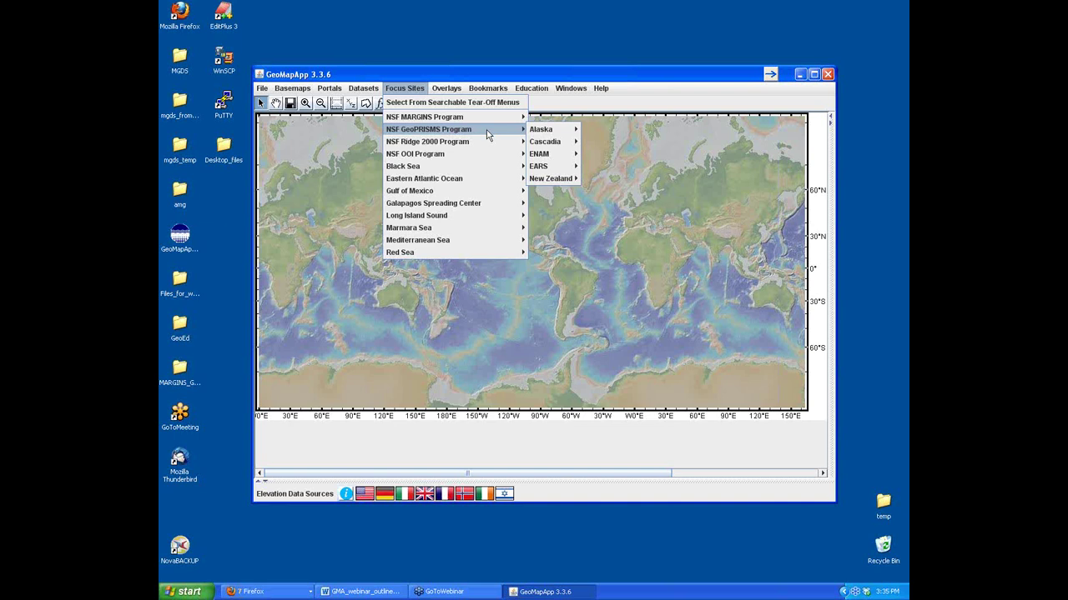
{"action": "left_click", "coordinate": [369, 128]}
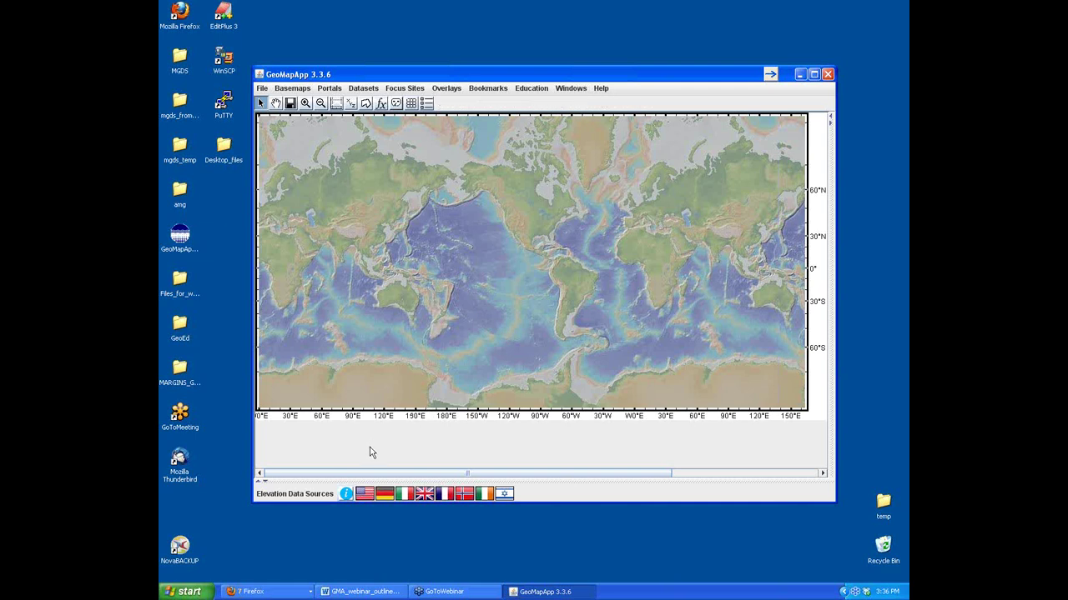
- Examine the cruises and grids listed as elevation data sources, and close the list
{"action": "left_click", "coordinate": [346, 494]}
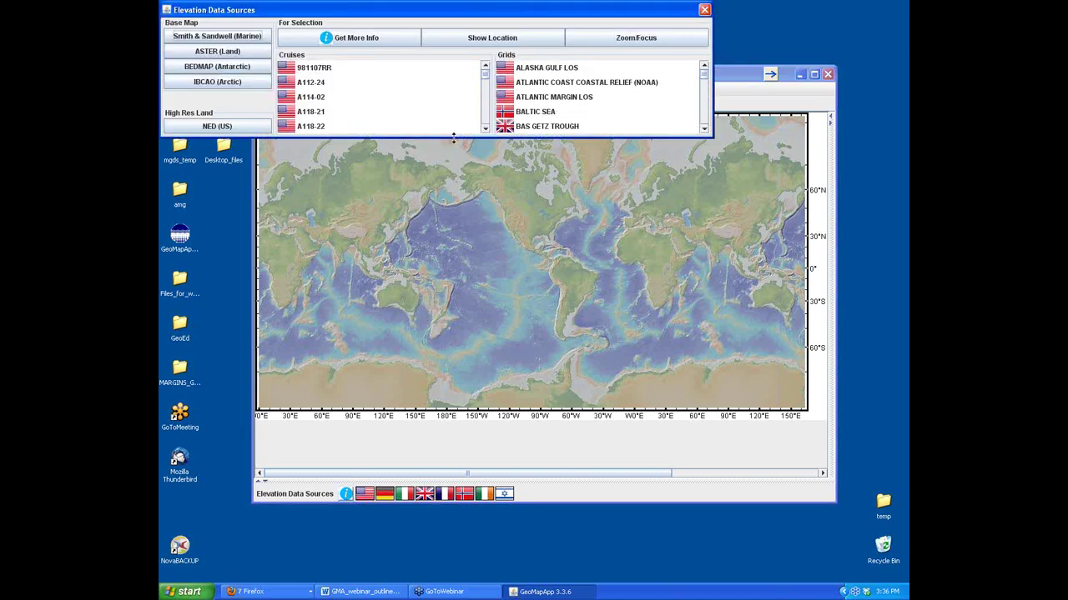
{"action": "left_click_drag", "start_coordinate": [706, 80], "coordinate": [706, 125]}
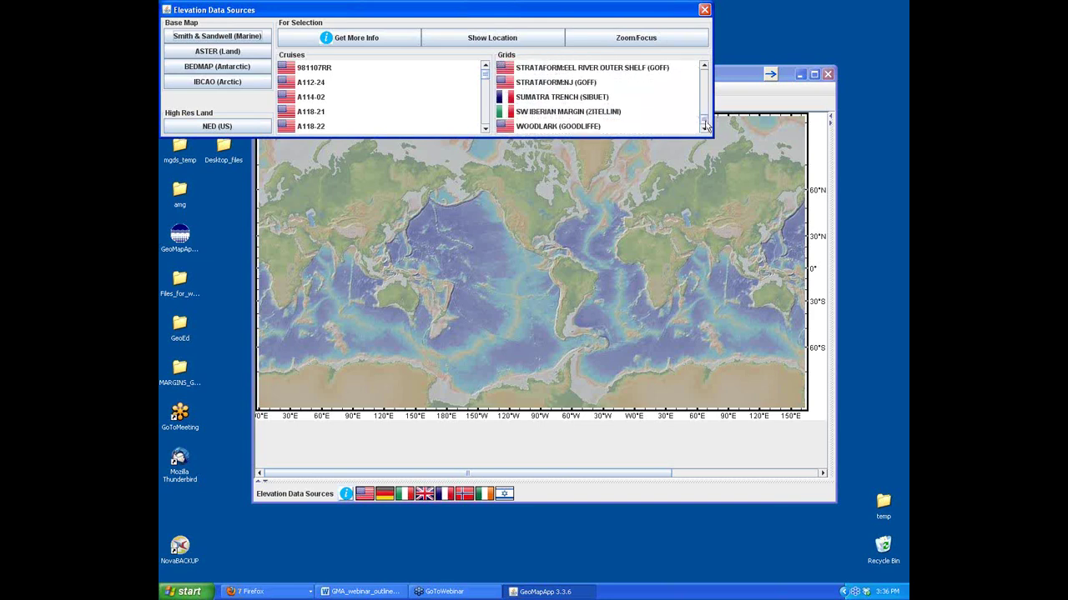
{"action": "mouse_move", "coordinate": [486, 79]}
{"action": "left_mouse_down"}
{"action": "mouse_move", "coordinate": [487, 120]}
{"action": "mouse_move", "coordinate": [488, 77]}
{"action": "left_mouse_up"}
{"action": "left_click", "coordinate": [704, 9]}
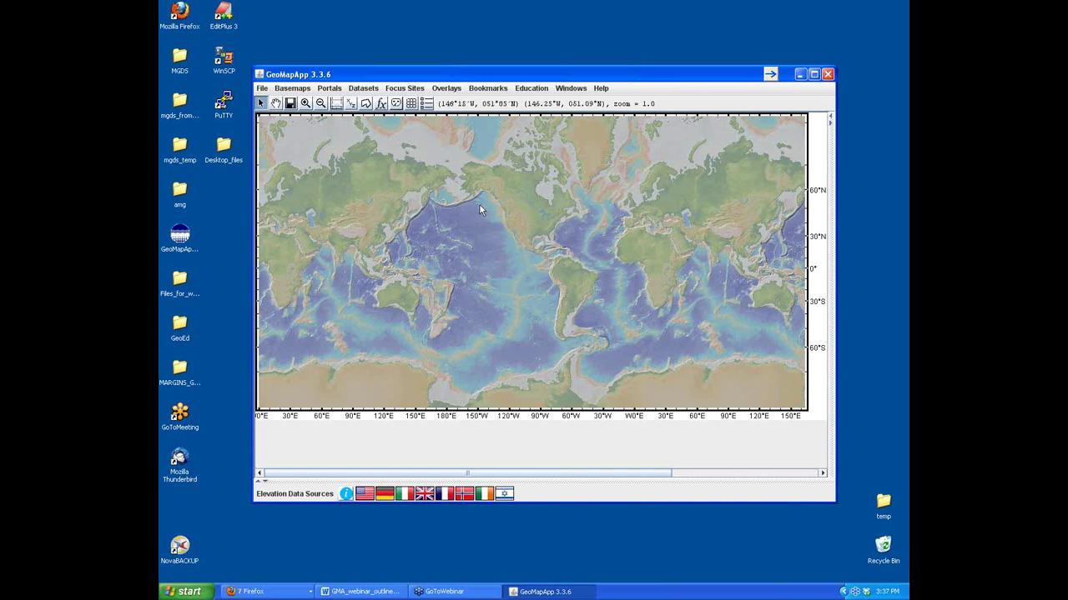
- Zoom the map in on the volcano crater in the Pacific Northwest near 46°12'N, 122°11'W
{"action": "left_click", "coordinate": [306, 104]}
{"action": "left_click_drag", "start_coordinate": [482, 204], "coordinate": [531, 241]}
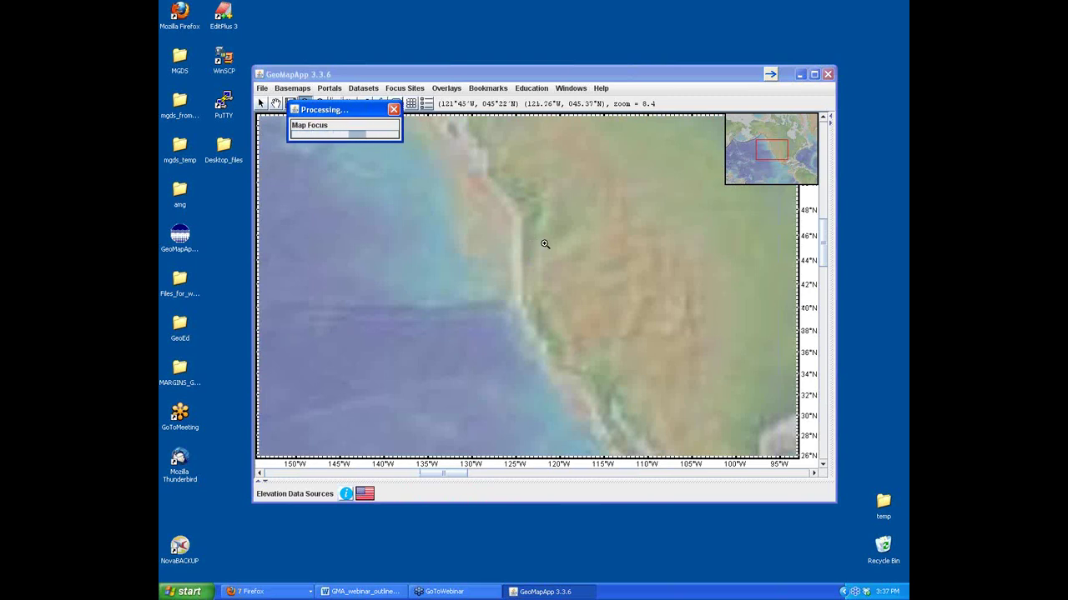
{"action": "left_click", "coordinate": [543, 242]}
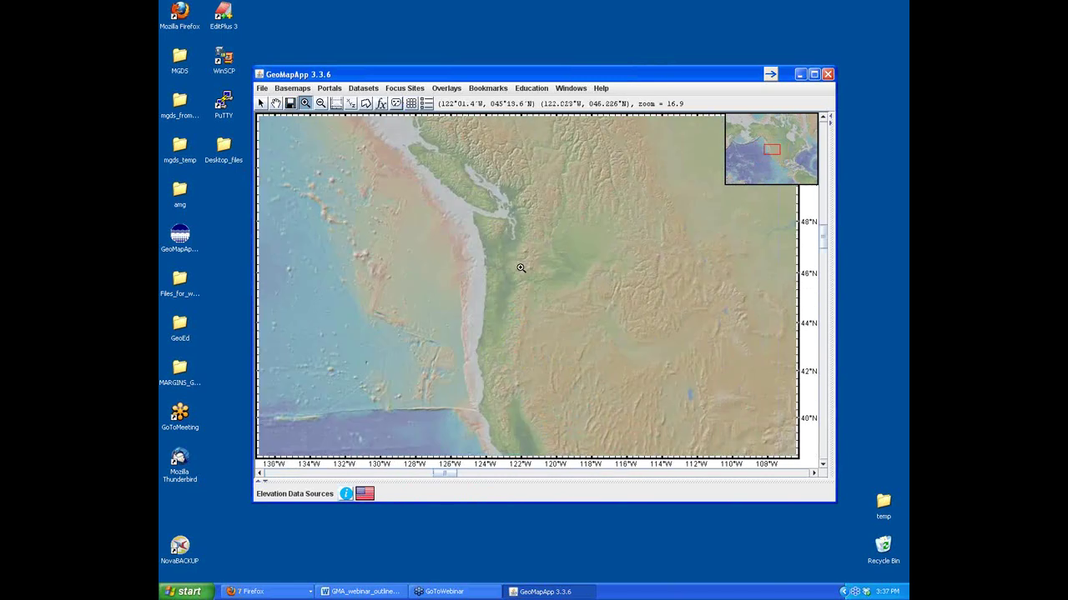
{"action": "left_click", "coordinate": [520, 267]}
{"action": "left_click", "coordinate": [524, 286]}
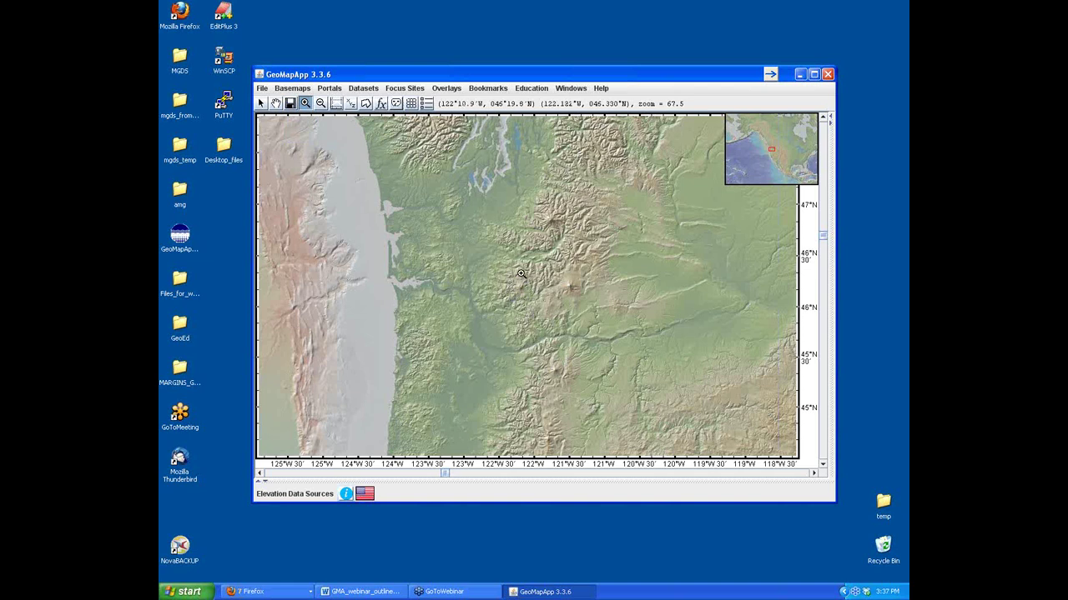
{"action": "left_click", "coordinate": [520, 286]}
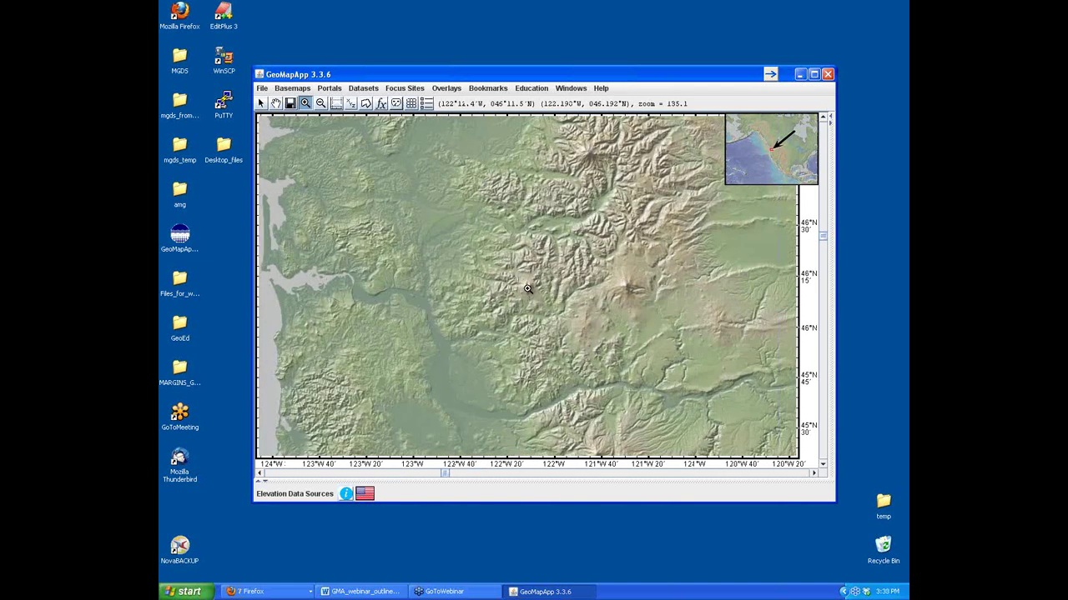
{"action": "left_click", "coordinate": [526, 287]}
{"action": "left_click", "coordinate": [527, 285]}
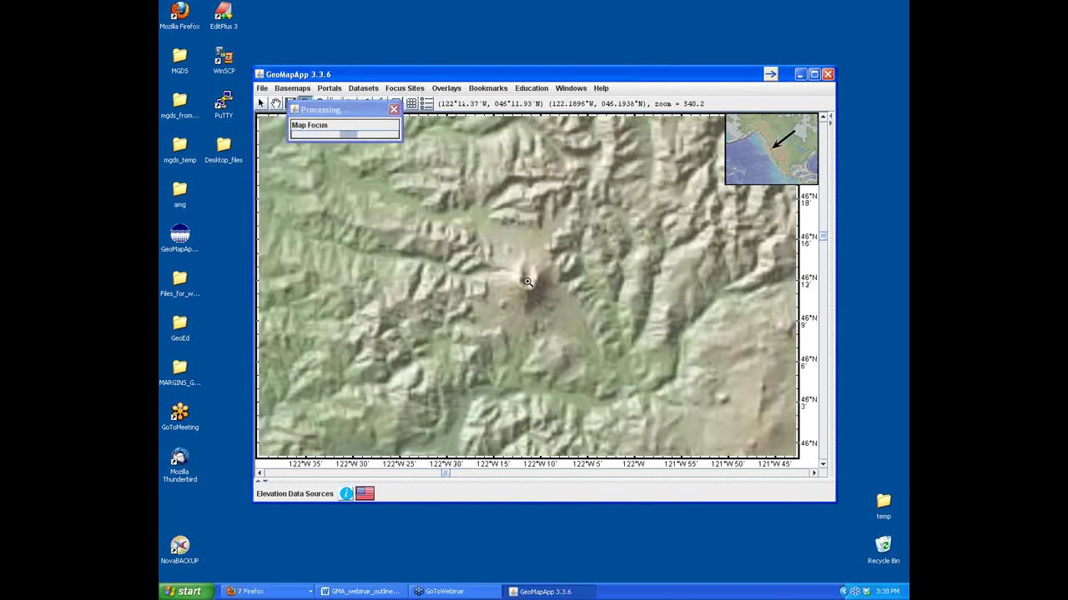
{"action": "left_click", "coordinate": [526, 282]}
{"action": "left_click", "coordinate": [527, 282]}
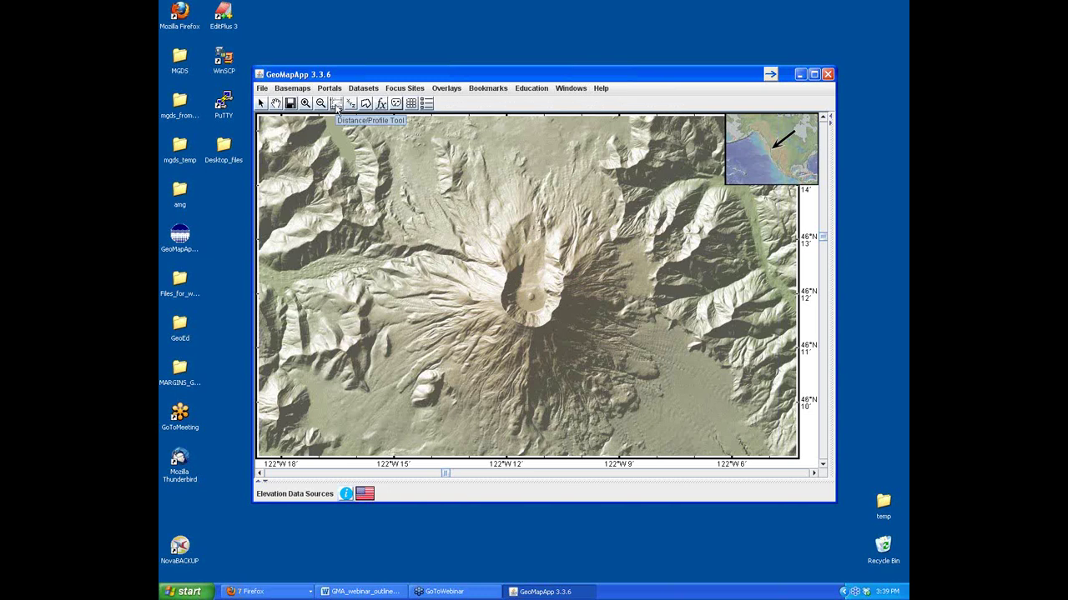
- Draw an elevation profile across the crater from about -122.244, 46.207 to -122.127, 46.19, and arrange the windows so map and profile are both visible
{"action": "left_click", "coordinate": [336, 102]}
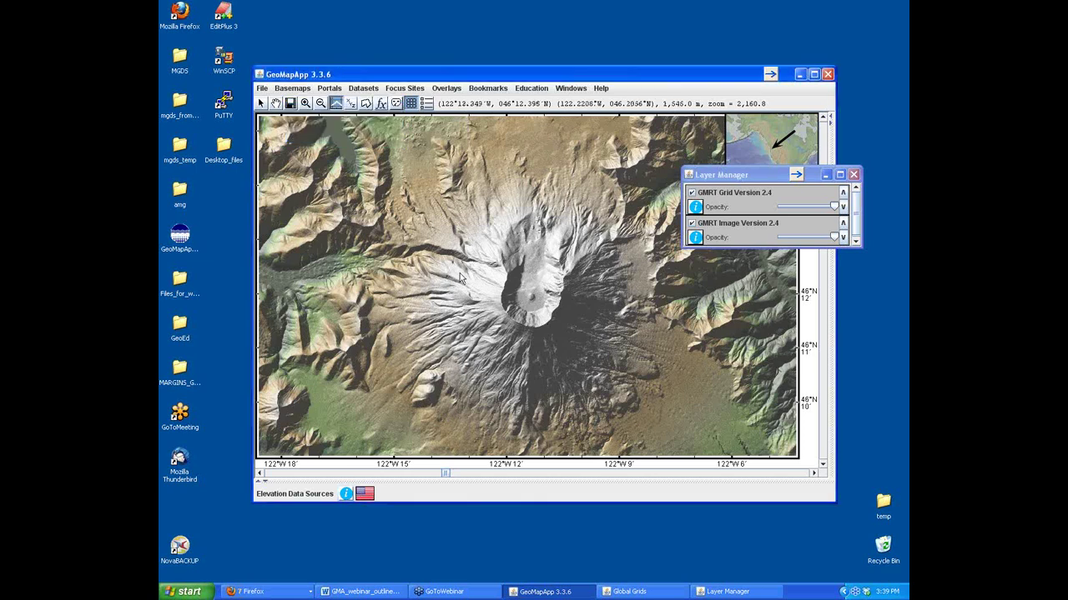
{"action": "left_click", "coordinate": [825, 176]}
{"action": "left_click", "coordinate": [826, 176]}
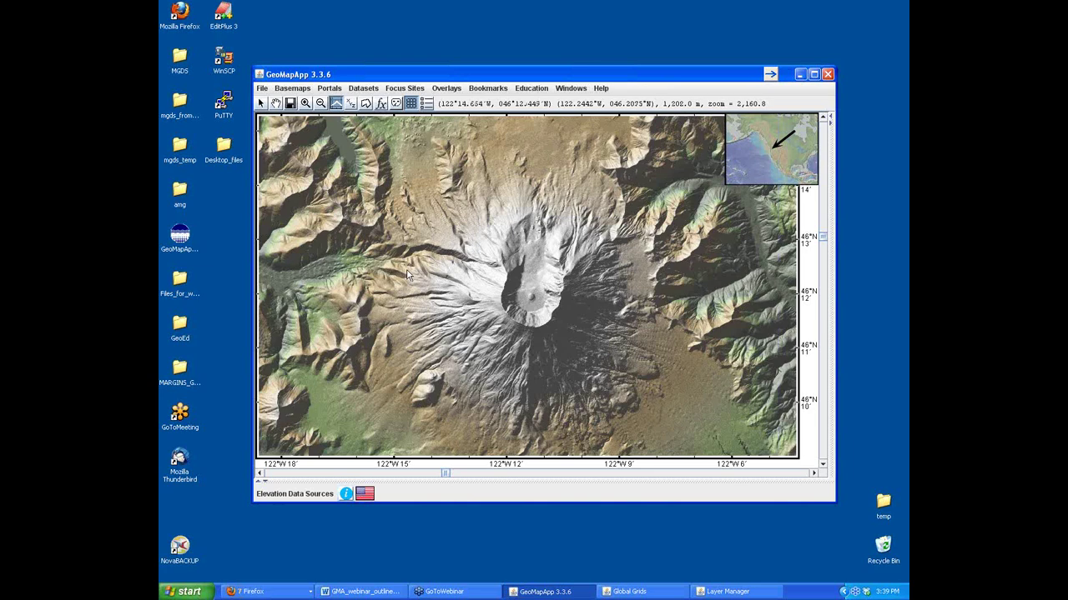
{"action": "left_click_drag", "start_coordinate": [407, 270], "coordinate": [670, 327]}
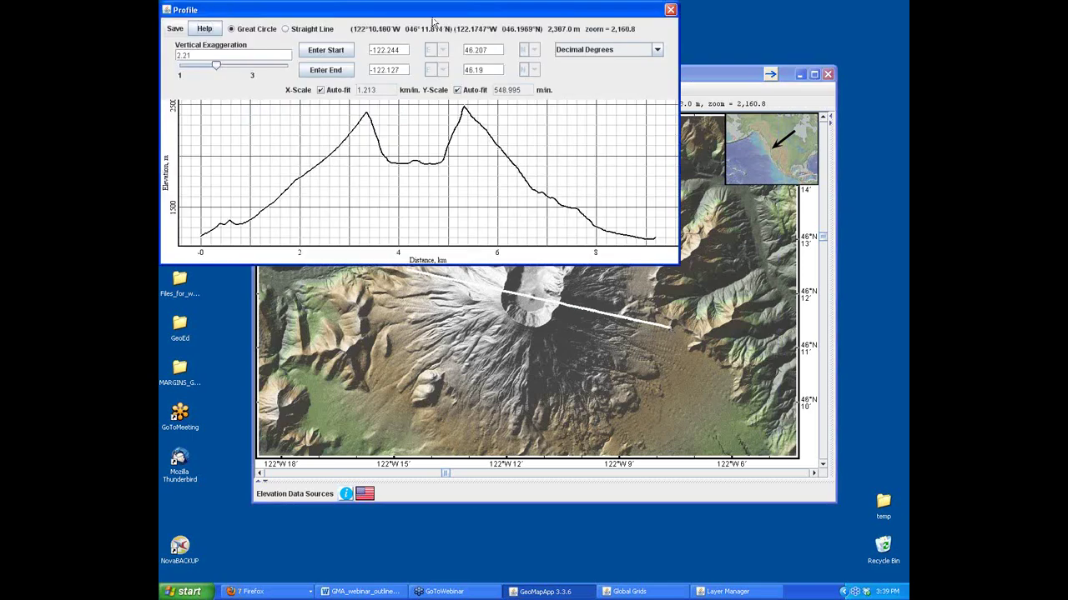
{"action": "left_click_drag", "start_coordinate": [431, 12], "coordinate": [493, 90]}
{"action": "left_click_drag", "start_coordinate": [534, 159], "coordinate": [559, 257]}
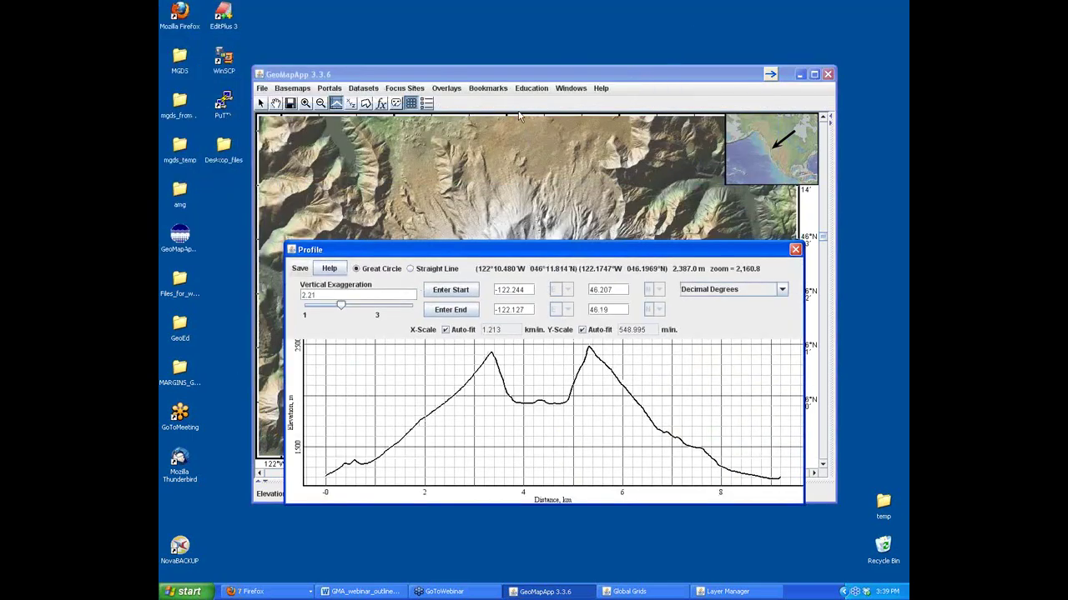
{"action": "left_click_drag", "start_coordinate": [505, 78], "coordinate": [469, 24]}
{"action": "left_click_drag", "start_coordinate": [585, 244], "coordinate": [598, 301]}
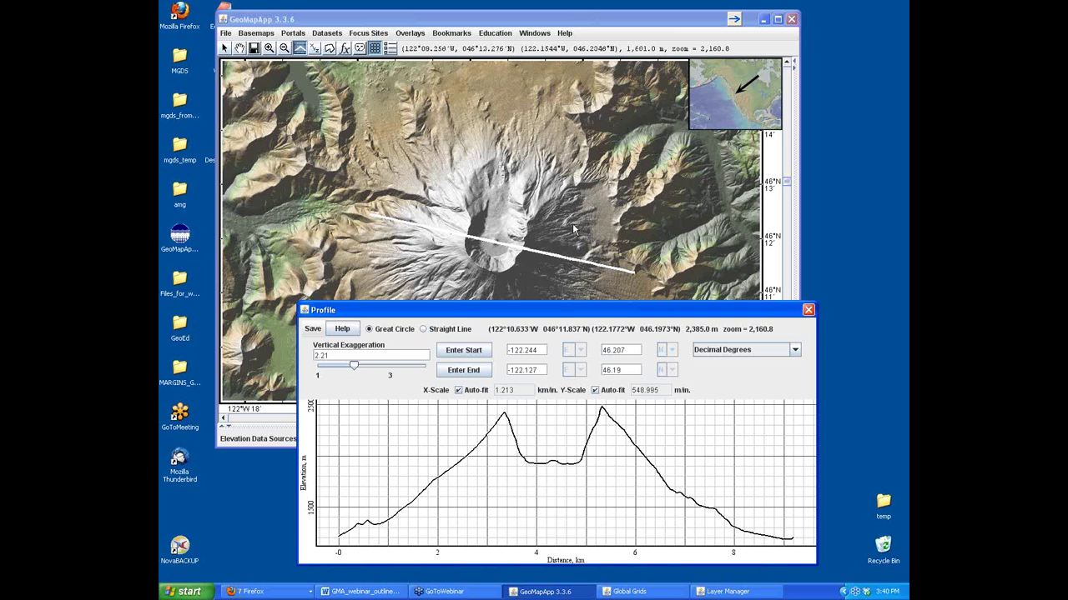
- Draw several alternative profiles over the volcano, ending with one across the crater from about -122.235, 46.202 to -122.149, 46.195
{"action": "left_click_drag", "start_coordinate": [404, 232], "coordinate": [554, 214]}
{"action": "left_click_drag", "start_coordinate": [444, 185], "coordinate": [557, 198]}
{"action": "left_click_drag", "start_coordinate": [375, 260], "coordinate": [564, 247]}
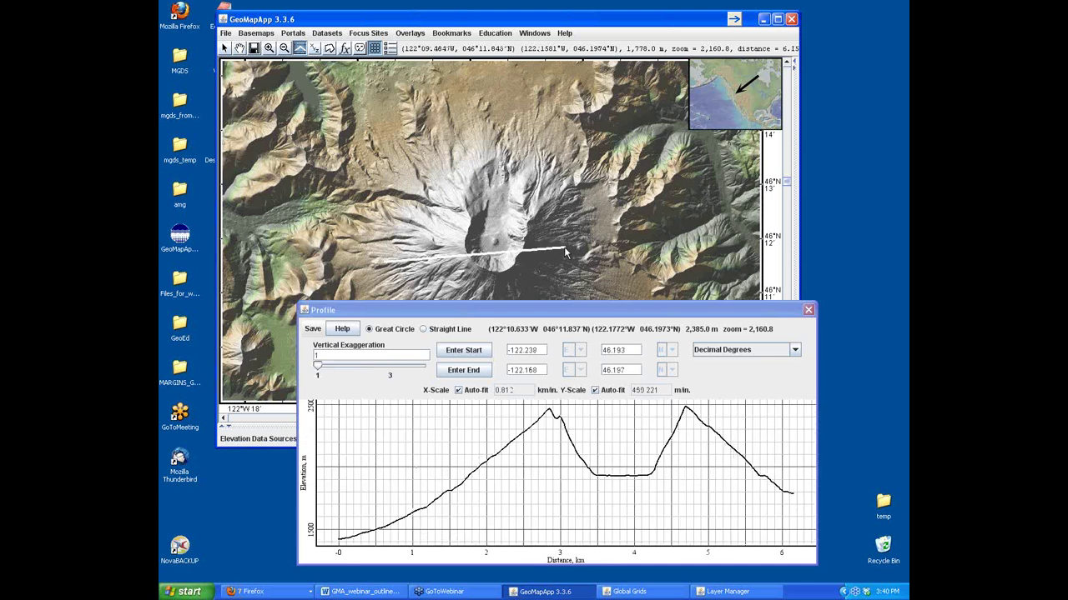
{"action": "left_click_drag", "start_coordinate": [437, 103], "coordinate": [625, 176]}
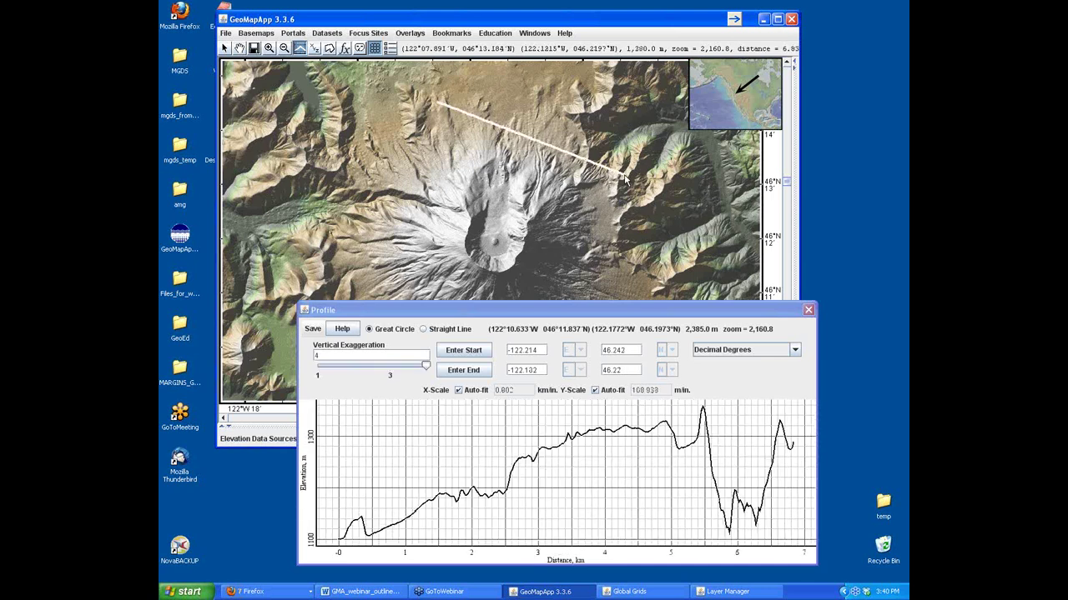
{"action": "left_click_drag", "start_coordinate": [395, 239], "coordinate": [587, 260]}
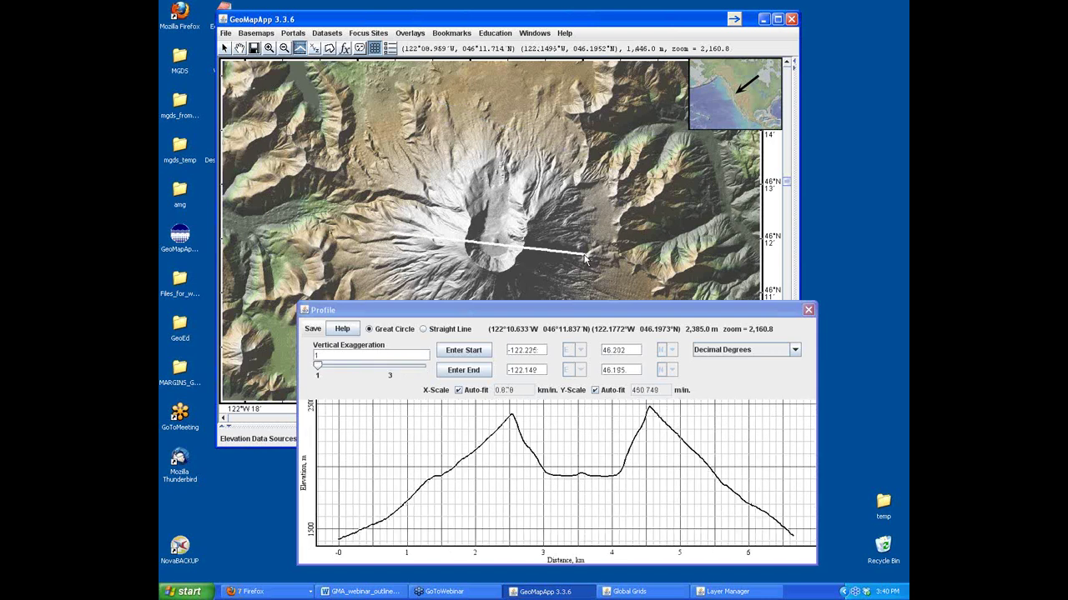
- Review the available save formats for the elevation profile and close the profile
{"action": "left_click", "coordinate": [313, 329]}
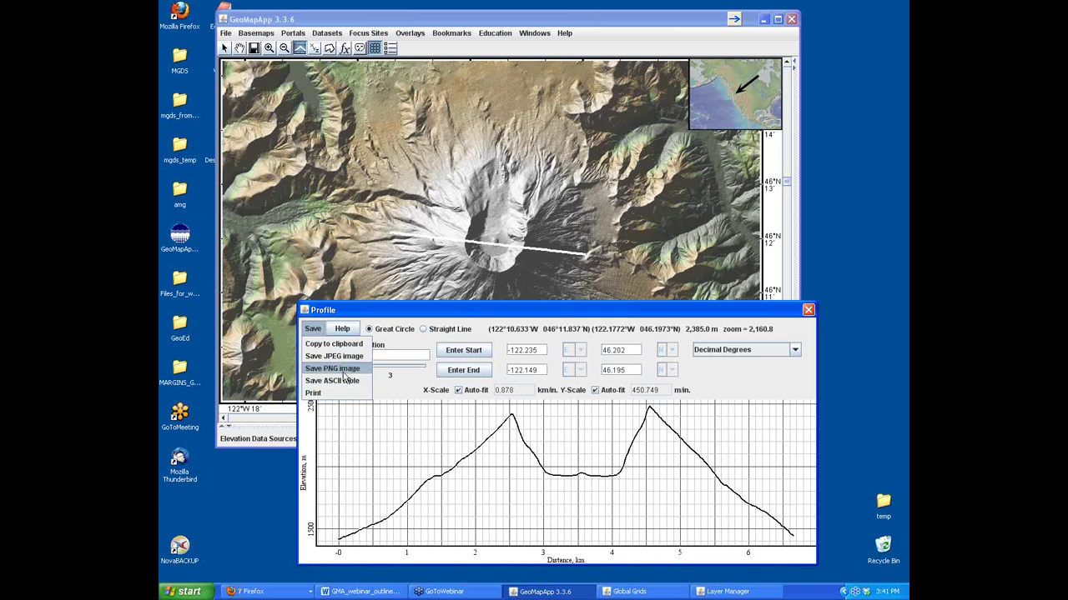
{"action": "left_click", "coordinate": [406, 385]}
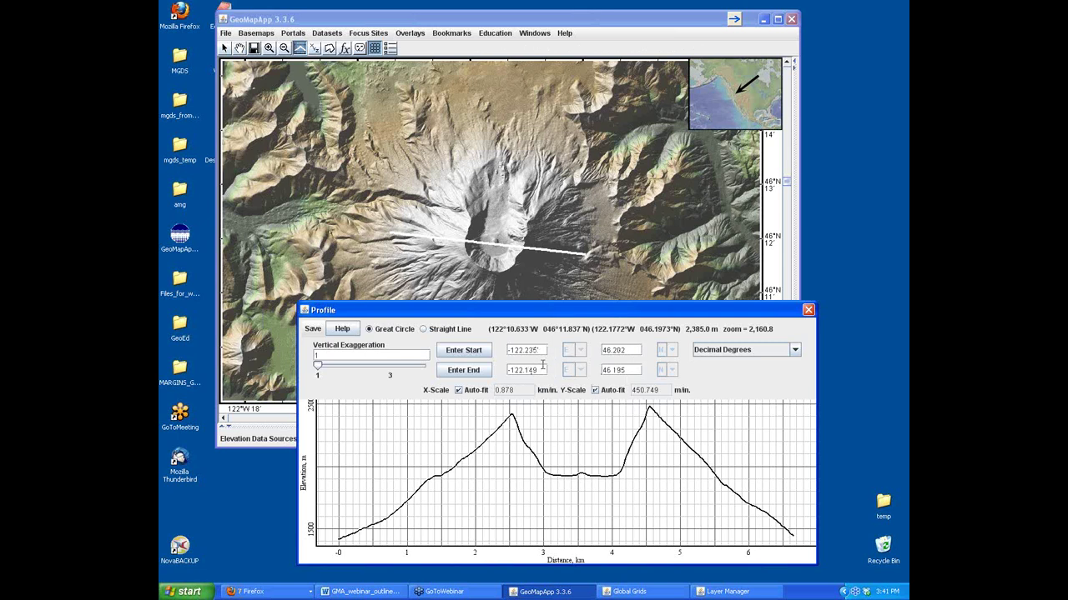
{"action": "left_click", "coordinate": [809, 310]}
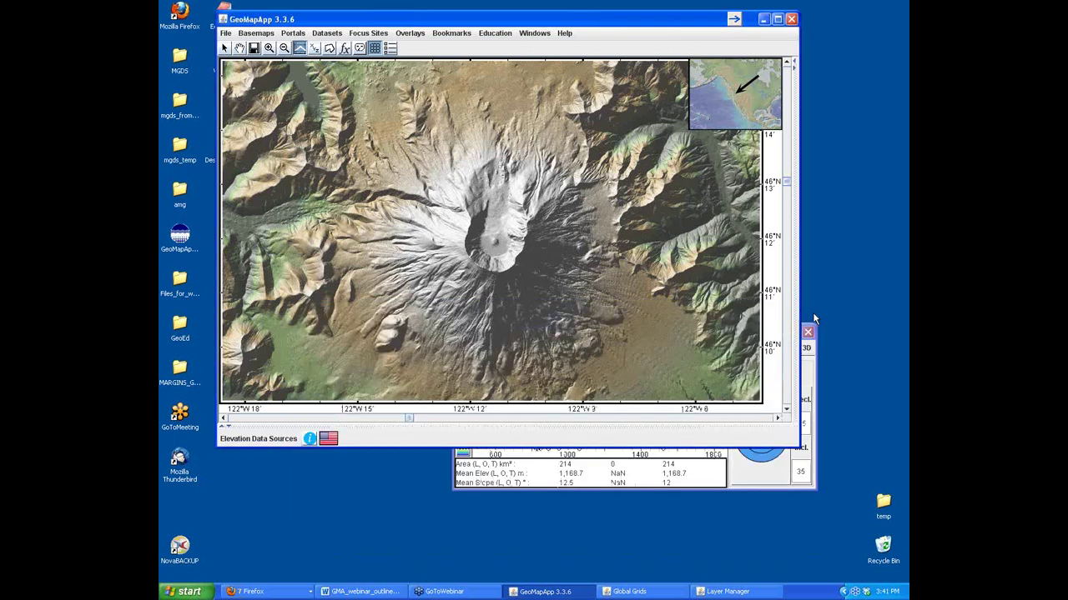
- Bring up the Global Grids window below the crater and set the sun illumination's declination to about 127
{"action": "left_click", "coordinate": [816, 358]}
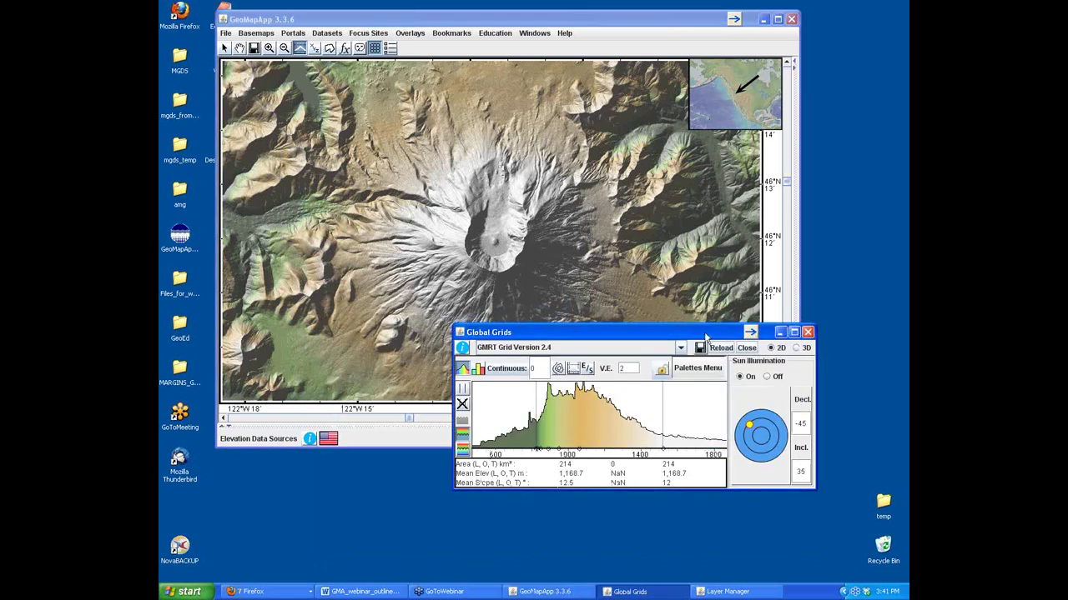
{"action": "left_click_drag", "start_coordinate": [706, 337], "coordinate": [699, 330]}
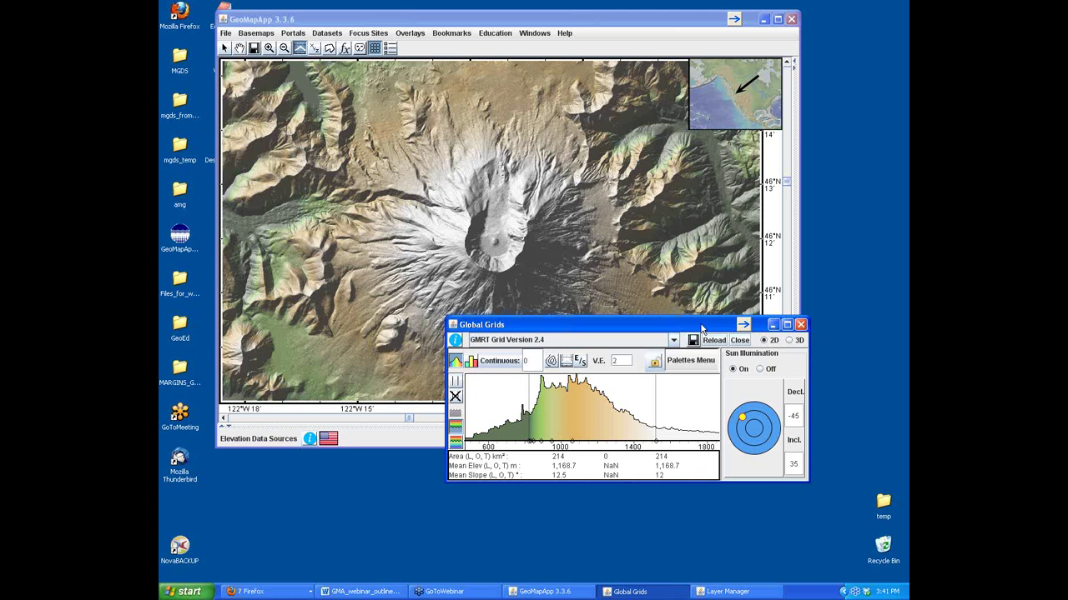
{"action": "left_click_drag", "start_coordinate": [701, 329], "coordinate": [688, 390]}
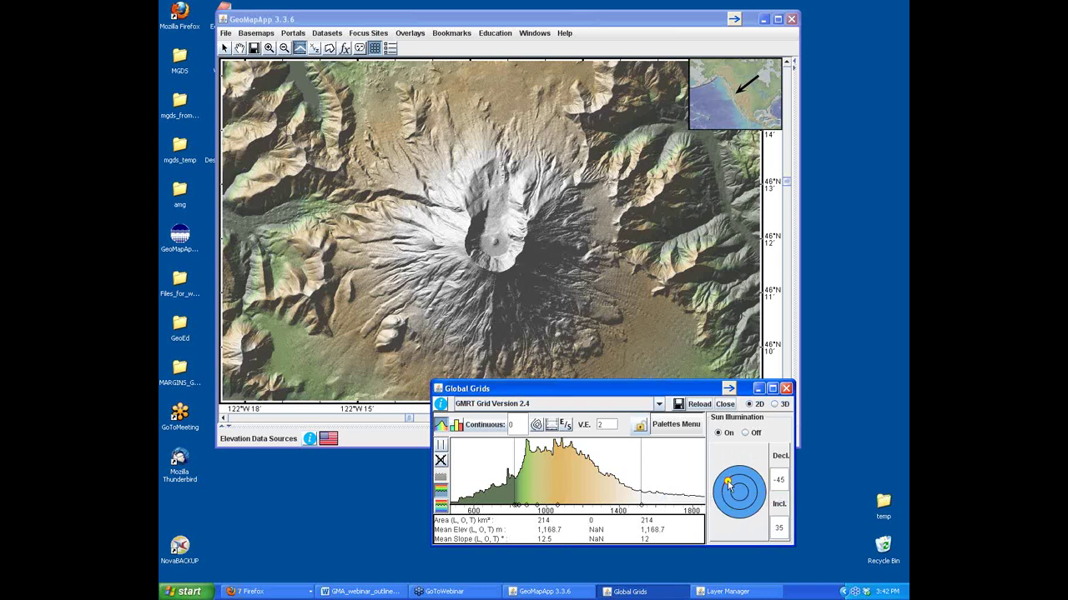
{"action": "left_click_drag", "start_coordinate": [728, 484], "coordinate": [754, 507]}
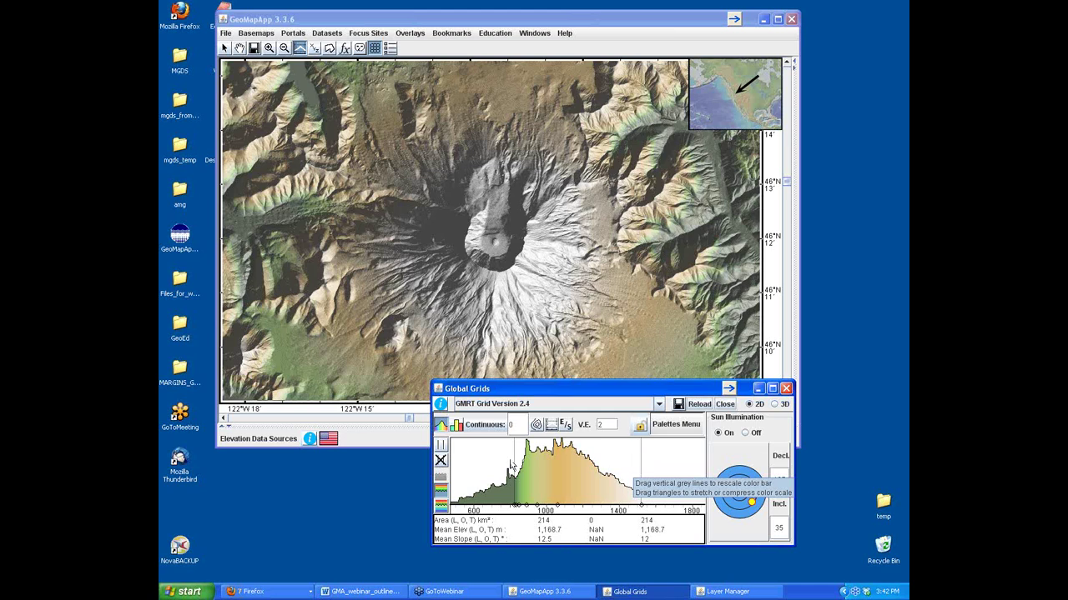
- Rescale the grid's elevation colour range by extending both its lower and upper limits, and look through the available palettes
{"action": "left_click_drag", "start_coordinate": [515, 456], "coordinate": [490, 455]}
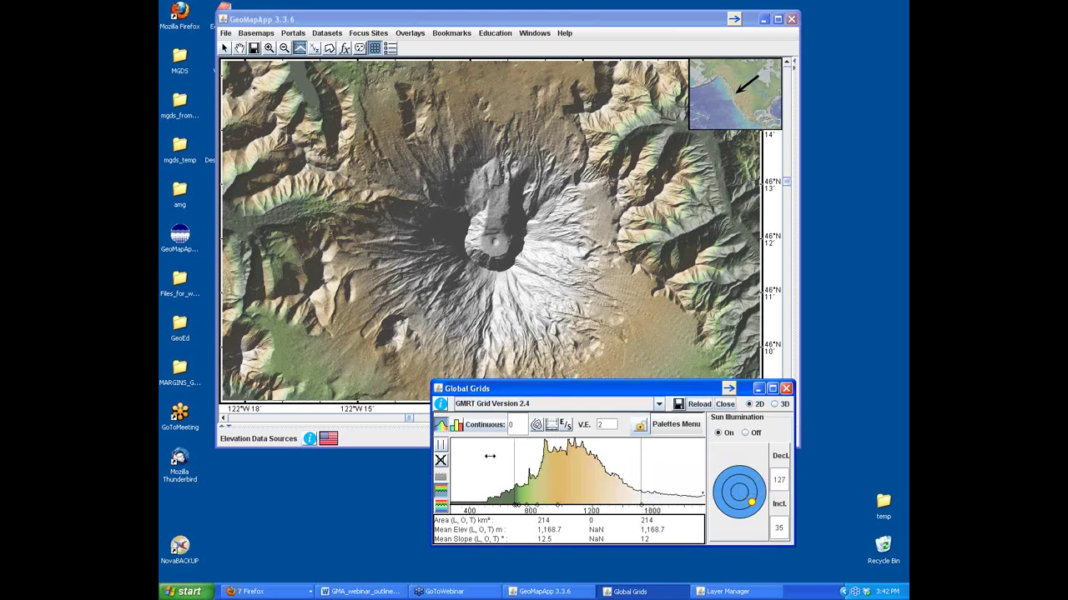
{"action": "left_click_drag", "start_coordinate": [640, 455], "coordinate": [667, 451]}
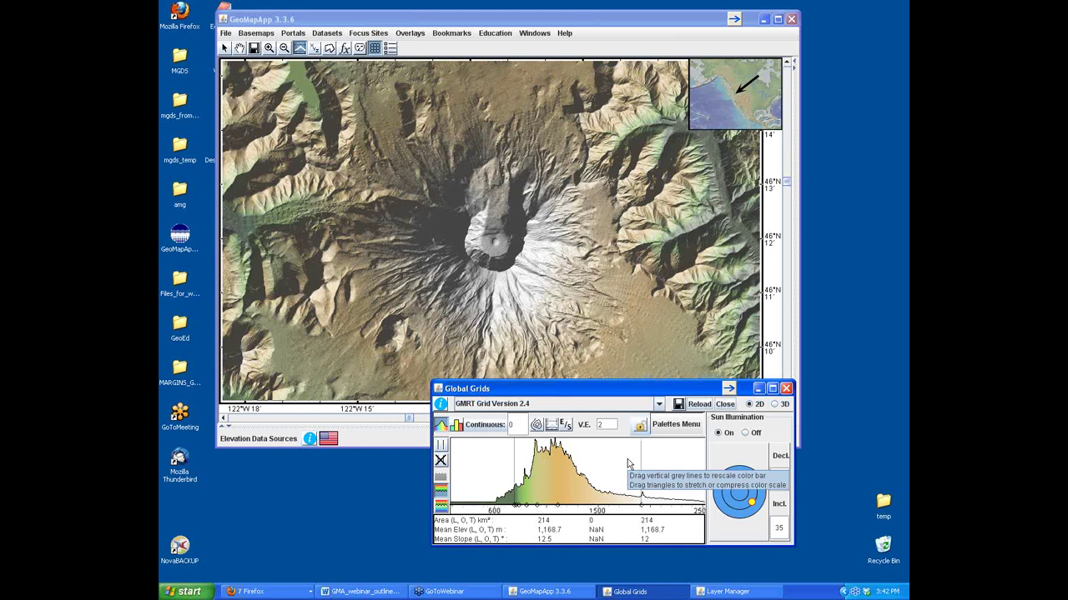
{"action": "left_click", "coordinate": [681, 429]}
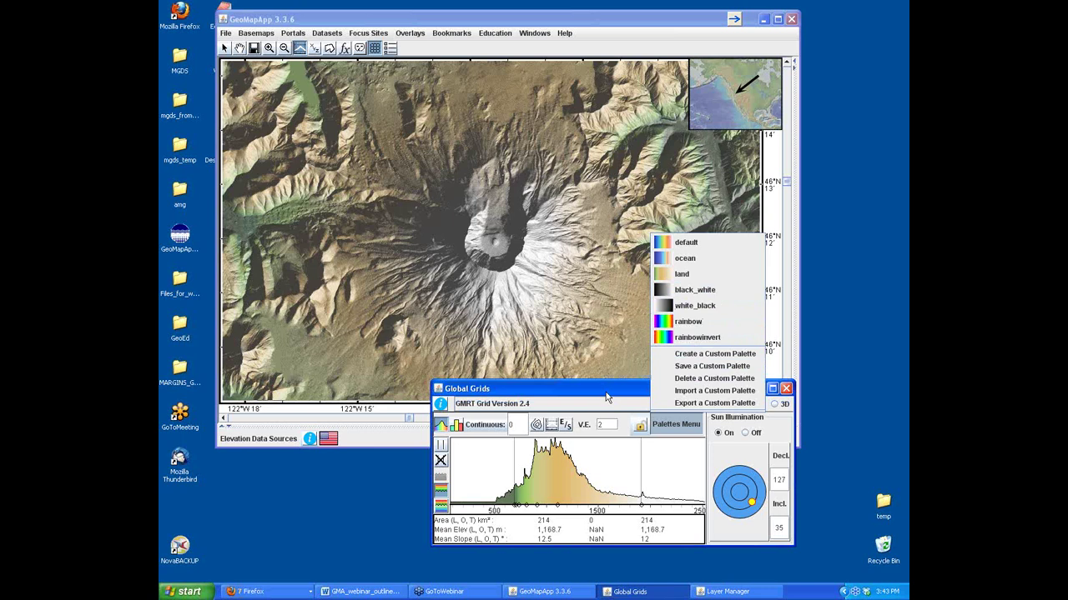
{"action": "left_click", "coordinate": [607, 398]}
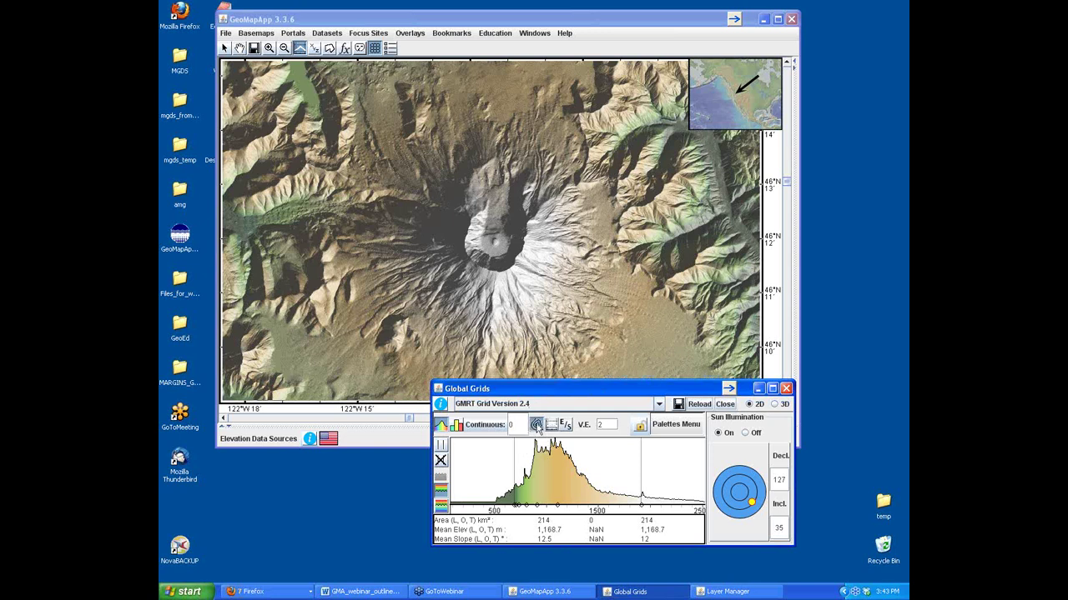
- Overlay elevation contours on the grid with a minimum of 1000
{"action": "left_click", "coordinate": [537, 425]}
{"action": "left_click_drag", "start_coordinate": [574, 437], "coordinate": [586, 290]}
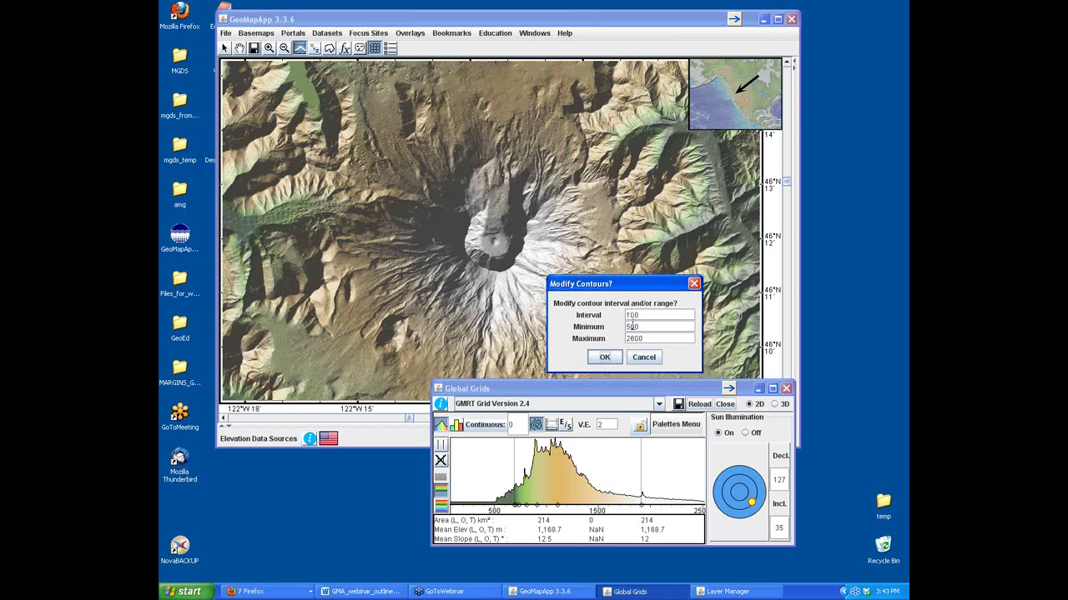
{"action": "type", "text": "1000"}
{"action": "left_click", "coordinate": [604, 359]}
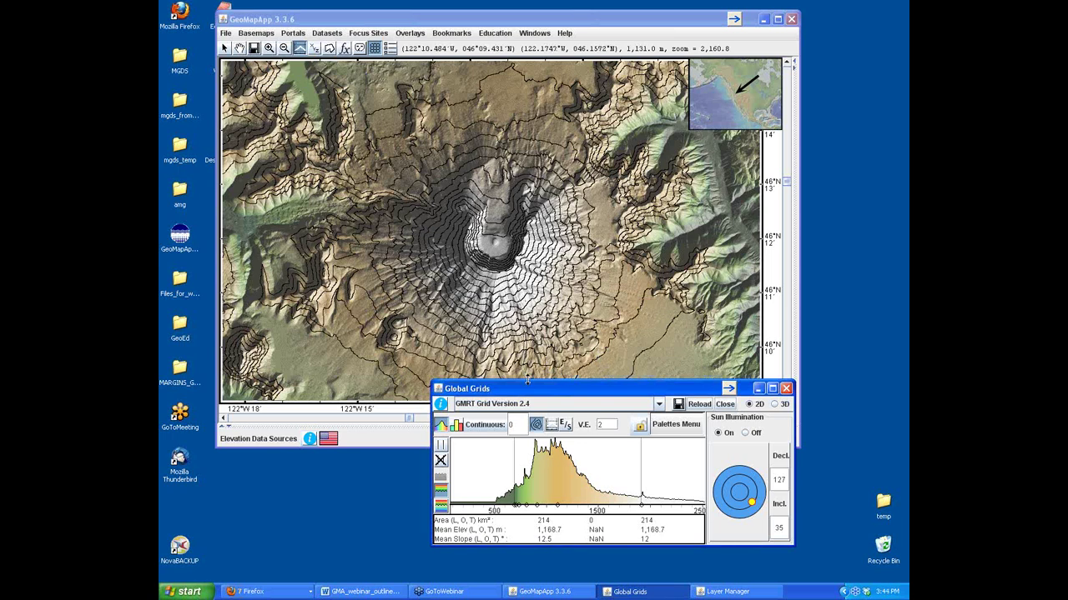
- Remove the elevation contours from the grid, draw a profile about 9 km long west to east across the crater, and close it
{"action": "left_click", "coordinate": [536, 424]}
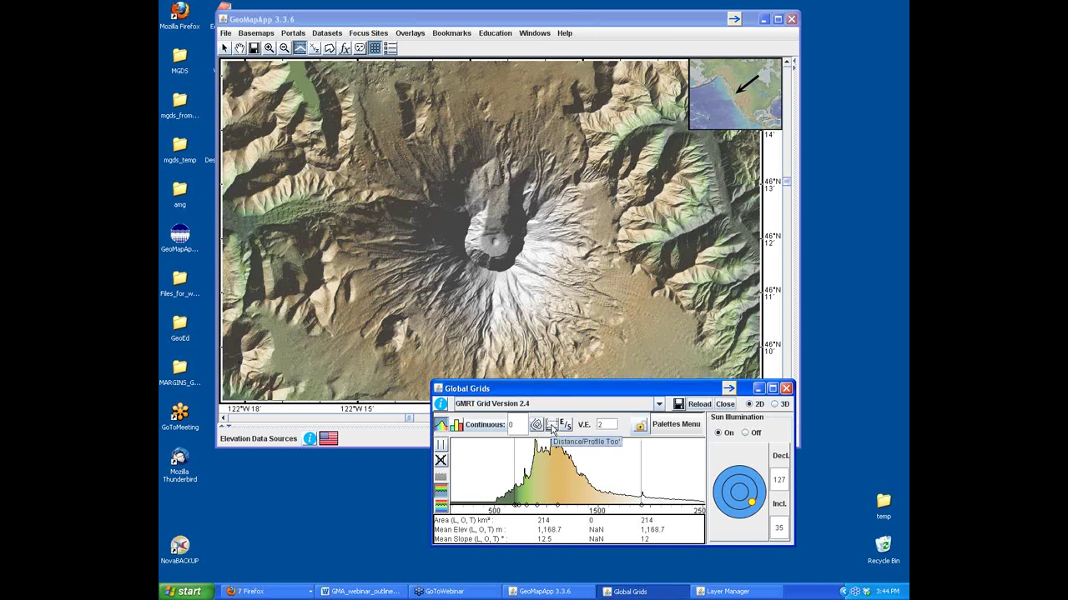
{"action": "left_click", "coordinate": [552, 429]}
{"action": "mouse_move", "coordinate": [361, 211]}
{"action": "left_mouse_down"}
{"action": "mouse_move", "coordinate": [606, 281]}
{"action": "mouse_move", "coordinate": [626, 275]}
{"action": "left_mouse_up"}
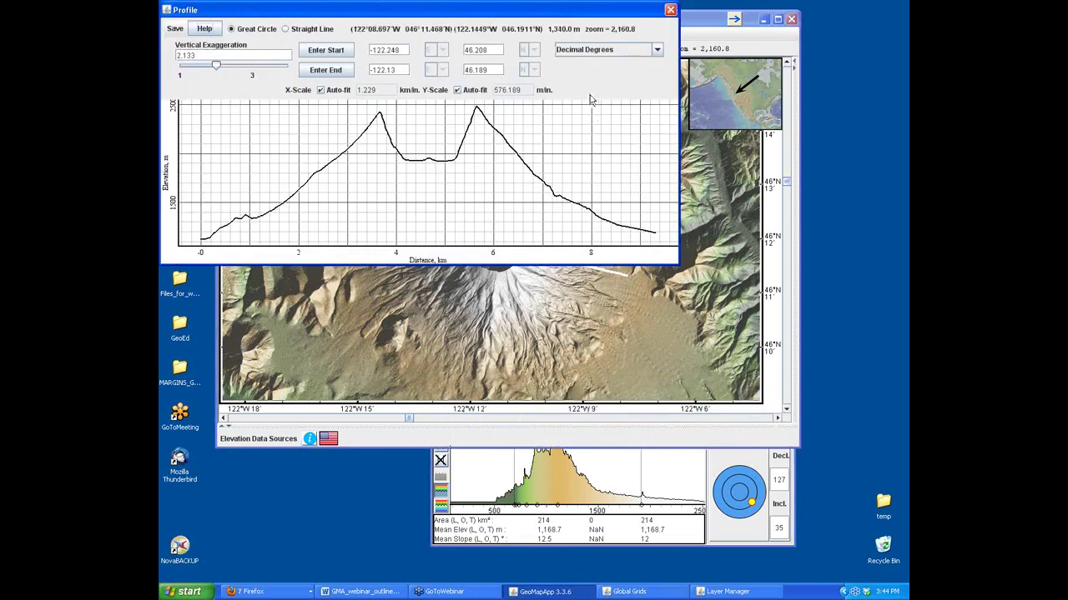
{"action": "left_click", "coordinate": [670, 9]}
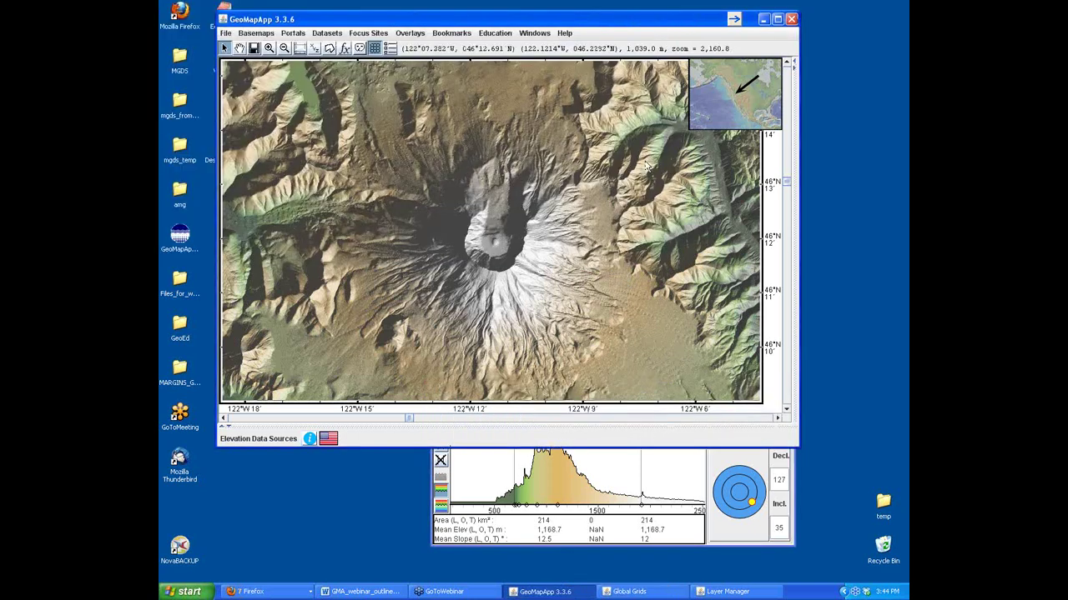
- Set the vertical exaggeration of the GMRT grid to 3 in the Global Grids window
{"action": "left_click", "coordinate": [792, 463]}
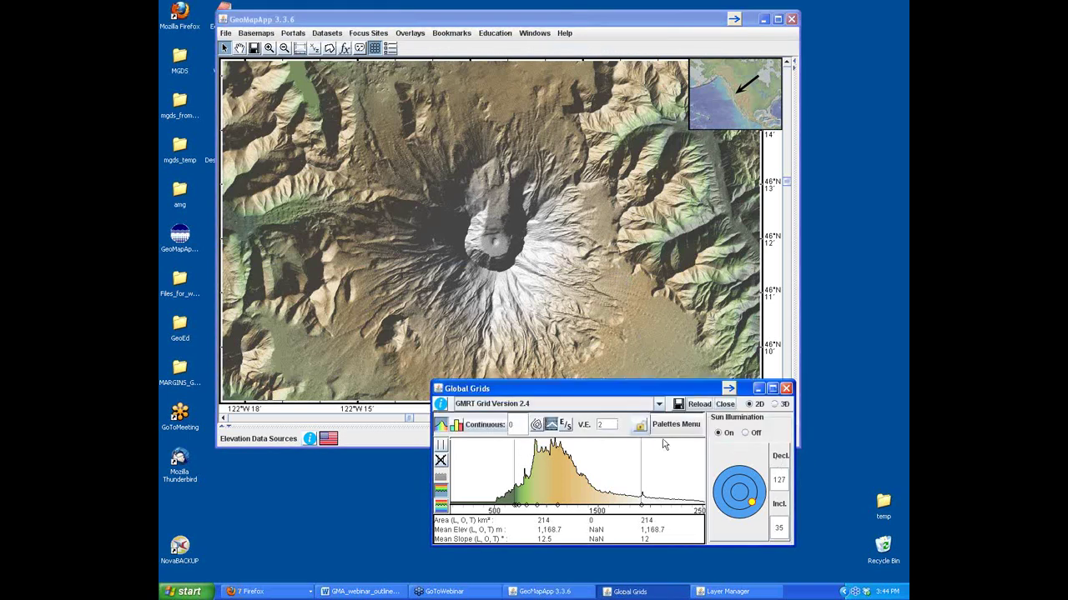
{"action": "left_click", "coordinate": [609, 426]}
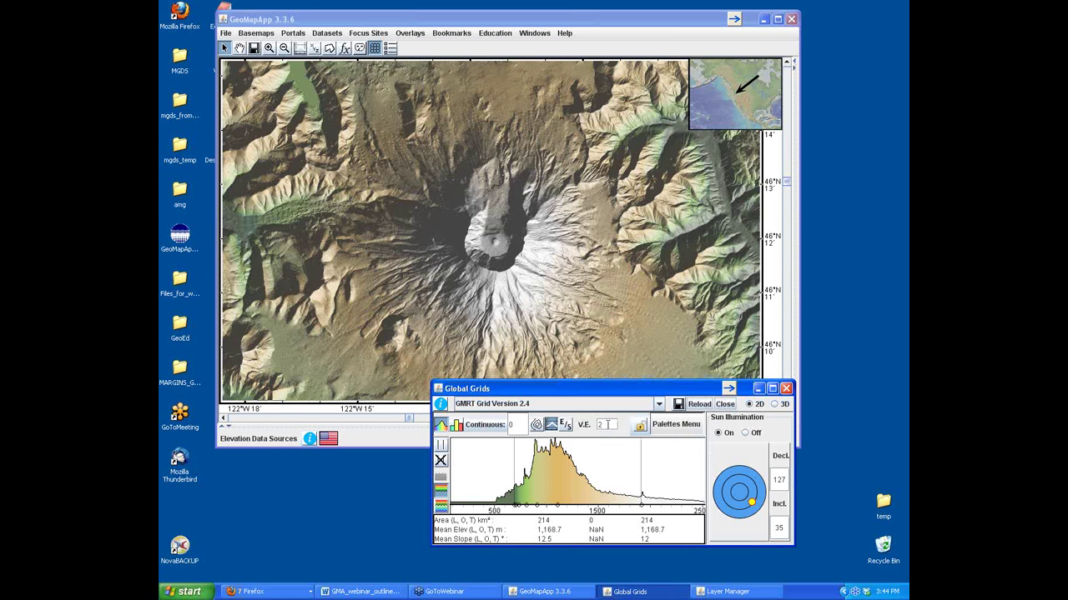
{"action": "key", "text": "BackSpace"}
{"action": "type", "text": "3"}
{"action": "key", "text": "Return"}
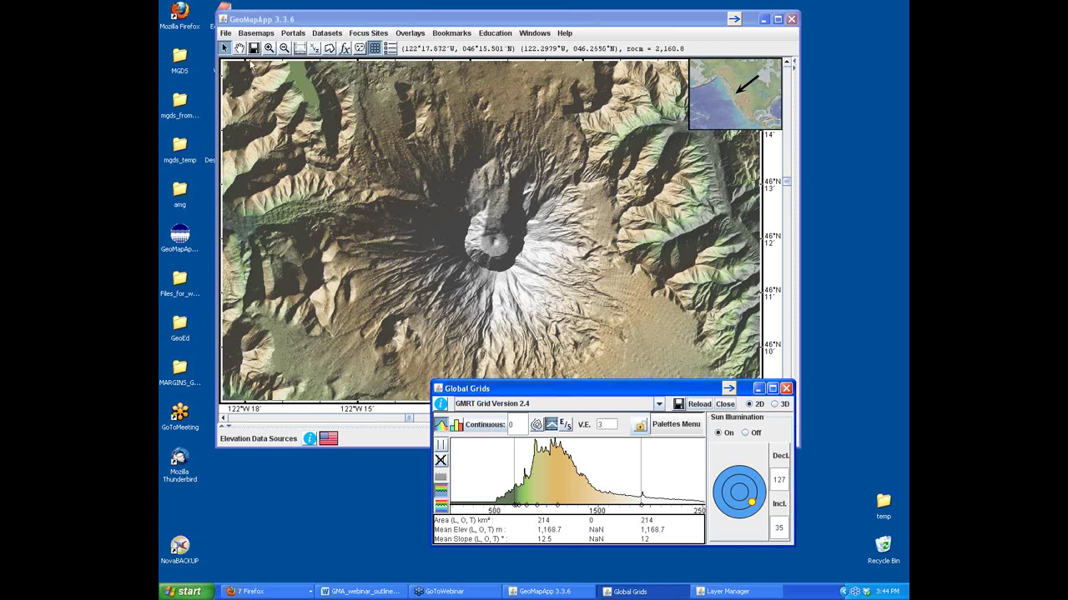
- Review the grid and image formats offered for saving the map window, and cancel without saving
{"action": "left_click", "coordinate": [225, 33]}
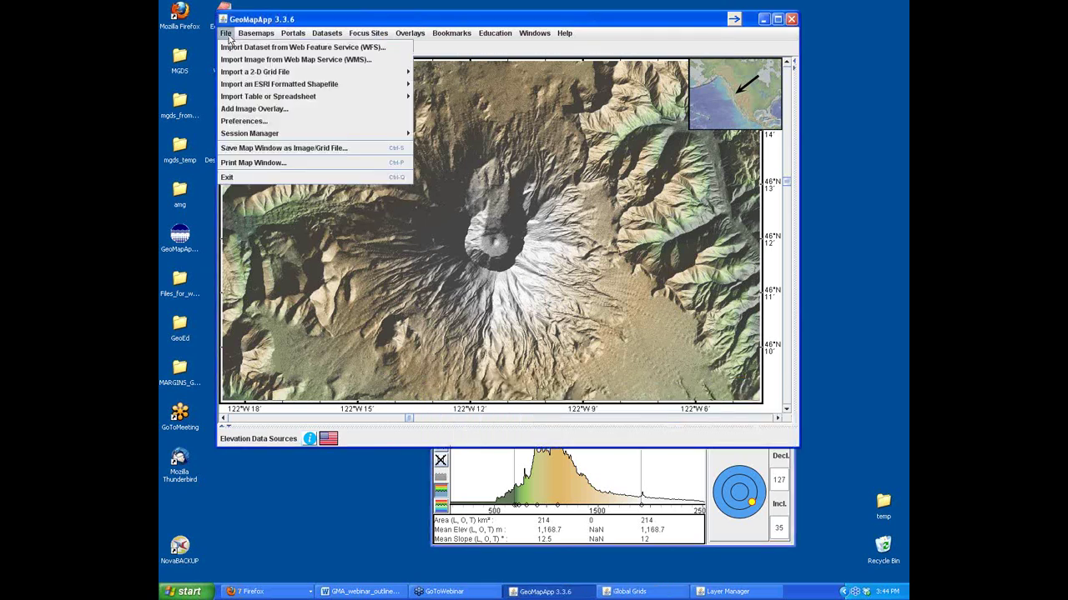
{"action": "left_click", "coordinate": [280, 149]}
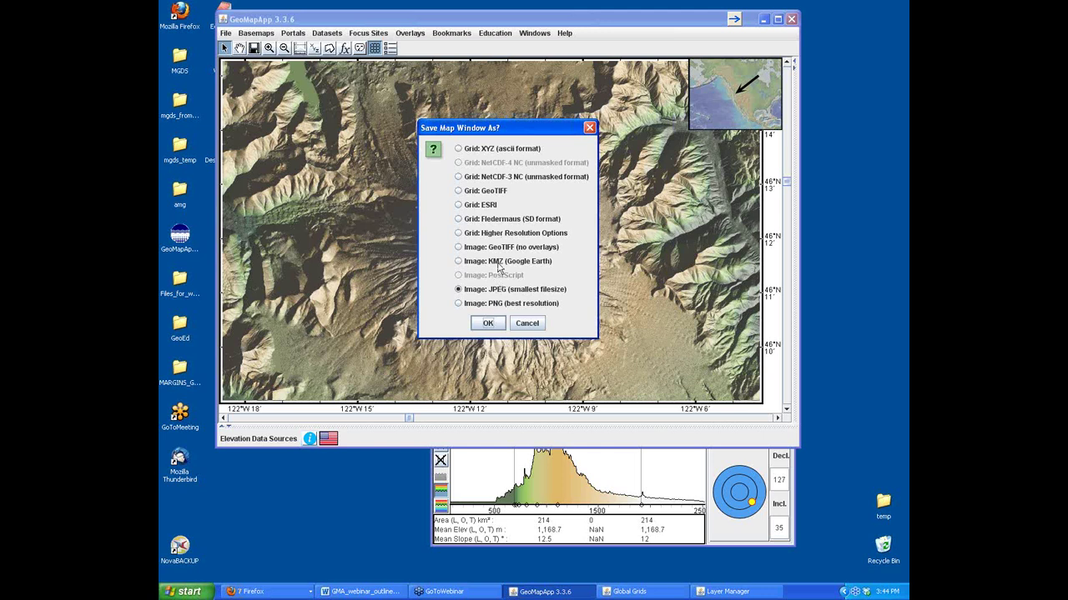
{"action": "left_click", "coordinate": [526, 324]}
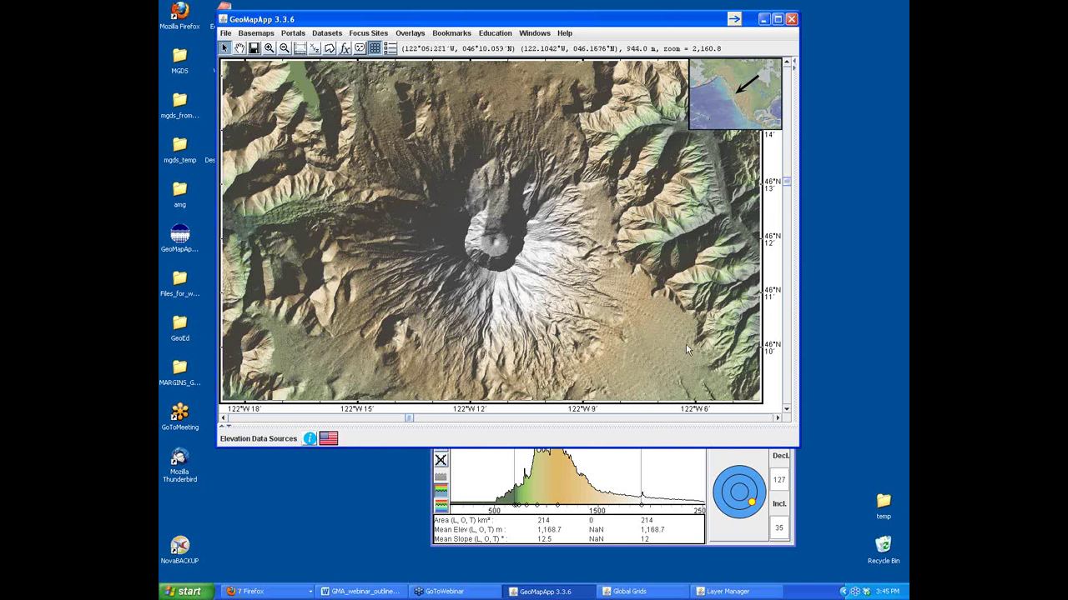
- Close the GMRT grid and zoom the map out to global scale
{"action": "left_click", "coordinate": [796, 456]}
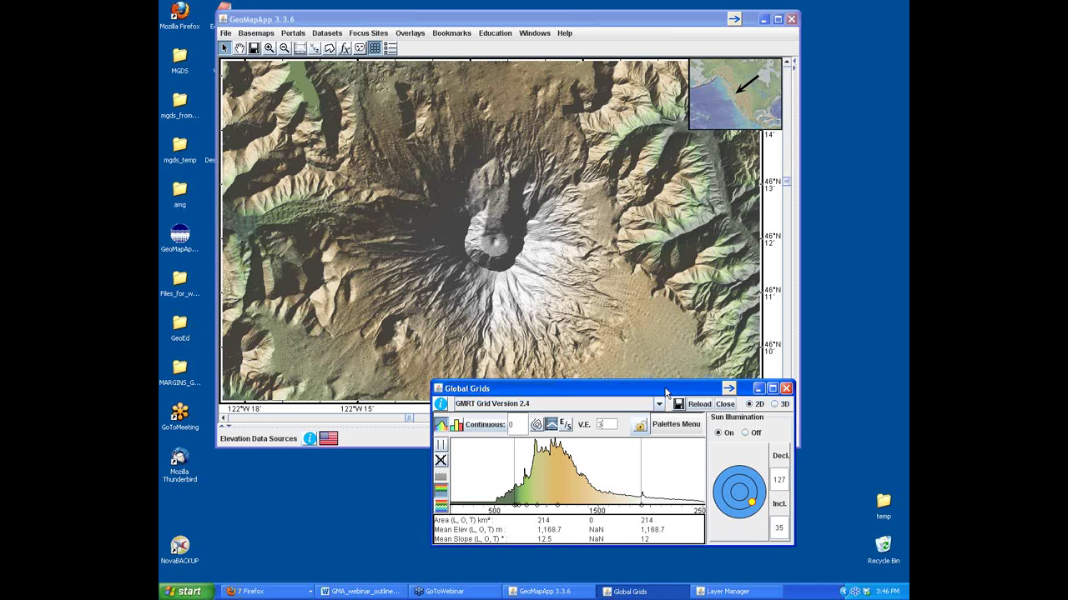
{"action": "left_click", "coordinate": [725, 405]}
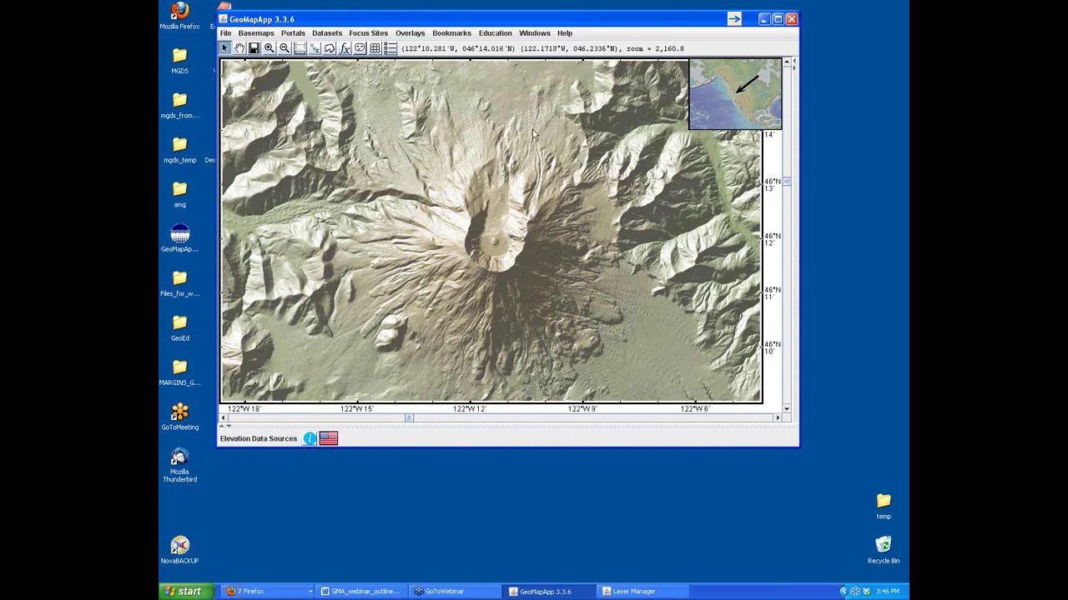
{"action": "left_click", "coordinate": [452, 37]}
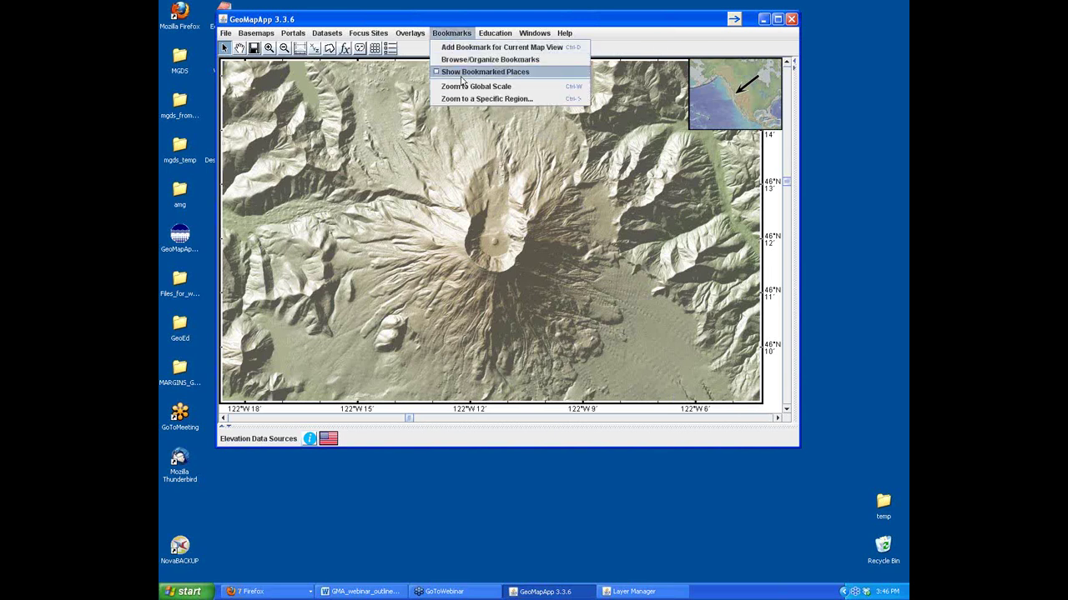
{"action": "left_click", "coordinate": [520, 89]}
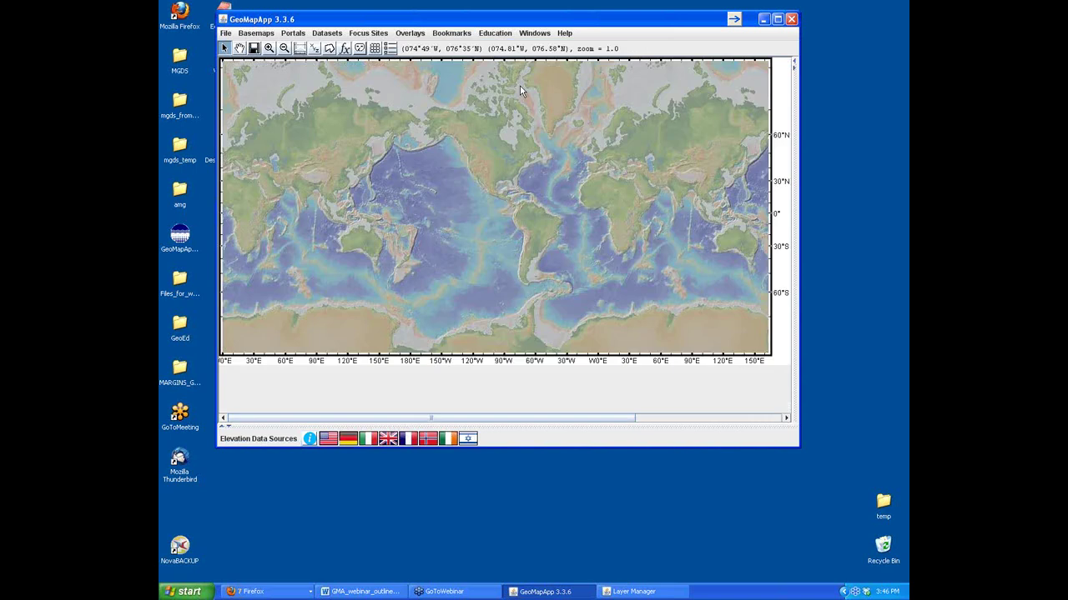
{"action": "left_click", "coordinate": [455, 33]}
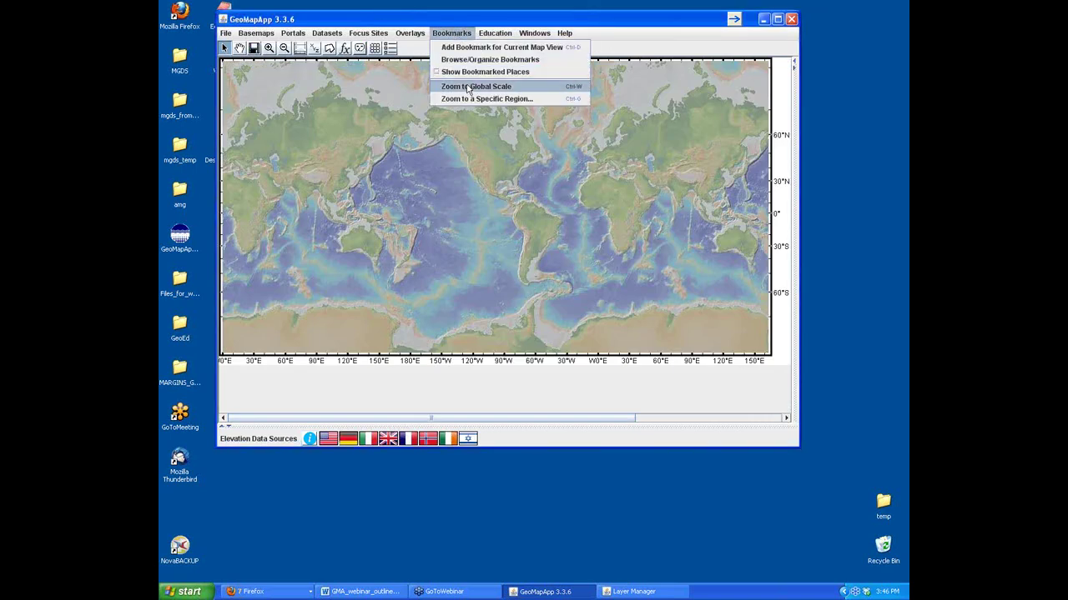
{"action": "left_click", "coordinate": [547, 176]}
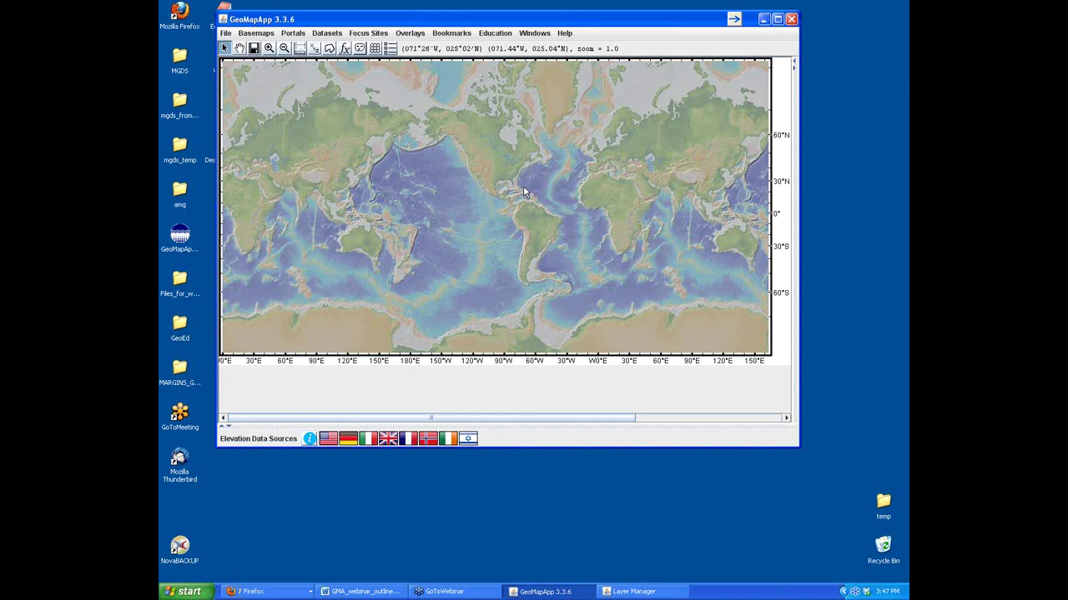
- Open the earthchem_Marianas workbook from the XLS folder inside Files_for_webinars_2013 on the desktop
{"action": "double_click", "coordinate": [185, 284]}
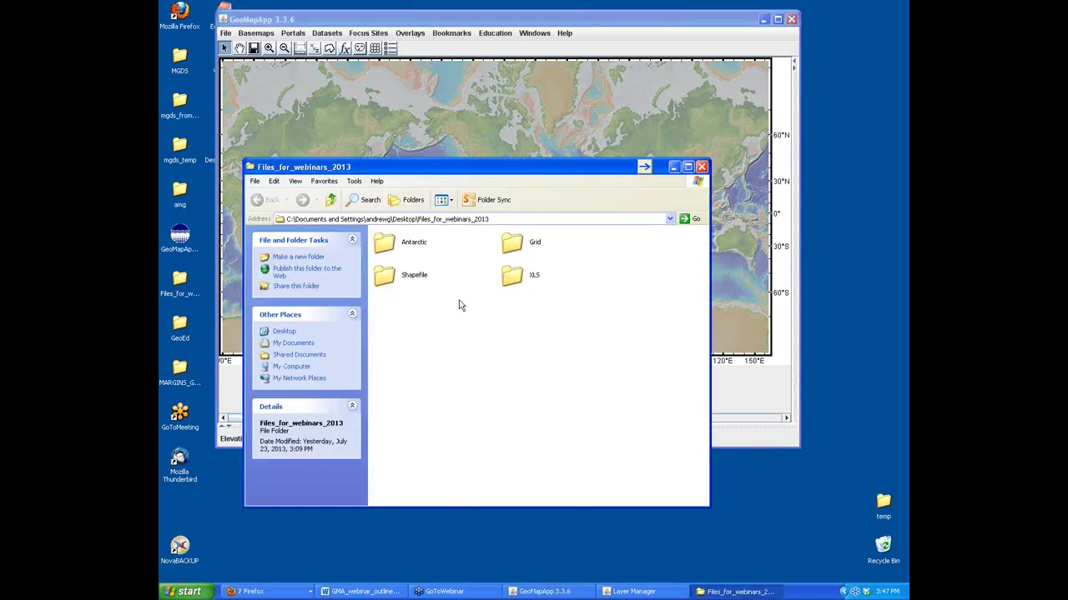
{"action": "double_click", "coordinate": [521, 278]}
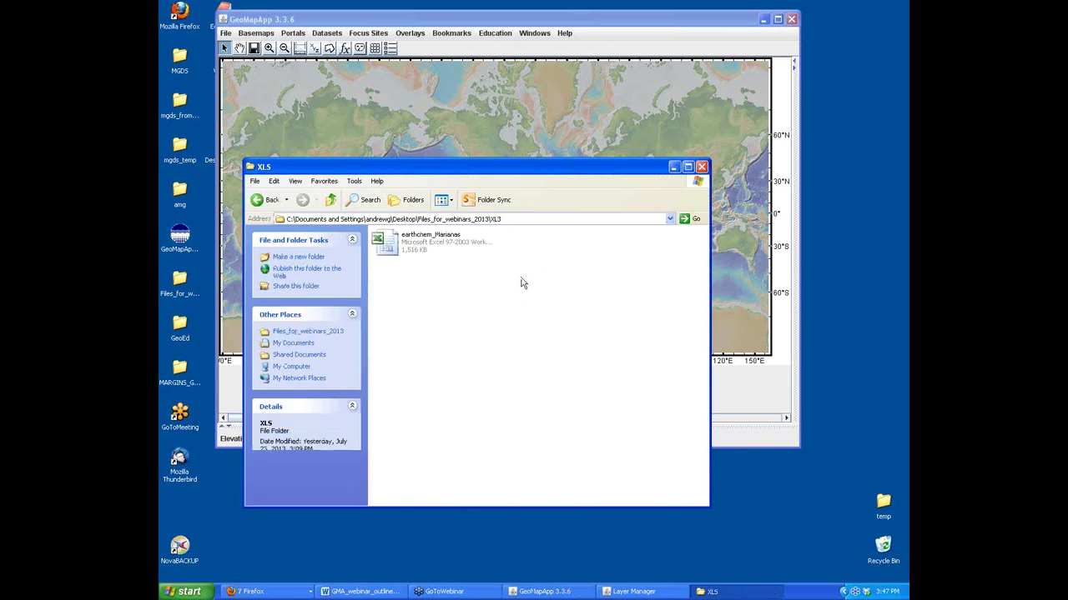
{"action": "double_click", "coordinate": [401, 244]}
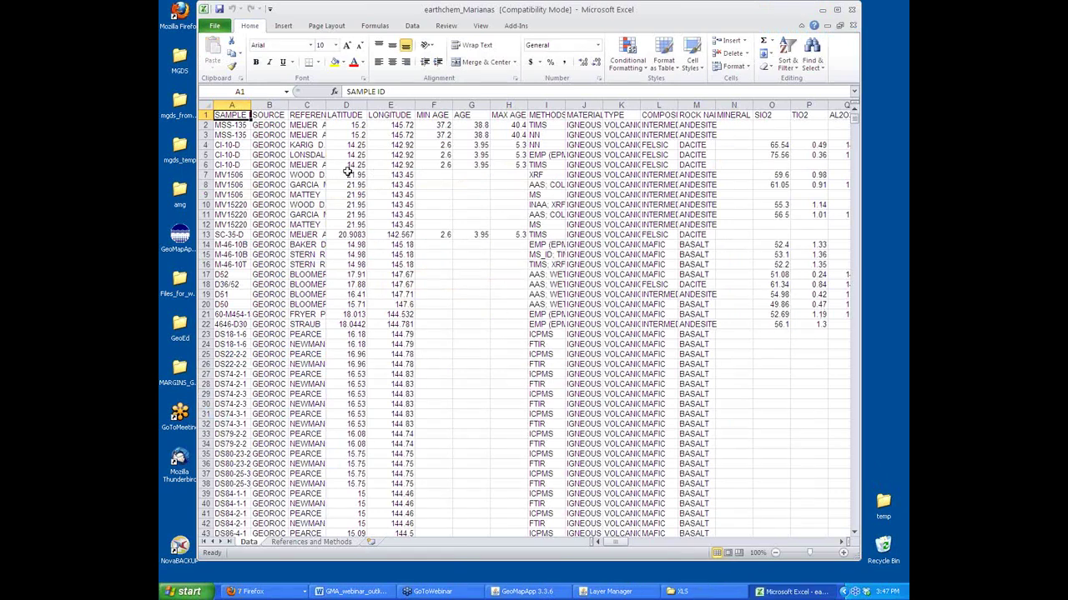
- Examine the workbook's header row, its latitude and longitude columns and the oxide columns further along, and close the workbook
{"action": "left_click", "coordinate": [206, 115]}
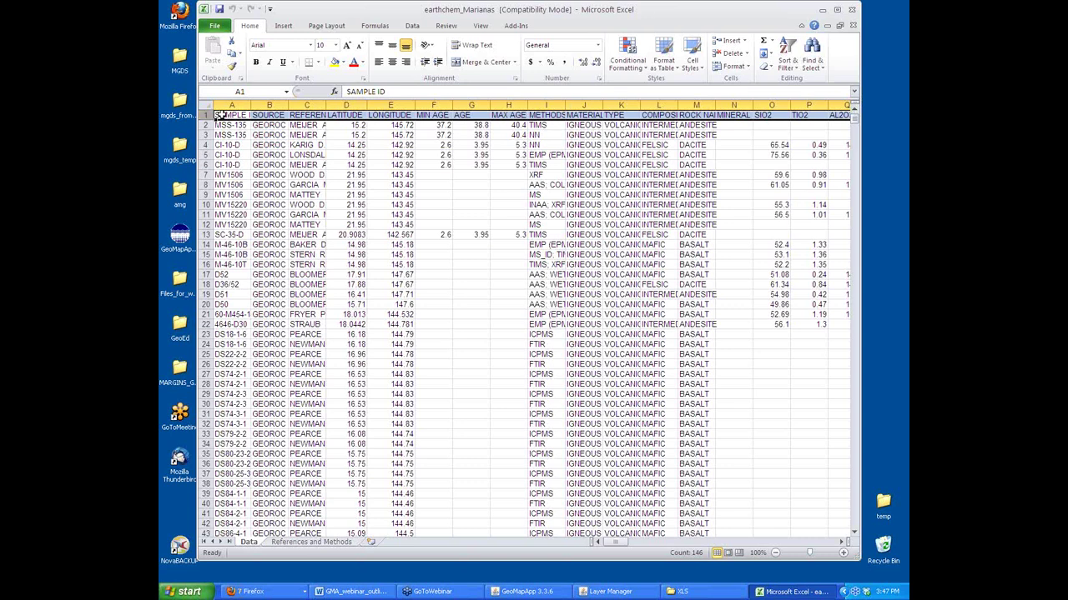
{"action": "left_click", "coordinate": [226, 115]}
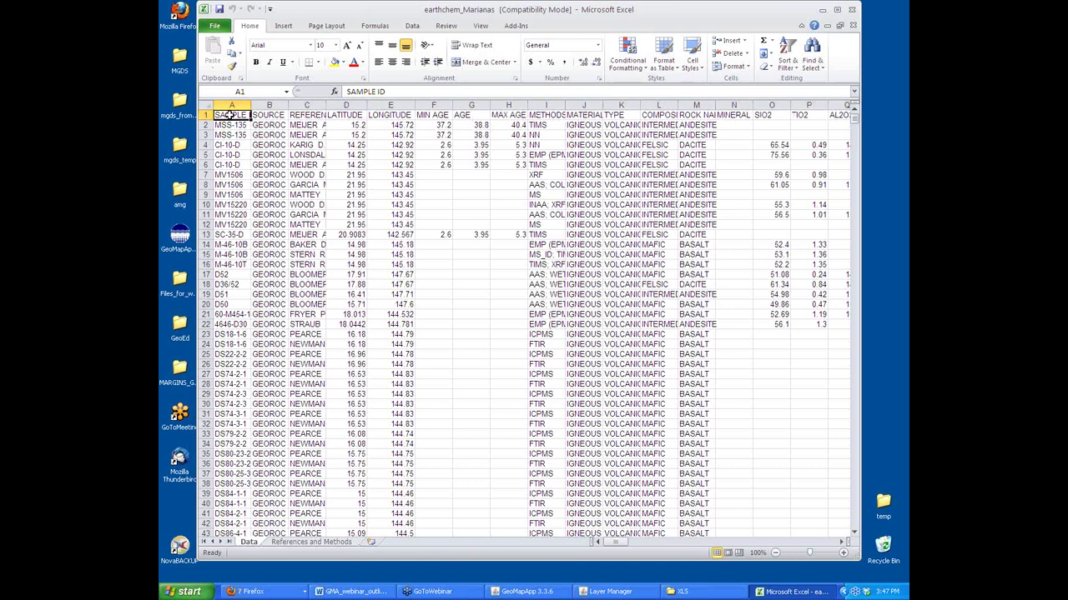
{"action": "left_click", "coordinate": [354, 115]}
{"action": "left_click", "coordinate": [392, 116]}
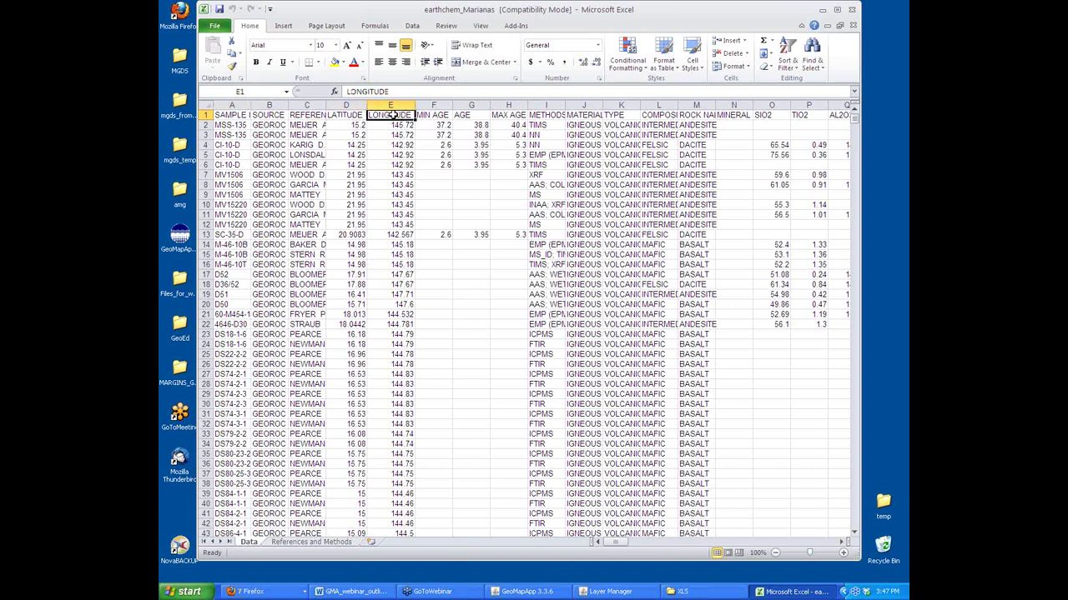
{"action": "left_click", "coordinate": [354, 115]}
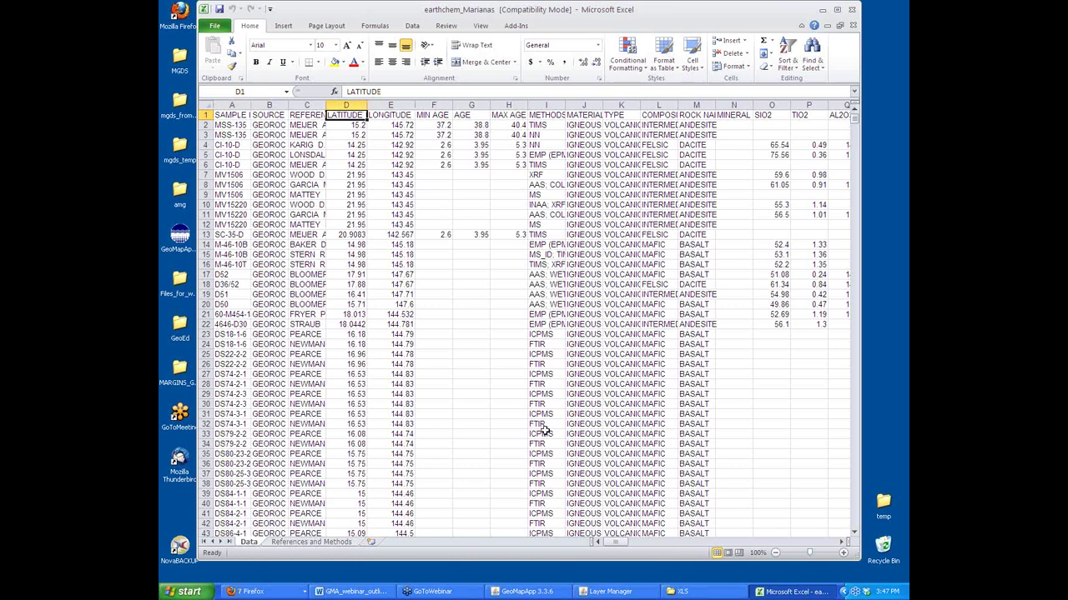
{"action": "left_click", "coordinate": [646, 543]}
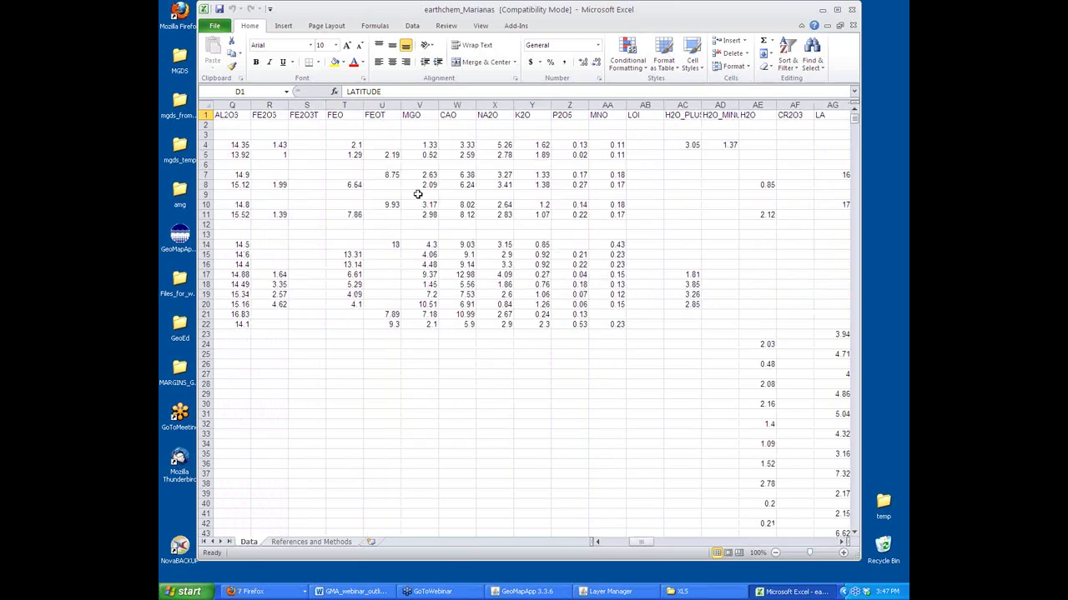
{"action": "left_click_drag", "start_coordinate": [640, 543], "coordinate": [611, 543]}
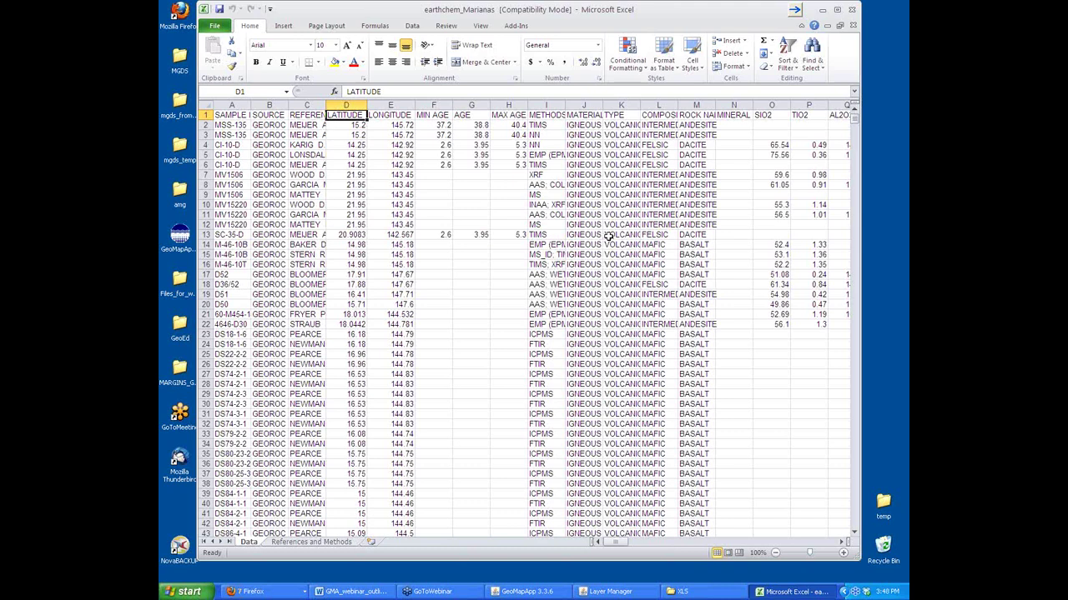
{"action": "left_click", "coordinate": [851, 11]}
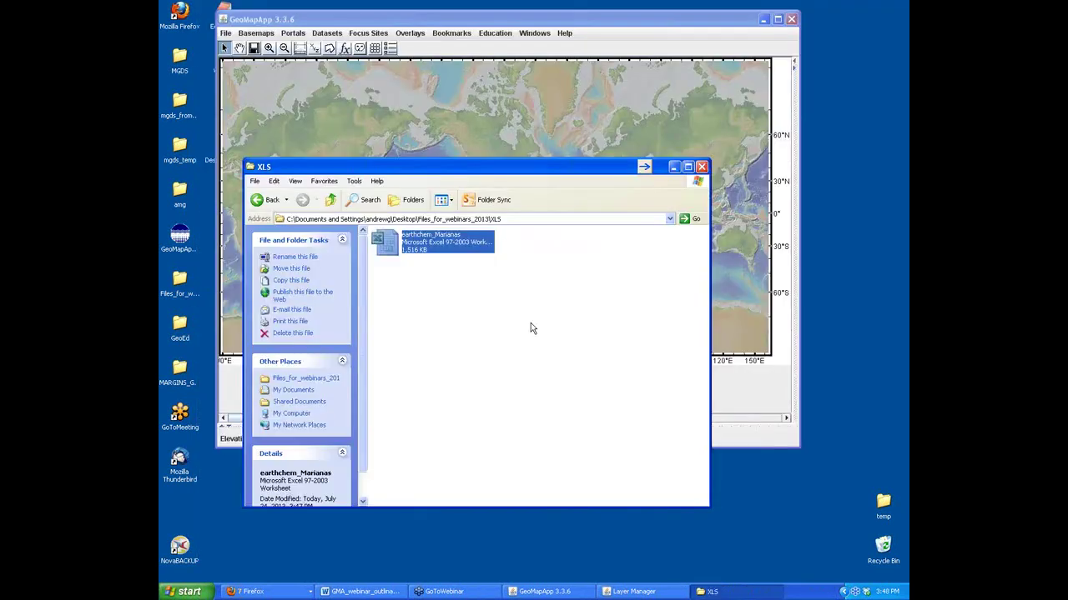
- Switch back to GeoMapApp and start importing a table from an Excel-formatted file
{"action": "left_click", "coordinate": [528, 21]}
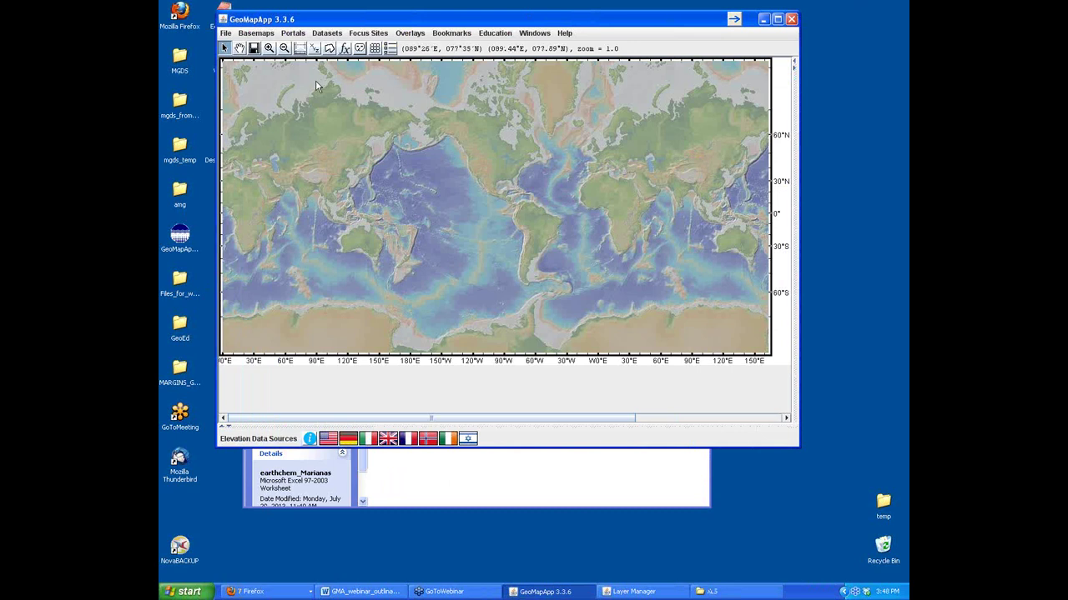
{"action": "left_click", "coordinate": [225, 33]}
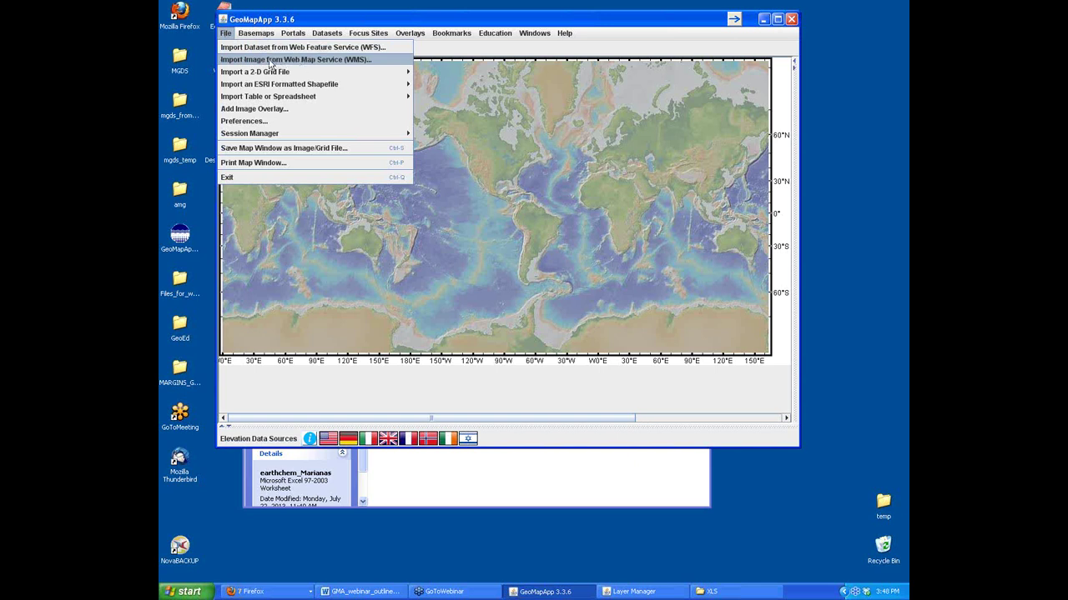
{"action": "mouse_move", "coordinate": [257, 75]}
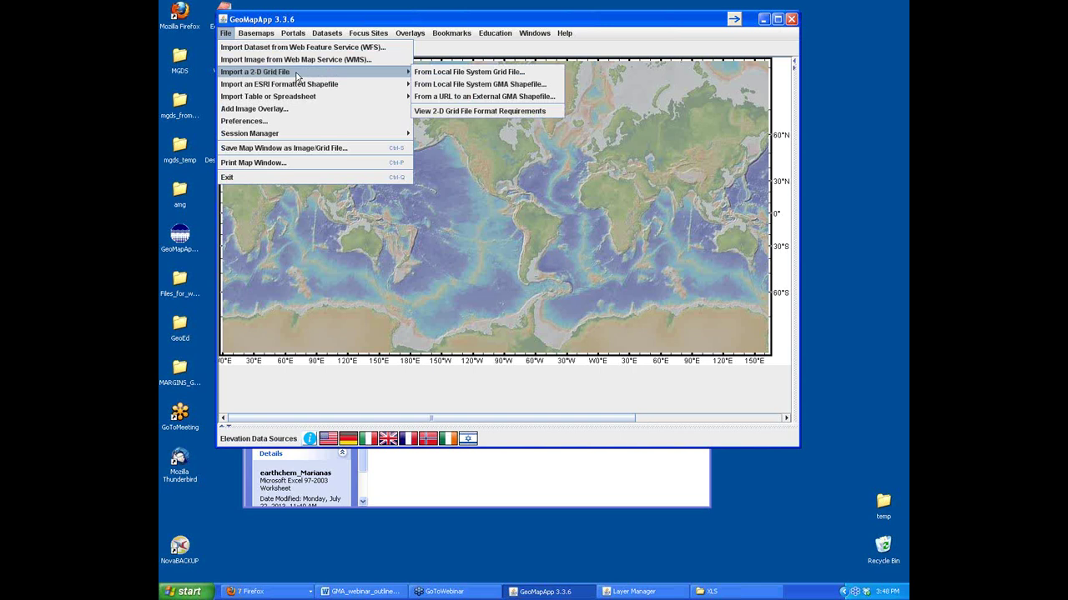
{"action": "mouse_move", "coordinate": [298, 88]}
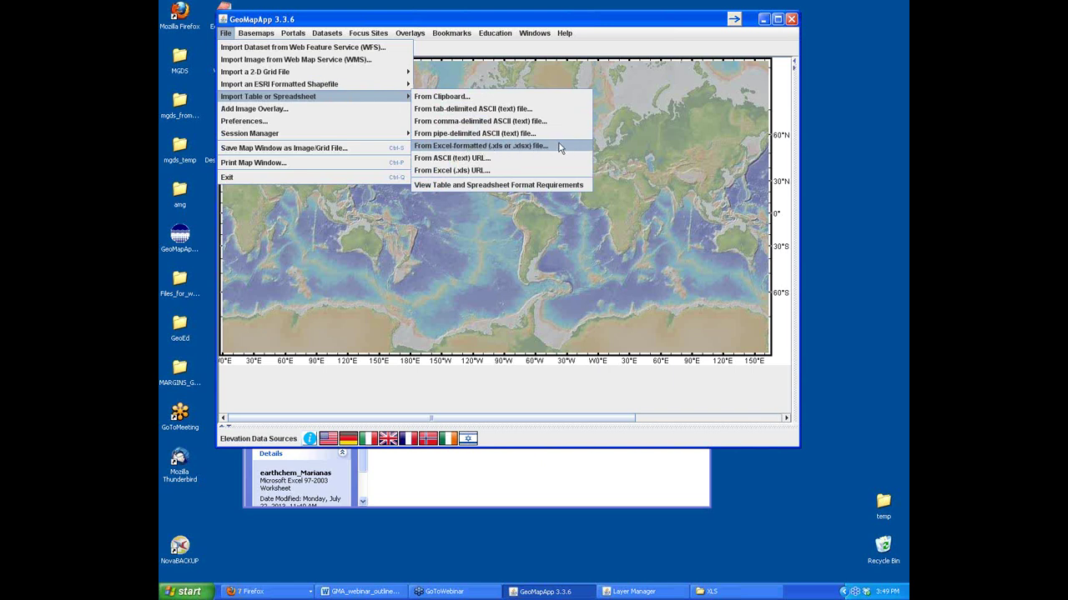
{"action": "left_click", "coordinate": [560, 149]}
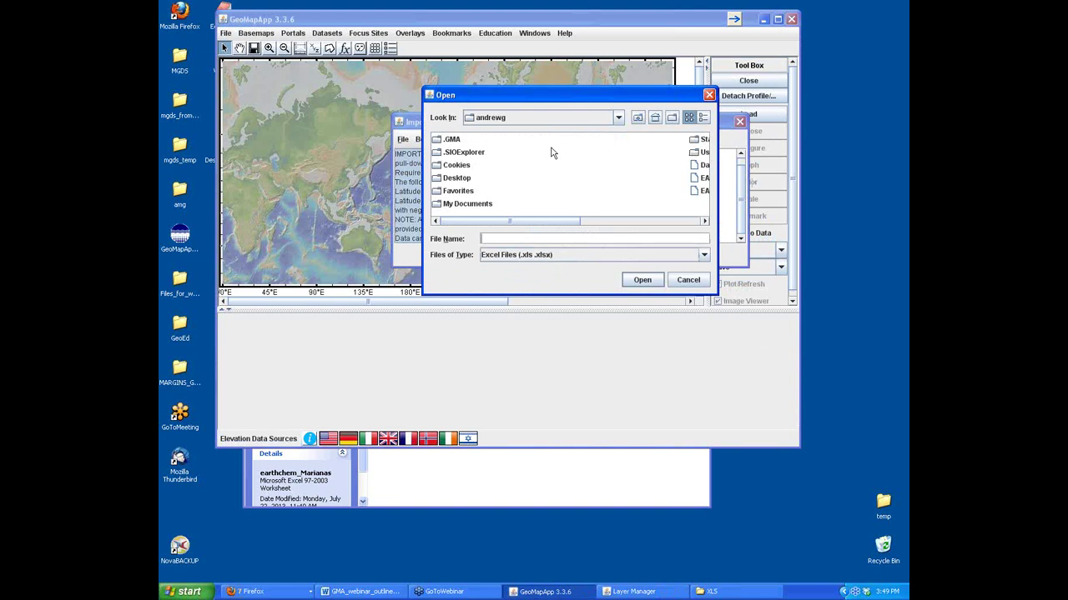
- Load earthchem_Marianas.xls from the XLS folder inside Files_for_webinars_2013 on the Desktop and accept the tab-separated table preview
{"action": "double_click", "coordinate": [456, 177]}
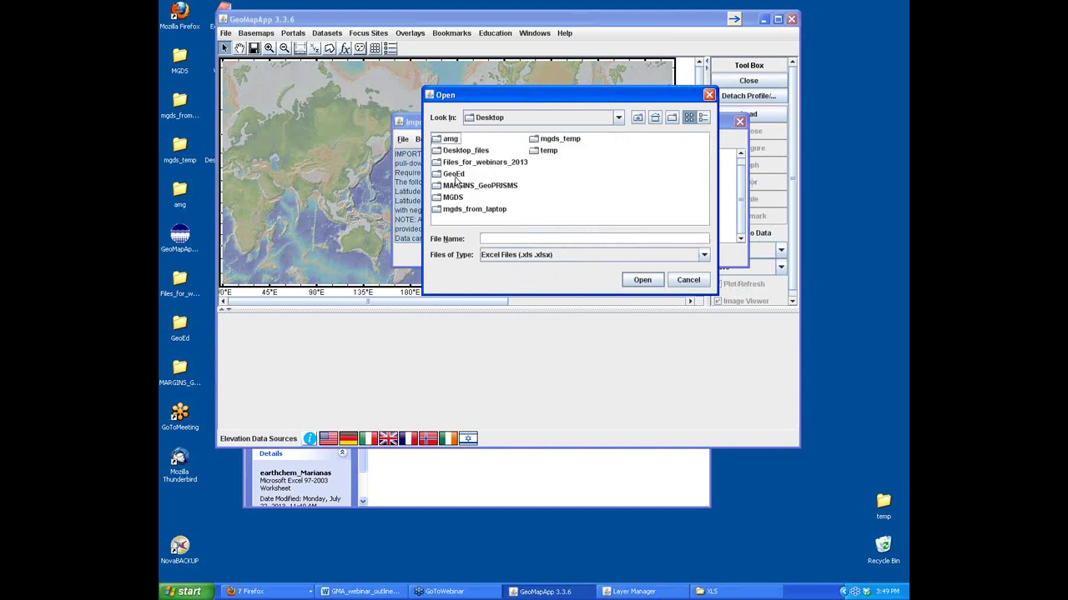
{"action": "left_click", "coordinate": [477, 164]}
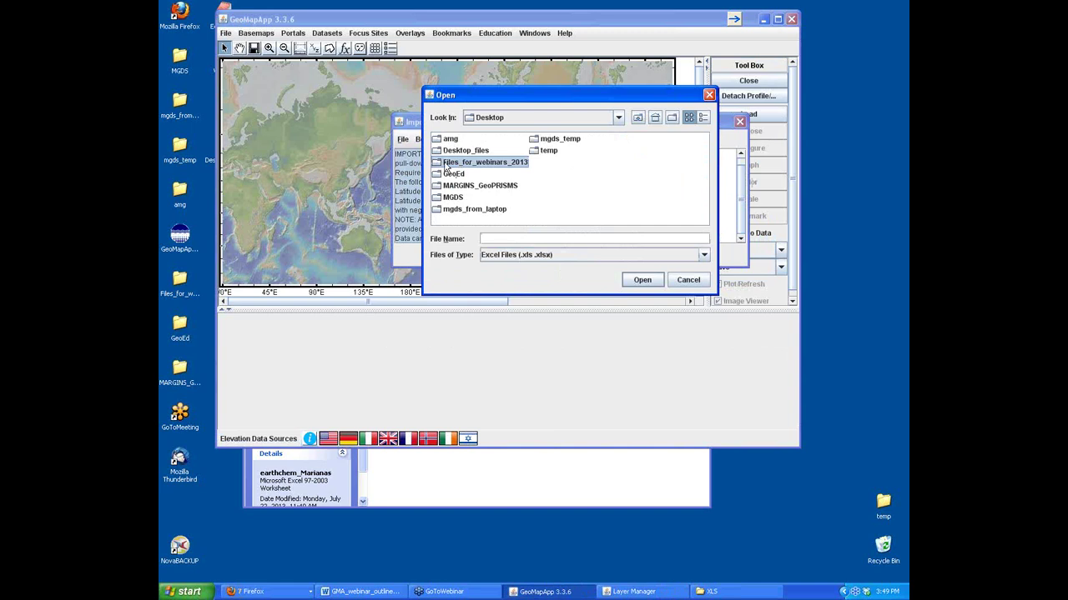
{"action": "double_click", "coordinate": [444, 165]}
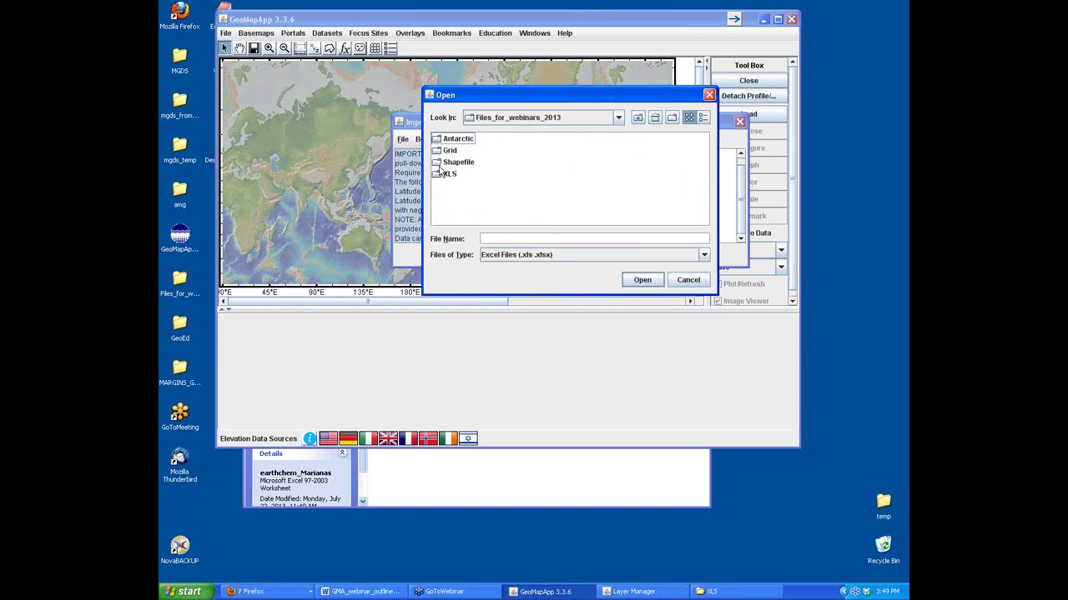
{"action": "double_click", "coordinate": [442, 174]}
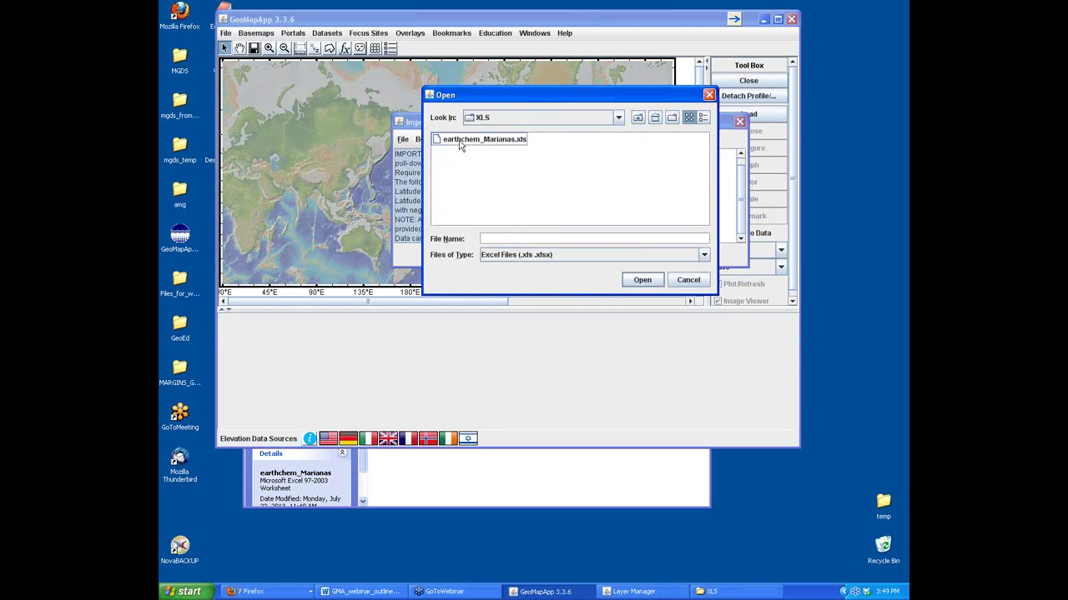
{"action": "left_click", "coordinate": [459, 143]}
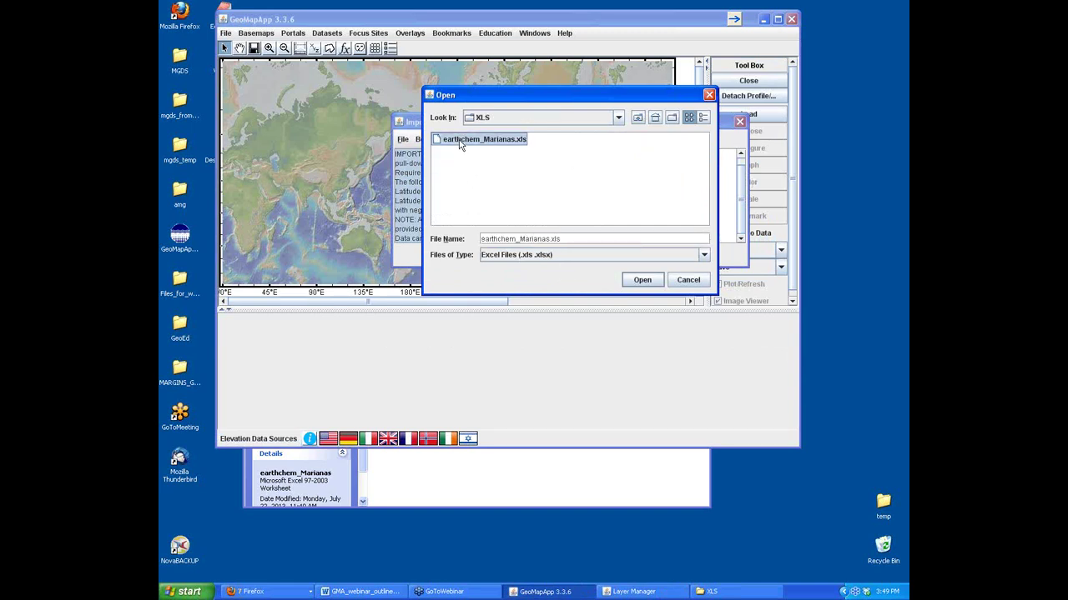
{"action": "left_click", "coordinate": [642, 280]}
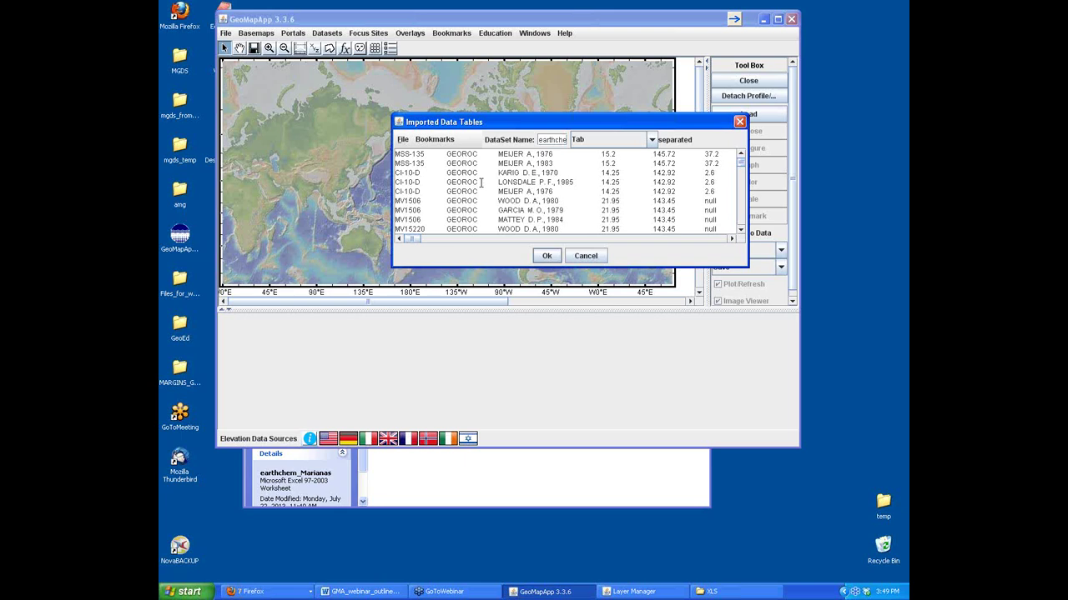
{"action": "left_click", "coordinate": [548, 256]}
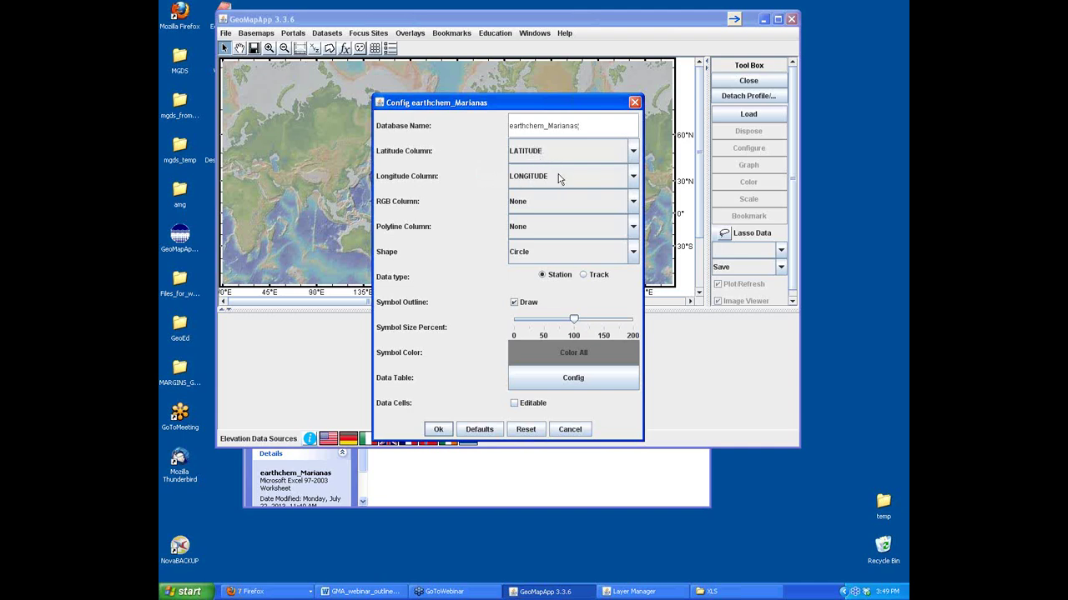
- Check the latitude column choices and accept the dataset configuration with LATITUDE and LONGITUDE as coordinates and circle symbols for station data
{"action": "left_click", "coordinate": [633, 154]}
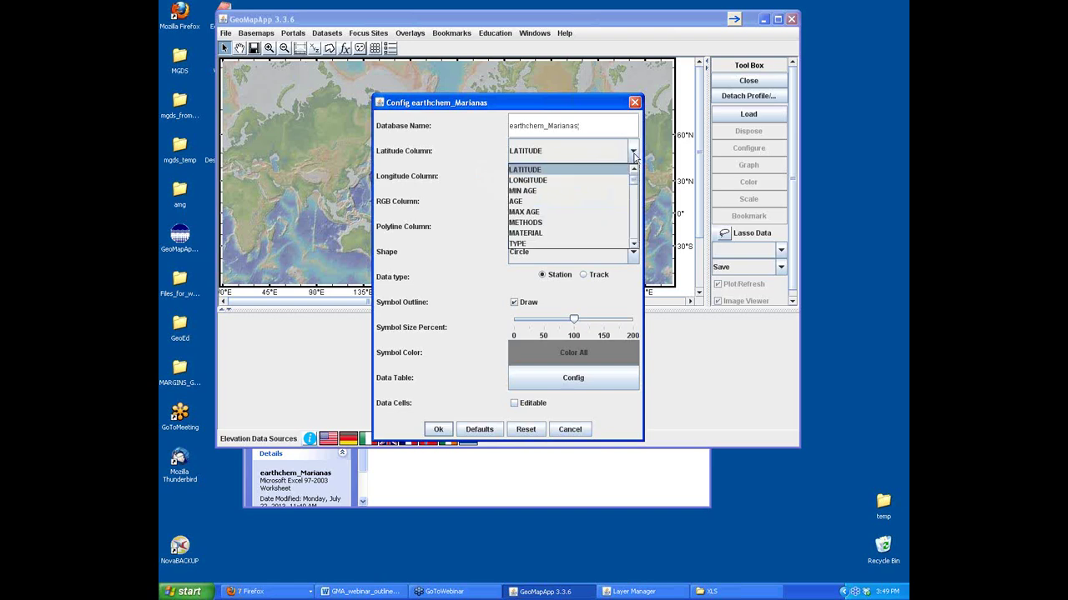
{"action": "left_click", "coordinate": [492, 154]}
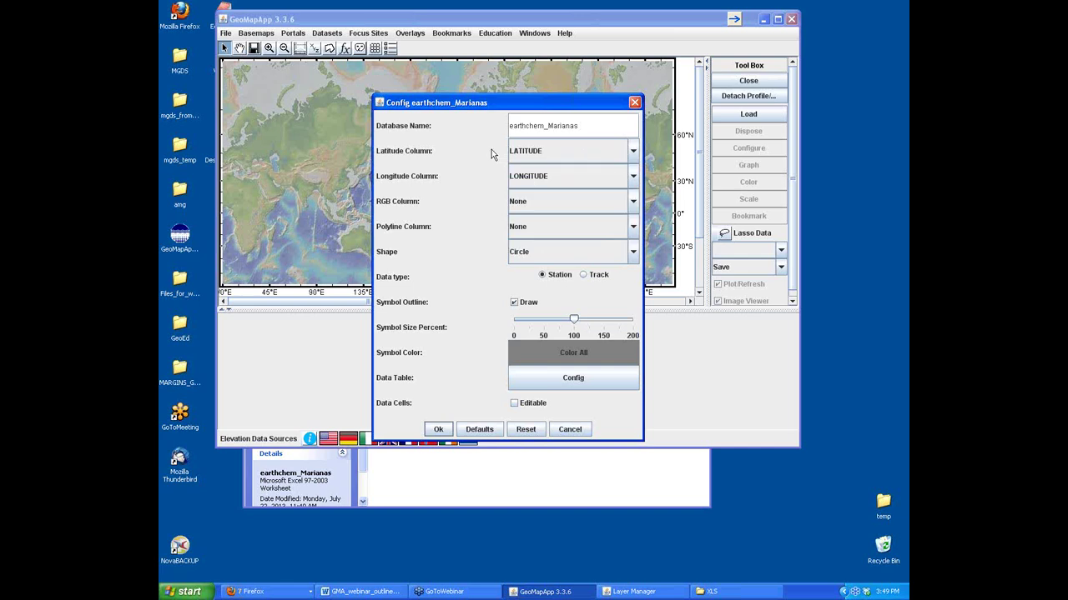
{"action": "left_click", "coordinate": [437, 430]}
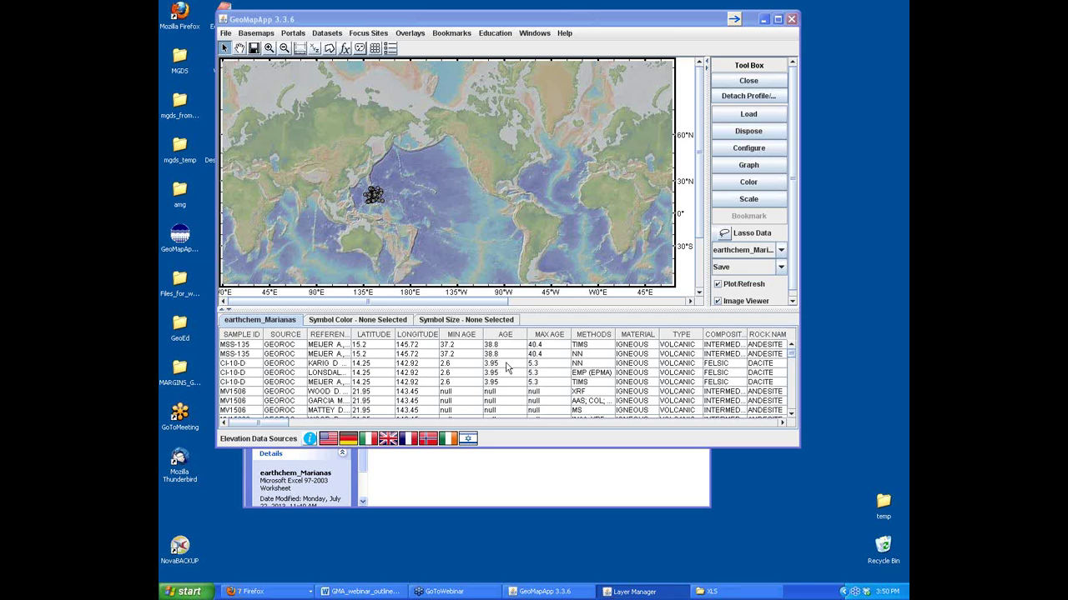
- Locate the MV1506, CI-10-D and MSS-135 samples around the Mariana arc by selecting their rows in the data table
{"action": "left_click", "coordinate": [269, 49]}
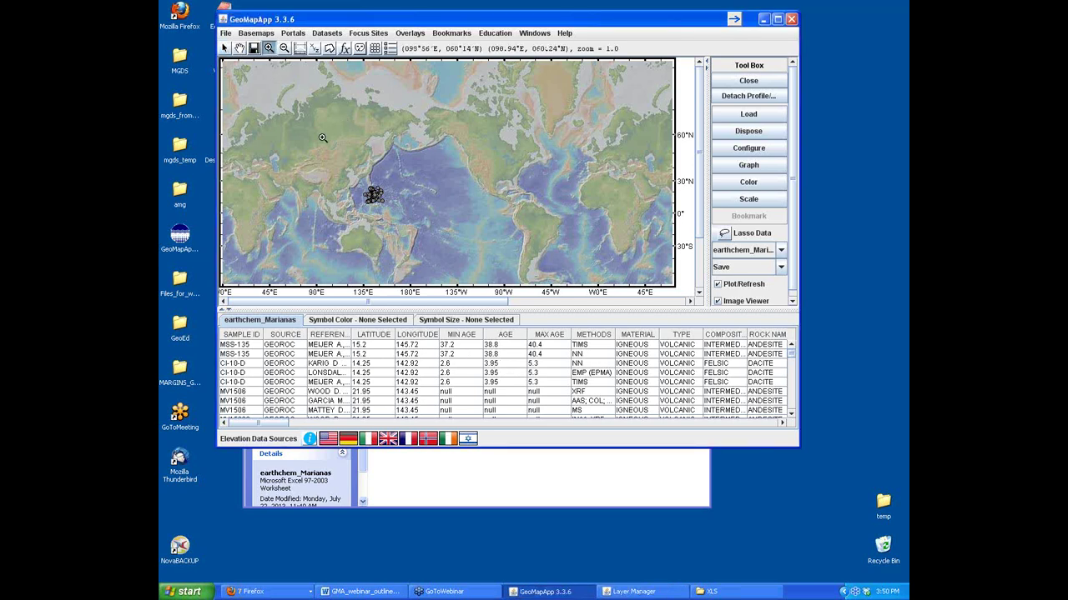
{"action": "left_click_drag", "start_coordinate": [343, 175], "coordinate": [405, 216]}
{"action": "left_click", "coordinate": [436, 190]}
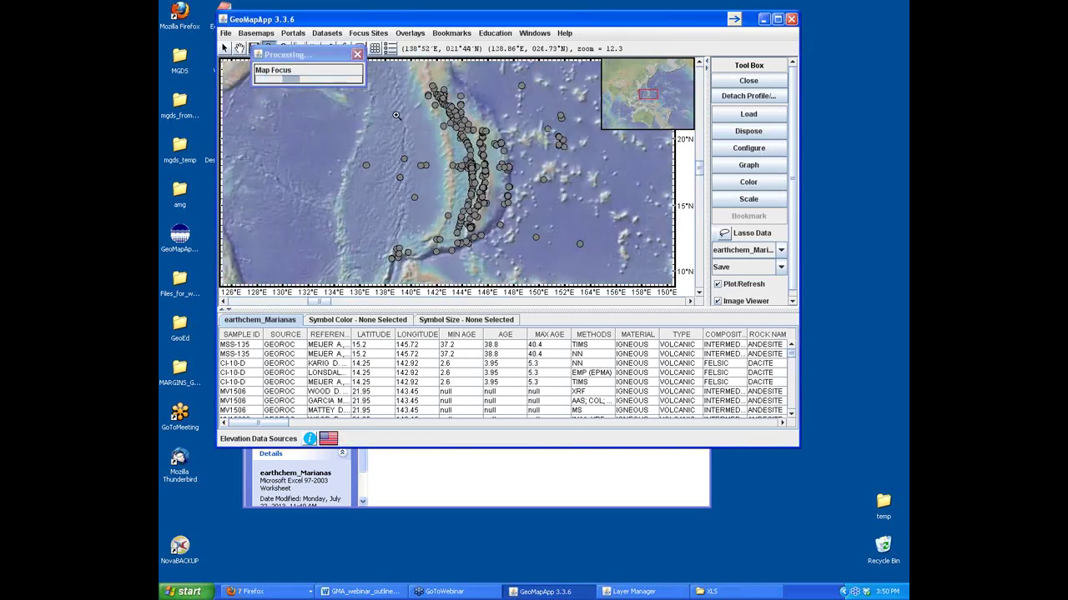
{"action": "left_click_drag", "start_coordinate": [374, 86], "coordinate": [561, 243]}
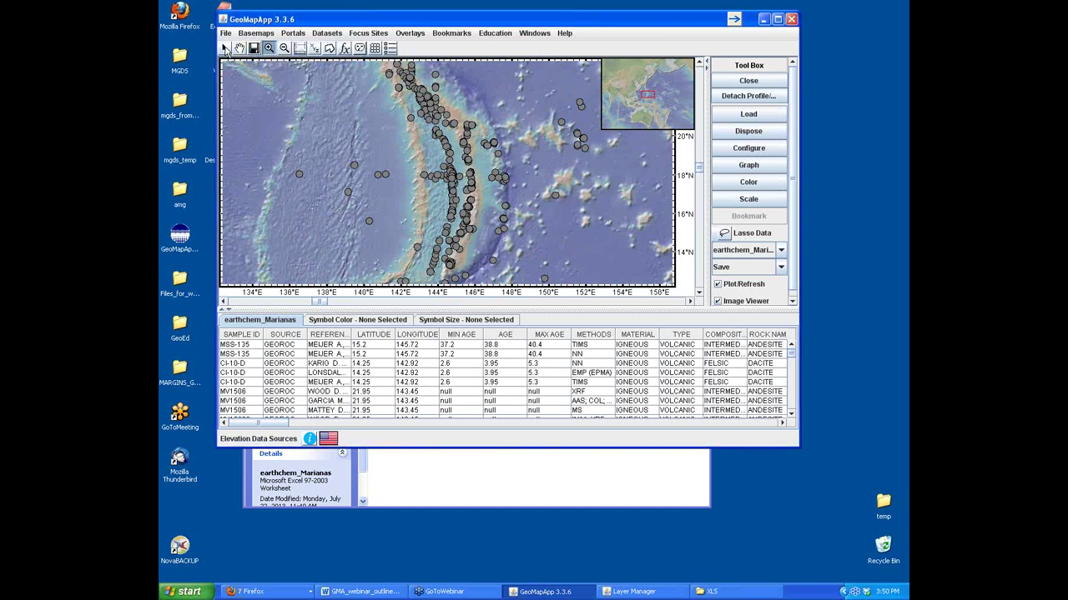
{"action": "left_click", "coordinate": [224, 49]}
{"action": "left_click", "coordinate": [280, 373]}
{"action": "left_click", "coordinate": [281, 391]}
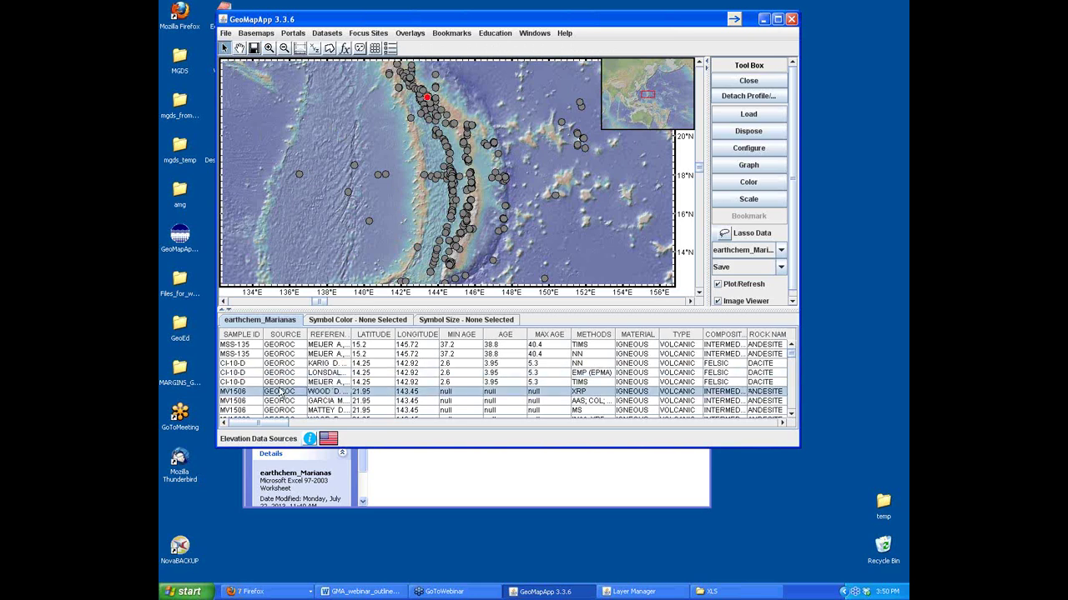
{"action": "left_click", "coordinate": [280, 375]}
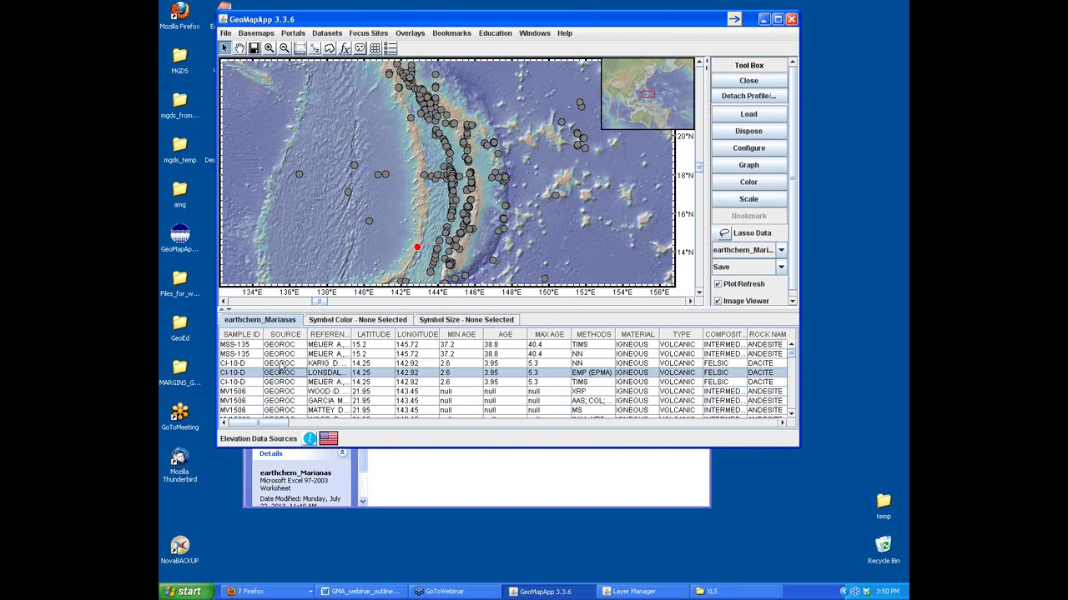
{"action": "left_click", "coordinate": [281, 354]}
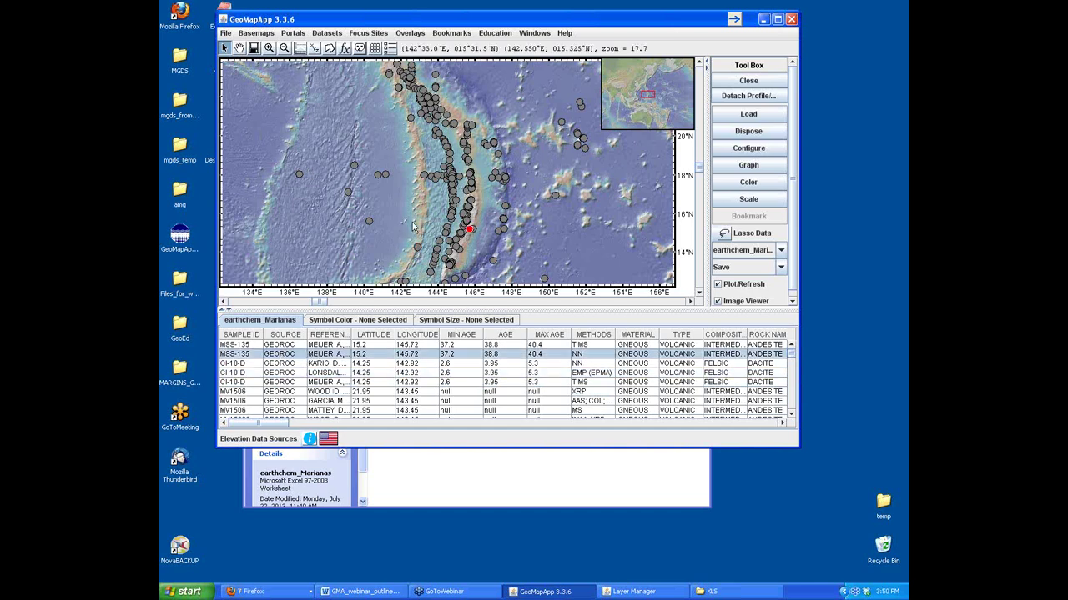
- Select several sample points along the Mariana arc on the map to find their records in the table
{"action": "left_click", "coordinate": [424, 175]}
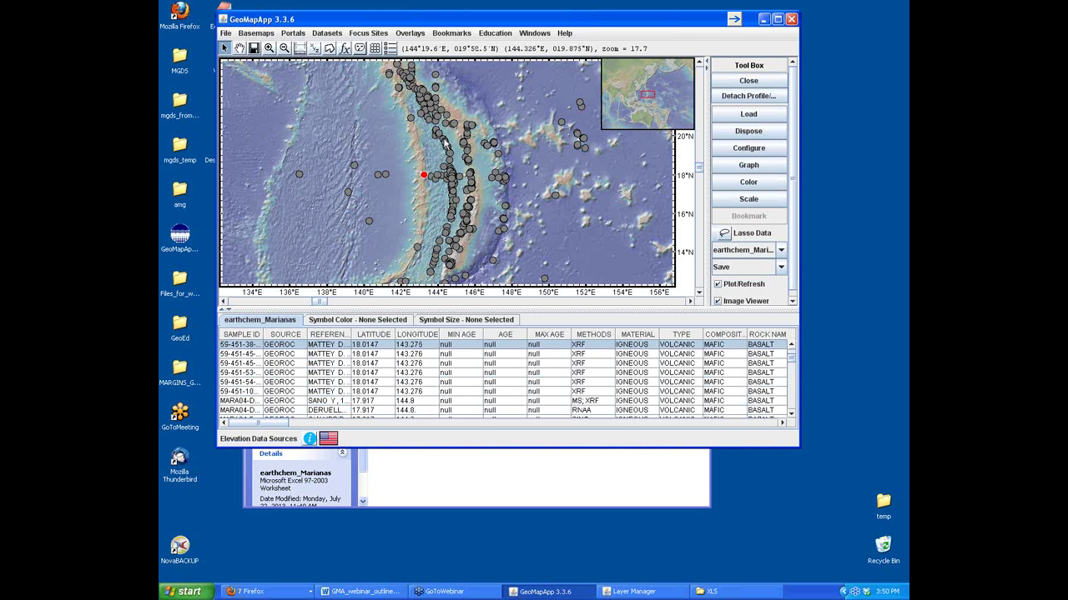
{"action": "left_click", "coordinate": [444, 139]}
{"action": "left_click", "coordinate": [427, 110]}
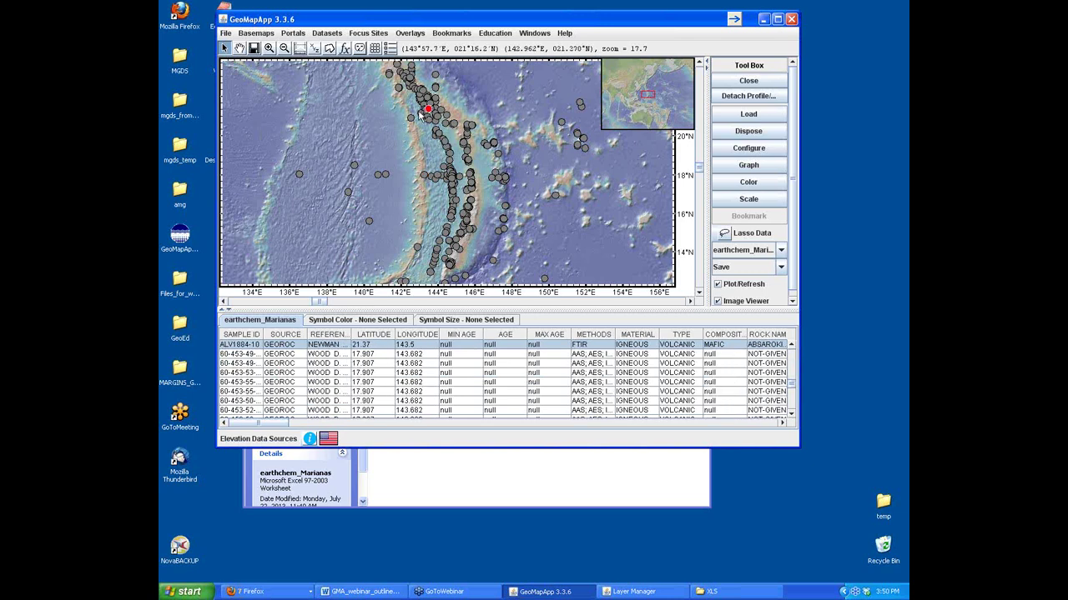
{"action": "left_click", "coordinate": [410, 119]}
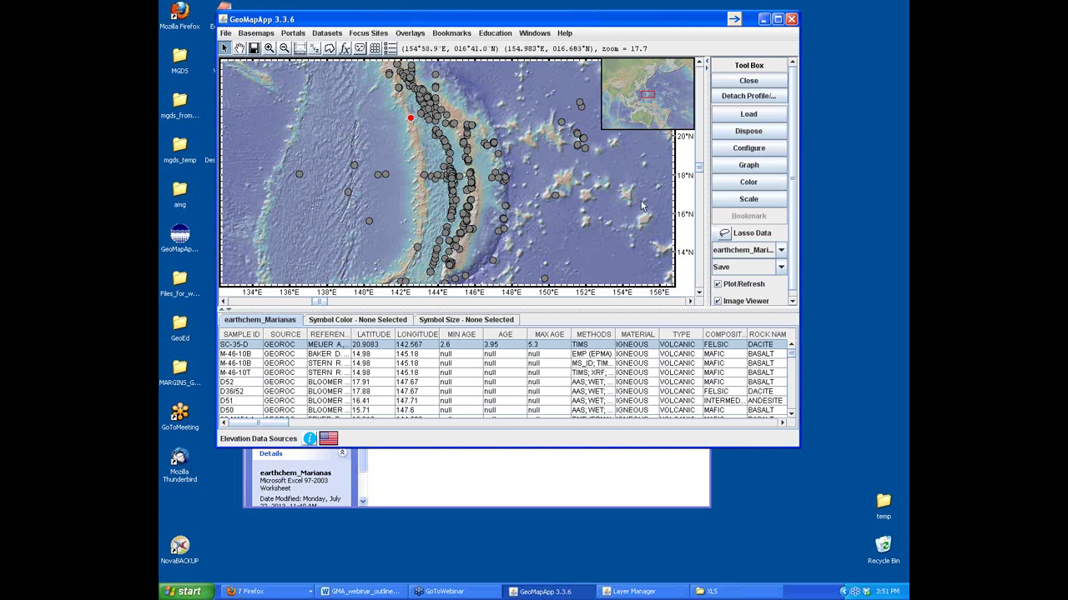
- Color the map symbols by the AL2O3 column
{"action": "left_click", "coordinate": [748, 185]}
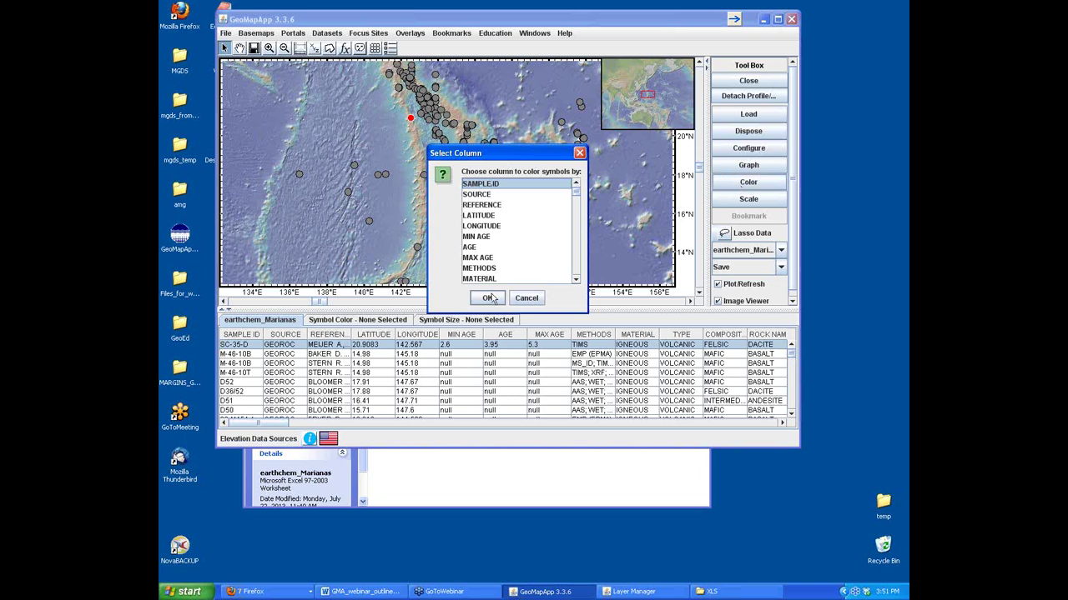
{"action": "left_click", "coordinate": [576, 218]}
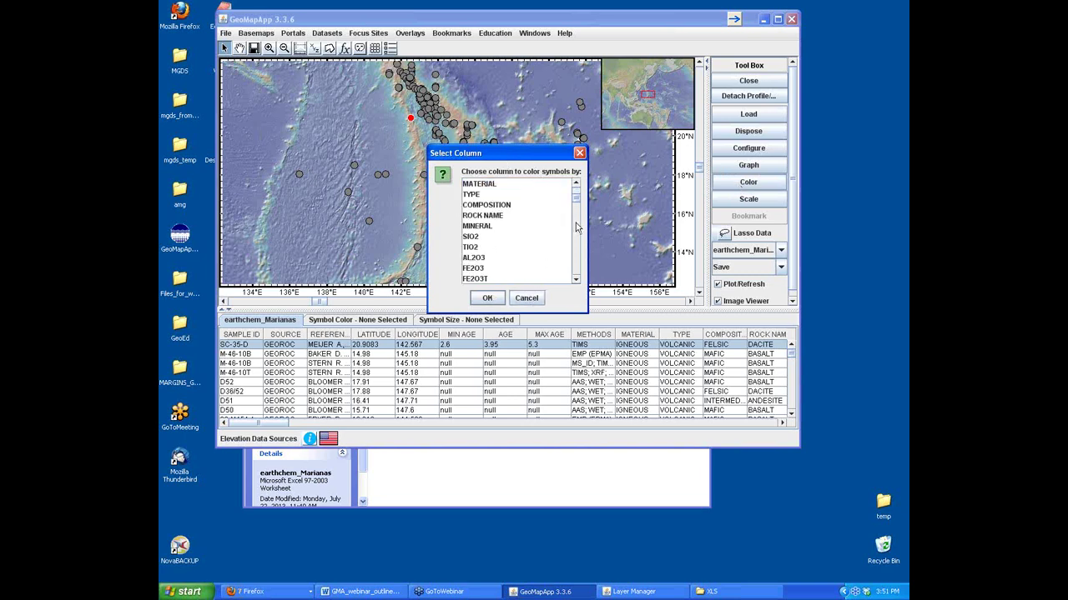
{"action": "left_click", "coordinate": [576, 227]}
{"action": "left_click", "coordinate": [576, 197]}
{"action": "left_click", "coordinate": [484, 259]}
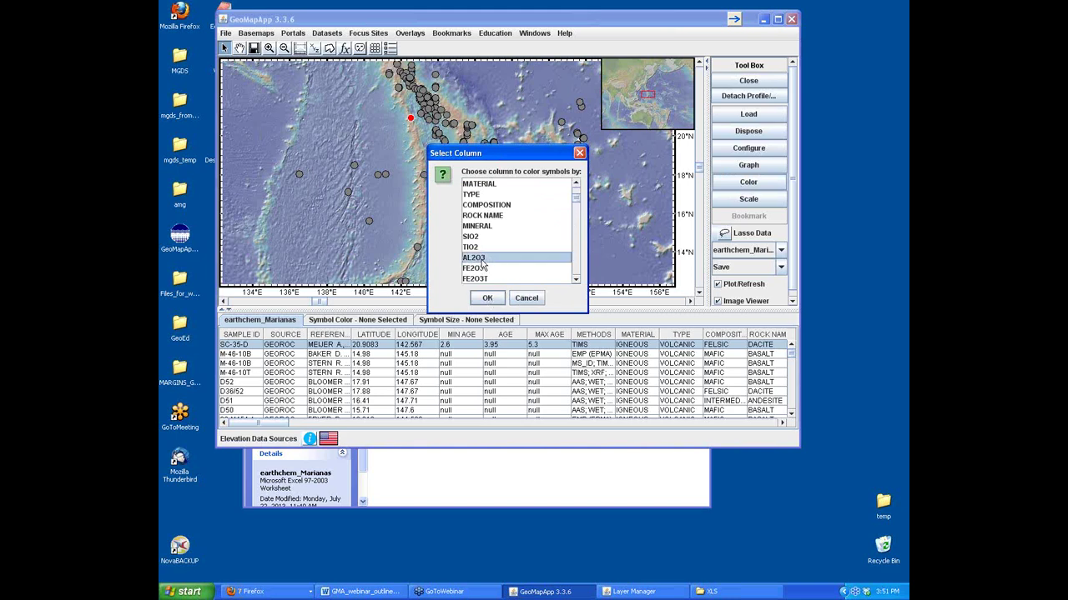
{"action": "left_click", "coordinate": [487, 297]}
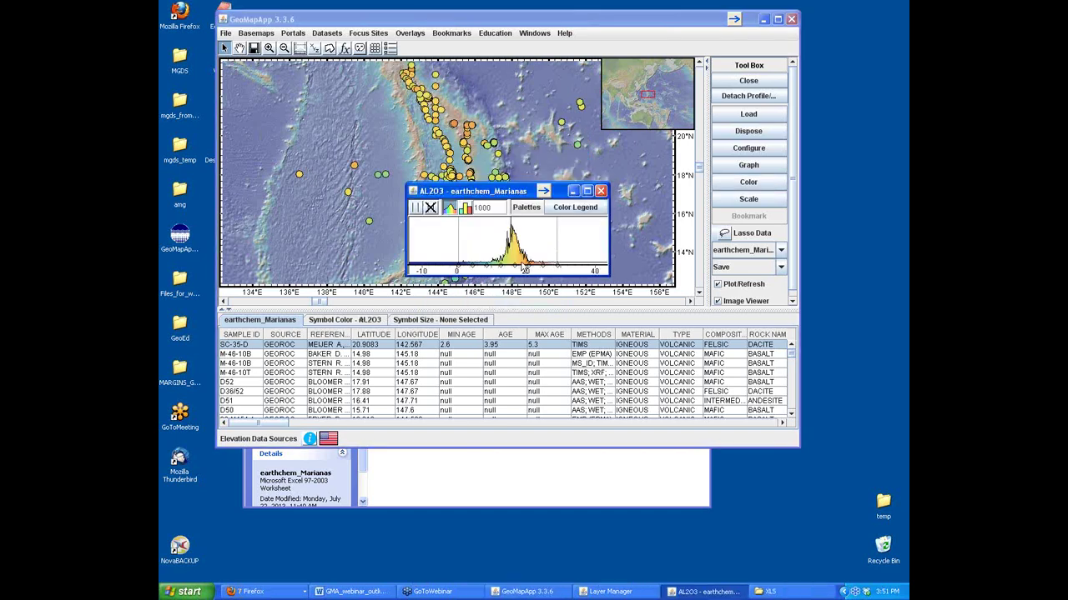
- Narrow the AL2O3 color range to about 12 to 19.5 and place its histogram window clear of the map and table
{"action": "left_click_drag", "start_coordinate": [497, 195], "coordinate": [596, 291]}
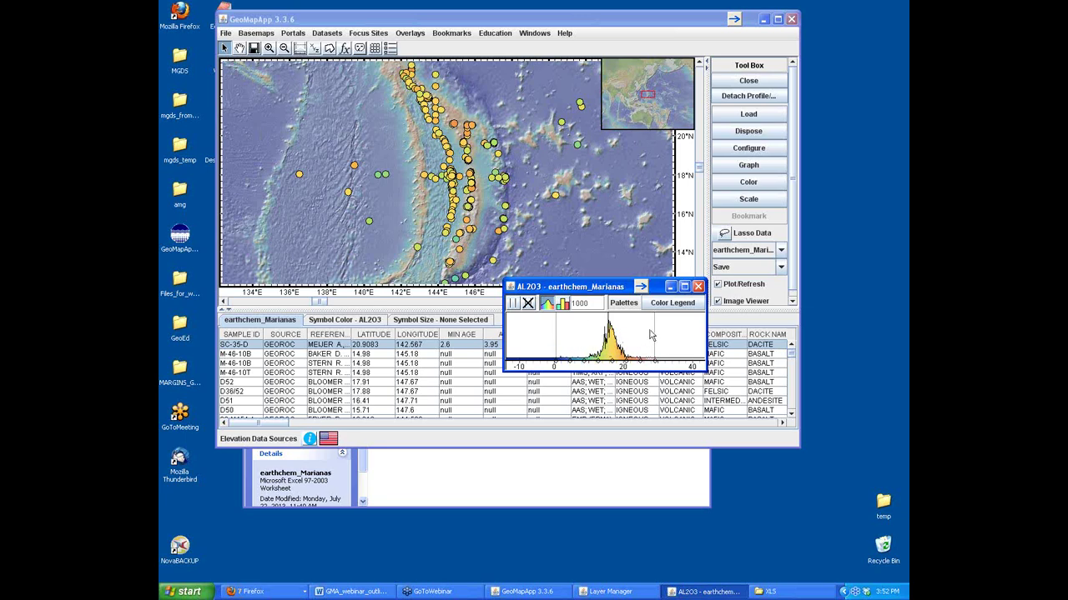
{"action": "left_click_drag", "start_coordinate": [653, 327], "coordinate": [626, 329]}
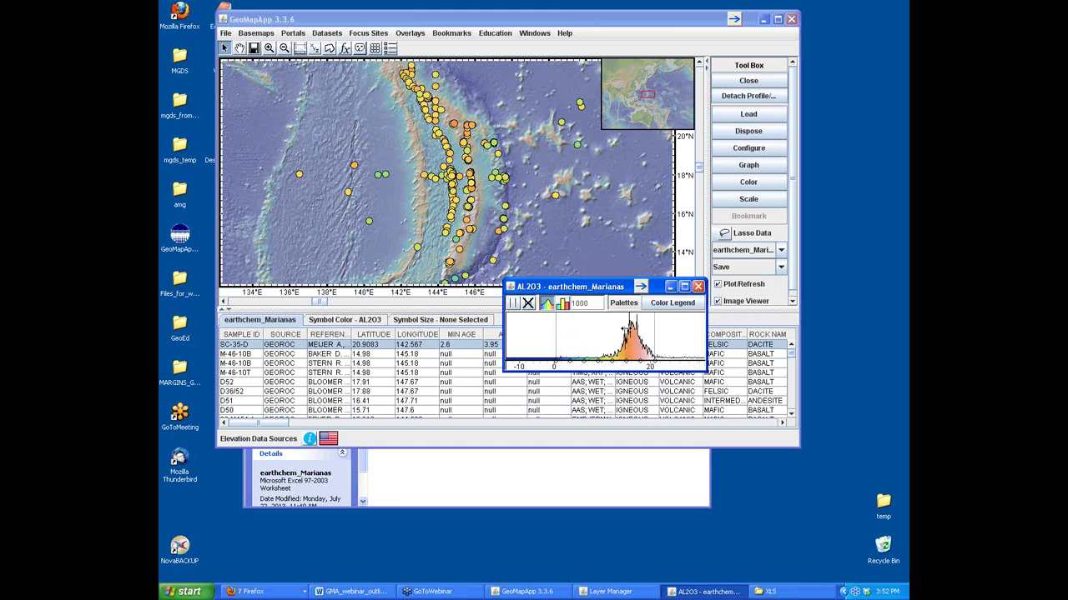
{"action": "left_click_drag", "start_coordinate": [556, 332], "coordinate": [637, 332]}
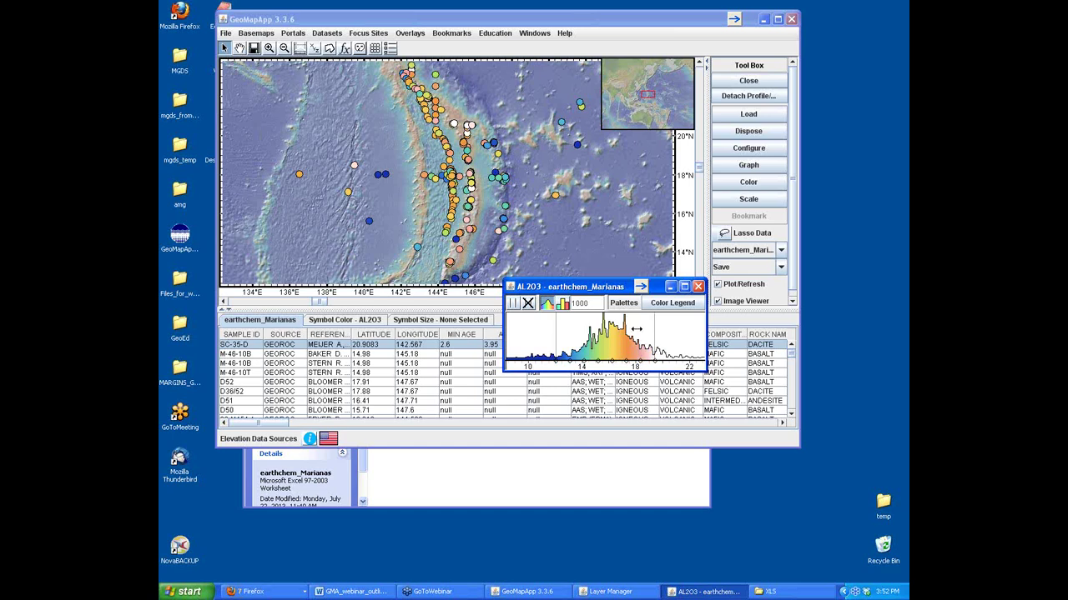
{"action": "left_click_drag", "start_coordinate": [625, 287], "coordinate": [549, 437]}
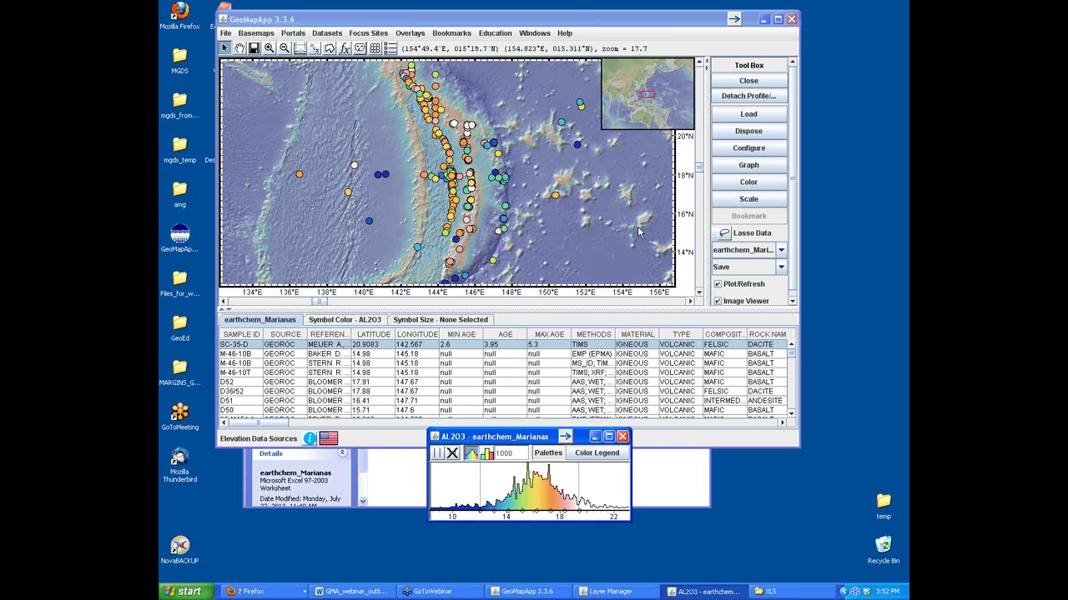
- Scale the map symbol sizes by the MGO column
{"action": "left_click", "coordinate": [749, 201]}
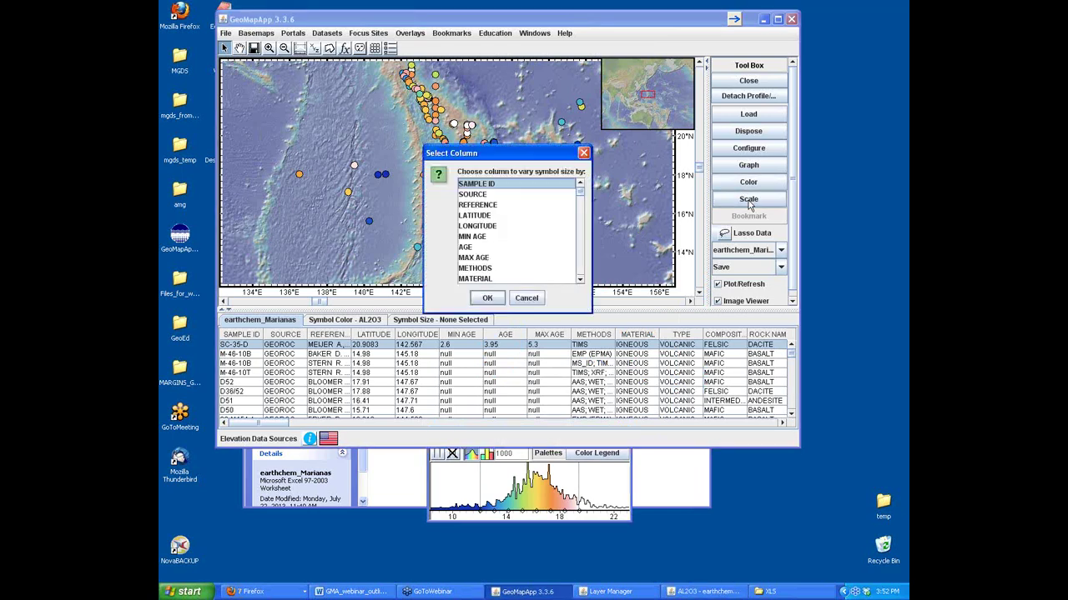
{"action": "left_click", "coordinate": [582, 250]}
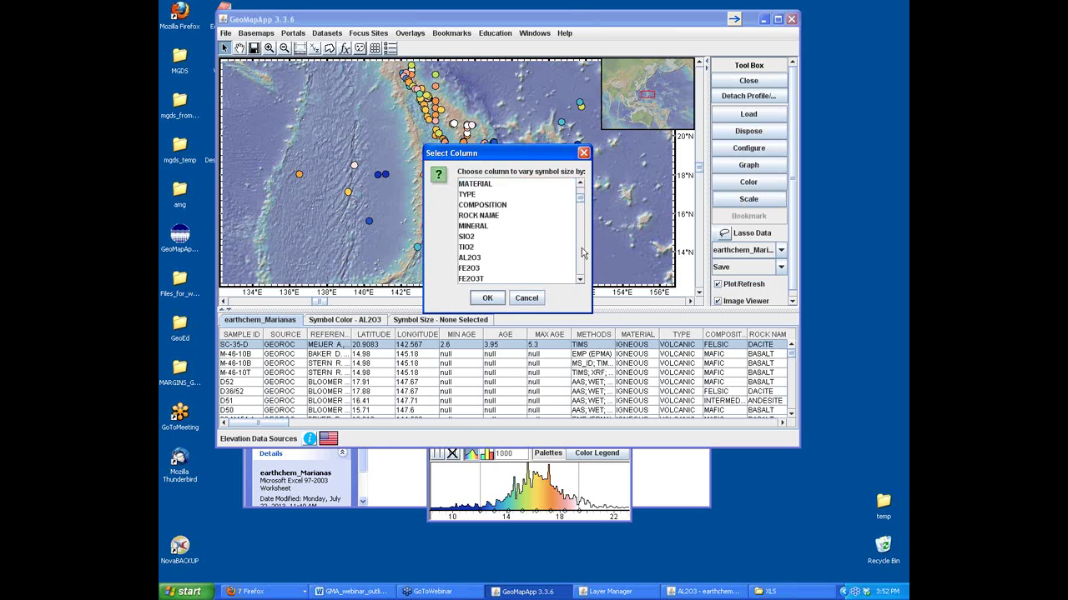
{"action": "left_click", "coordinate": [582, 250]}
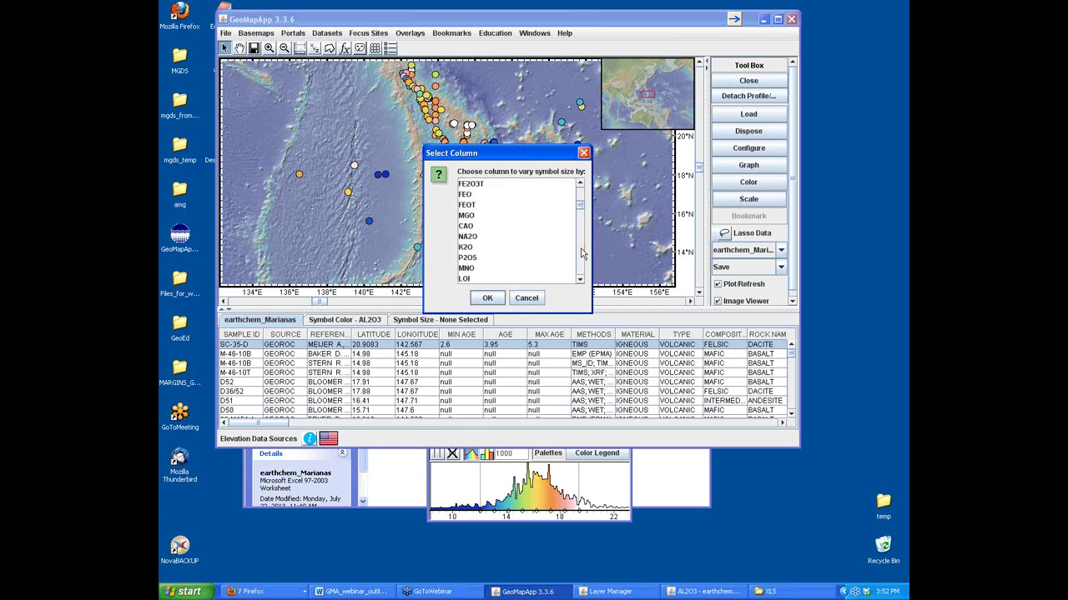
{"action": "left_click", "coordinate": [466, 216]}
{"action": "left_click", "coordinate": [487, 298]}
- Lower the MGO size range's upper limit to about 13 and place its histogram window below the data table
{"action": "left_click_drag", "start_coordinate": [503, 191], "coordinate": [590, 342]}
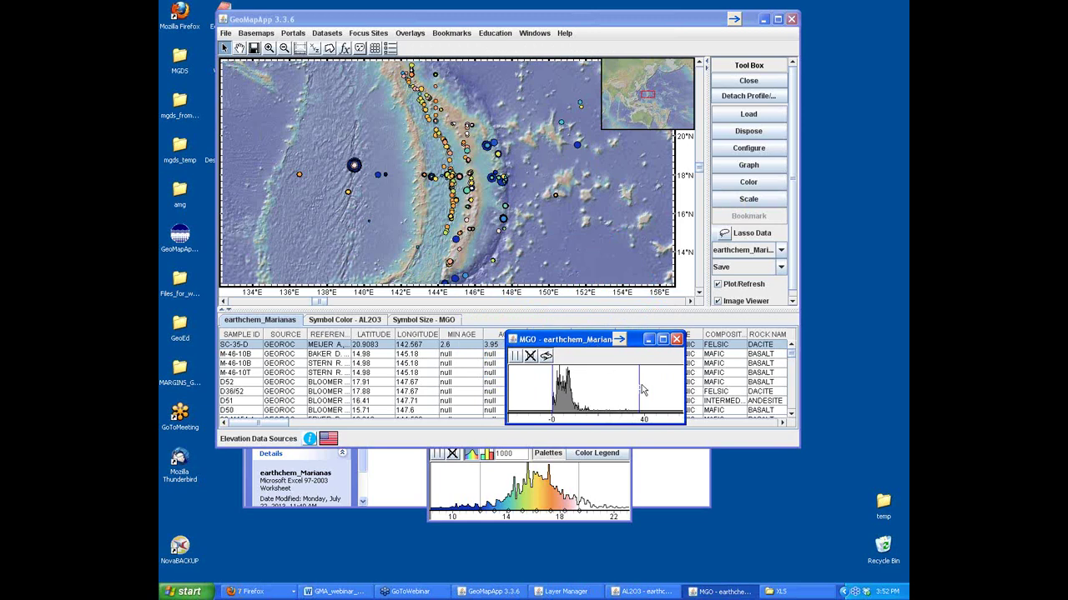
{"action": "mouse_move", "coordinate": [639, 392]}
{"action": "left_mouse_down"}
{"action": "mouse_move", "coordinate": [588, 384]}
{"action": "mouse_move", "coordinate": [621, 385]}
{"action": "left_mouse_up"}
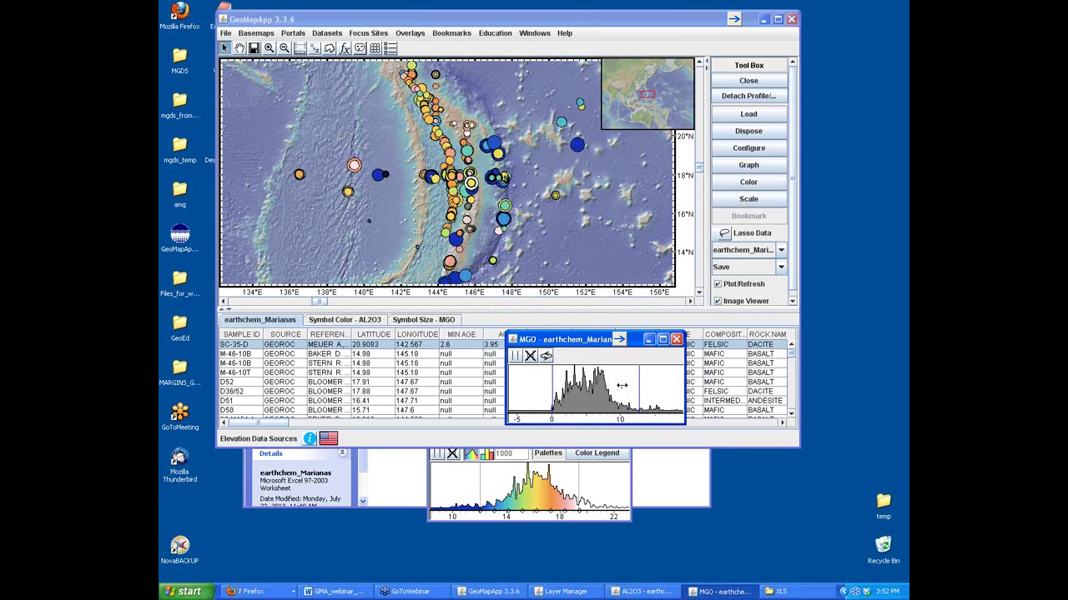
{"action": "left_click_drag", "start_coordinate": [602, 342], "coordinate": [667, 427]}
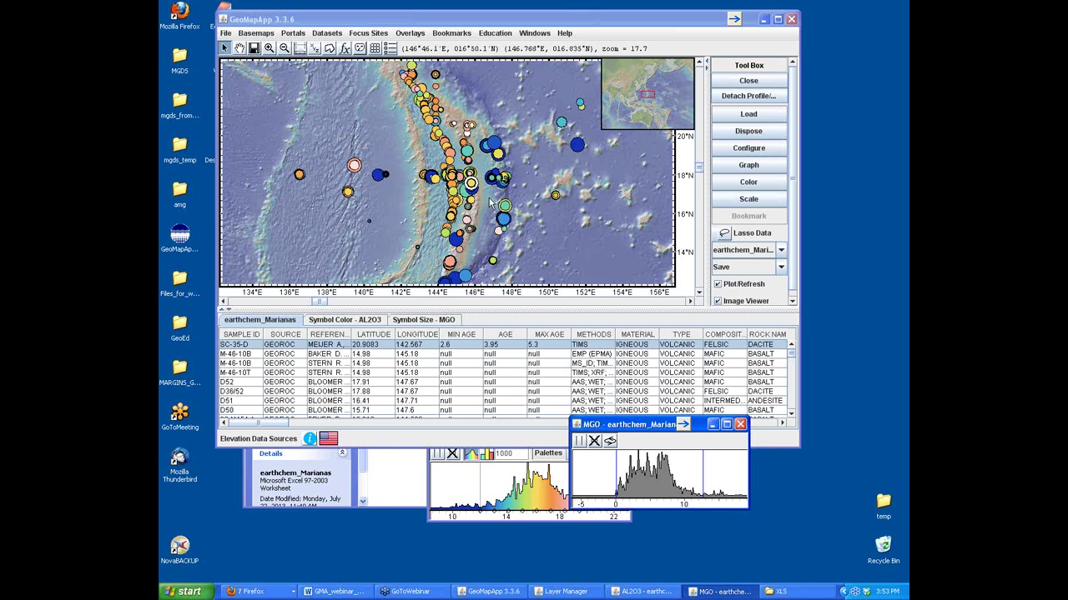
- Create a scatter plot of the earthchem_Marianas samples with SIO2 on the X-axis and FE2O3 on the Y-axis
{"action": "left_click", "coordinate": [741, 169]}
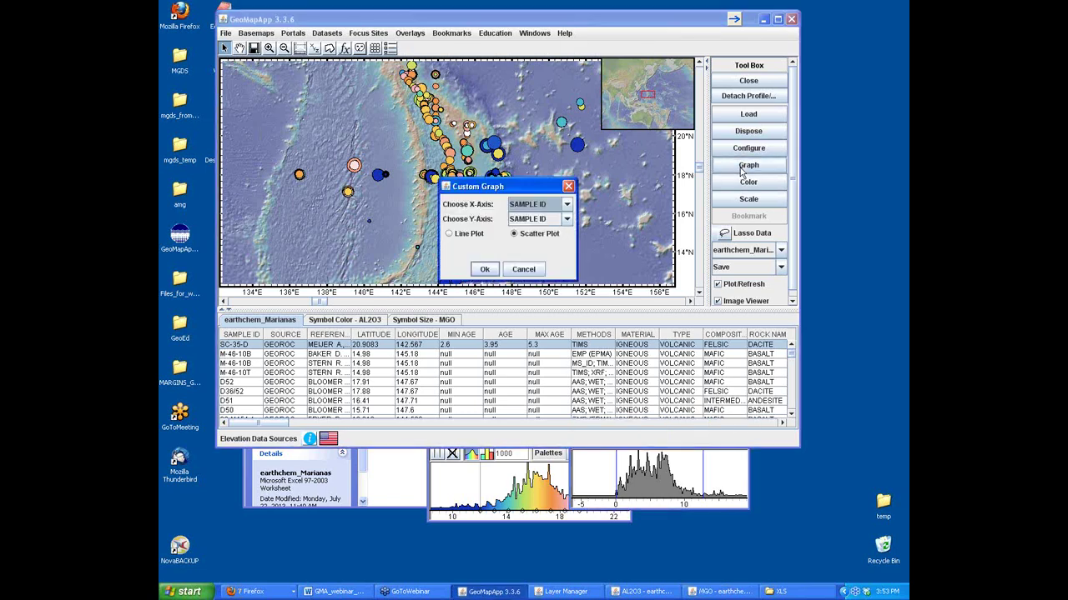
{"action": "left_click_drag", "start_coordinate": [538, 180], "coordinate": [634, 229]}
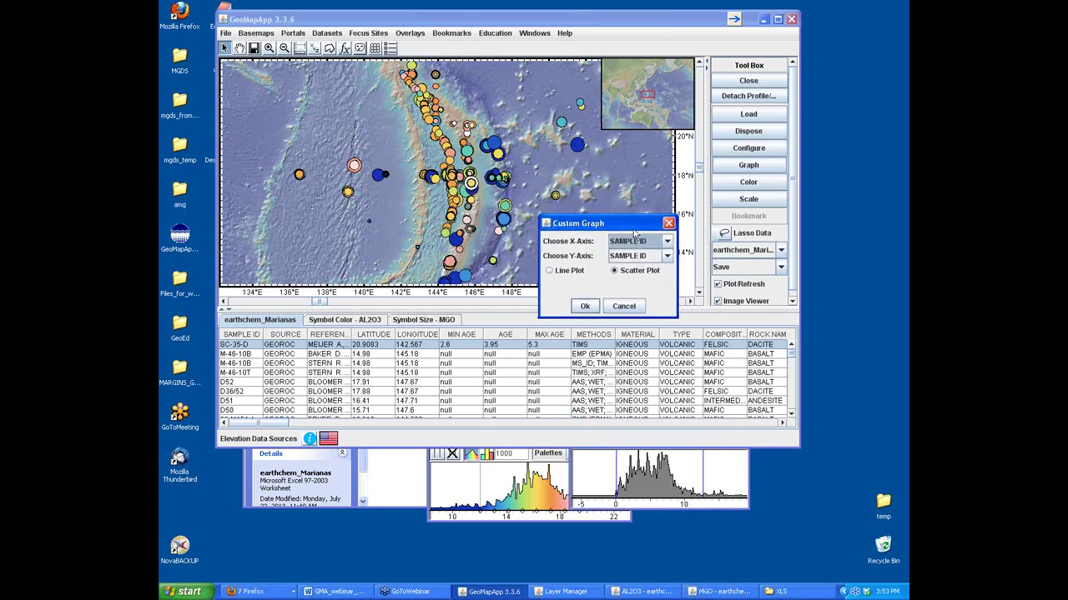
{"action": "left_click", "coordinate": [642, 244]}
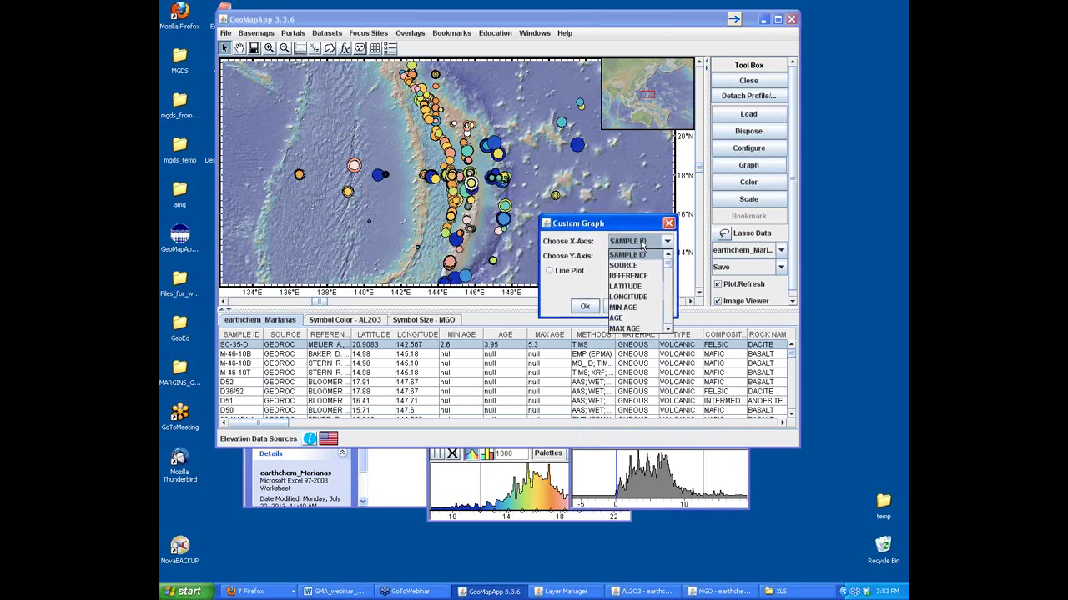
{"action": "scroll", "coordinate": [663, 283], "scroll_direction": "down", "scroll_amount": 3}
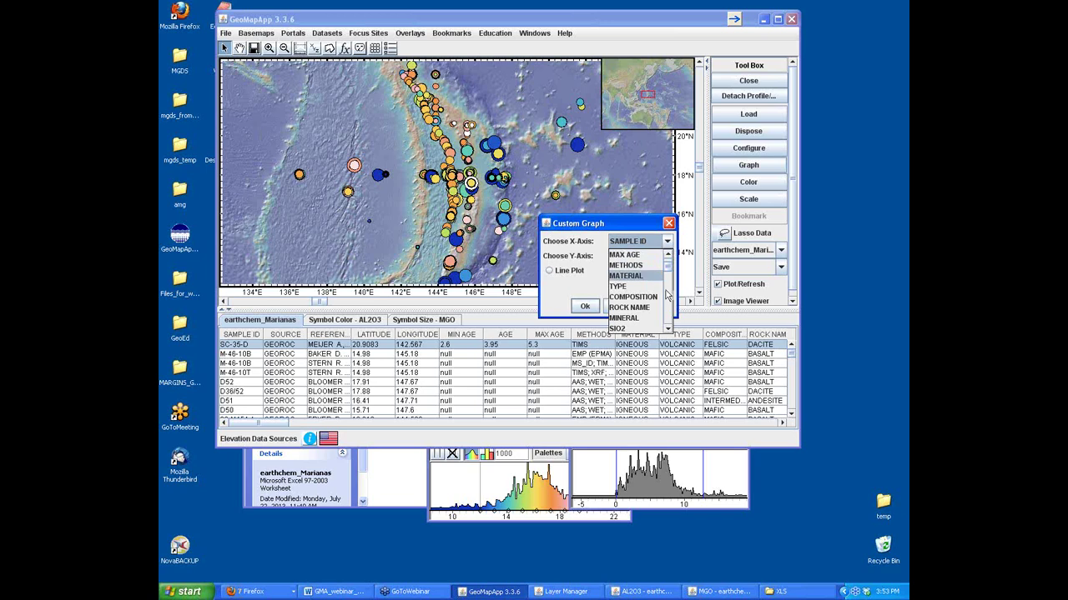
{"action": "scroll", "coordinate": [664, 287], "scroll_direction": "down", "scroll_amount": 2}
{"action": "left_click", "coordinate": [627, 260]}
{"action": "left_click", "coordinate": [627, 259]}
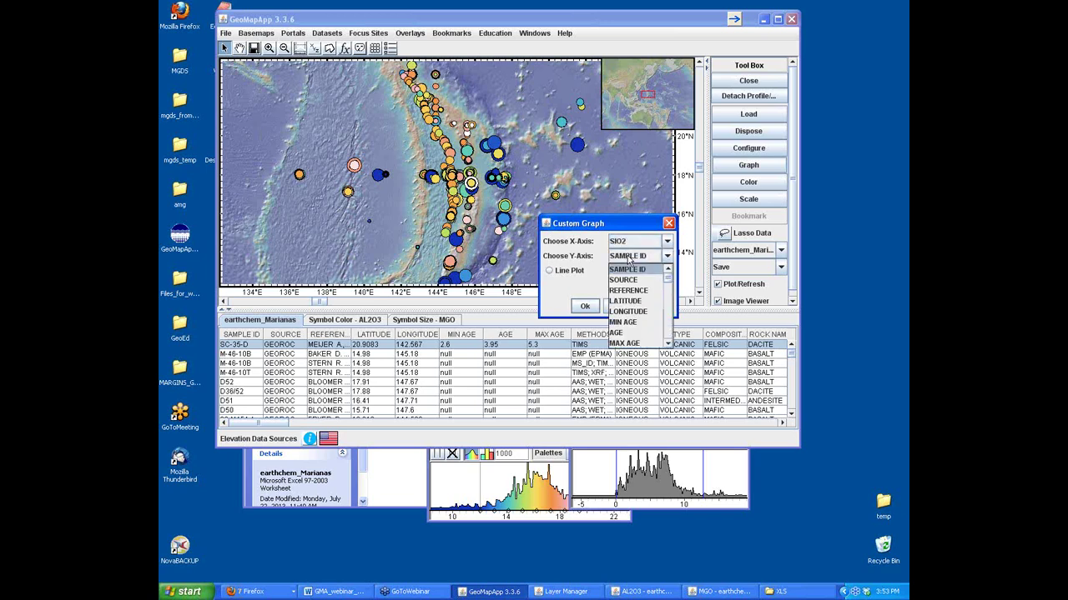
{"action": "scroll", "coordinate": [665, 315], "scroll_direction": "down", "scroll_amount": 5}
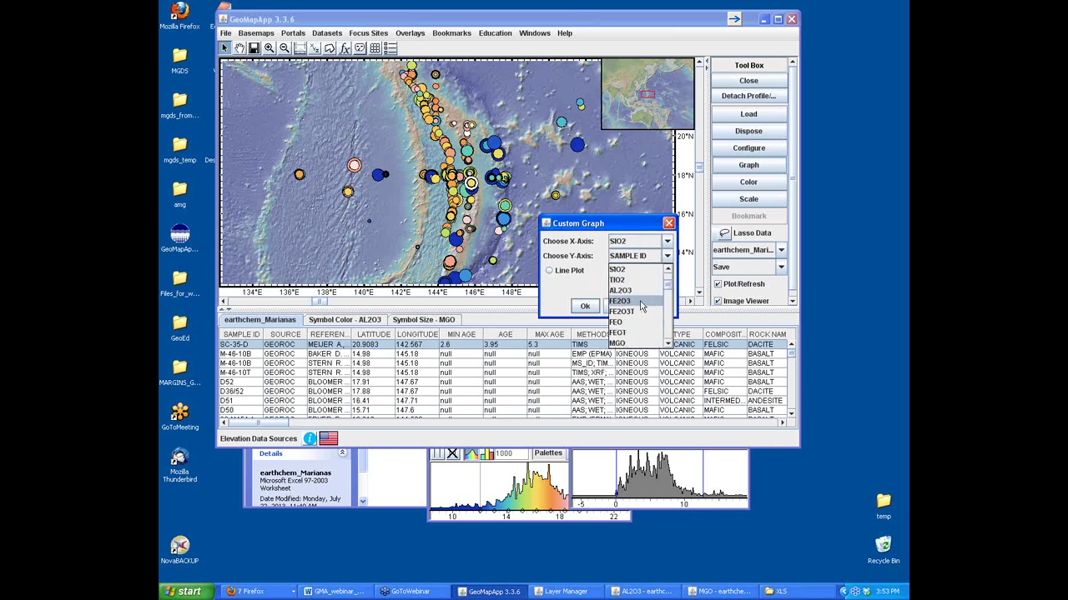
{"action": "left_click", "coordinate": [638, 302]}
{"action": "left_click", "coordinate": [586, 306]}
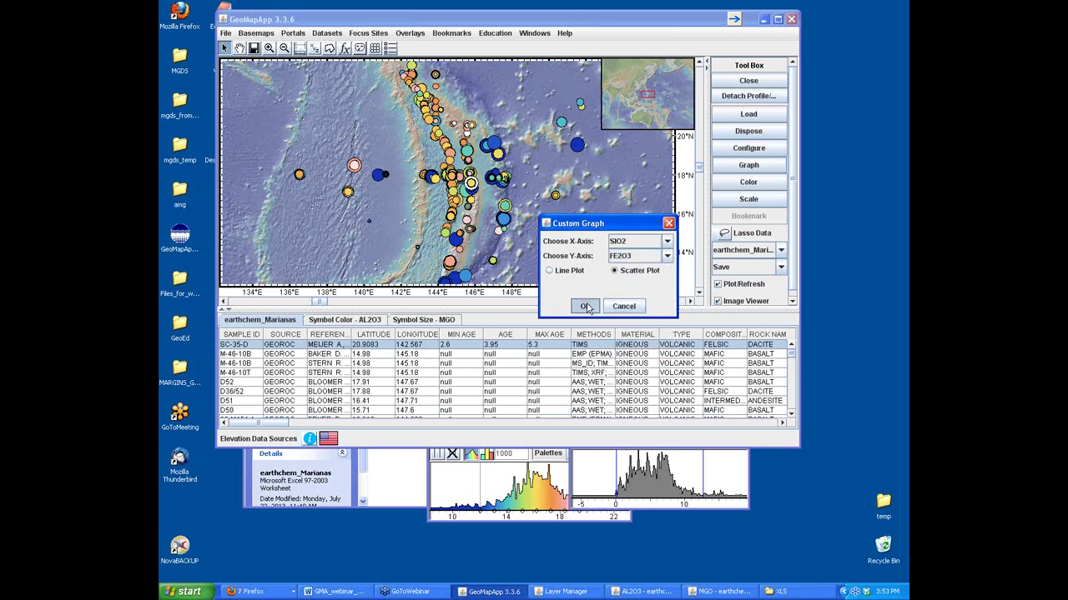
- Place the FE2O3 vs. SIO2 graph over the data table and lower its upper limits to about 14.5 FE2O3 and 68.5 SIO2
{"action": "left_click_drag", "start_coordinate": [258, 15], "coordinate": [594, 167]}
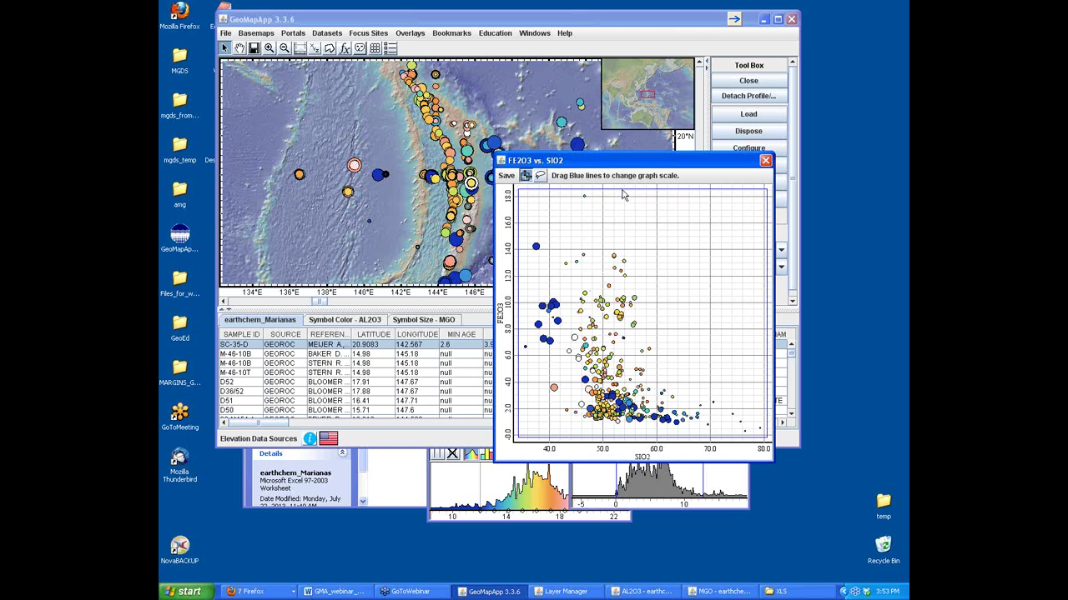
{"action": "left_click_drag", "start_coordinate": [622, 195], "coordinate": [623, 253]}
{"action": "left_click_drag", "start_coordinate": [764, 318], "coordinate": [693, 317]}
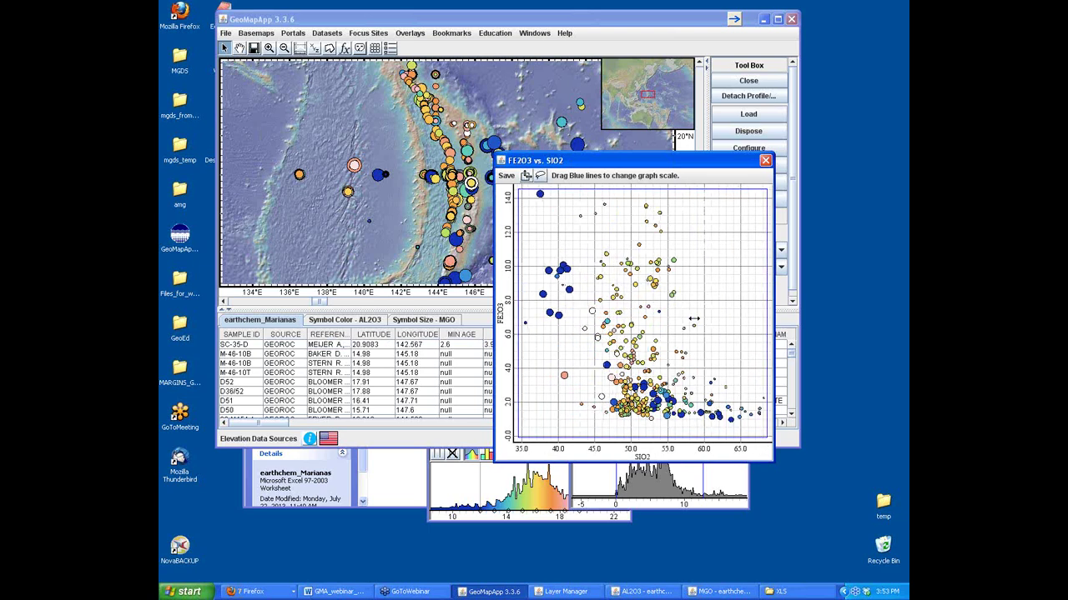
- Lasso the graph samples with FE2O3 above about 8 and reposition the graph window to view them on the map
{"action": "left_click", "coordinate": [540, 177]}
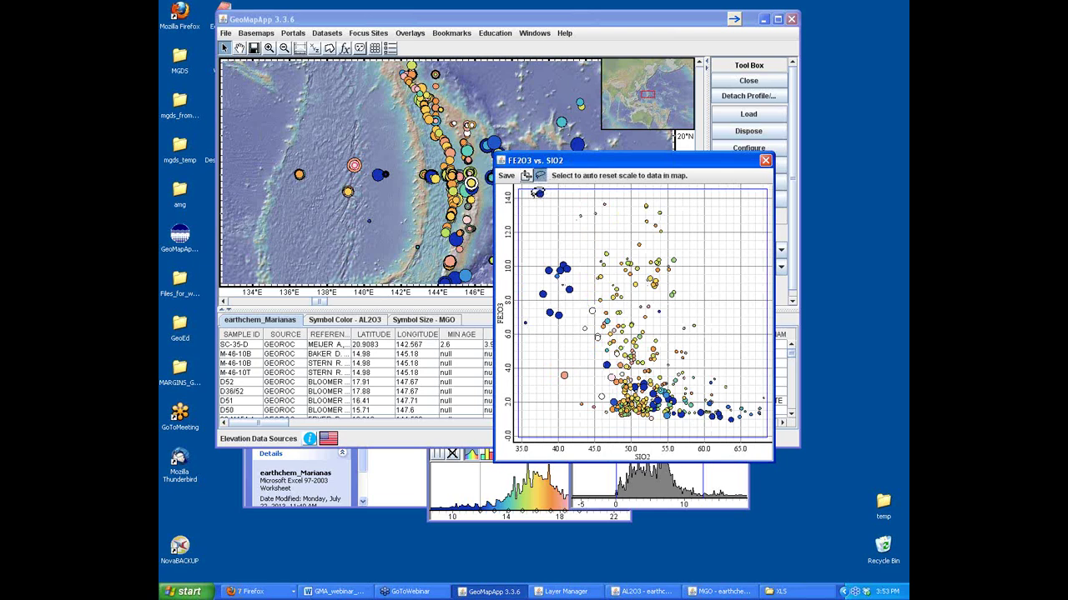
{"action": "mouse_move", "coordinate": [532, 195]}
{"action": "left_mouse_down"}
{"action": "mouse_move", "coordinate": [547, 281]}
{"action": "mouse_move", "coordinate": [602, 297]}
{"action": "mouse_move", "coordinate": [706, 297]}
{"action": "mouse_move", "coordinate": [689, 232]}
{"action": "mouse_move", "coordinate": [635, 197]}
{"action": "mouse_move", "coordinate": [537, 200]}
{"action": "left_mouse_up"}
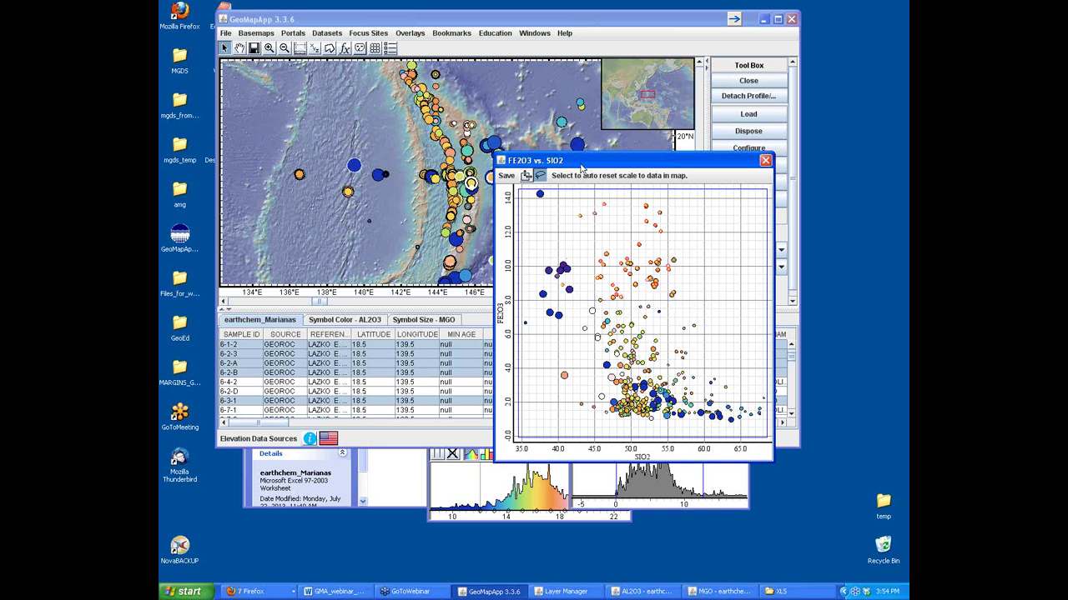
{"action": "left_click_drag", "start_coordinate": [581, 168], "coordinate": [667, 183]}
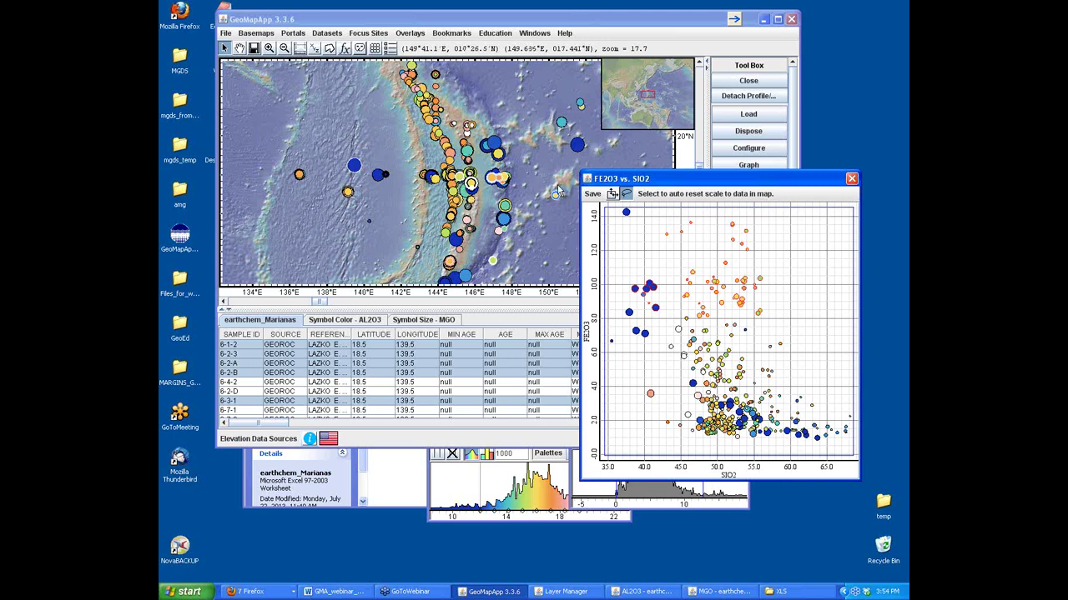
{"action": "left_click_drag", "start_coordinate": [676, 184], "coordinate": [497, 206]}
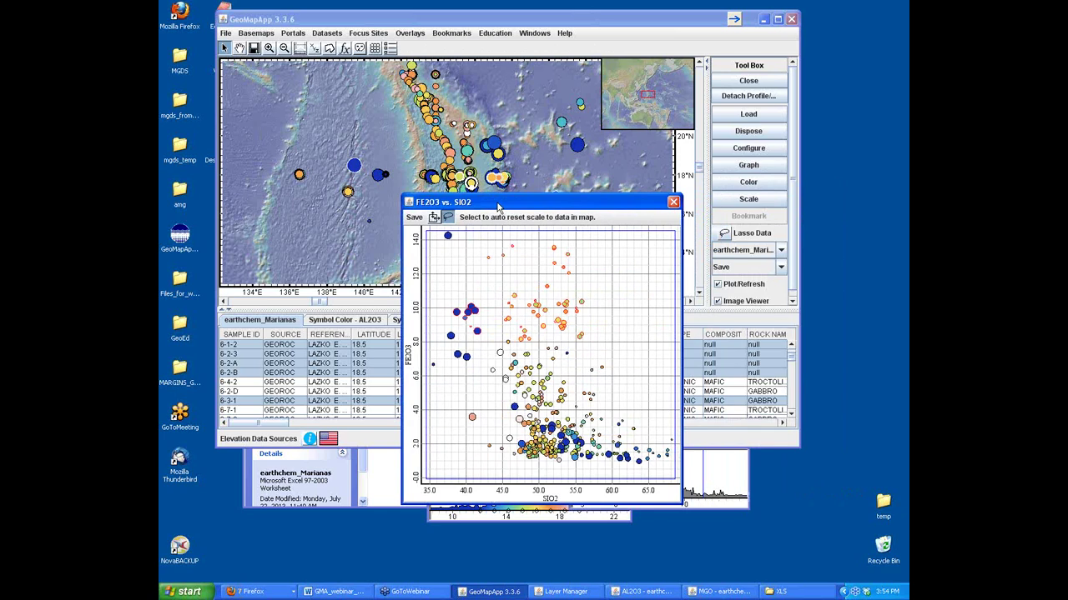
- View the save options for the table data and selection, and close the FE2O3 vs. SIO2 graph
{"action": "left_click", "coordinate": [772, 268]}
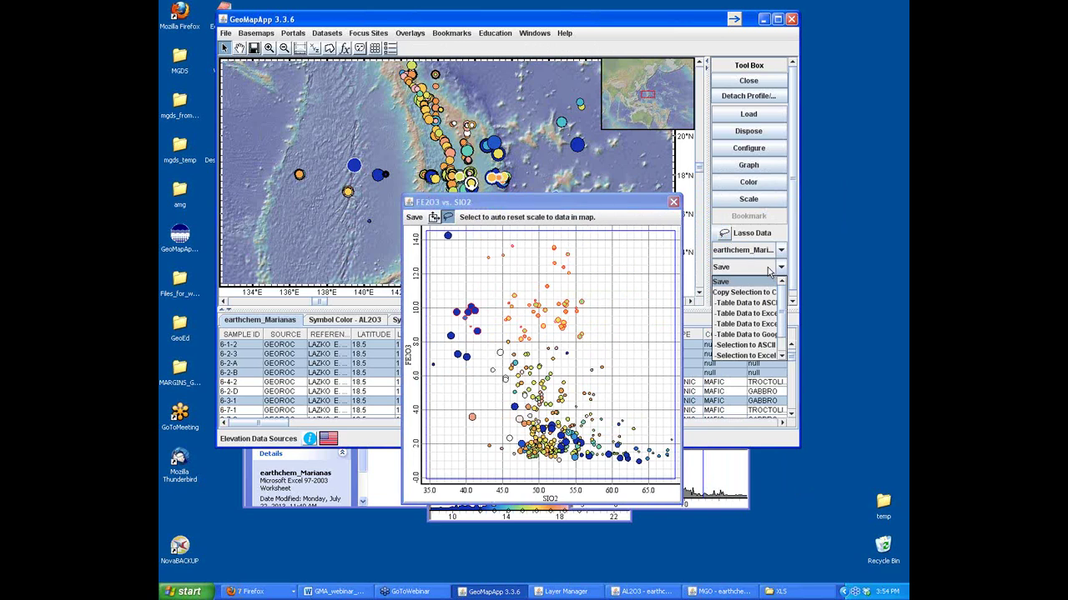
{"action": "left_click", "coordinate": [674, 204]}
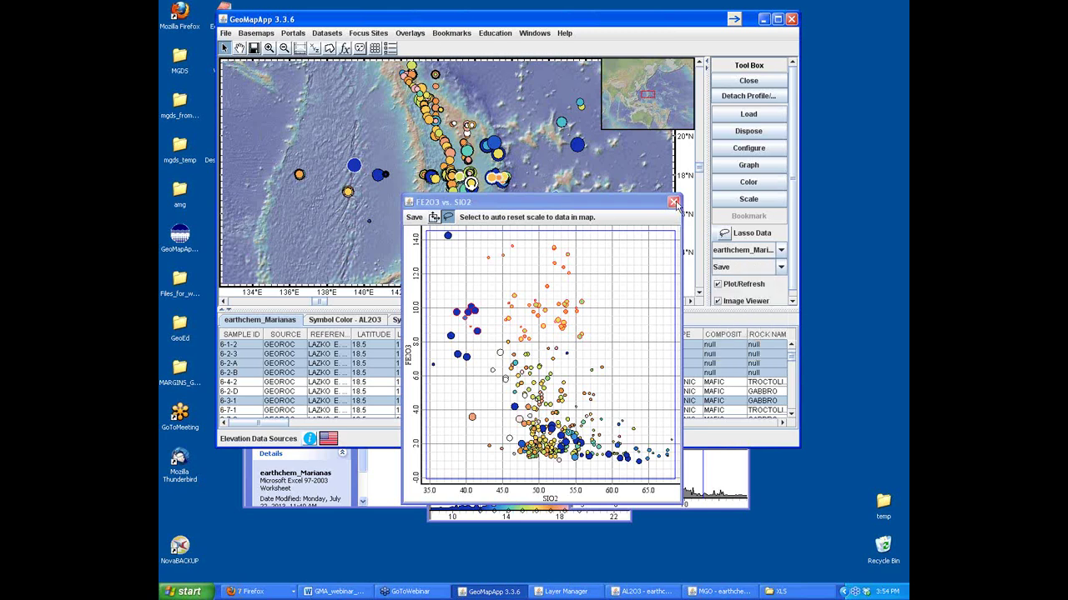
{"action": "left_click", "coordinate": [674, 203]}
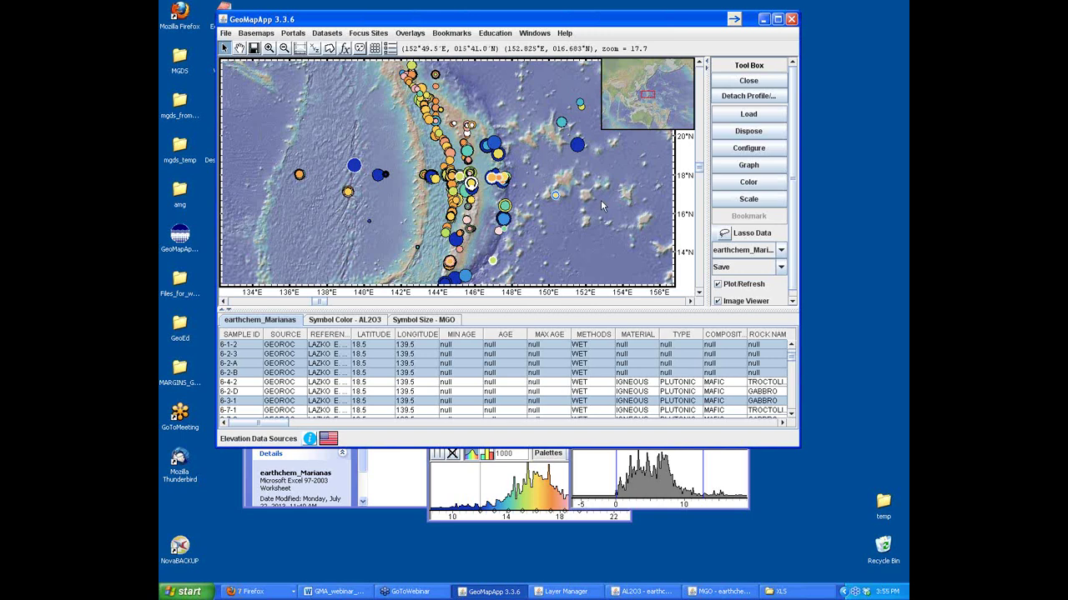
- Close the earthchem_Marianas dataset and zoom the map out to global scale
{"action": "left_click", "coordinate": [748, 82]}
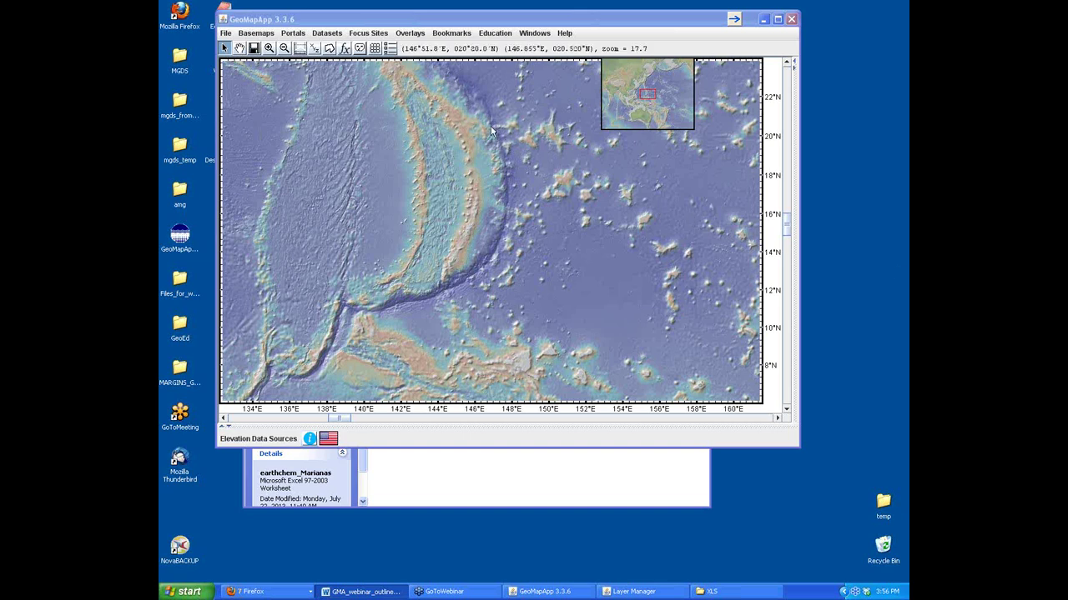
{"action": "left_click", "coordinate": [450, 34]}
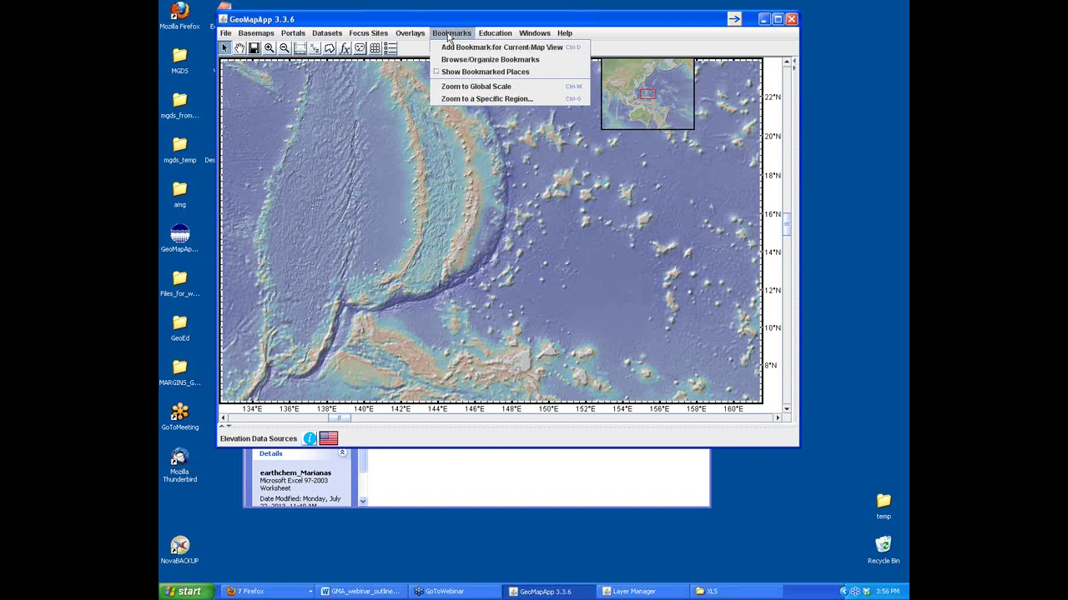
{"action": "left_click", "coordinate": [469, 88]}
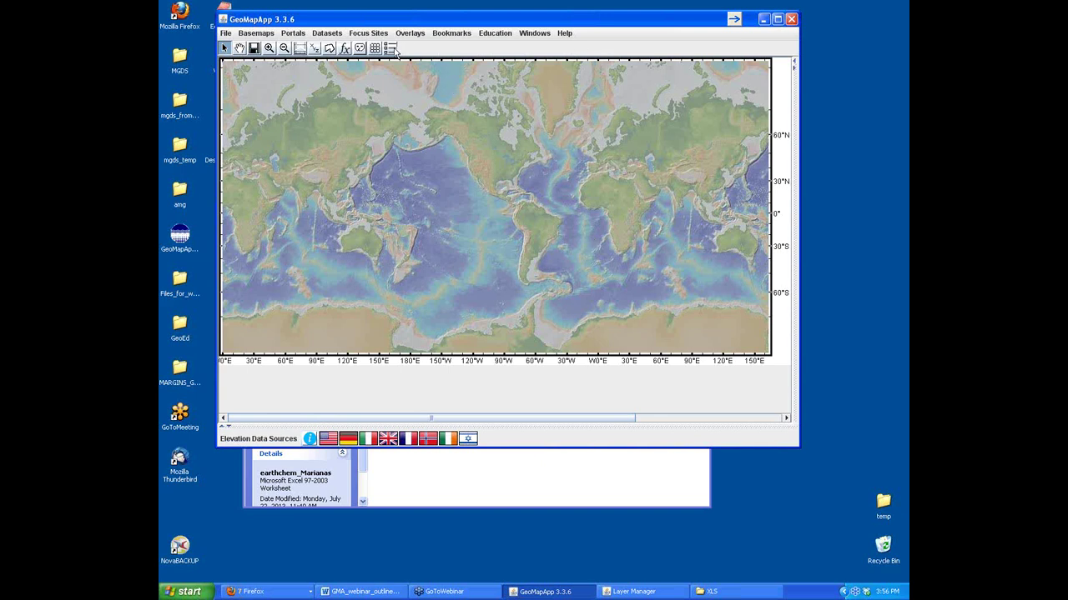
- Open the focus sites as a separate searchable list
{"action": "left_click", "coordinate": [357, 35]}
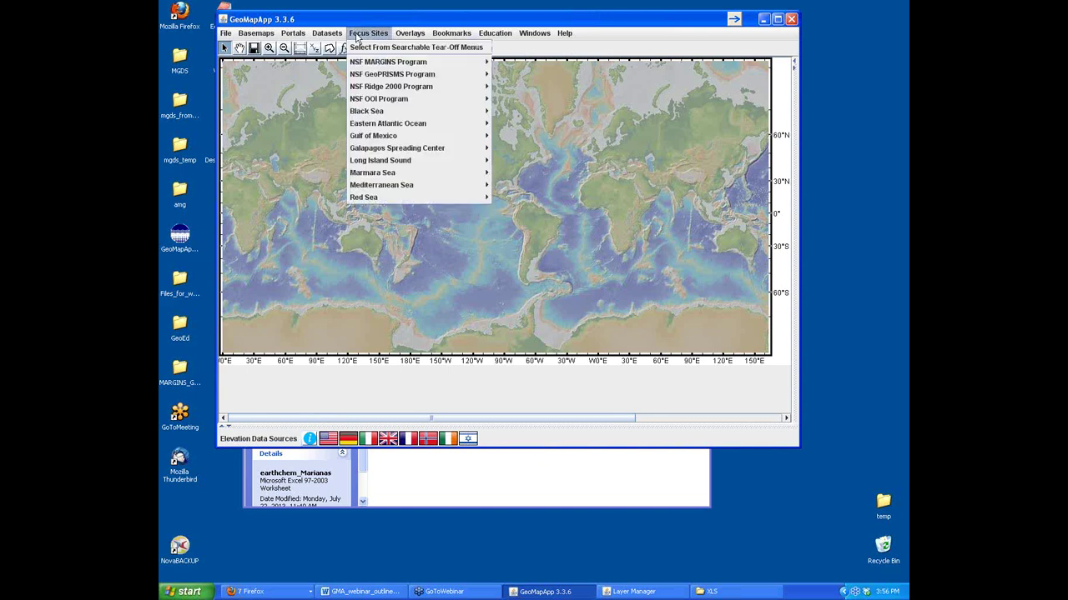
{"action": "mouse_move", "coordinate": [374, 77]}
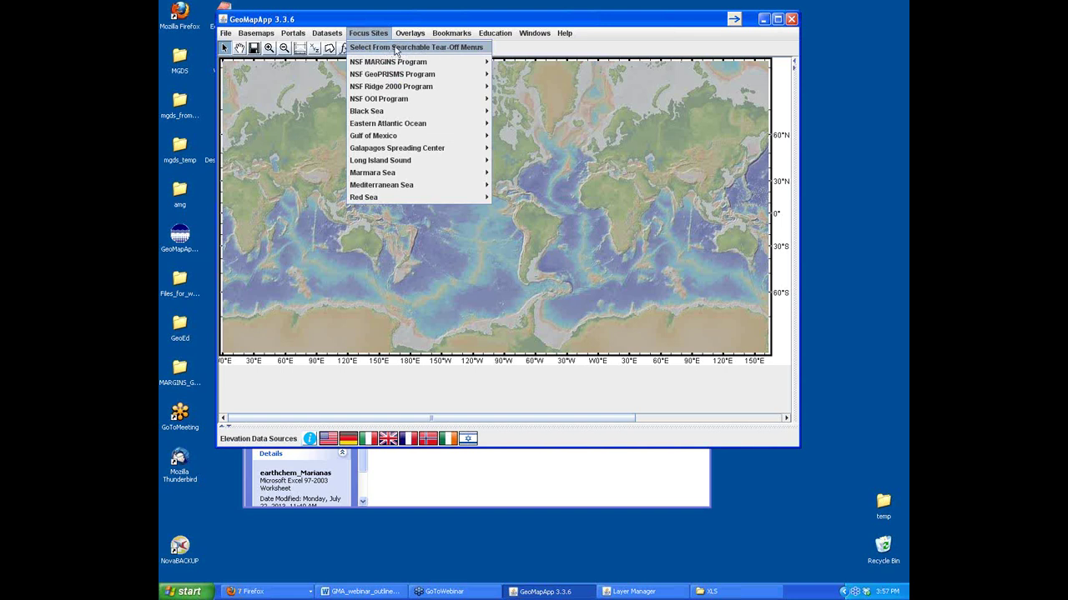
{"action": "left_click", "coordinate": [395, 48]}
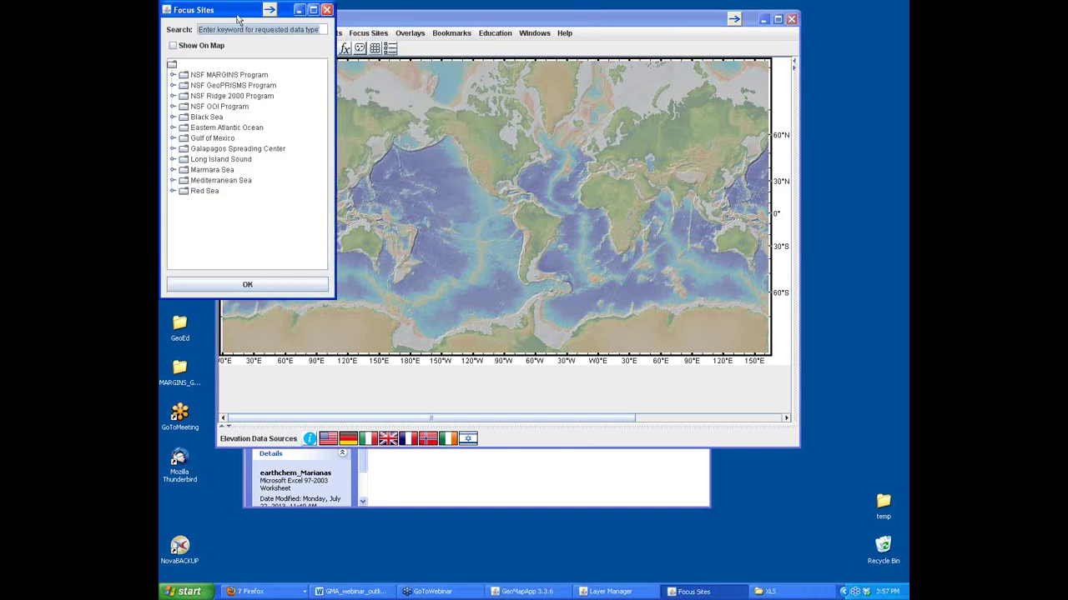
{"action": "left_click_drag", "start_coordinate": [237, 15], "coordinate": [239, 18]}
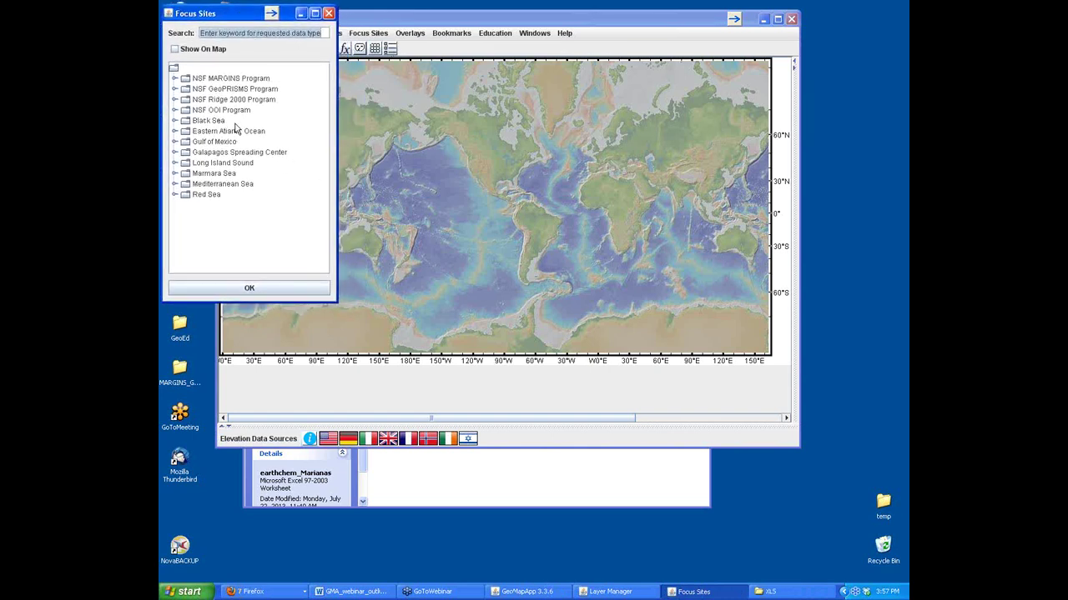
- Expand the Alaska tables under the NSF GeoPRISMS Program and widen the Focus Sites window to show the full dataset names
{"action": "left_click", "coordinate": [174, 89]}
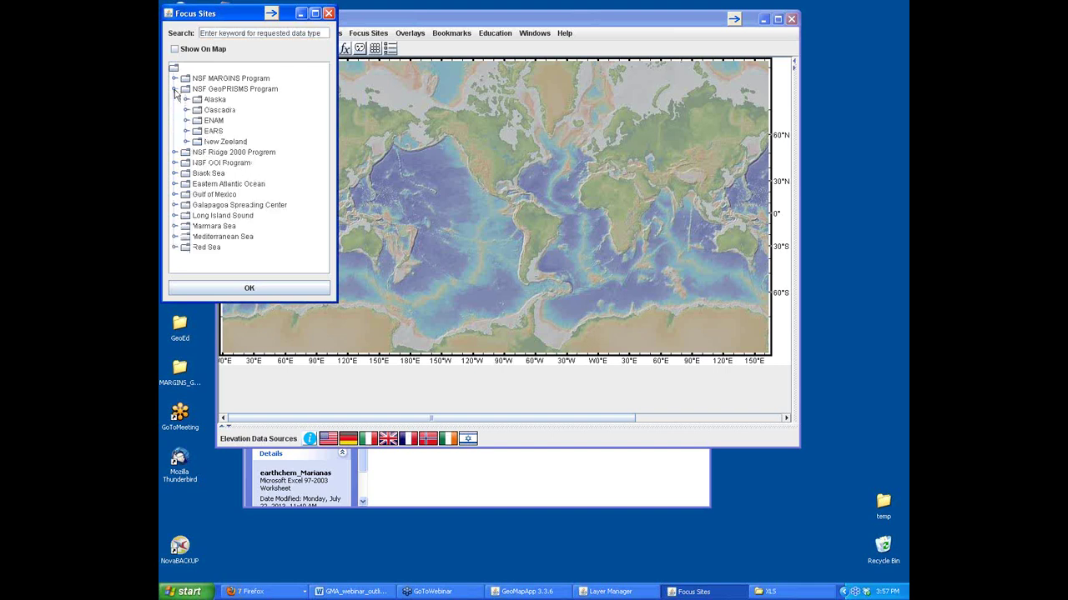
{"action": "left_click", "coordinate": [186, 100]}
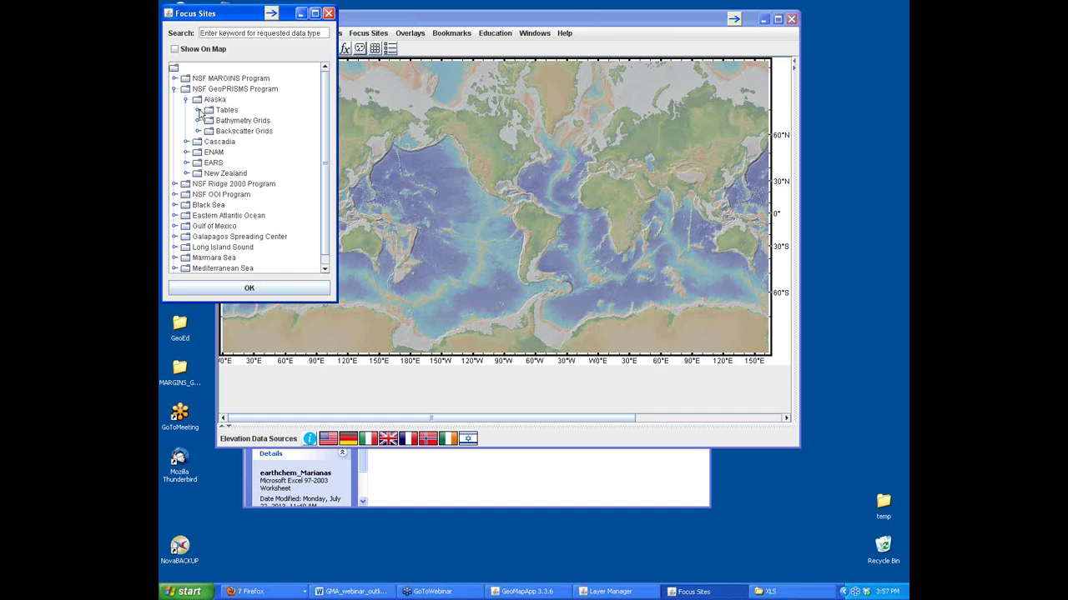
{"action": "left_click", "coordinate": [198, 111]}
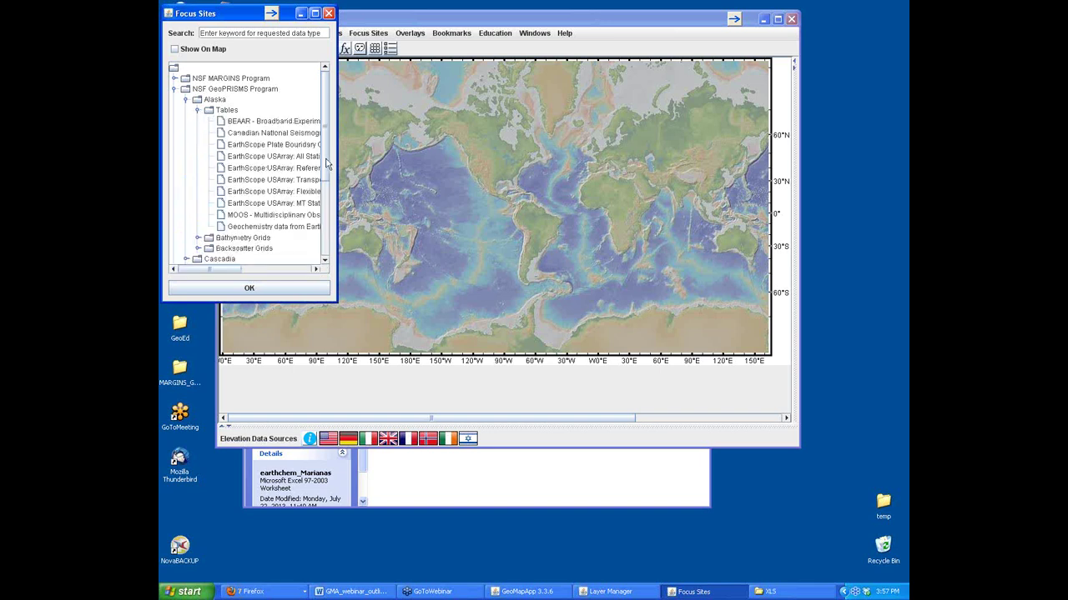
{"action": "left_click_drag", "start_coordinate": [336, 159], "coordinate": [477, 170]}
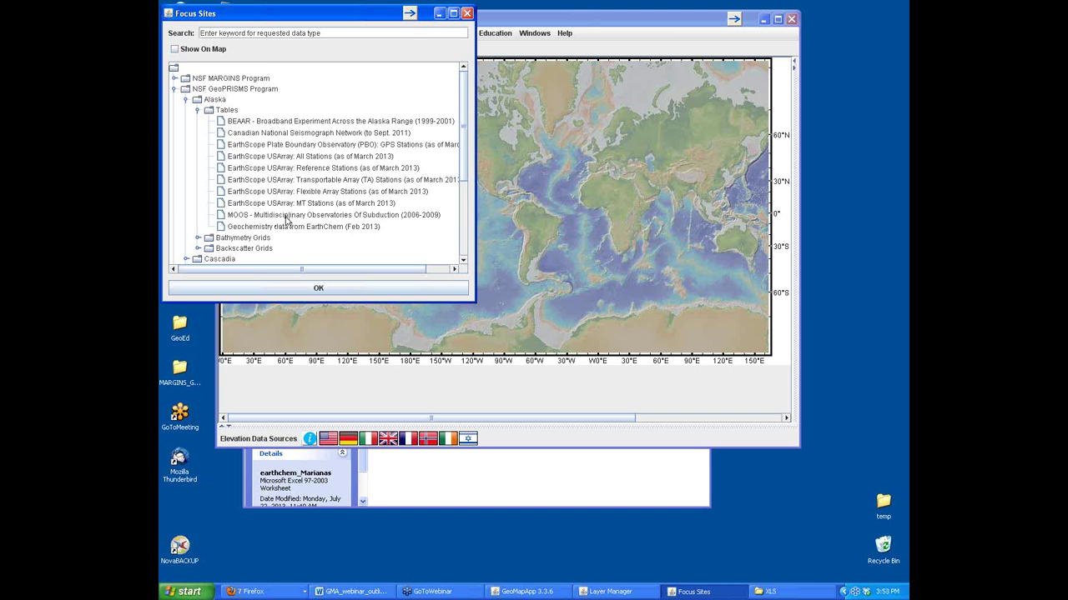
- Load the MOOS - Multidisciplinary Observatories Of Subduction (2006-2009) table and widen its StationInformation column to show the full links
{"action": "left_click", "coordinate": [286, 215]}
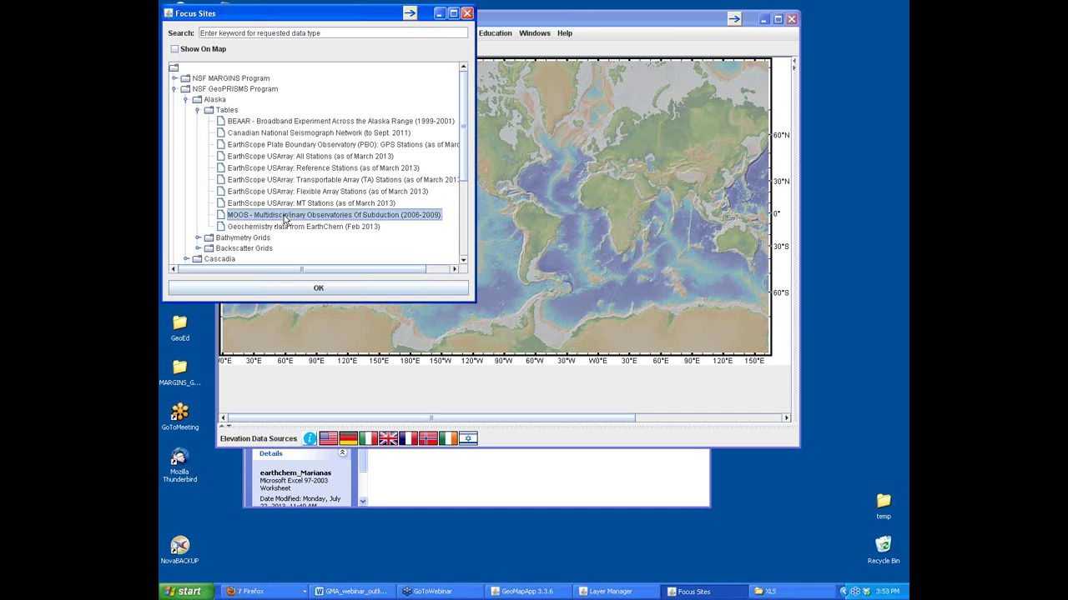
{"action": "left_click", "coordinate": [325, 288]}
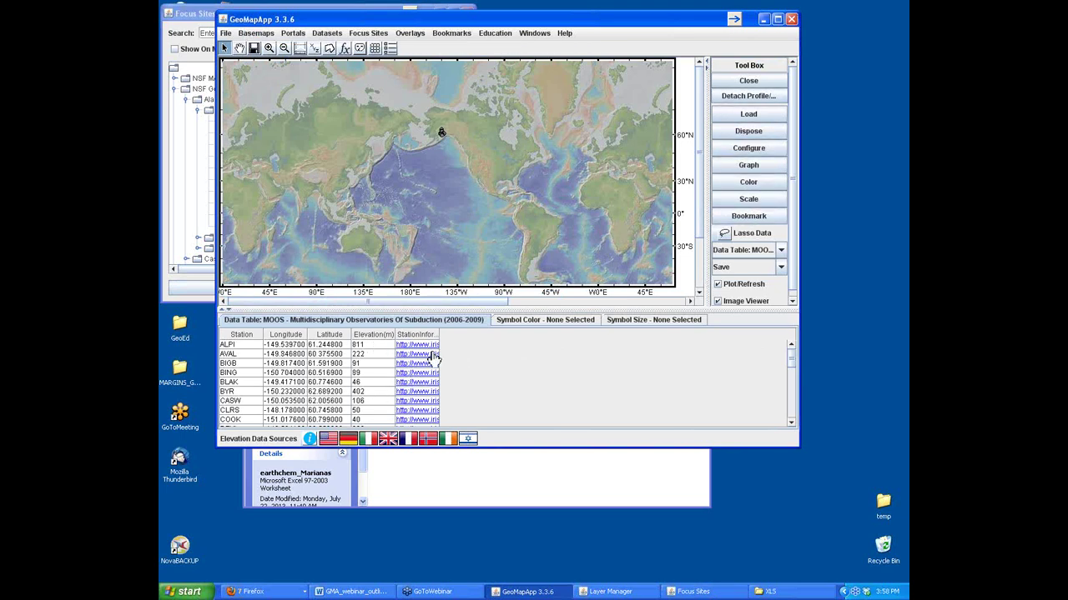
{"action": "left_click_drag", "start_coordinate": [440, 334], "coordinate": [533, 333]}
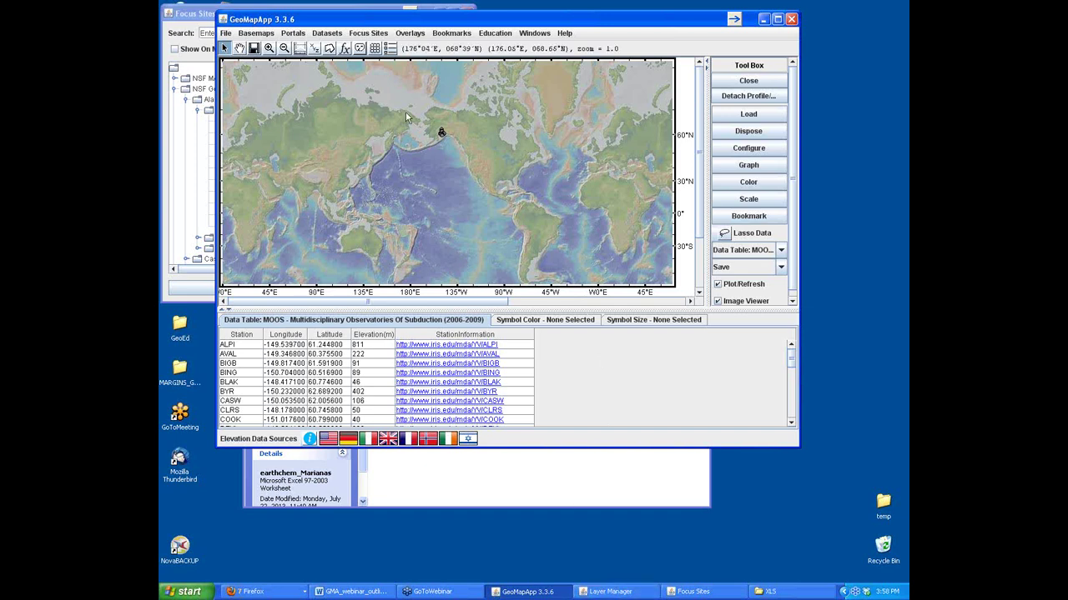
- Zoom the map to the MOOS data layer, minimize the Layer Manager and shift the view slightly south
{"action": "left_click", "coordinate": [390, 50]}
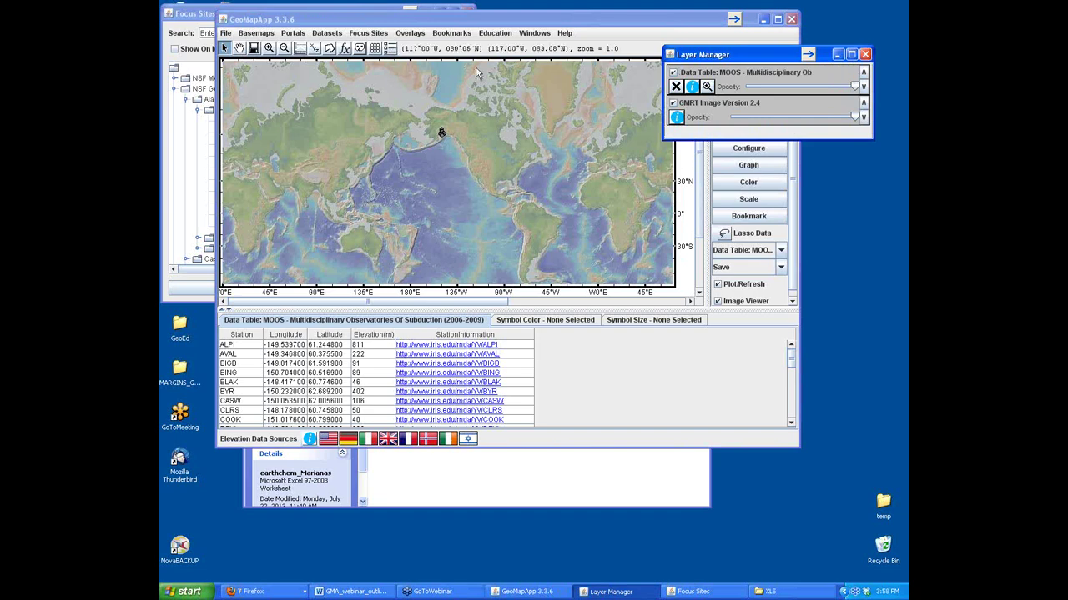
{"action": "left_click_drag", "start_coordinate": [732, 56], "coordinate": [740, 177]}
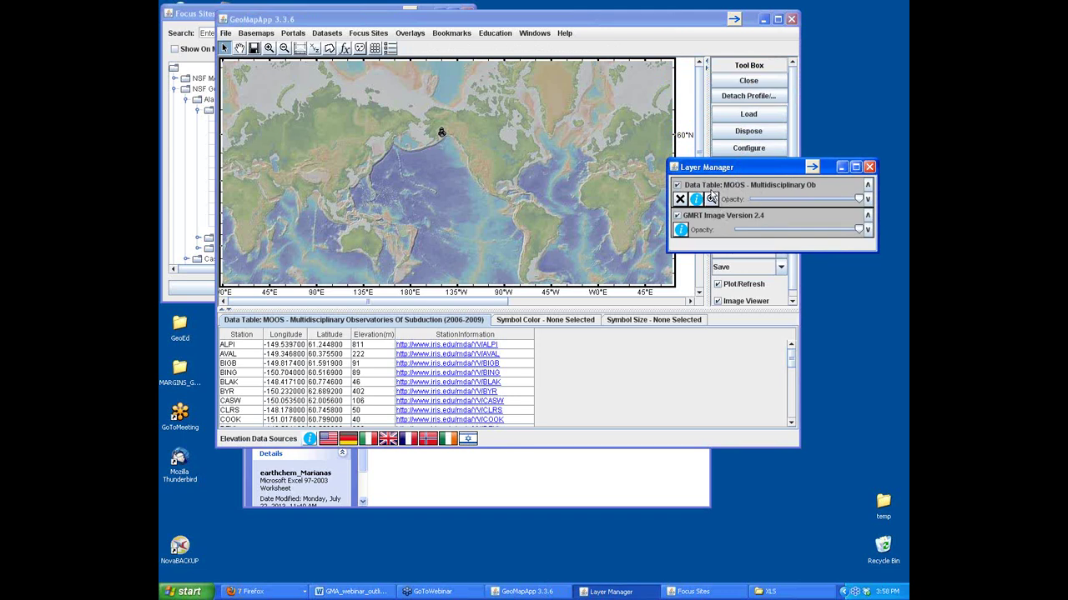
{"action": "left_click", "coordinate": [711, 198]}
{"action": "left_click", "coordinate": [753, 171]}
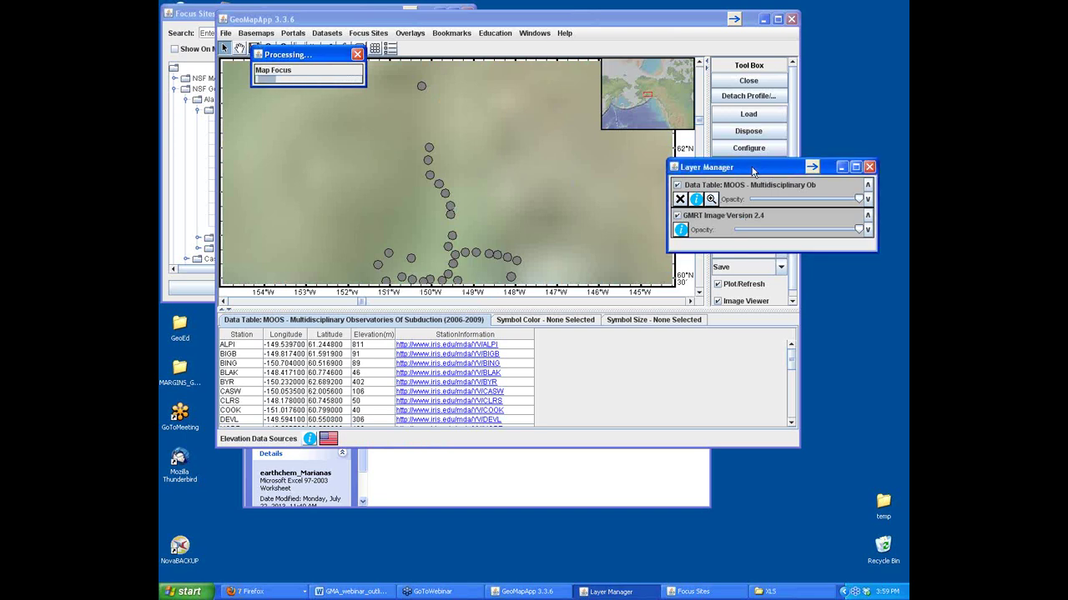
{"action": "left_click", "coordinate": [843, 168]}
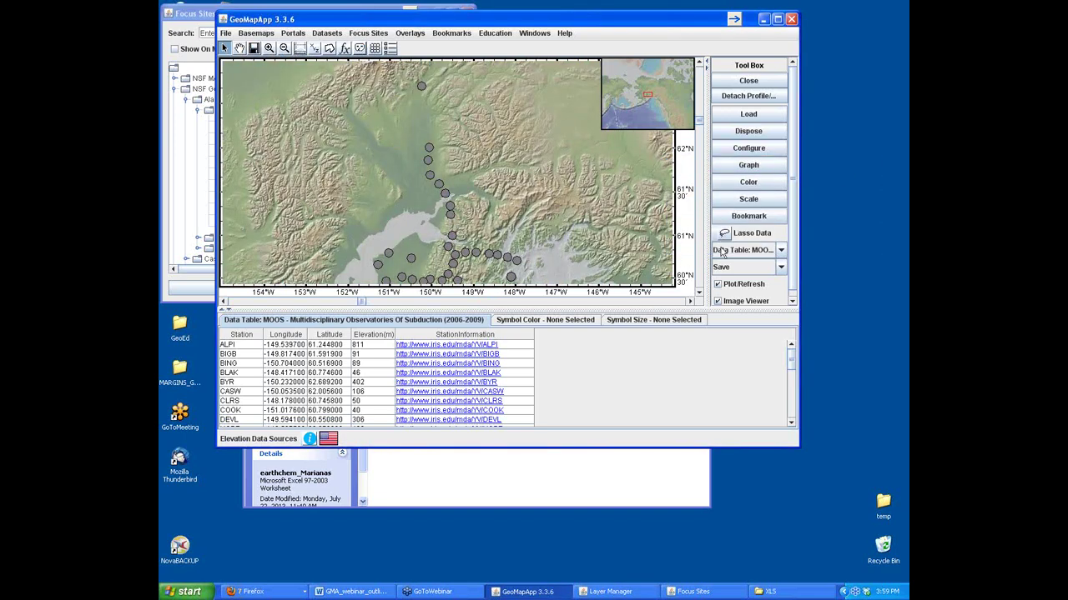
{"action": "left_click", "coordinate": [699, 292]}
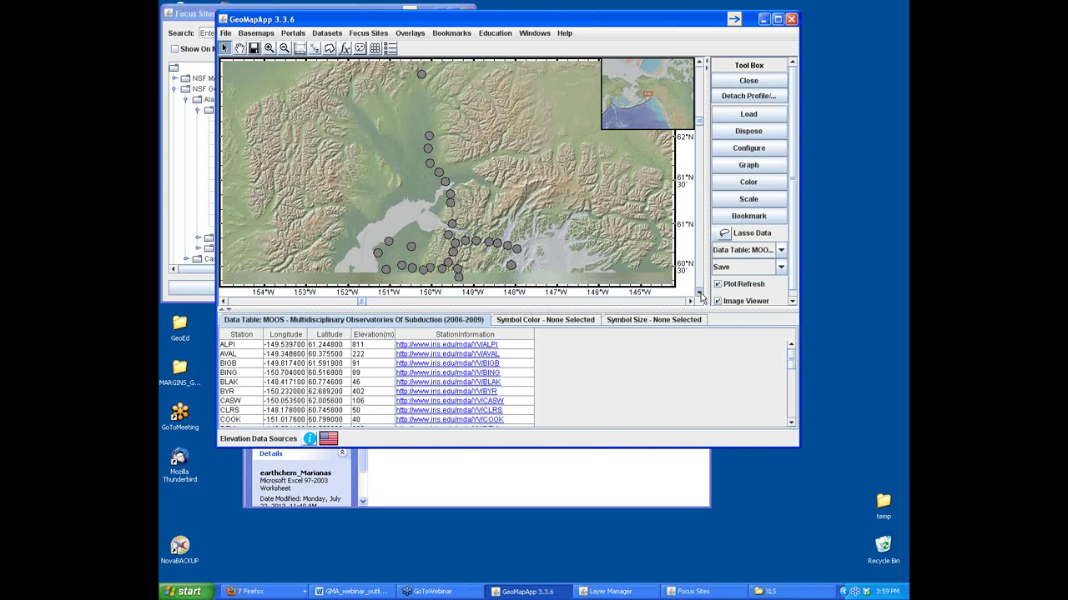
- Select several MOOS station symbols on the map one after another to find their rows in the data table
{"action": "left_click", "coordinate": [699, 293]}
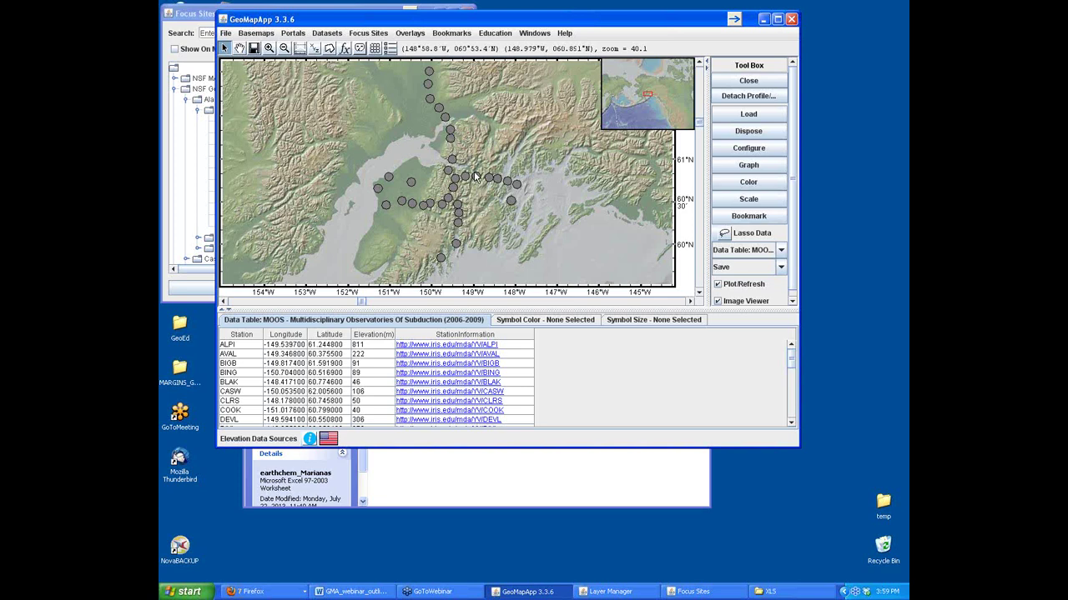
{"action": "left_click", "coordinate": [443, 205]}
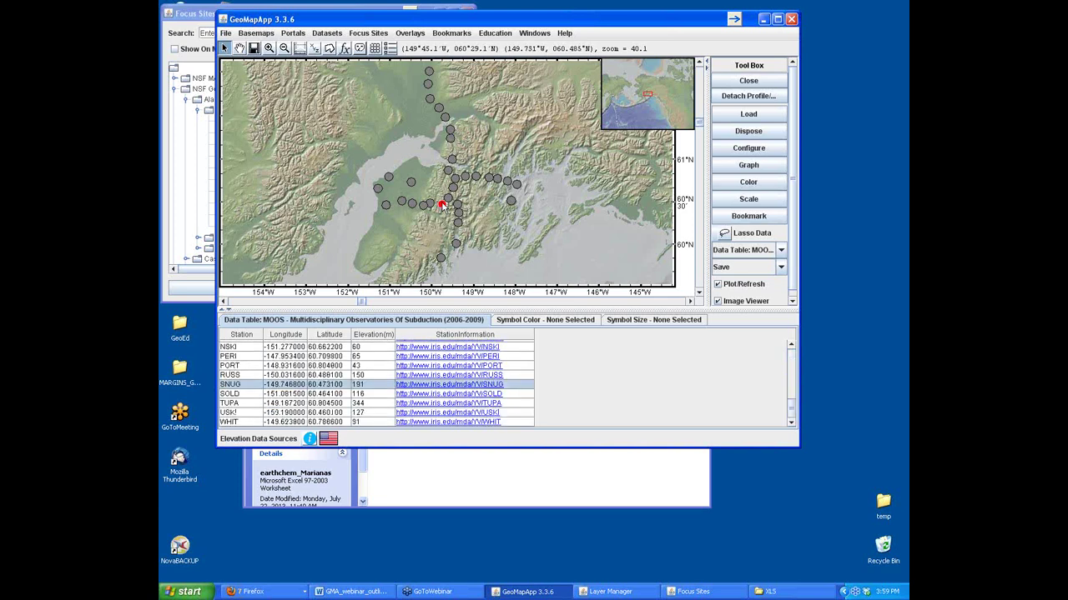
{"action": "left_click", "coordinate": [449, 131]}
{"action": "left_click", "coordinate": [429, 99]}
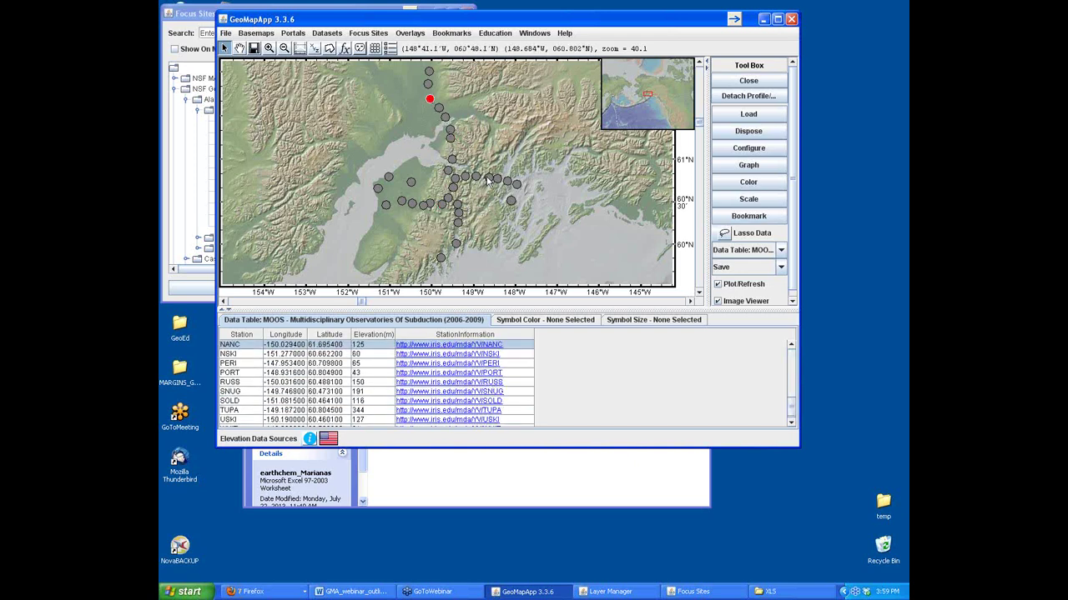
{"action": "left_click", "coordinate": [489, 179]}
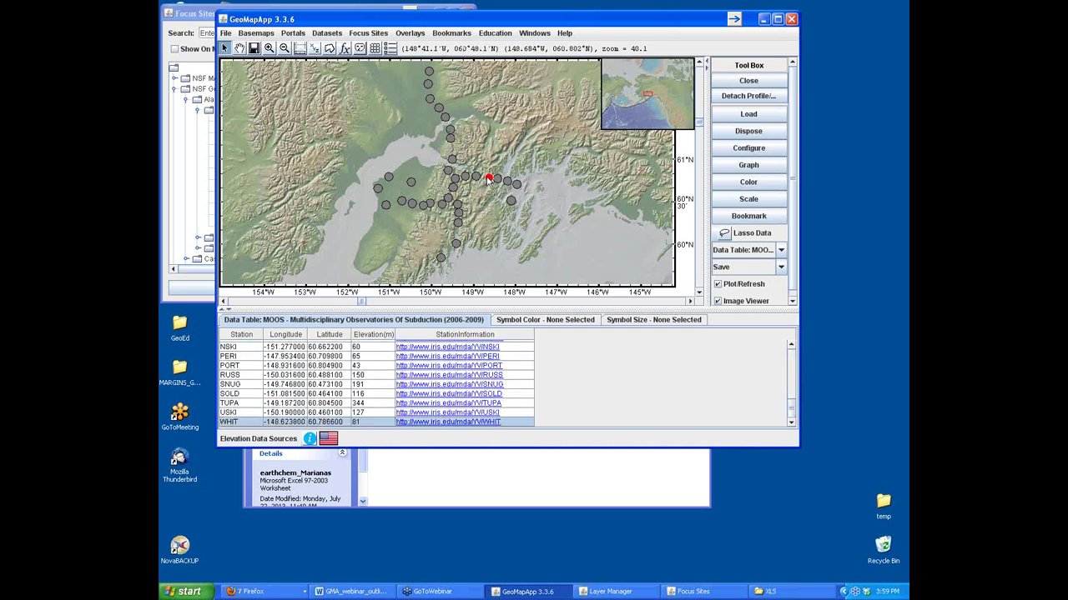
- Select the PORT station in the table, view its linked IRIS station information page in Firefox and minimize the browser
{"action": "left_click", "coordinate": [244, 367]}
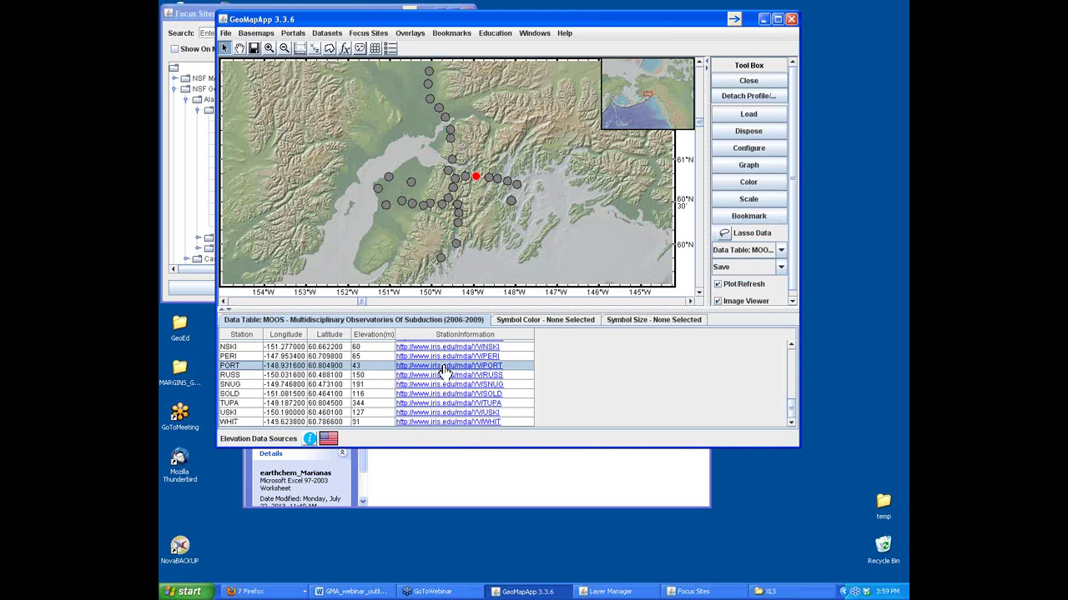
{"action": "left_click", "coordinate": [444, 367]}
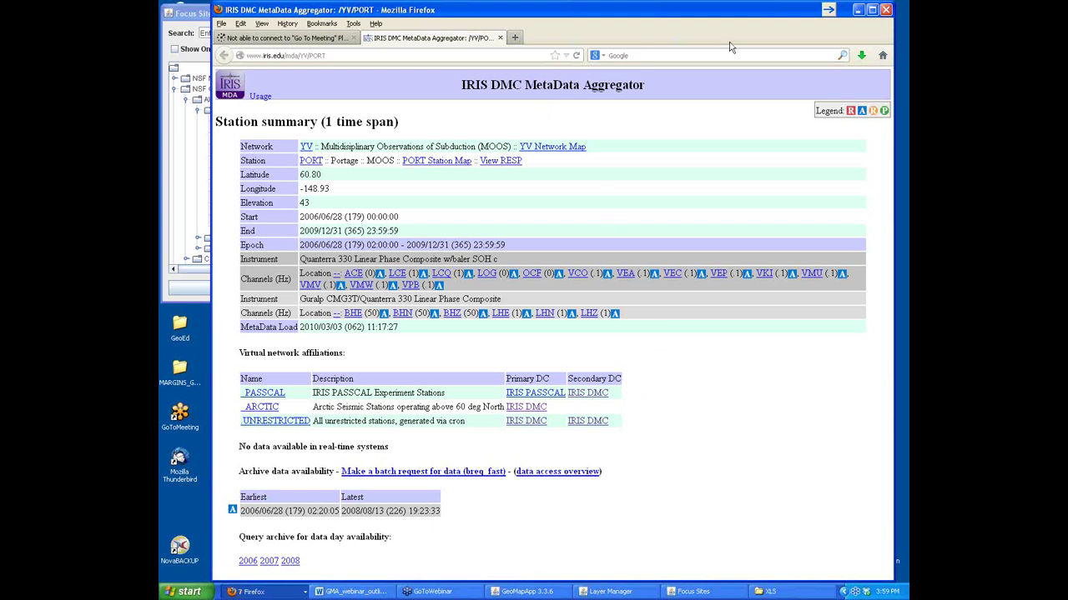
{"action": "left_click", "coordinate": [858, 12]}
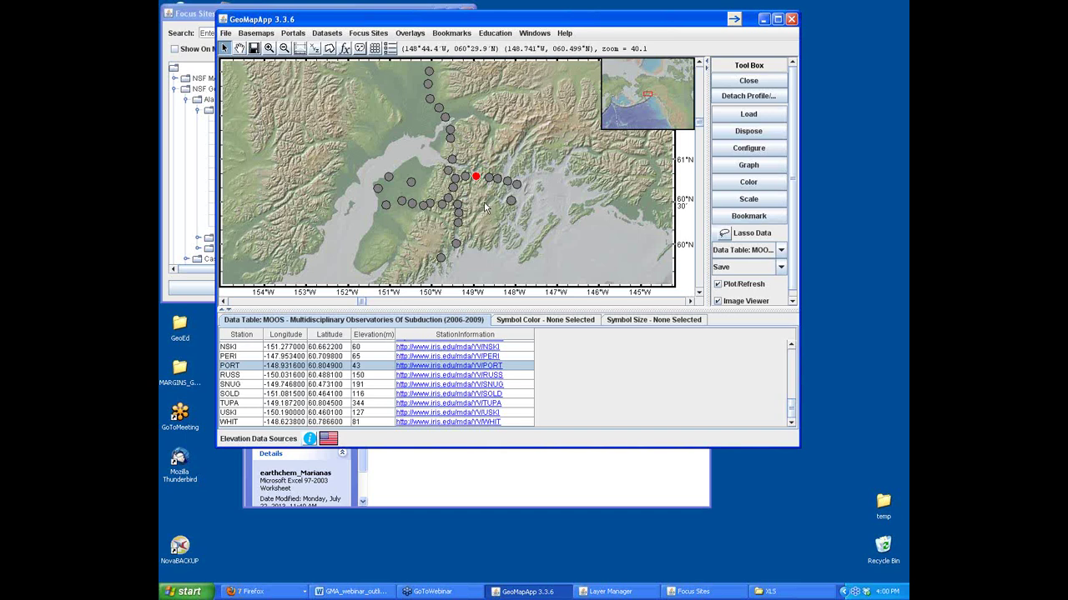
- Close the MOOS table and load the Alaska table Geochemistry data from EarthChem (Feb 2013) from the Focus Sites list
{"action": "left_click", "coordinate": [748, 81]}
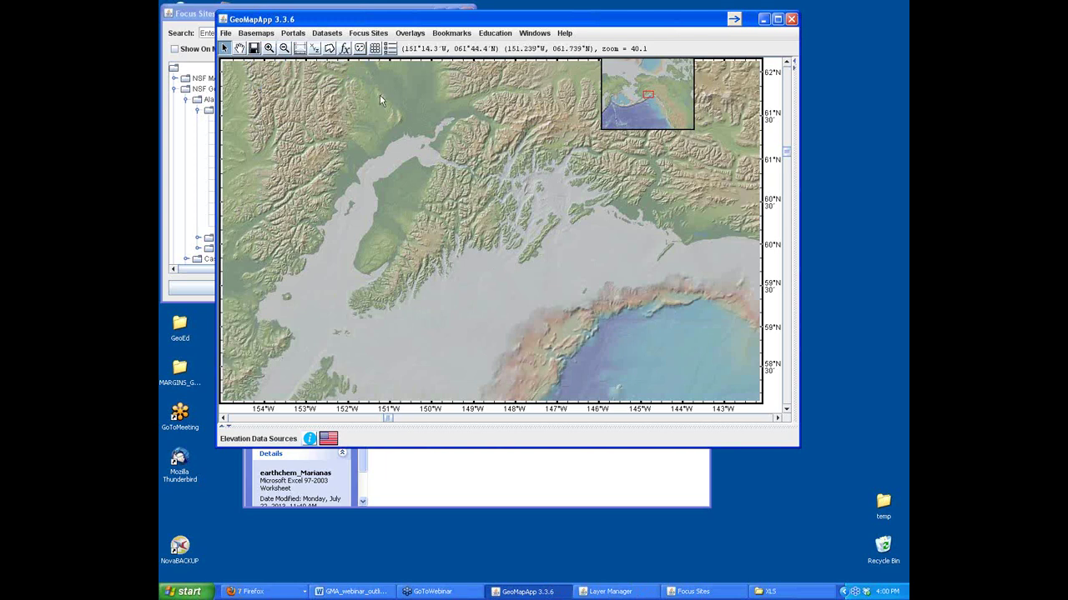
{"action": "left_click", "coordinate": [283, 48]}
{"action": "left_click", "coordinate": [442, 268]}
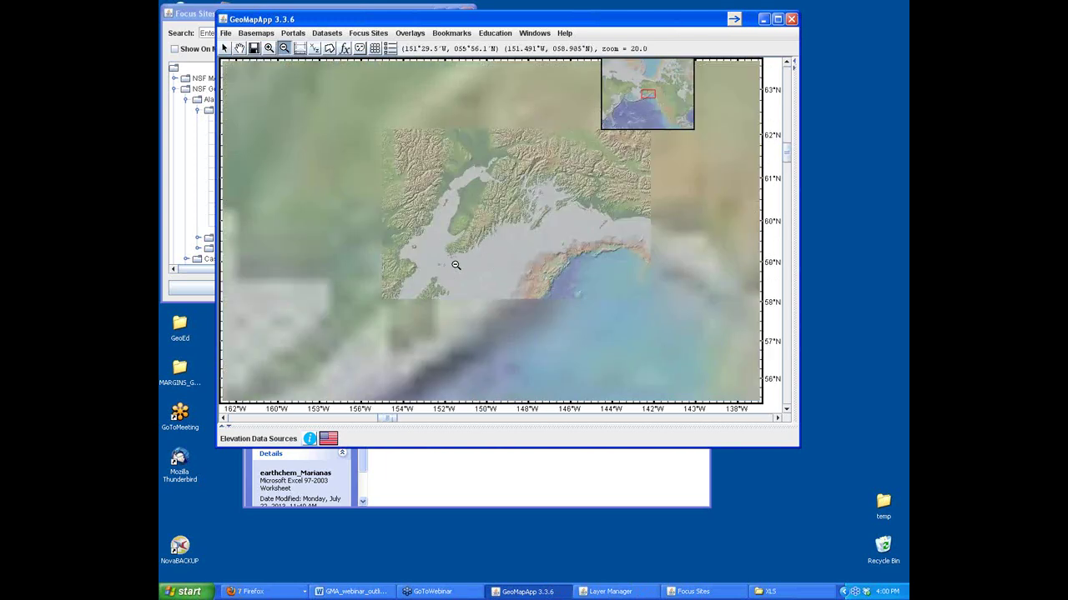
{"action": "left_click", "coordinate": [419, 284]}
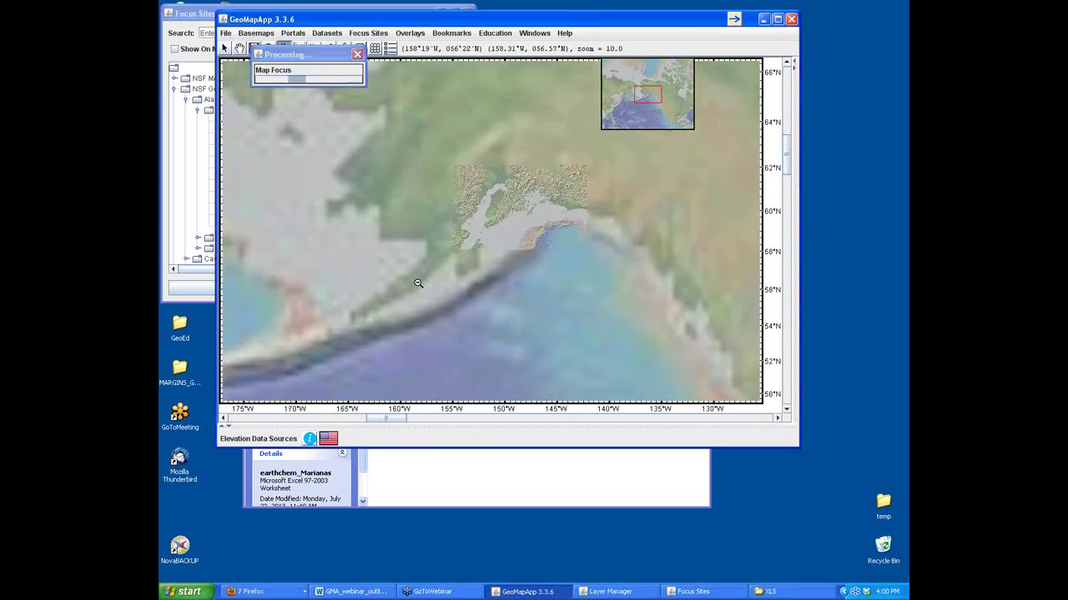
{"action": "left_click", "coordinate": [224, 48]}
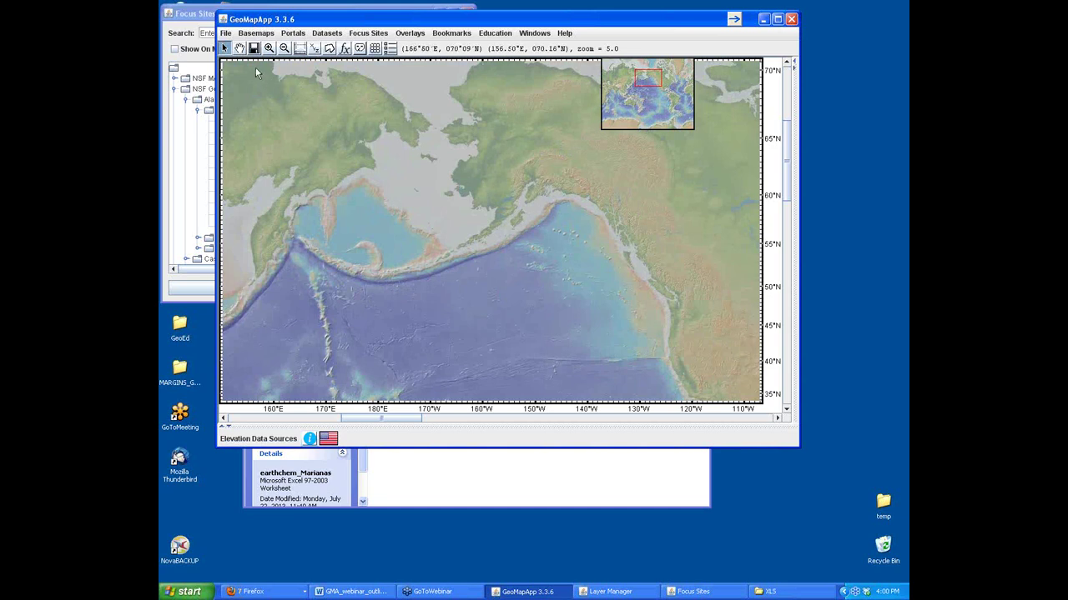
{"action": "left_click", "coordinate": [196, 14]}
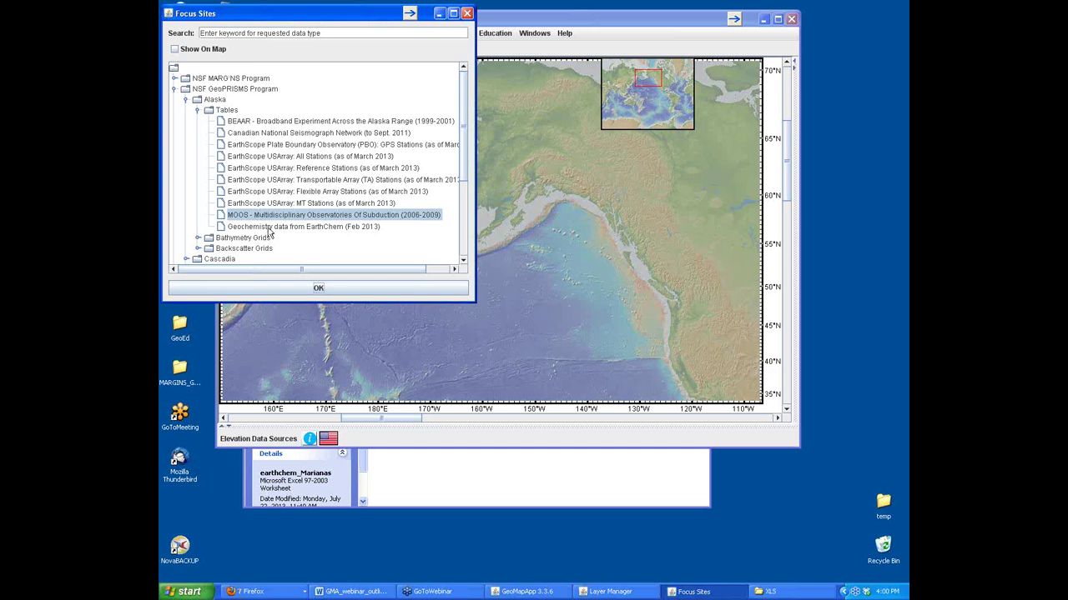
{"action": "left_click", "coordinate": [310, 227]}
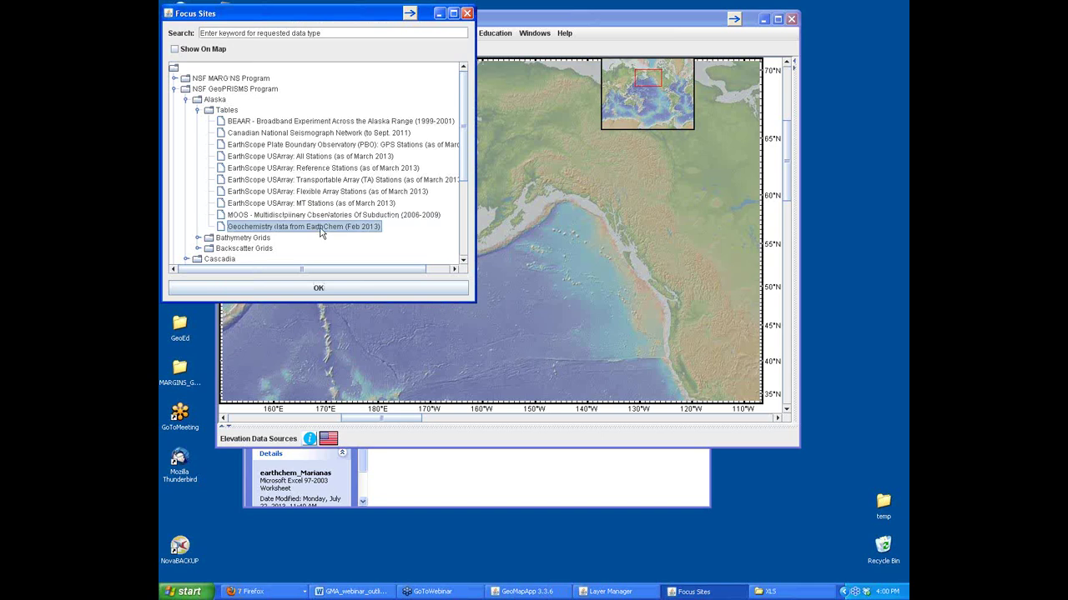
{"action": "left_click", "coordinate": [325, 289]}
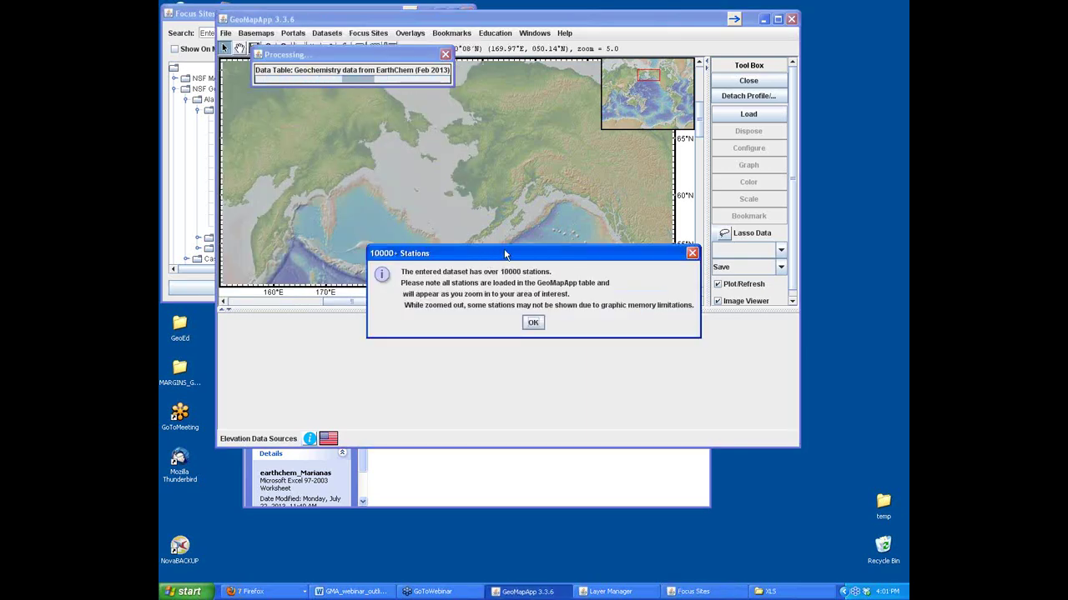
{"action": "left_click", "coordinate": [532, 322]}
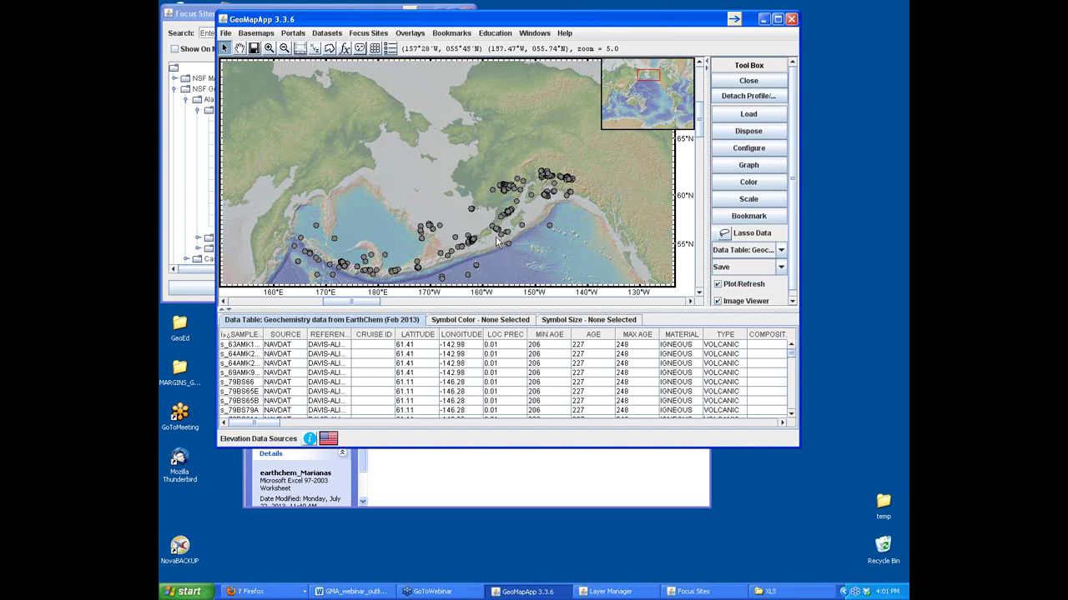
- Color the EarthChem sample symbols around the Alaska Peninsula by the FE2O3T column
{"action": "left_click", "coordinate": [268, 49]}
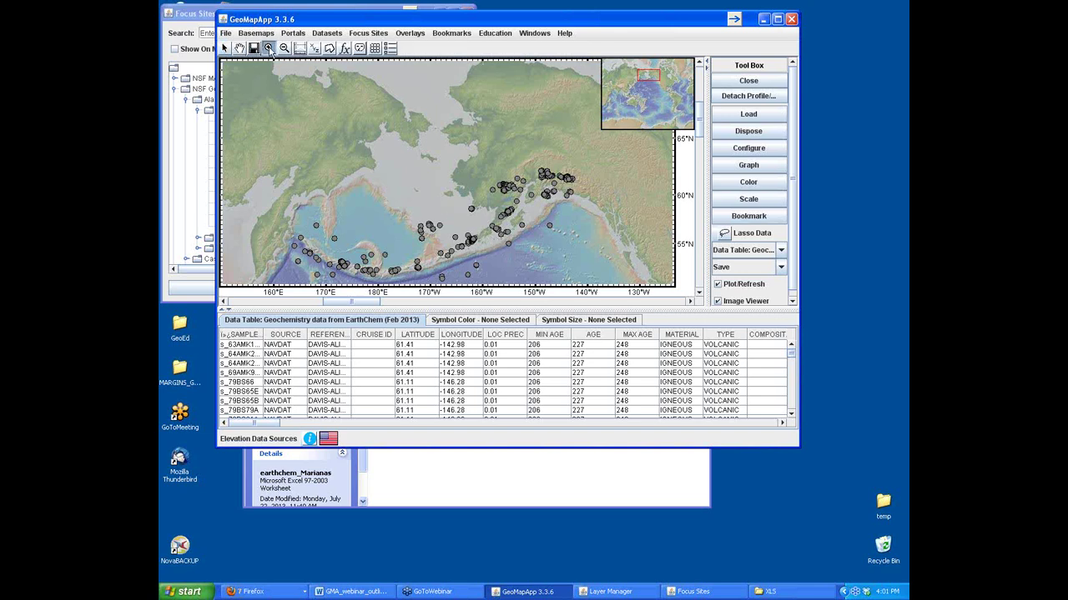
{"action": "left_click", "coordinate": [482, 239]}
{"action": "left_click", "coordinate": [449, 176]}
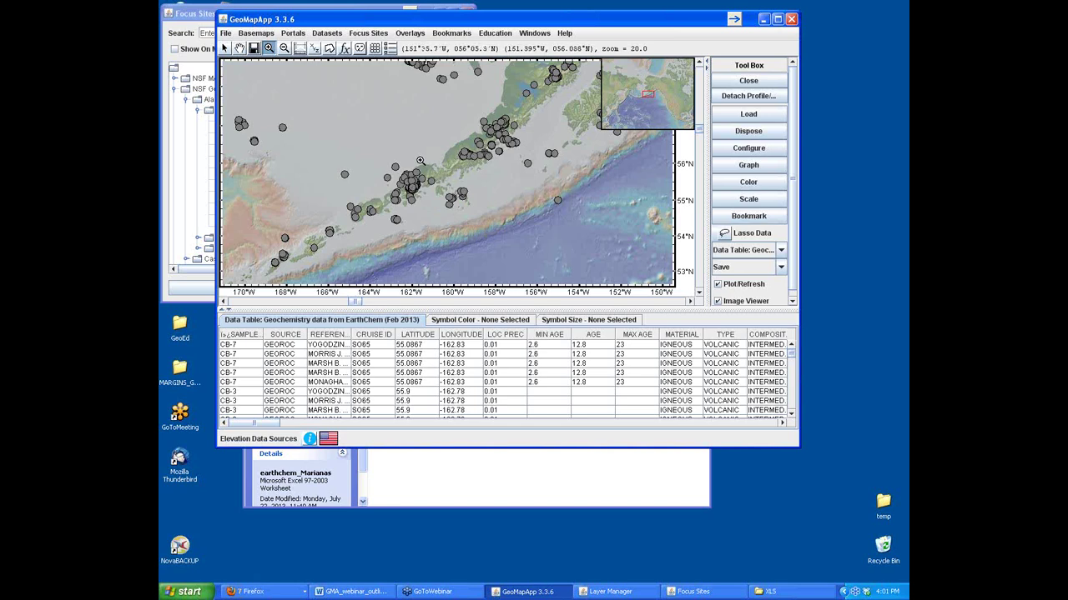
{"action": "left_click", "coordinate": [223, 49]}
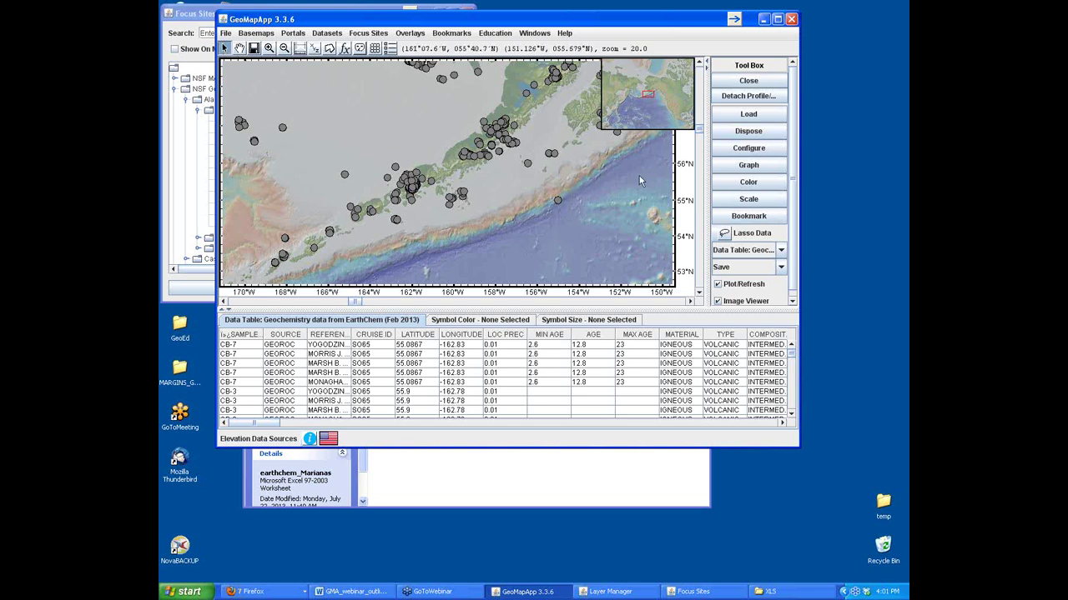
{"action": "left_click", "coordinate": [741, 185]}
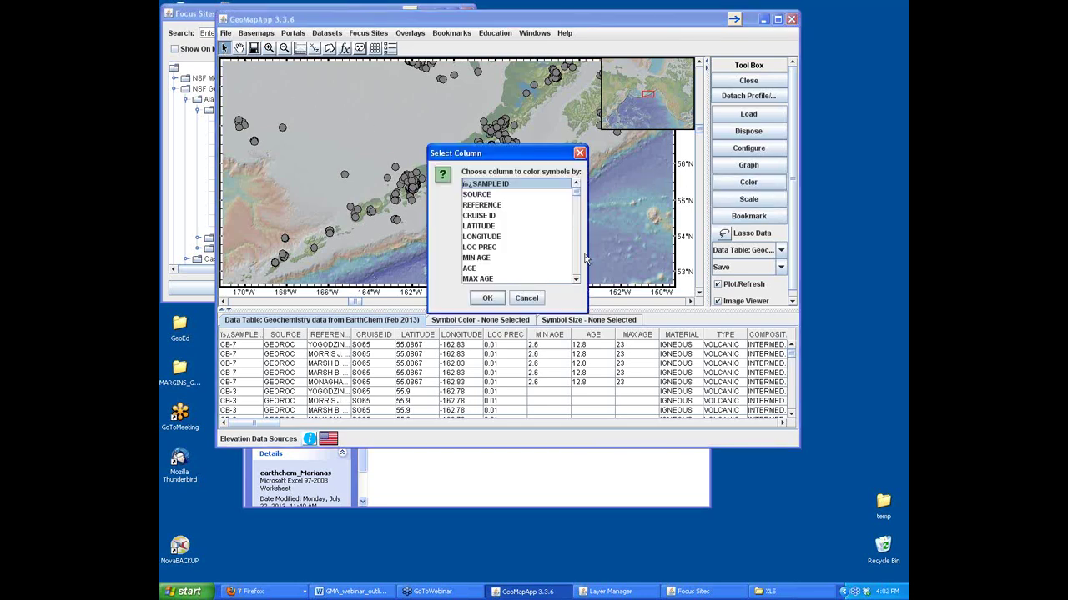
{"action": "left_click", "coordinate": [576, 263]}
{"action": "left_click", "coordinate": [576, 263]}
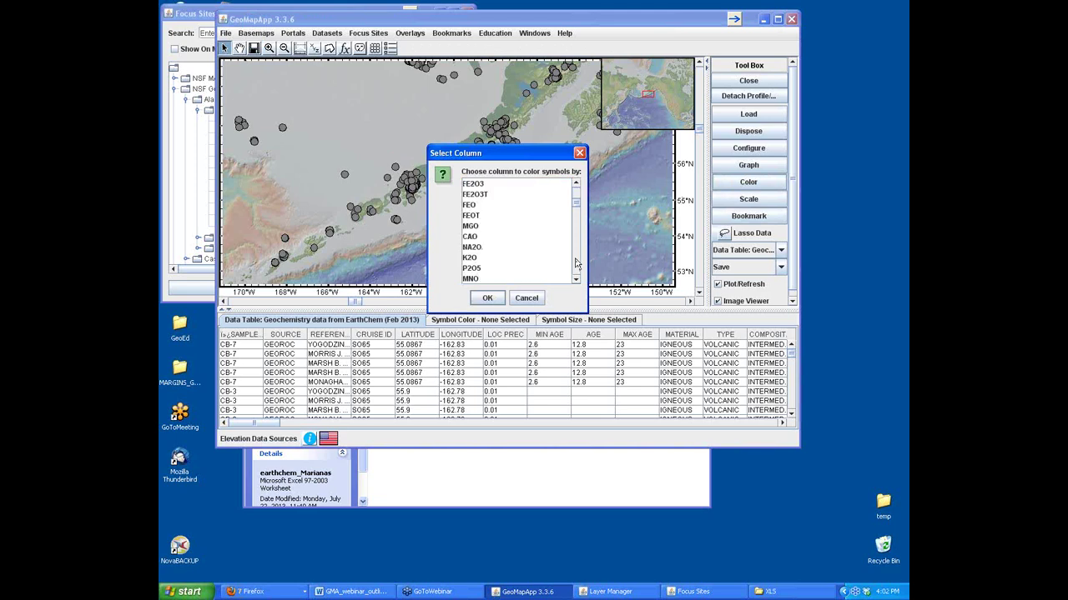
{"action": "left_click", "coordinate": [484, 194]}
{"action": "left_click", "coordinate": [489, 299]}
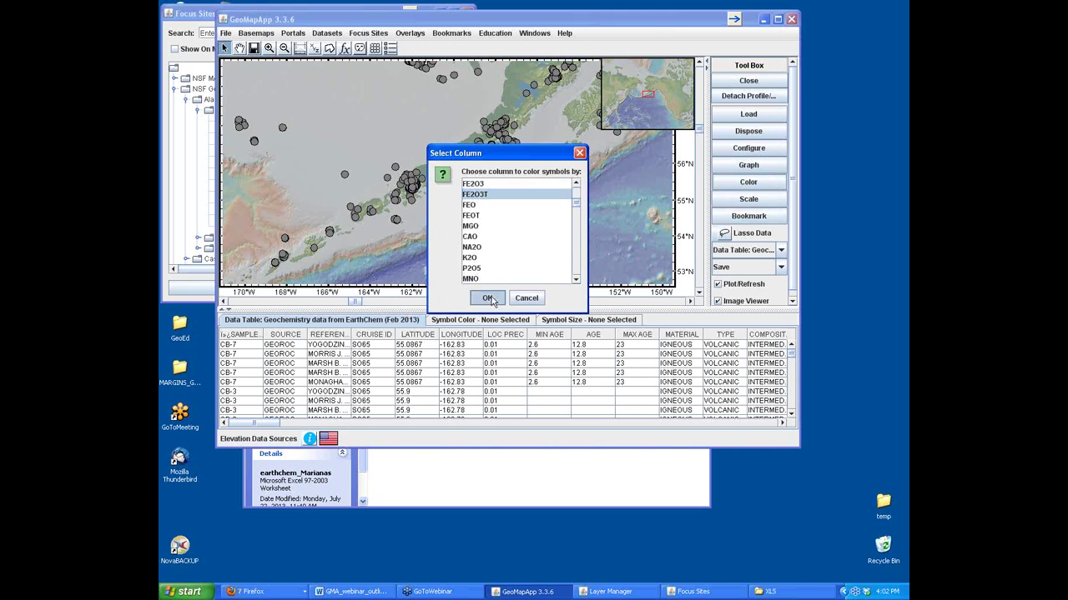
- Move the FE2O3T histogram clear of the map and narrow its color range to about 2.5 to 12
{"action": "left_click_drag", "start_coordinate": [496, 195], "coordinate": [588, 389]}
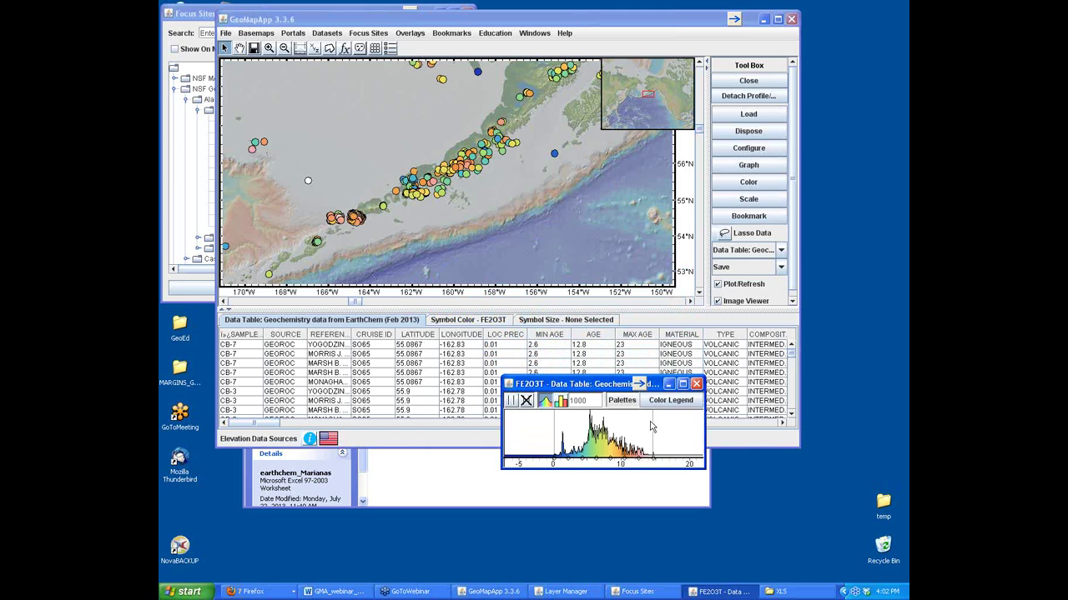
{"action": "left_click_drag", "start_coordinate": [652, 421], "coordinate": [632, 421]}
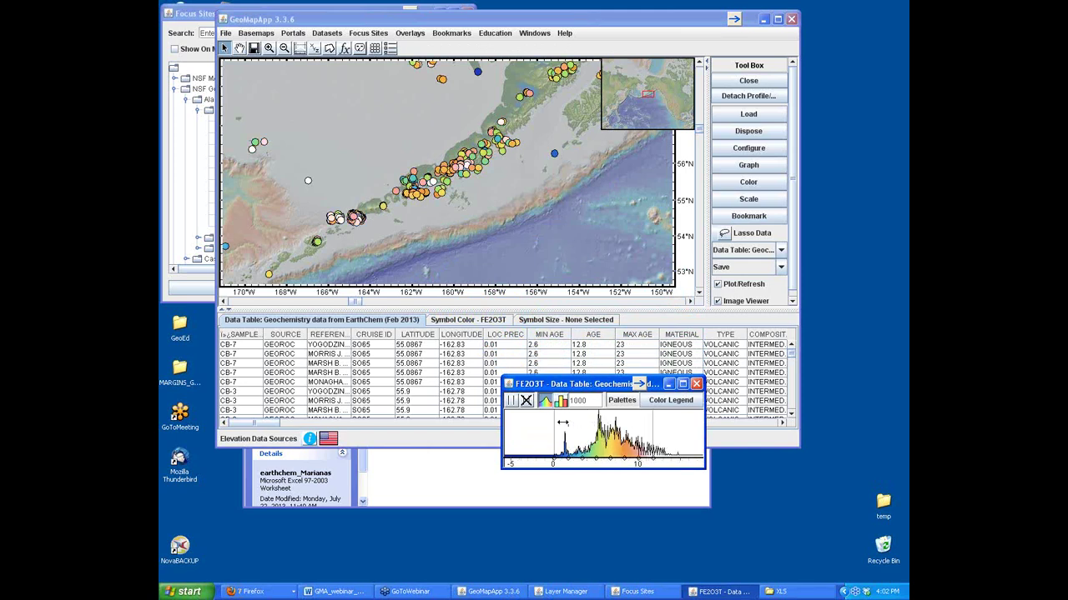
{"action": "left_click_drag", "start_coordinate": [553, 422], "coordinate": [573, 423]}
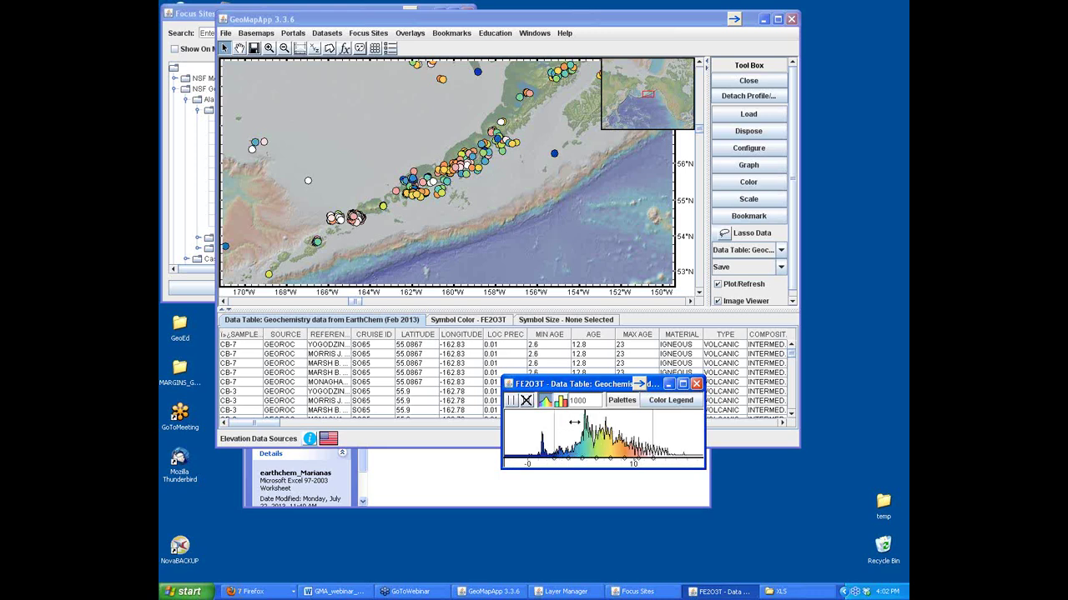
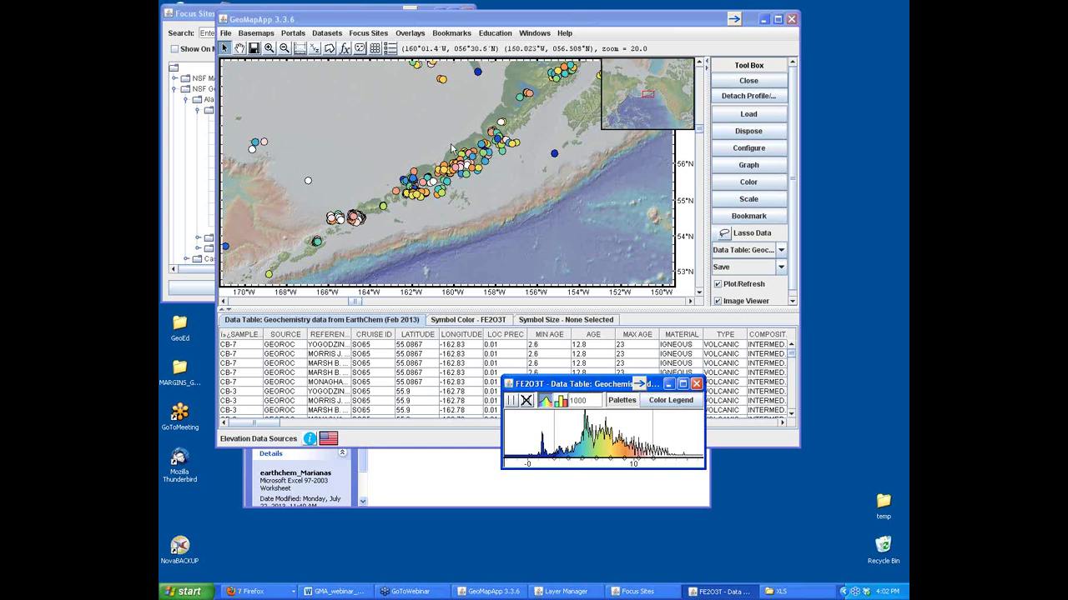
- Load the Alaska-Aleutians grid from the Syracuse and Abers 2006 Subduction Interface Depth regional grids
{"action": "left_click", "coordinate": [251, 34]}
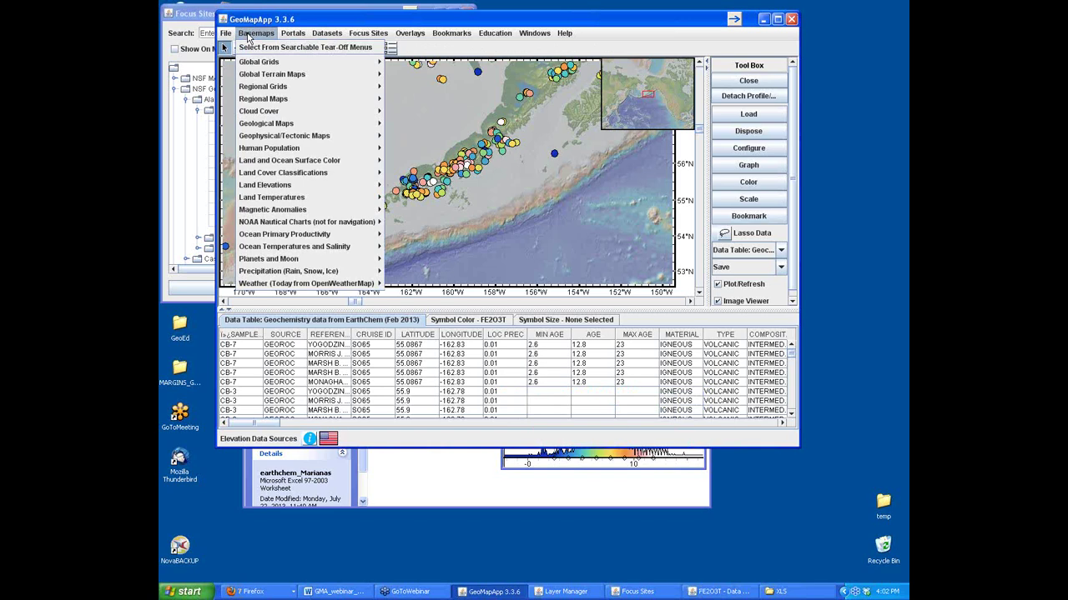
{"action": "mouse_move", "coordinate": [256, 87]}
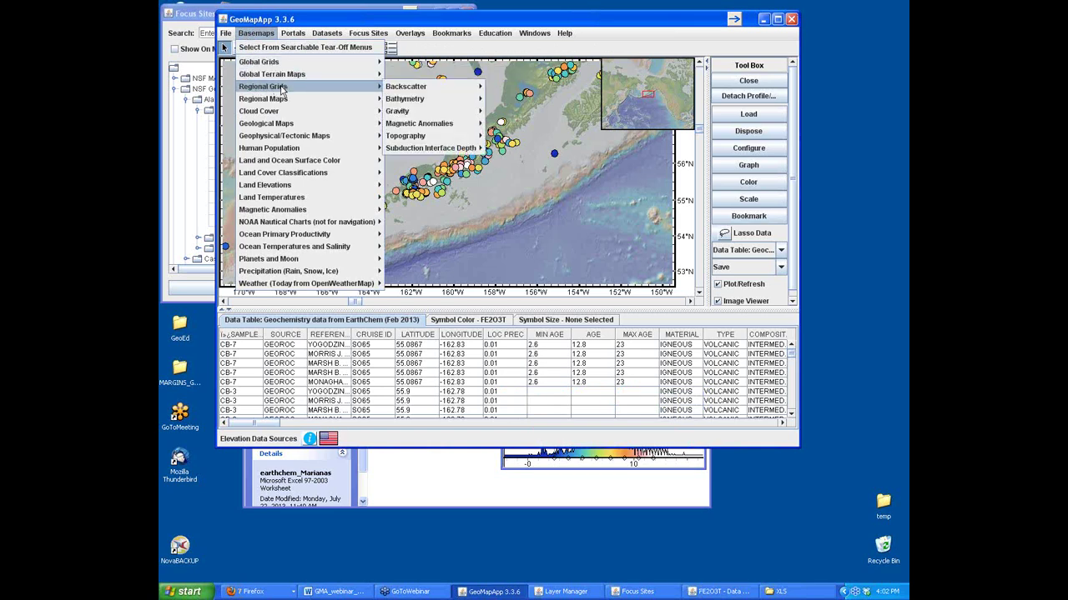
{"action": "mouse_move", "coordinate": [402, 92]}
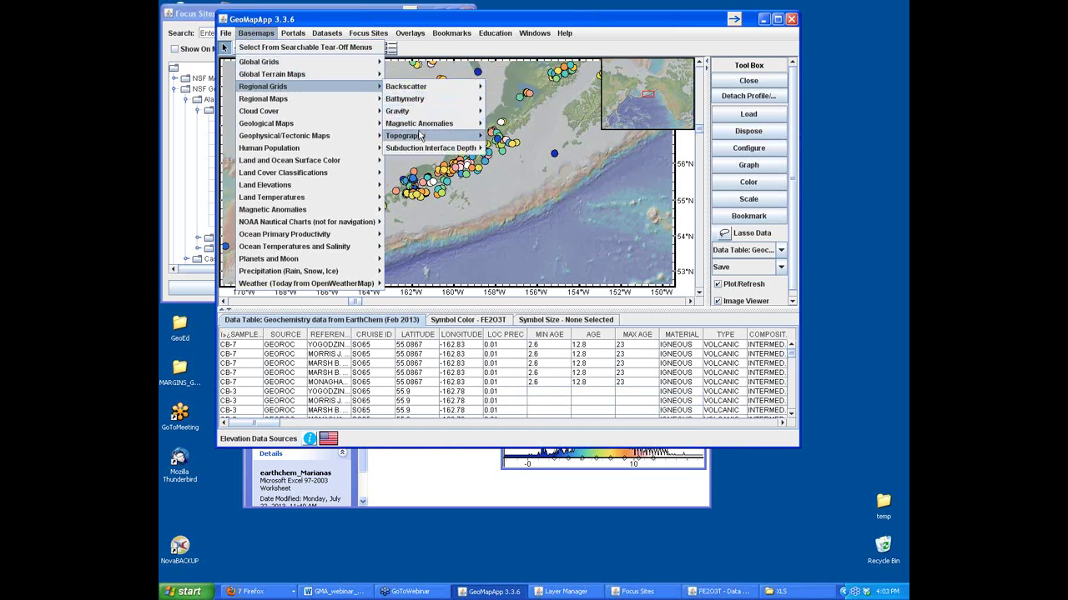
{"action": "mouse_move", "coordinate": [420, 150]}
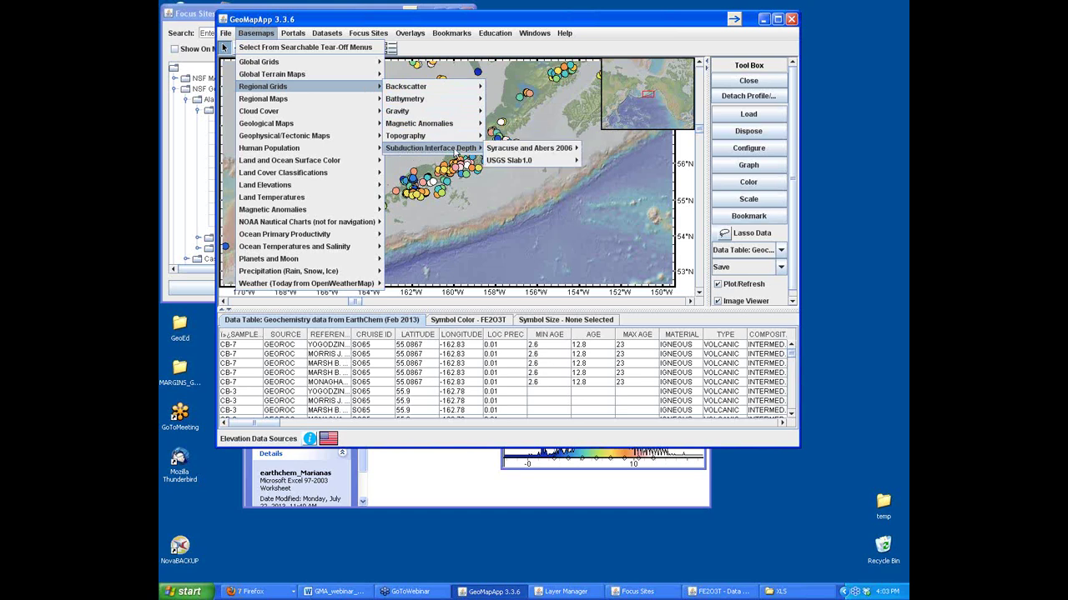
{"action": "mouse_move", "coordinate": [498, 150]}
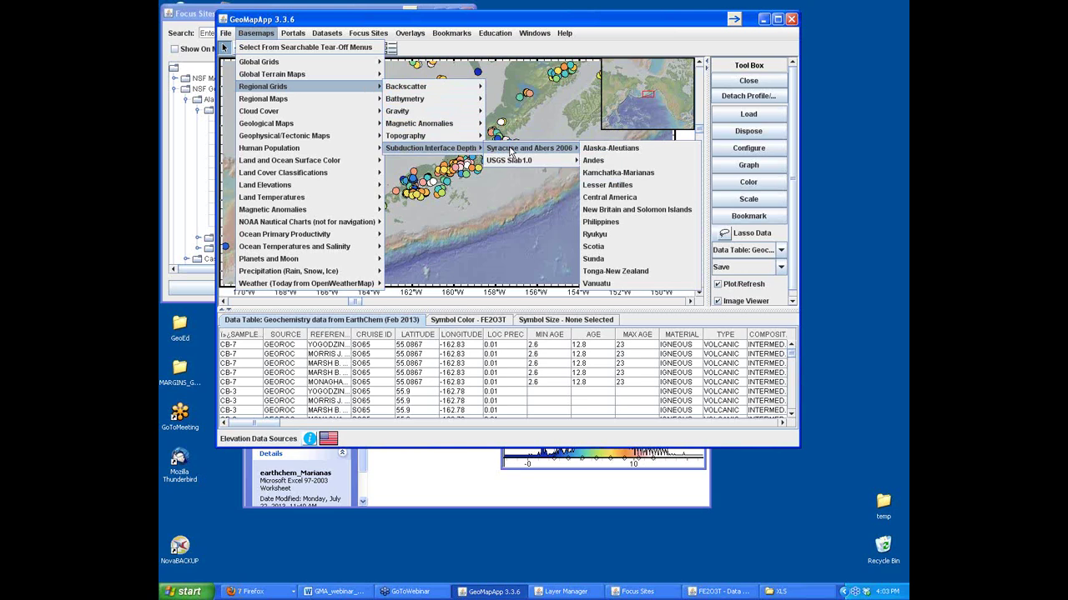
{"action": "left_click", "coordinate": [615, 149]}
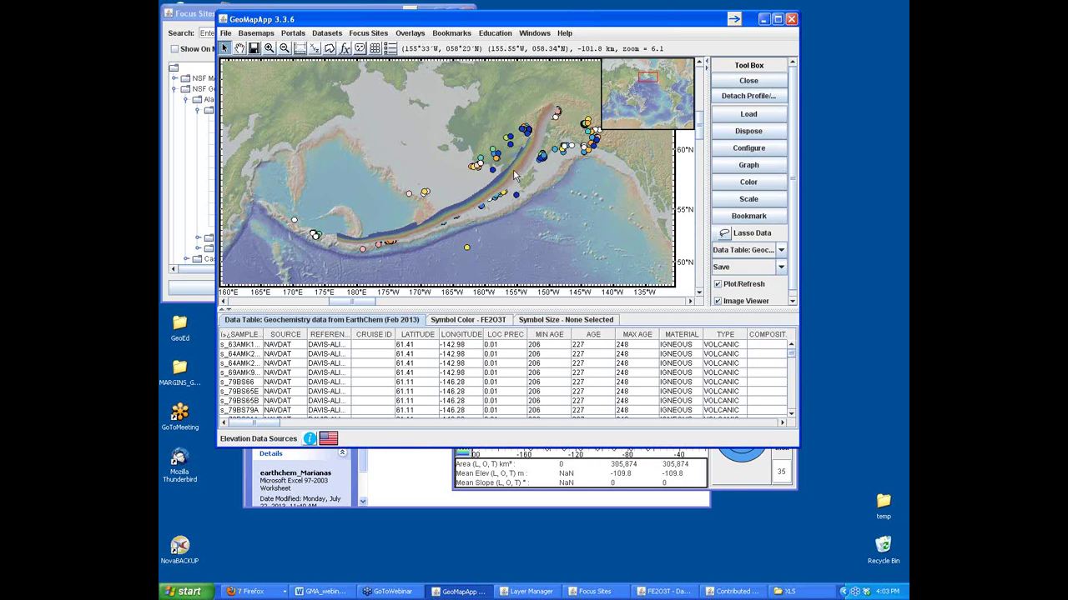
- Hide the global map inset so it no longer covers the slab depth grid and samples near the Alaska Peninsula
{"action": "left_click", "coordinate": [268, 48]}
{"action": "left_click", "coordinate": [464, 196]}
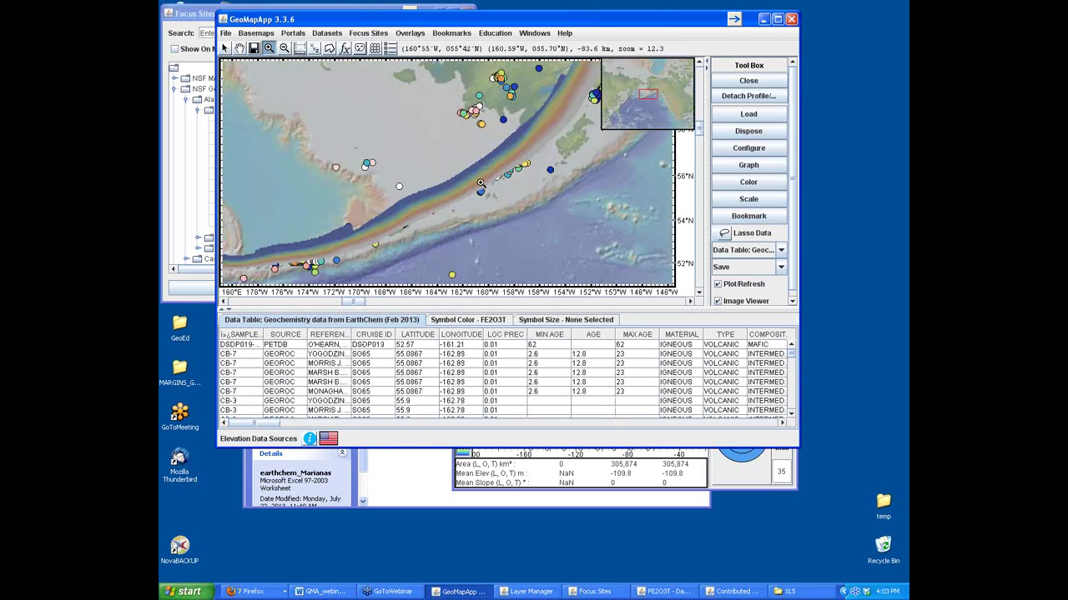
{"action": "left_click", "coordinate": [485, 179]}
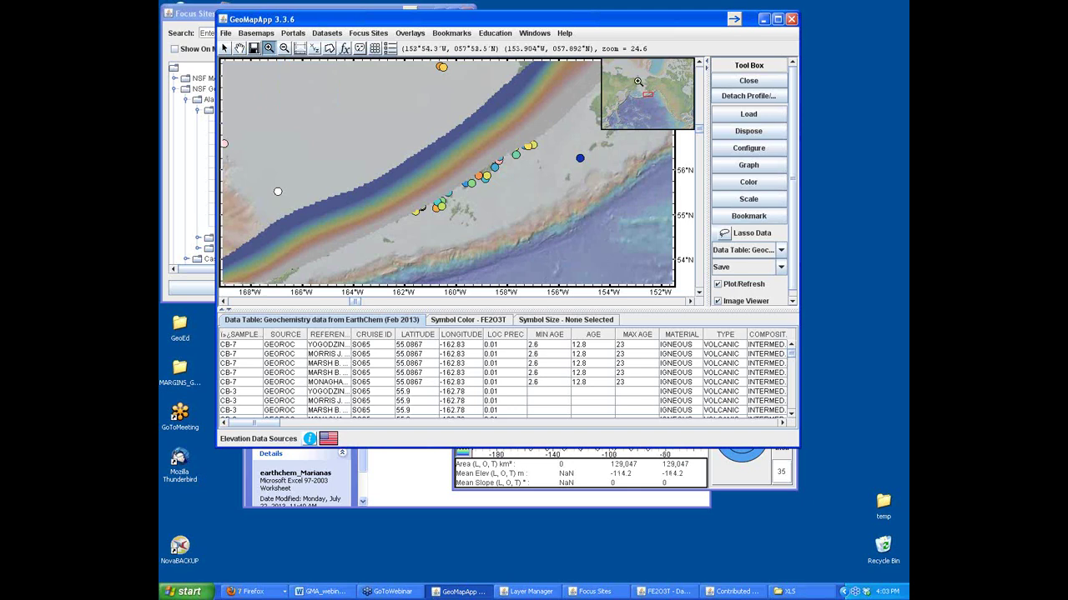
{"action": "left_click", "coordinate": [408, 34]}
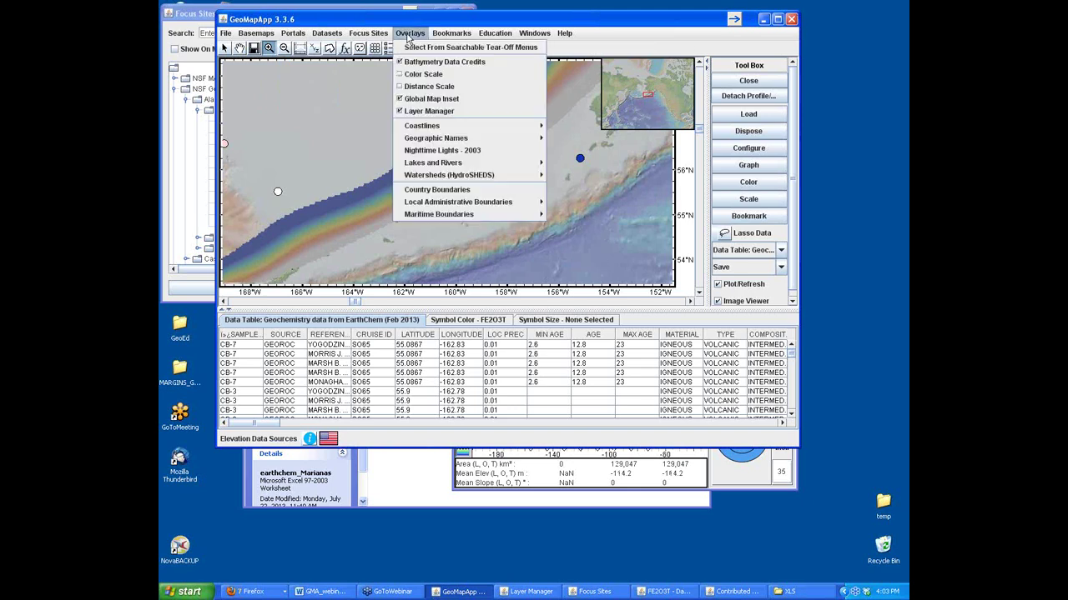
{"action": "left_click", "coordinate": [413, 100]}
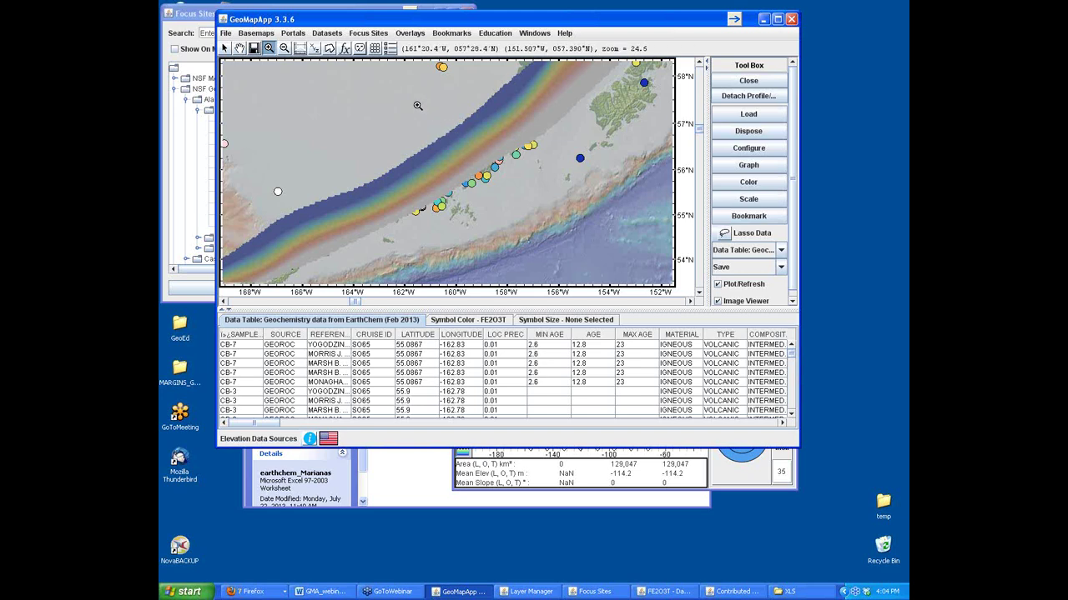
- Move the EarthChem geochemistry data table layer above the Alaska-Aleutians grid in the layer order
{"action": "left_click", "coordinate": [390, 49]}
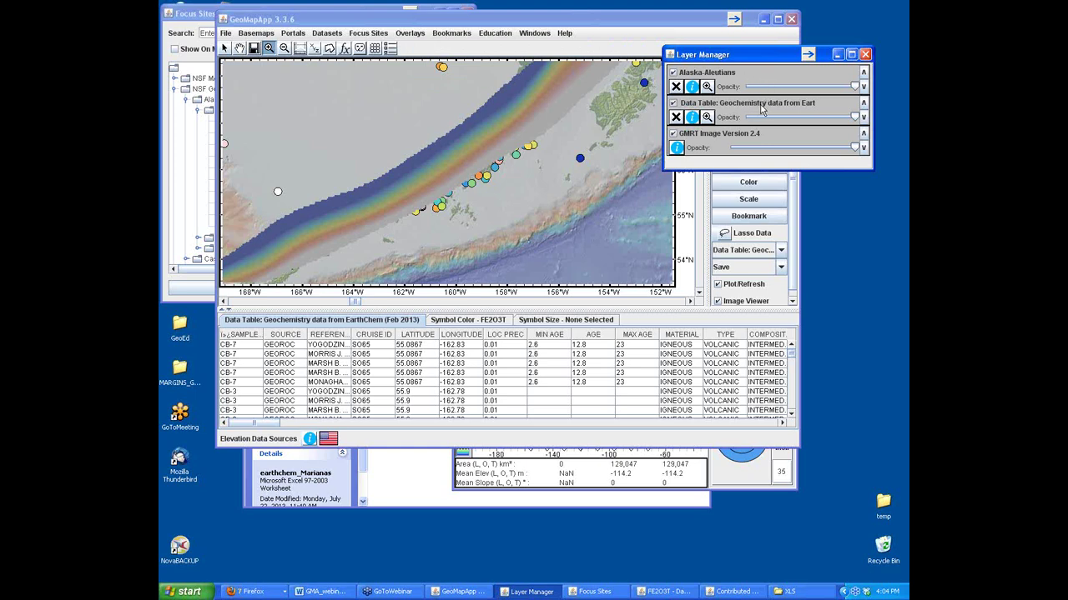
{"action": "left_click", "coordinate": [865, 102]}
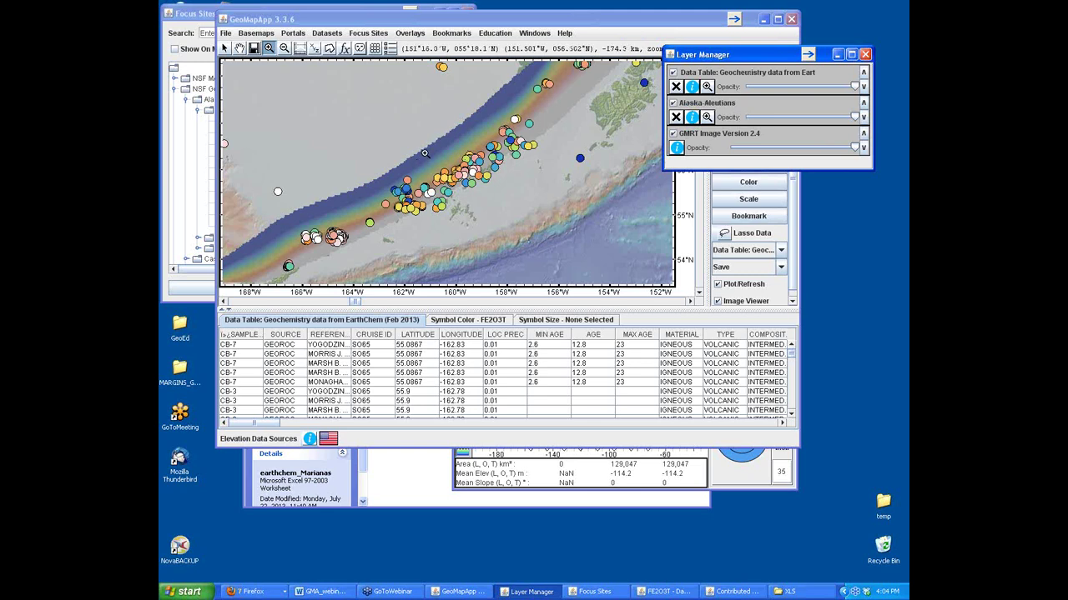
{"action": "left_click", "coordinate": [837, 54]}
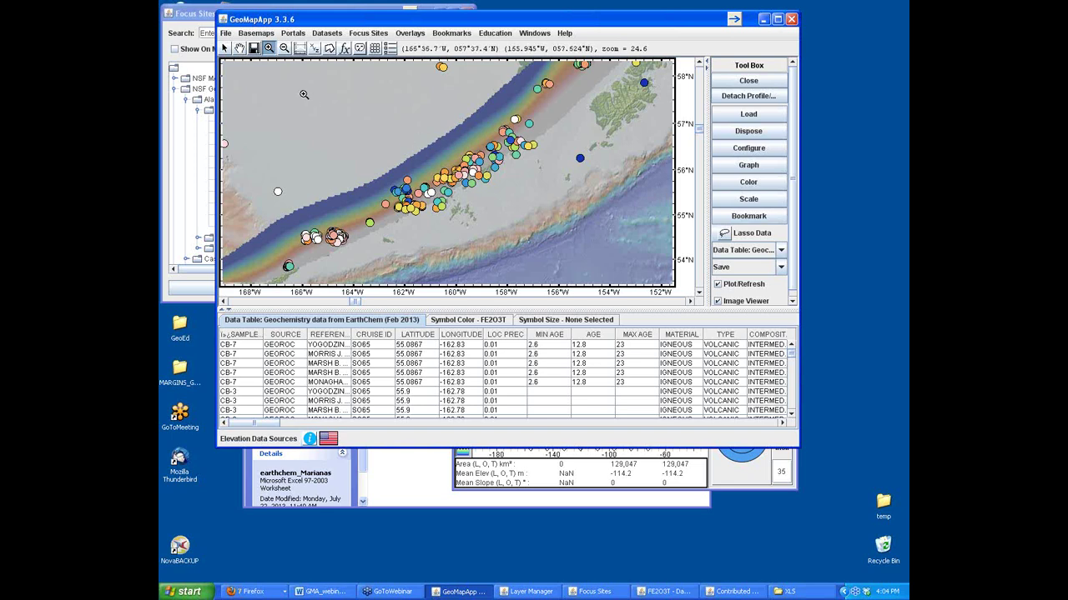
- Draw a depth profile across the Alaska-Aleutians grid from about -160.454, 57.292 to -157.64, 55.919
{"action": "left_click", "coordinate": [223, 49]}
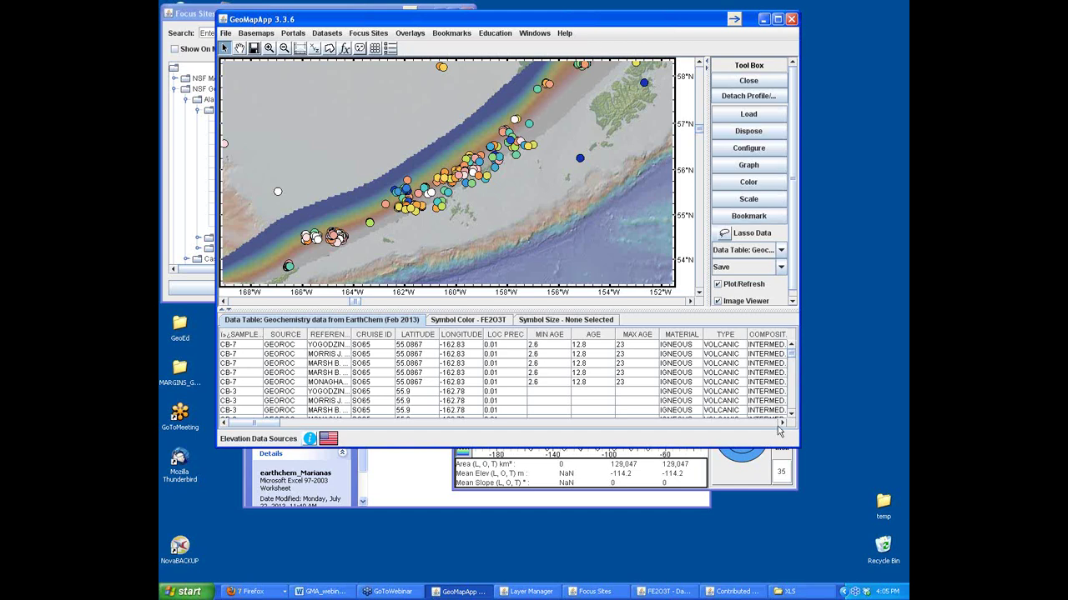
{"action": "left_click", "coordinate": [754, 490]}
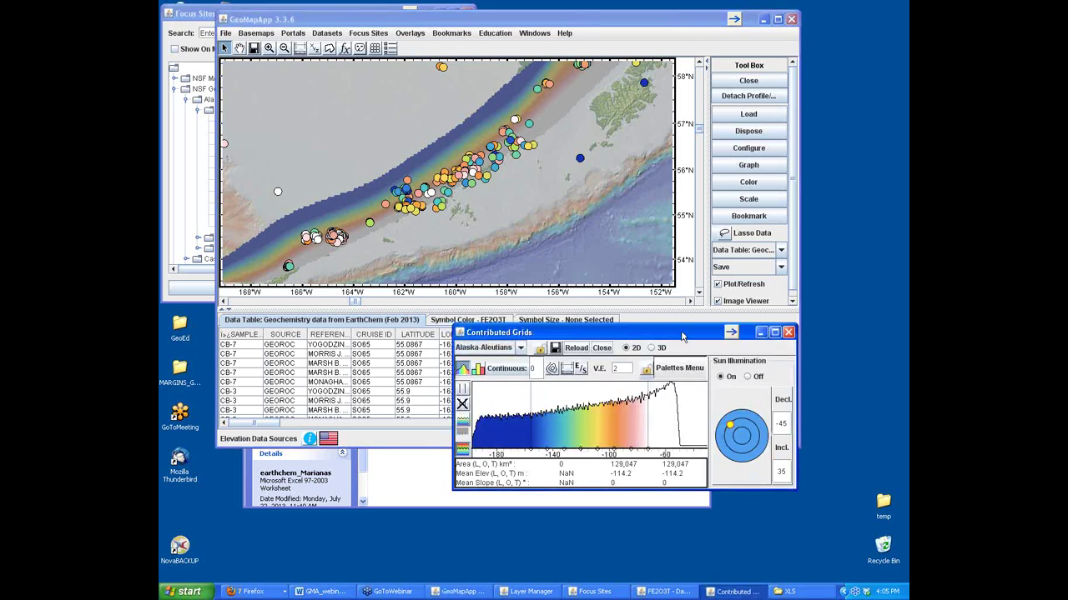
{"action": "left_click", "coordinate": [566, 372]}
{"action": "left_click", "coordinate": [566, 370]}
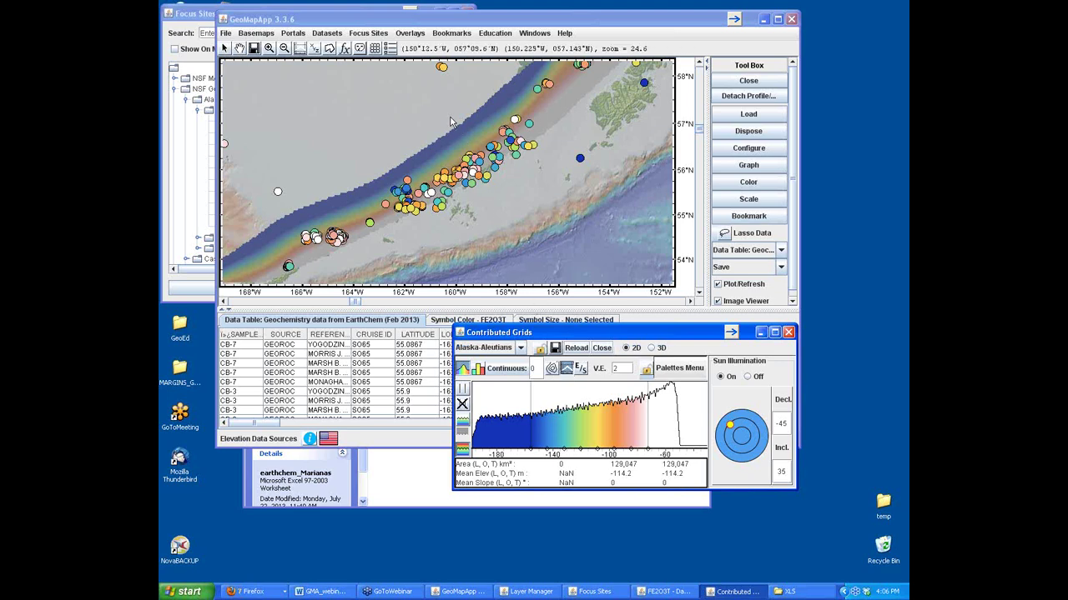
{"action": "left_click_drag", "start_coordinate": [445, 115], "coordinate": [515, 175]}
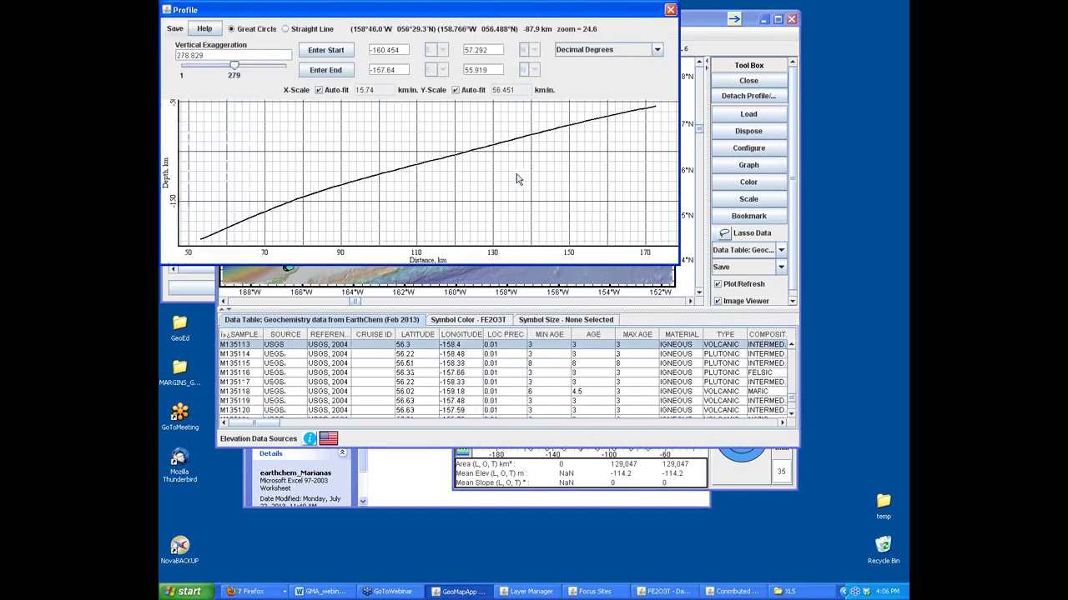
- Move the Profile window below the map, clear of the profile line, and view its save options
{"action": "left_click_drag", "start_coordinate": [380, 10], "coordinate": [500, 264]}
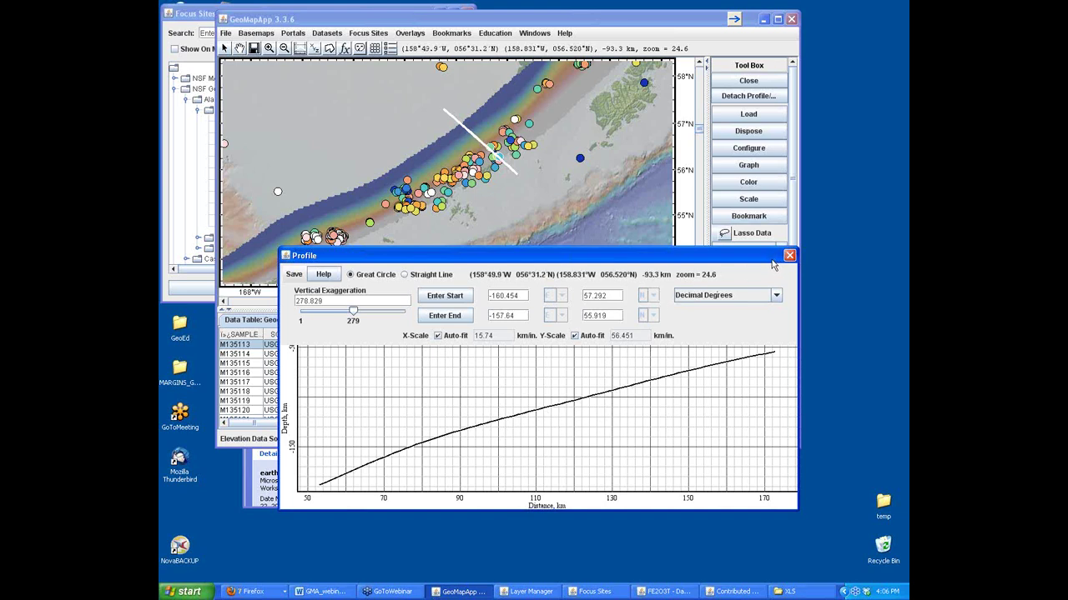
{"action": "left_click_drag", "start_coordinate": [772, 262], "coordinate": [749, 326]}
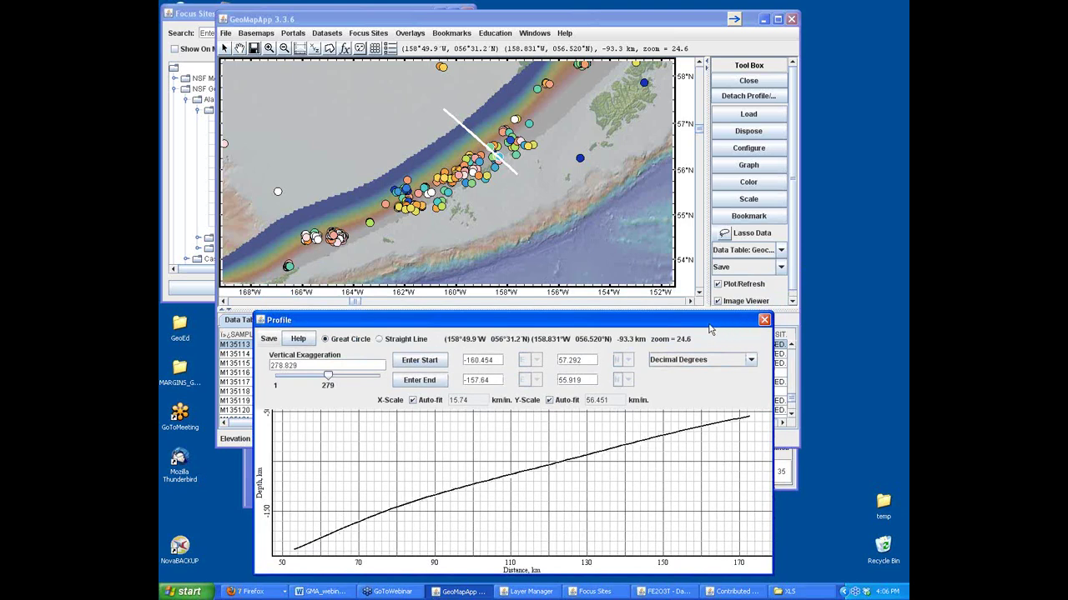
{"action": "left_click_drag", "start_coordinate": [705, 327], "coordinate": [715, 284]}
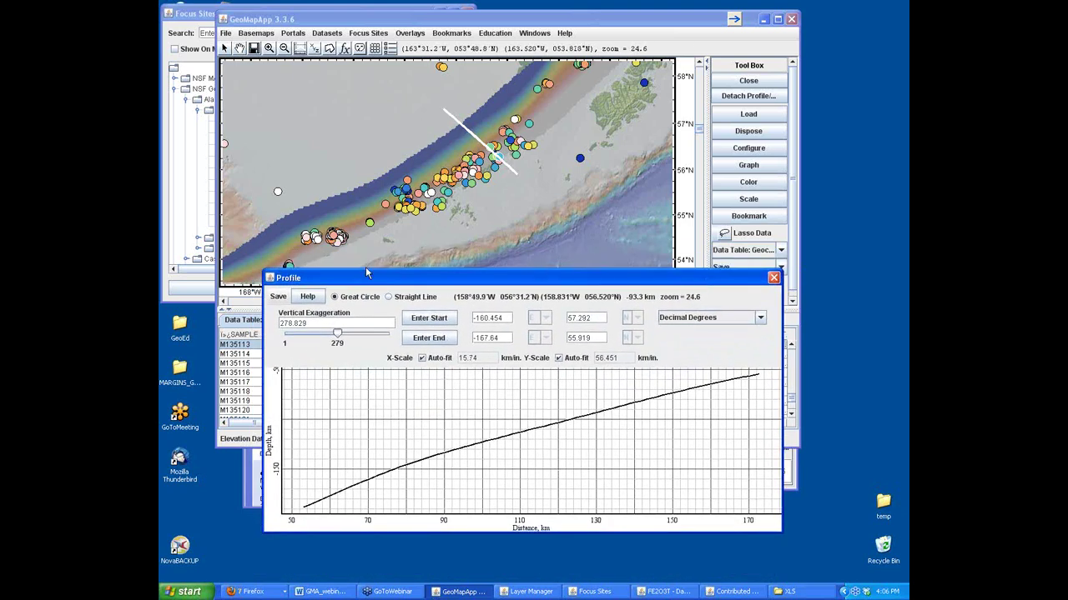
{"action": "left_click_drag", "start_coordinate": [366, 284], "coordinate": [373, 305]}
{"action": "left_click", "coordinate": [286, 317]}
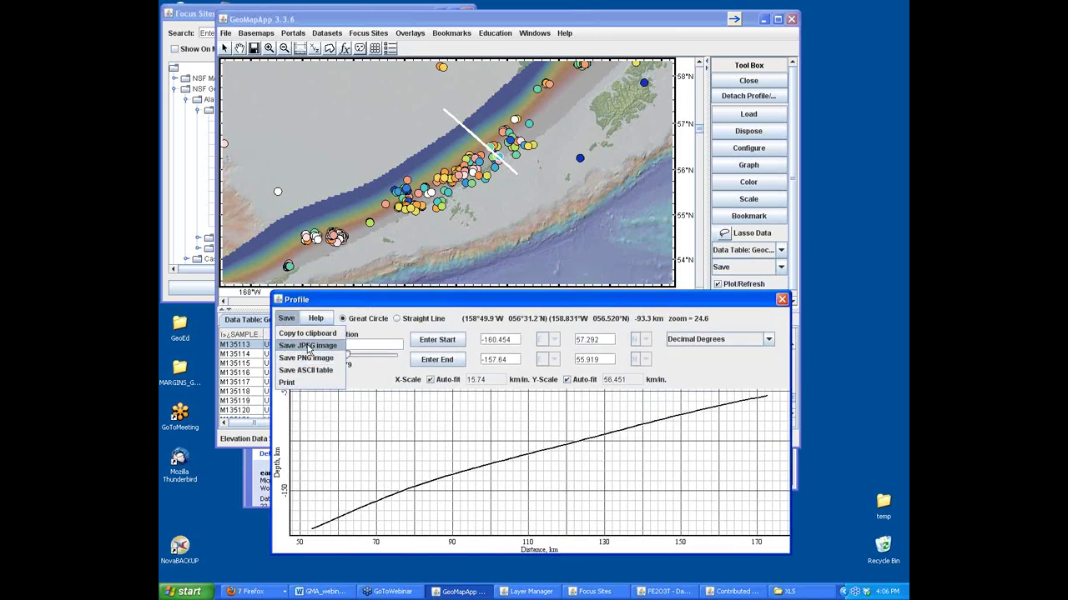
{"action": "left_click", "coordinate": [334, 303]}
{"action": "left_click_drag", "start_coordinate": [334, 304], "coordinate": [335, 379]}
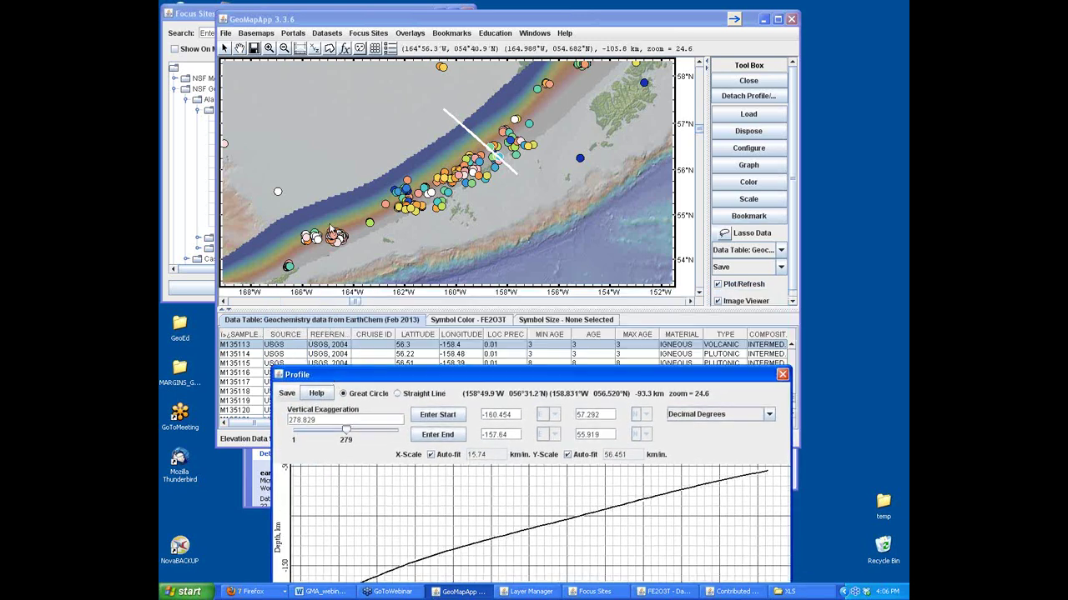
- Review the grid and image formats for saving the map window without saving, and close the depth profile
{"action": "left_click", "coordinate": [224, 34]}
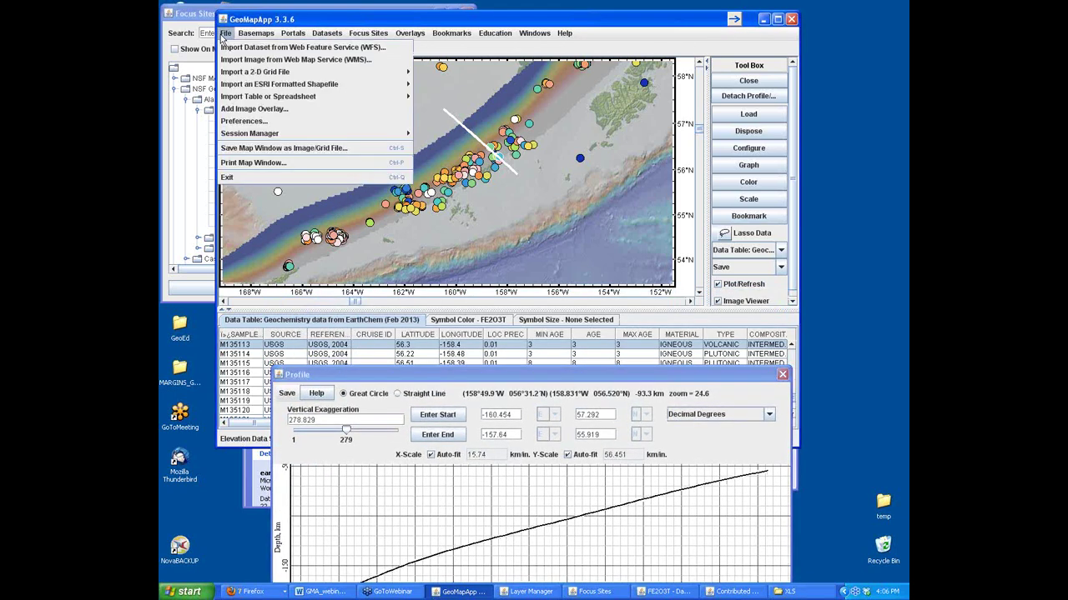
{"action": "left_click", "coordinate": [249, 150]}
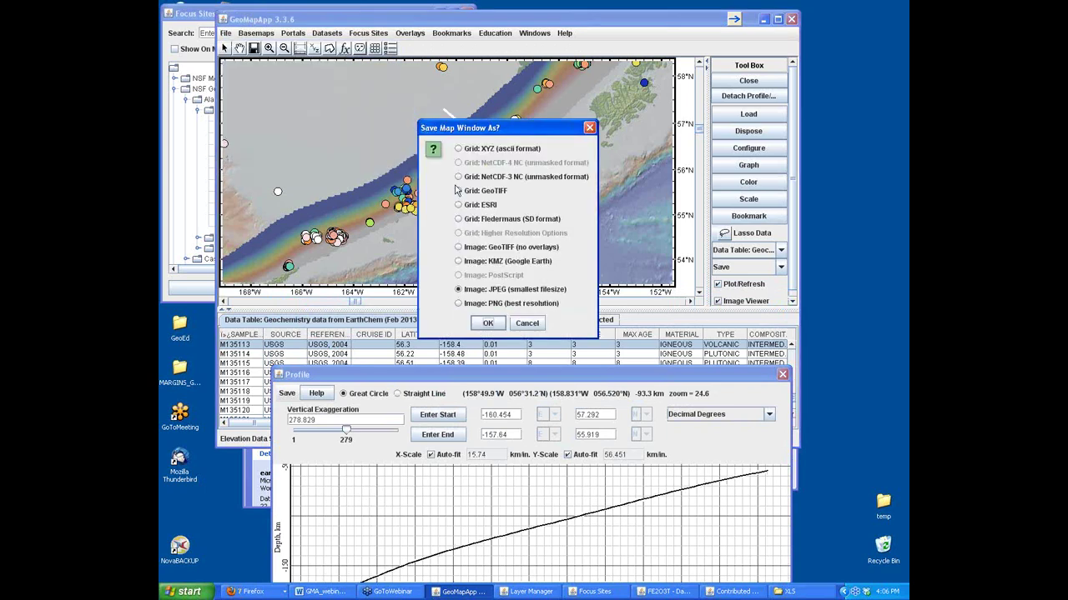
{"action": "left_click_drag", "start_coordinate": [491, 132], "coordinate": [615, 153]}
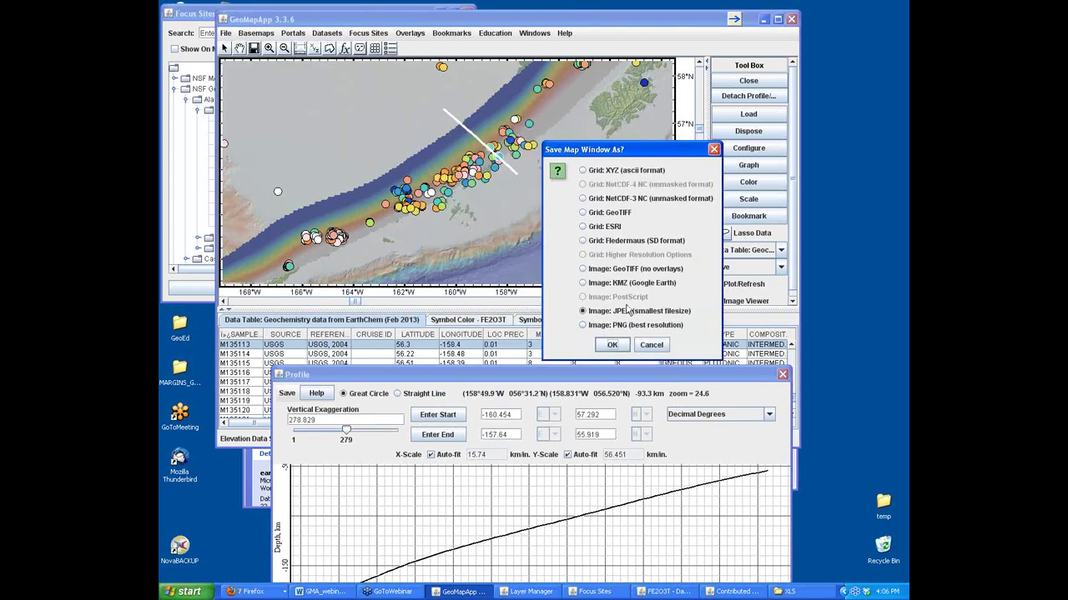
{"action": "left_click", "coordinate": [651, 345]}
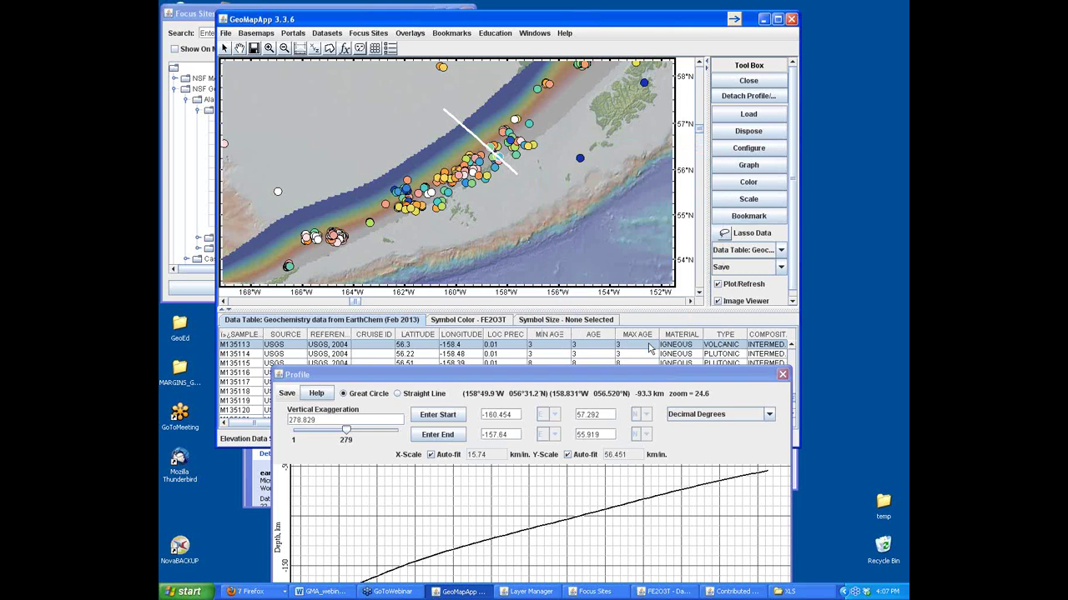
{"action": "left_click_drag", "start_coordinate": [760, 382], "coordinate": [732, 327]}
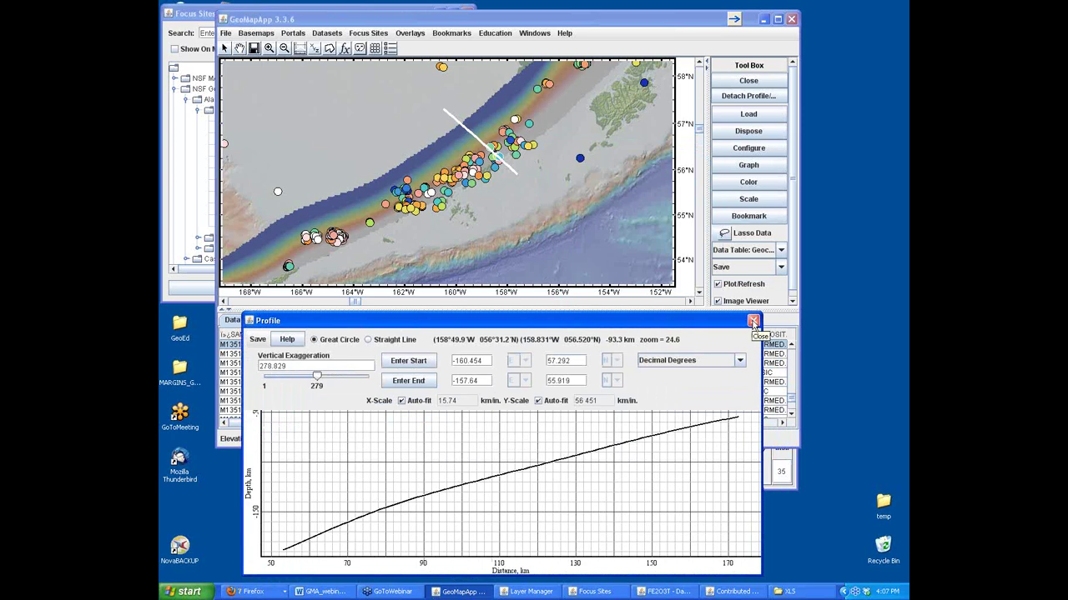
{"action": "left_click", "coordinate": [753, 322]}
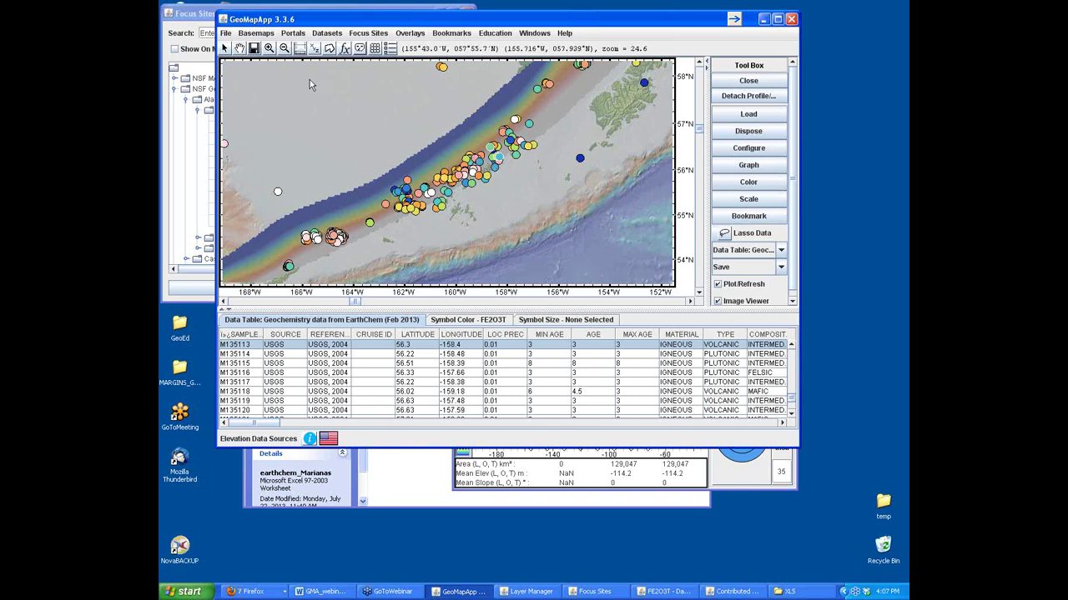
- Load the Earthquake Focal Mechanism Solutions (CMT) portal and zoom in on the events south of the Alaska Peninsula
{"action": "left_click", "coordinate": [293, 35]}
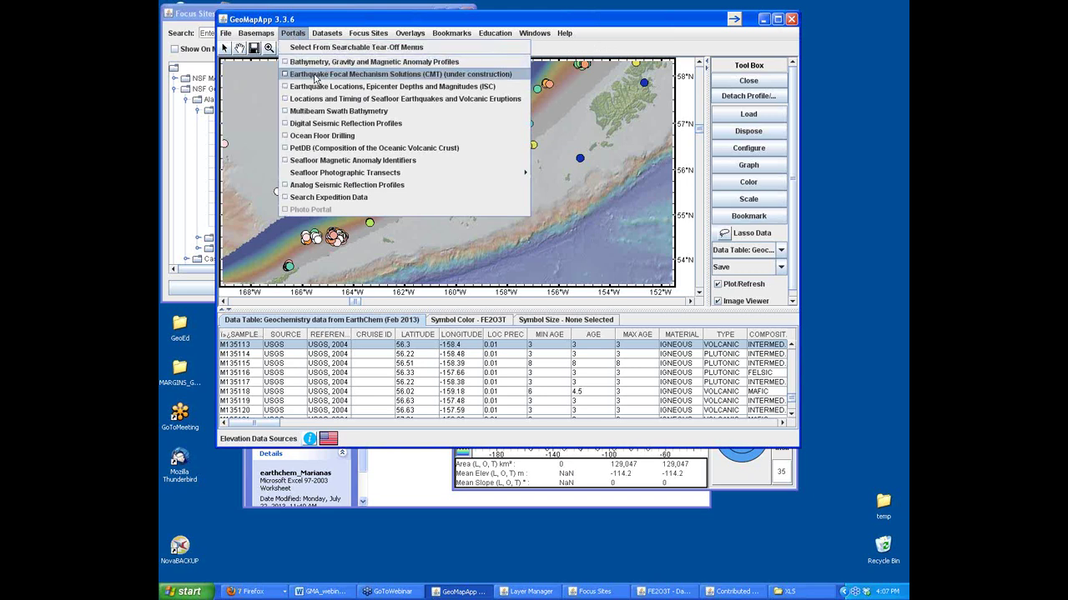
{"action": "left_click", "coordinate": [417, 74]}
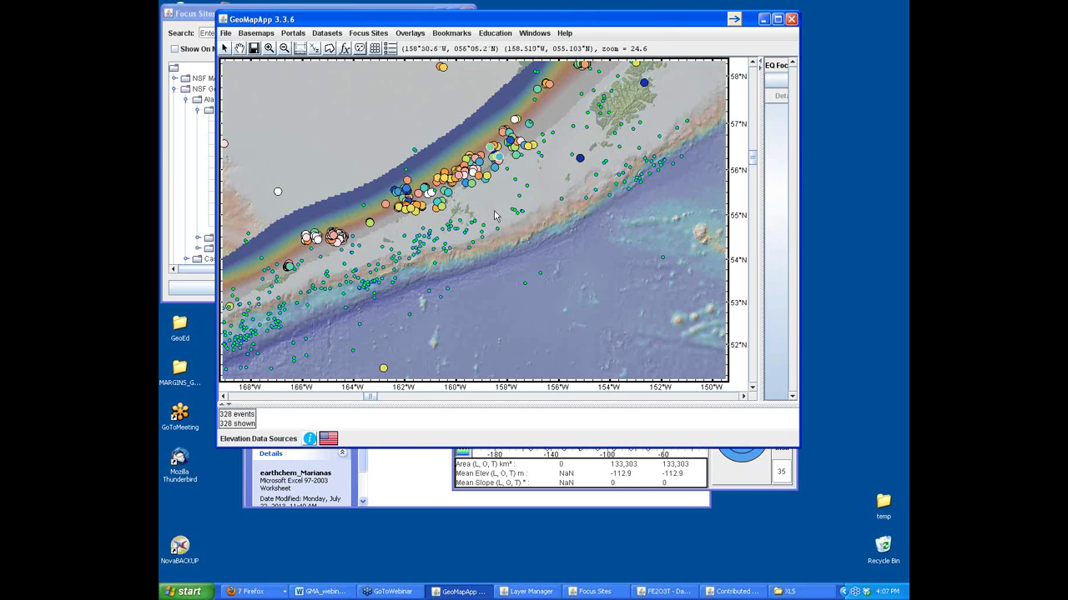
{"action": "left_click", "coordinate": [270, 50]}
{"action": "left_click", "coordinate": [465, 203]}
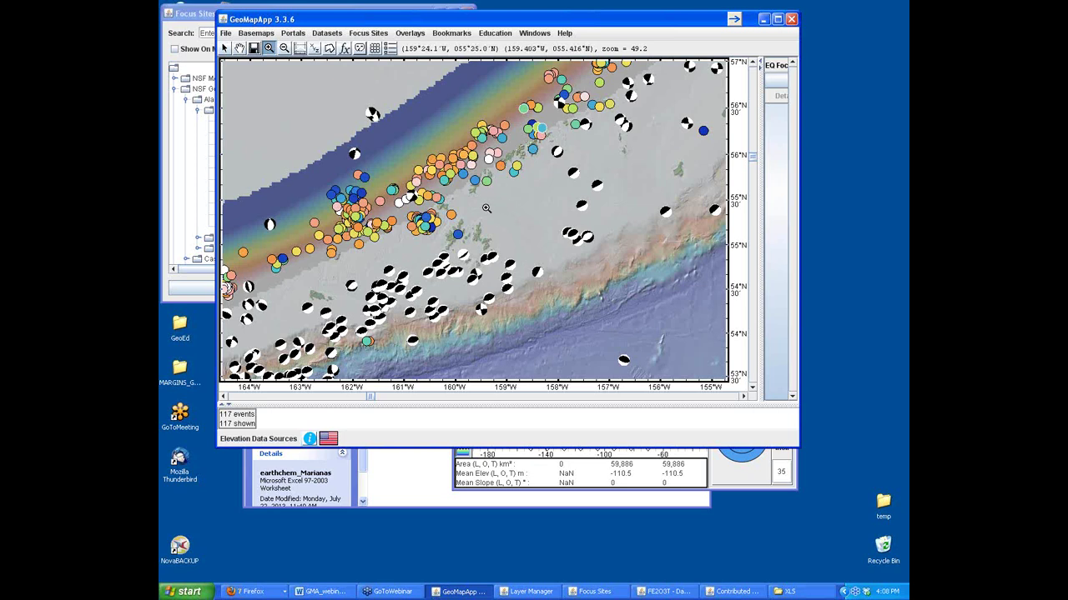
- Review the layer stack holding the focal mechanisms, geochemistry table, Alaska-Aleutians grid and GMRT image
{"action": "left_click", "coordinate": [389, 48]}
{"action": "left_click_drag", "start_coordinate": [746, 55], "coordinate": [756, 140]}
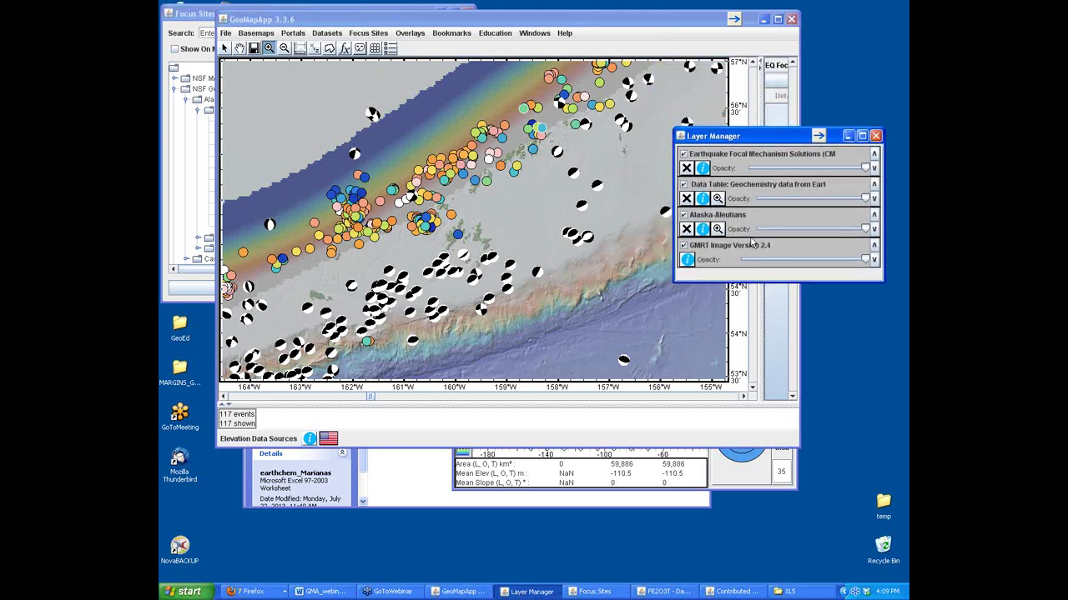
{"action": "left_click", "coordinate": [847, 136]}
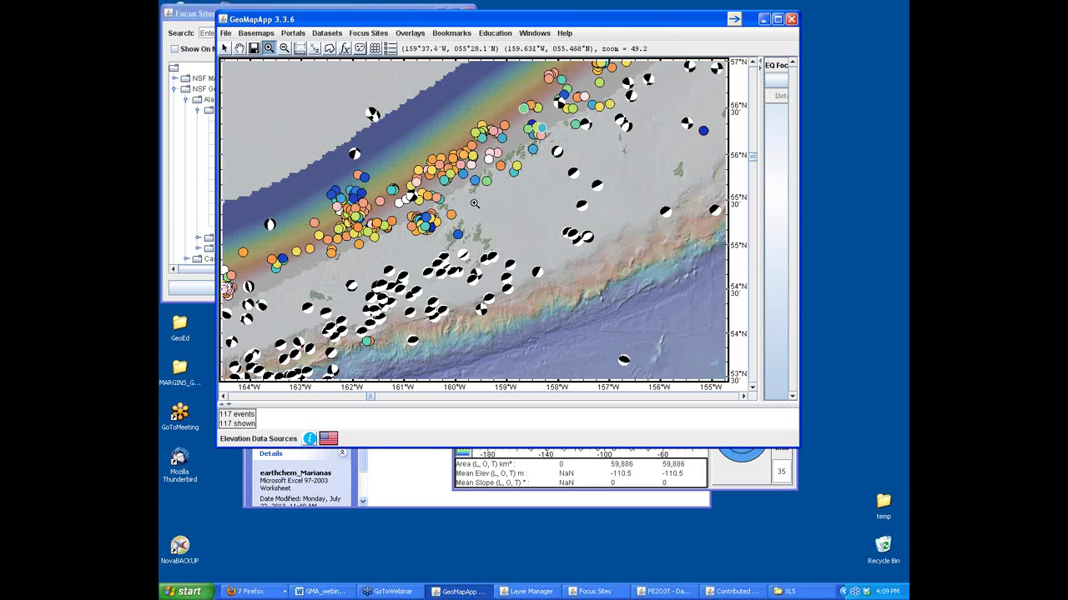
{"action": "left_click", "coordinate": [269, 48]}
- In Focus Sites, collapse the Alaska tables and list the Alaska bathymetry grids under US Bays, Coast, Estuaries and Harbors
{"action": "left_click", "coordinate": [208, 17]}
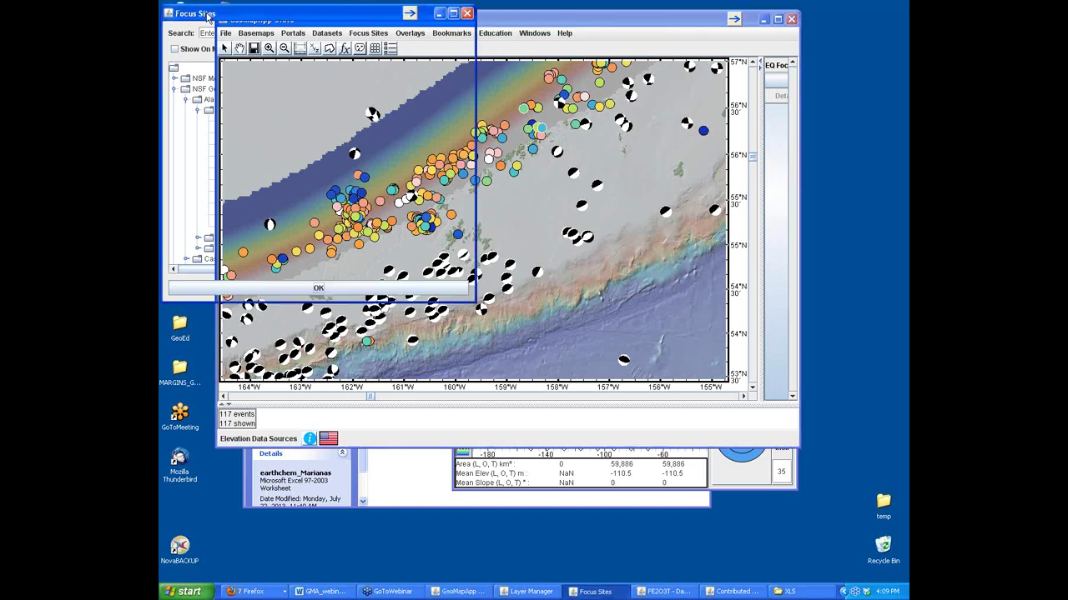
{"action": "left_click", "coordinate": [198, 111]}
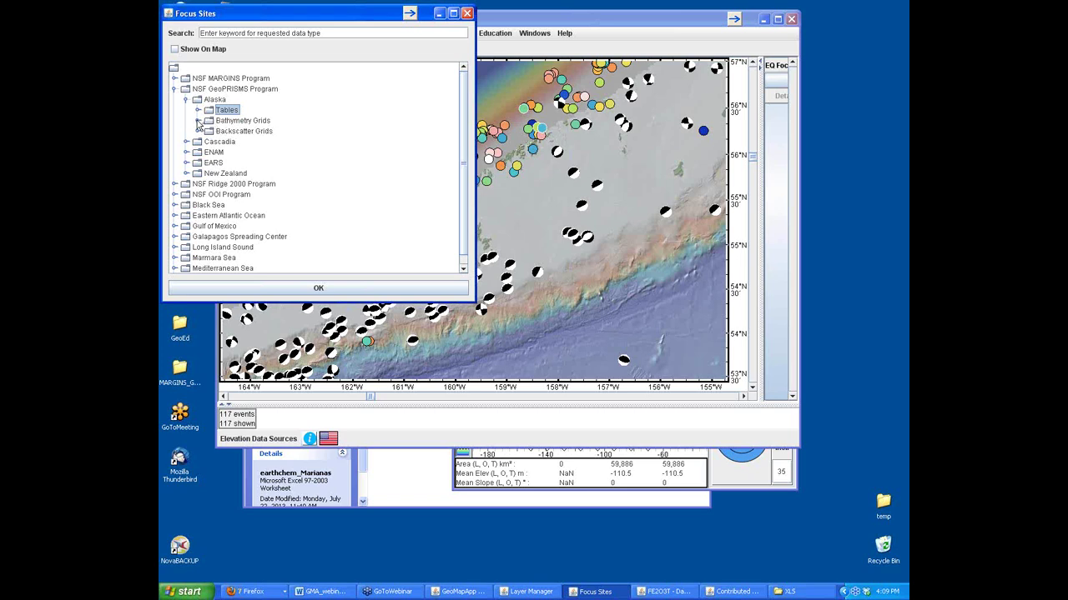
{"action": "left_click", "coordinate": [198, 122]}
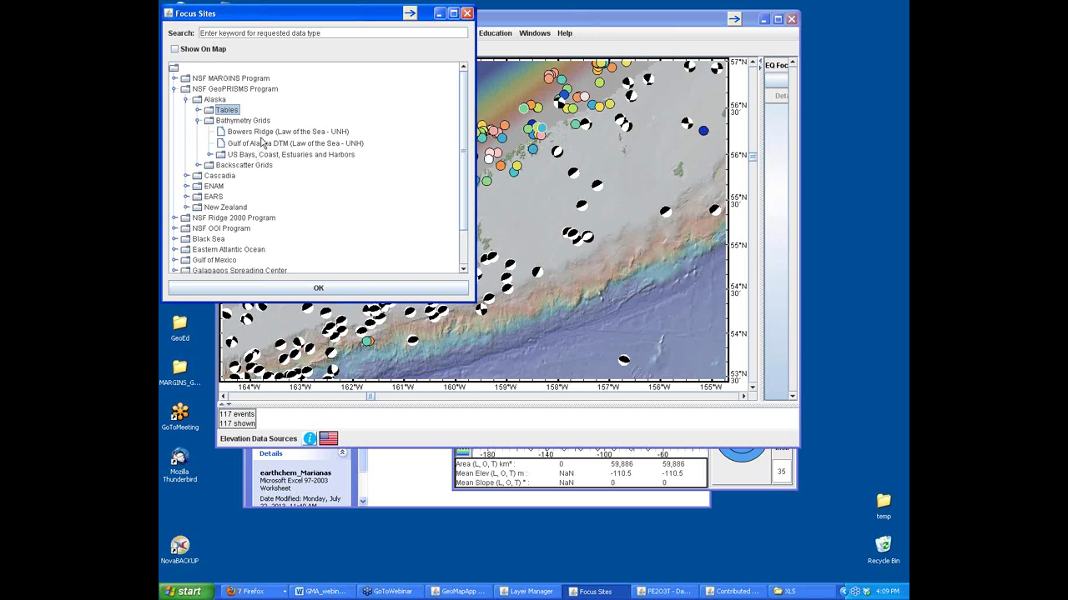
{"action": "left_click", "coordinate": [209, 155]}
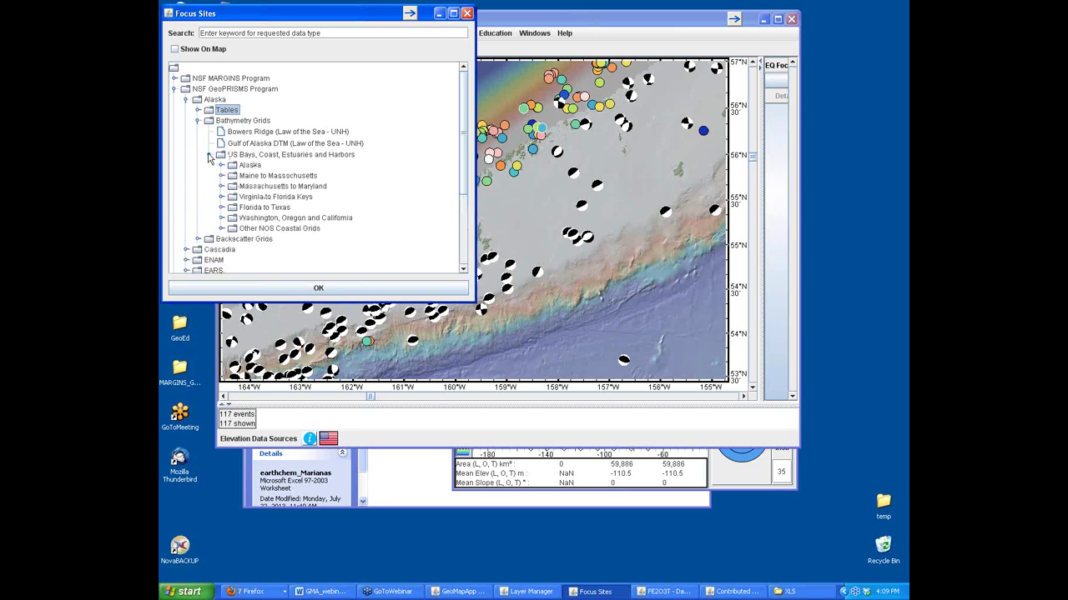
{"action": "left_click", "coordinate": [222, 166]}
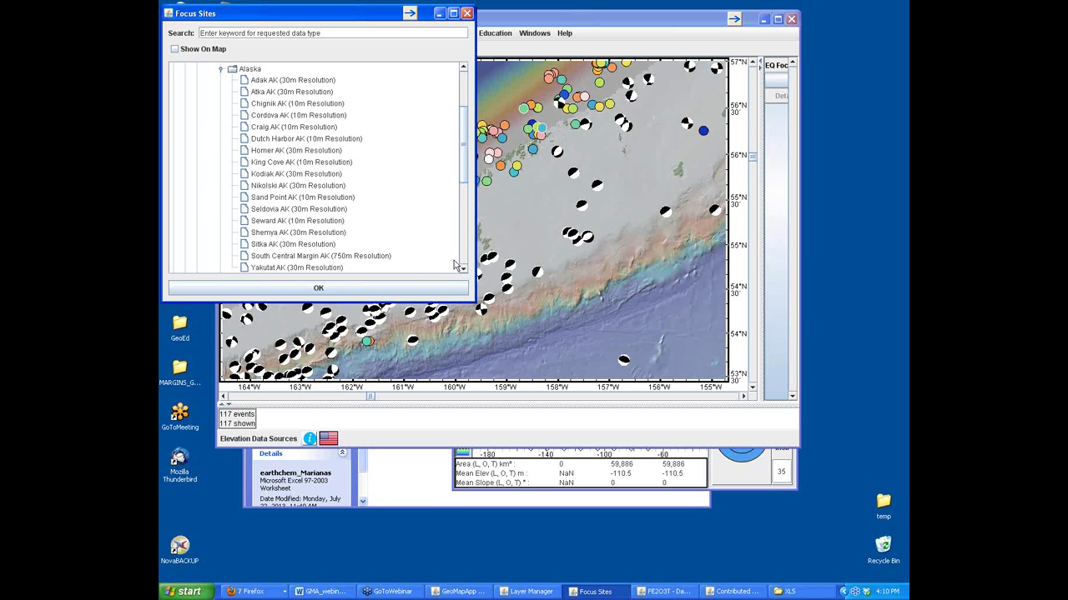
- Bring up the Contributed Grids window, point out its grid loading control and minimize the window
{"action": "left_click", "coordinate": [724, 492]}
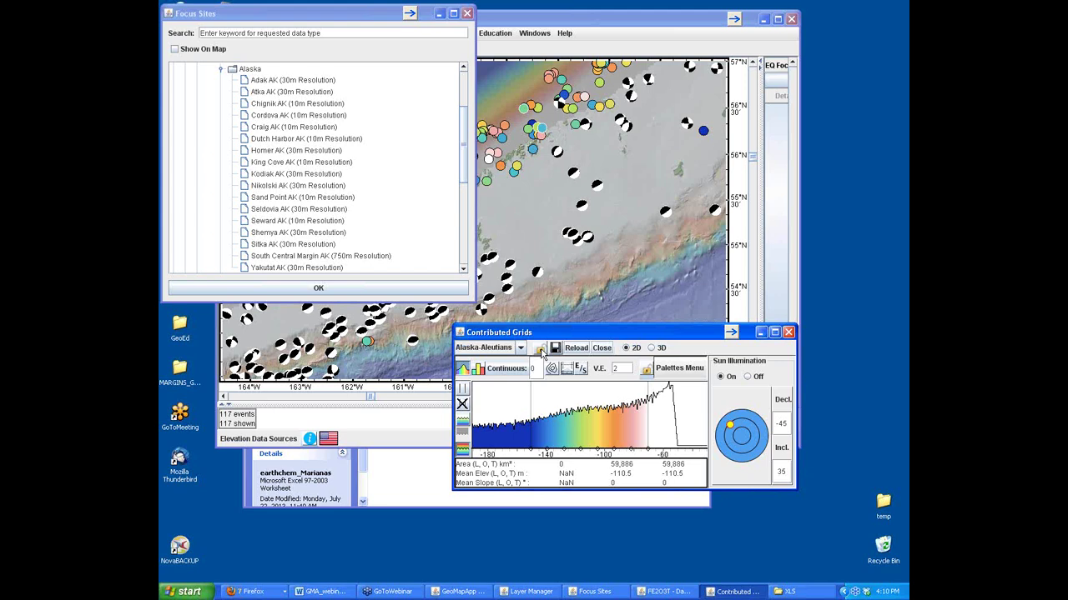
{"action": "left_click", "coordinate": [540, 349]}
{"action": "left_click", "coordinate": [759, 333]}
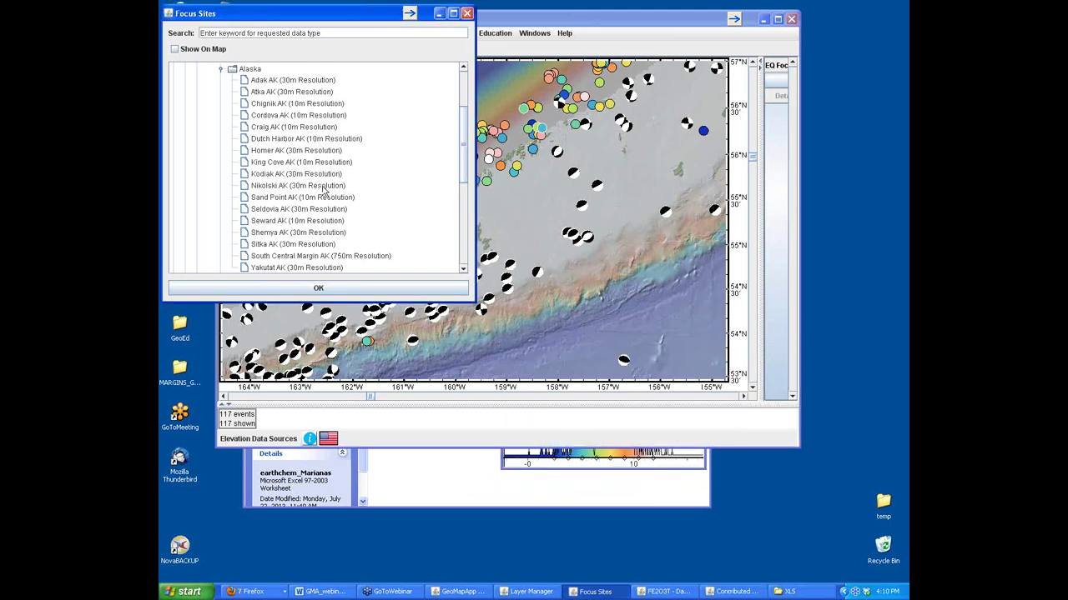
- Load the Sand Point AK (10m Resolution) bathymetry grid
{"action": "left_click", "coordinate": [270, 199]}
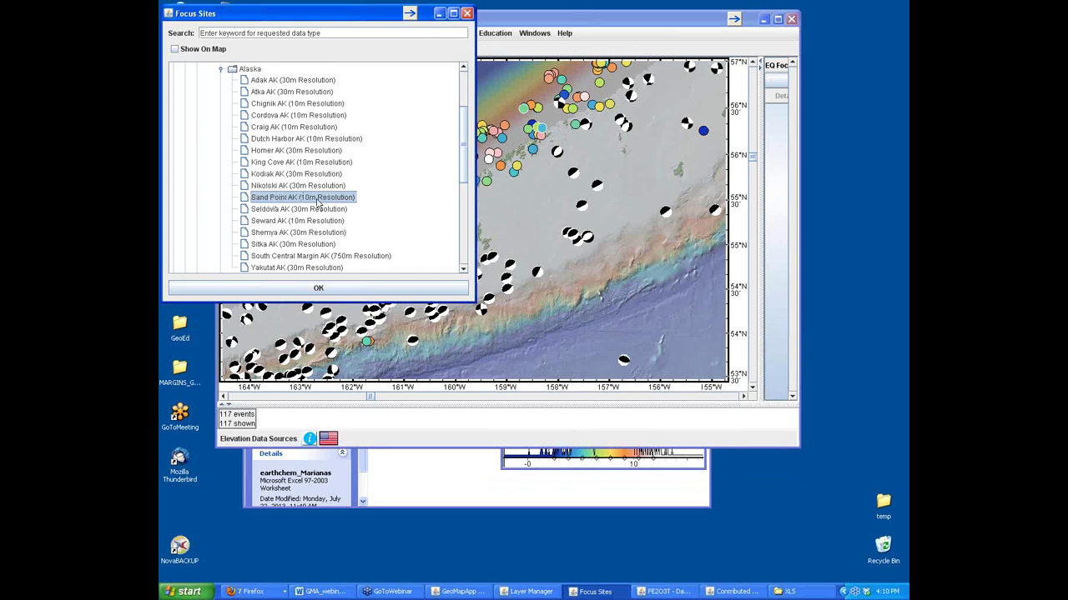
{"action": "left_click", "coordinate": [327, 289]}
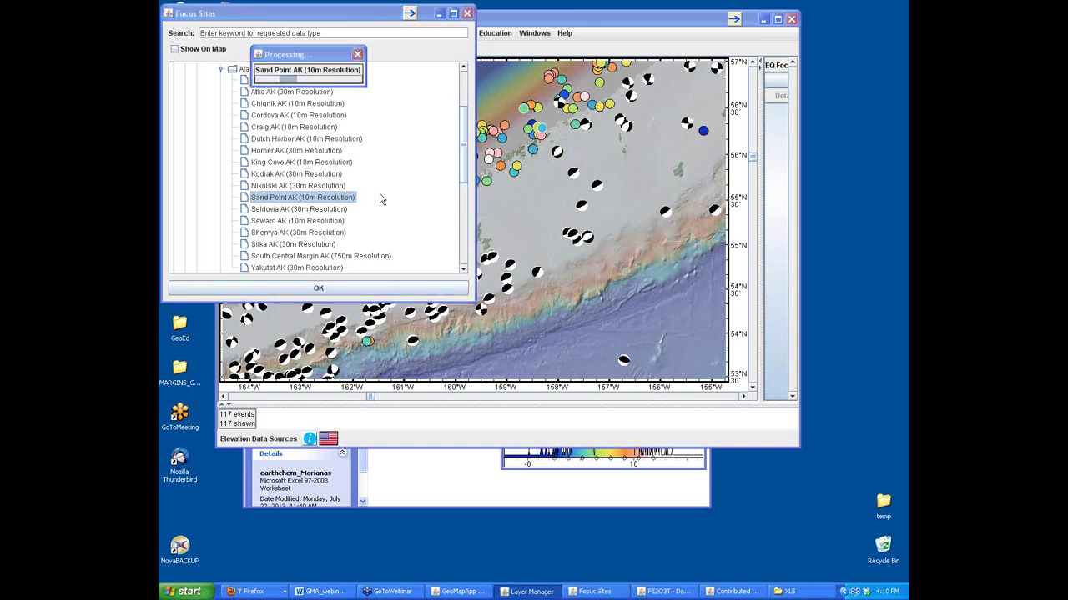
- Bring the map window forward and inspect the Sand Point bathymetry grid up close
{"action": "left_click", "coordinate": [501, 21]}
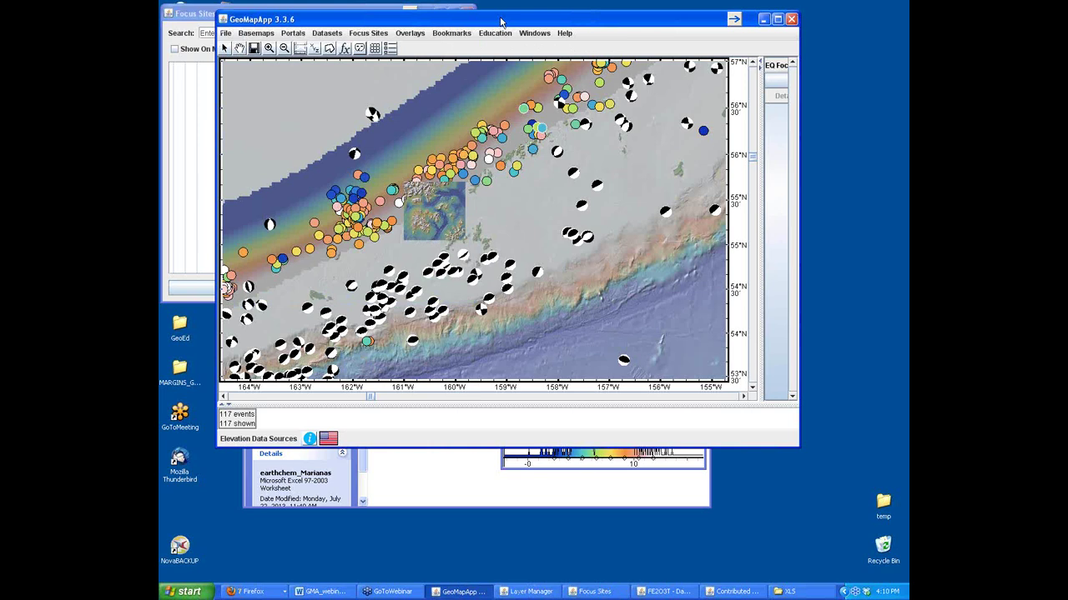
{"action": "left_click_drag", "start_coordinate": [483, 22], "coordinate": [513, 23]}
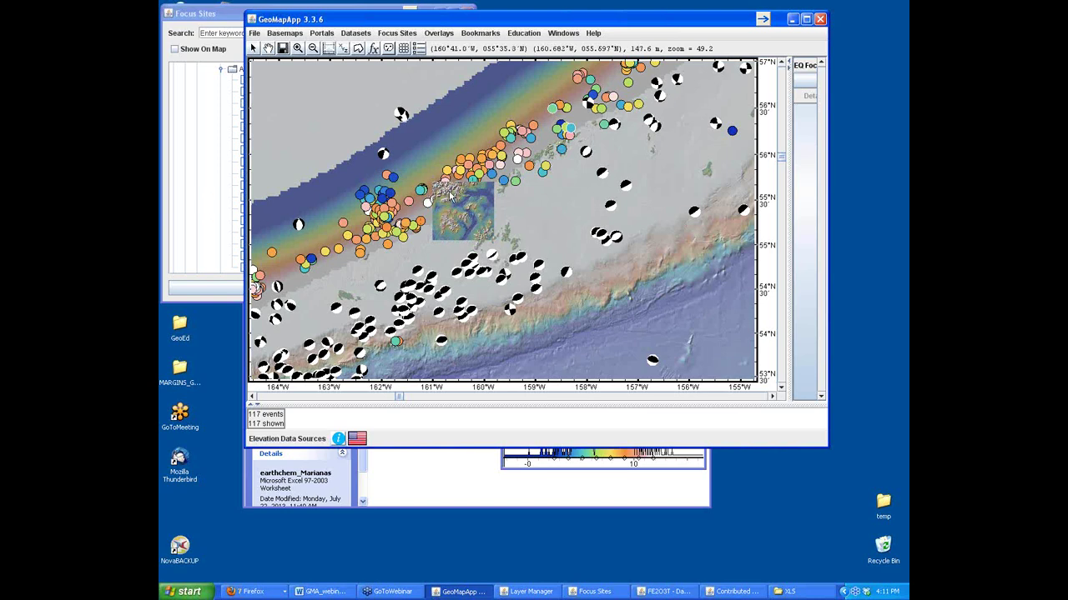
{"action": "left_click", "coordinate": [296, 48]}
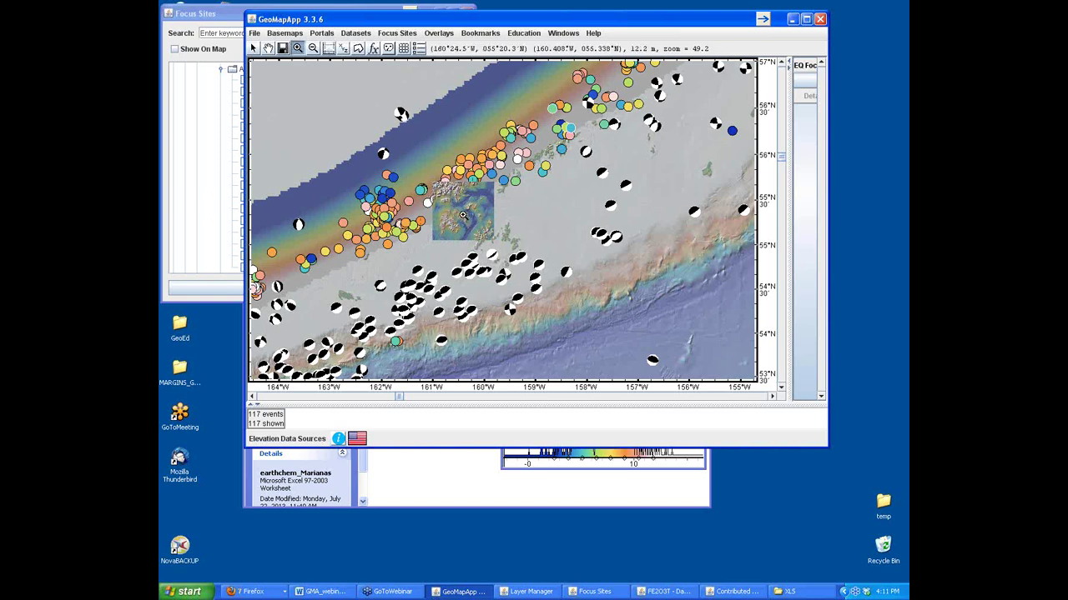
{"action": "left_click", "coordinate": [461, 215]}
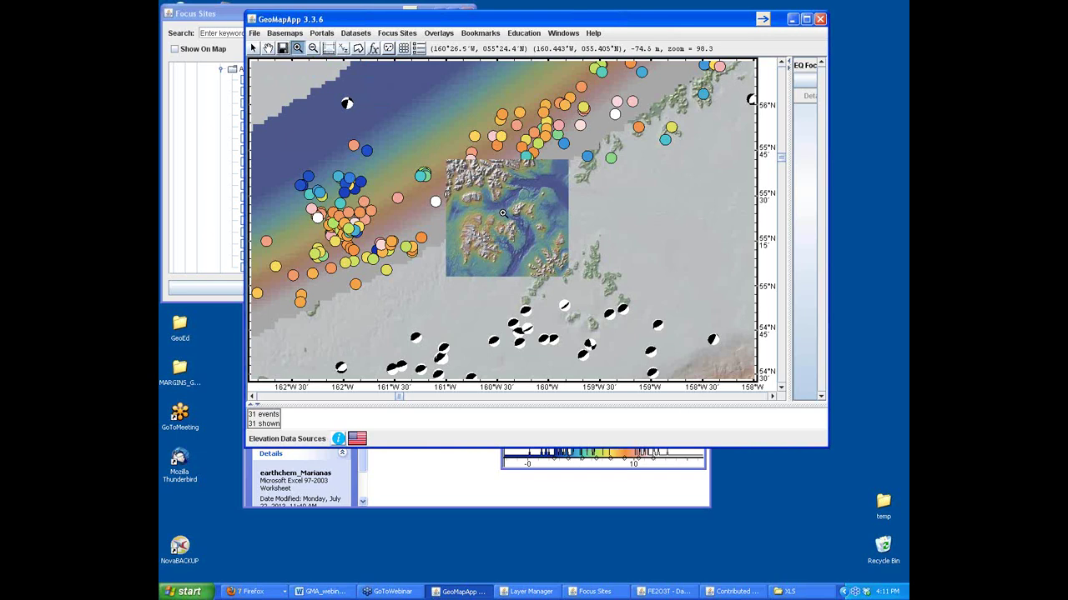
{"action": "left_click", "coordinate": [502, 213]}
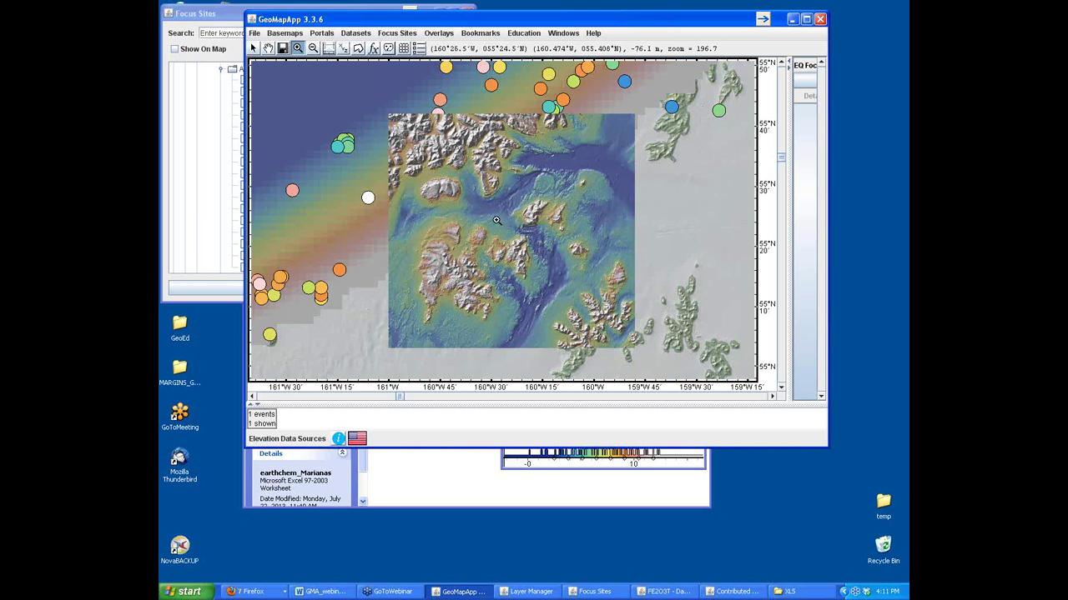
{"action": "left_click", "coordinate": [253, 48]}
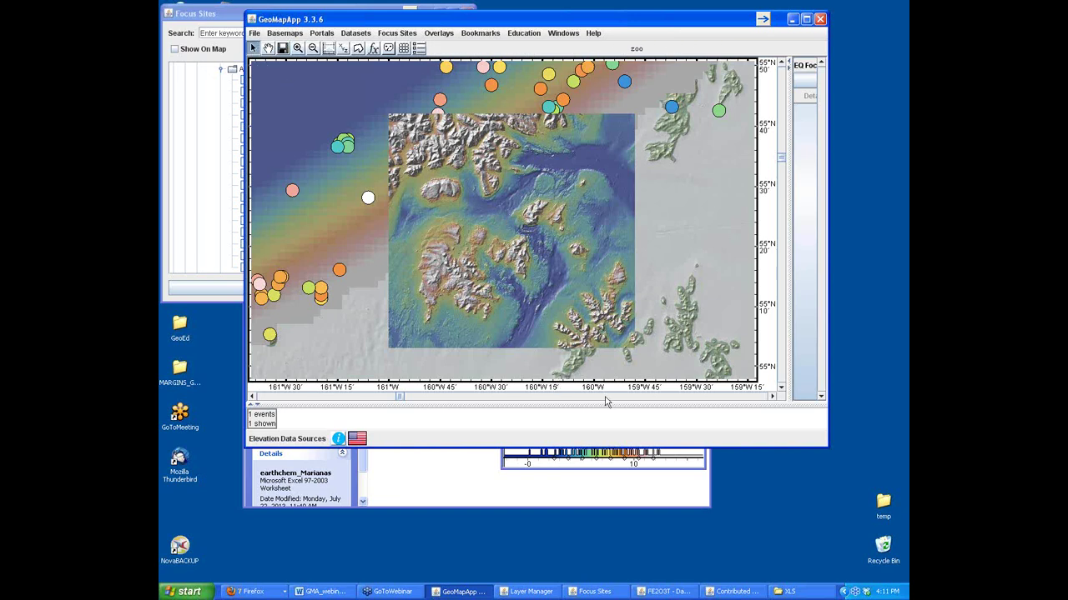
- Restore the Contributed Grids window for Sand Point and place it clear of the bathymetry on the map
{"action": "left_click", "coordinate": [648, 459]}
{"action": "left_click", "coordinate": [732, 592]}
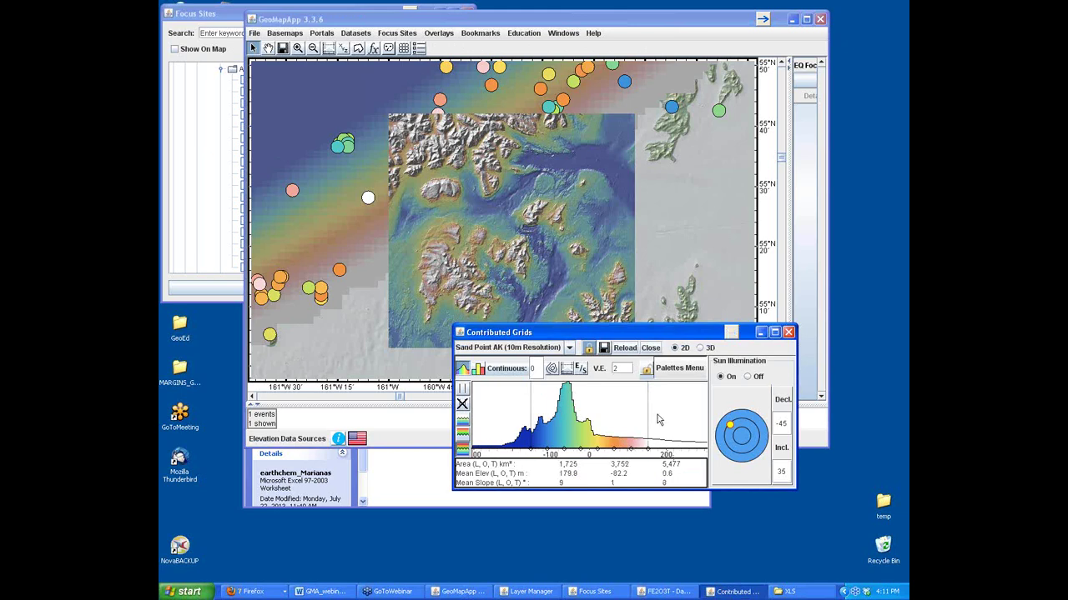
{"action": "left_click_drag", "start_coordinate": [619, 334], "coordinate": [629, 363]}
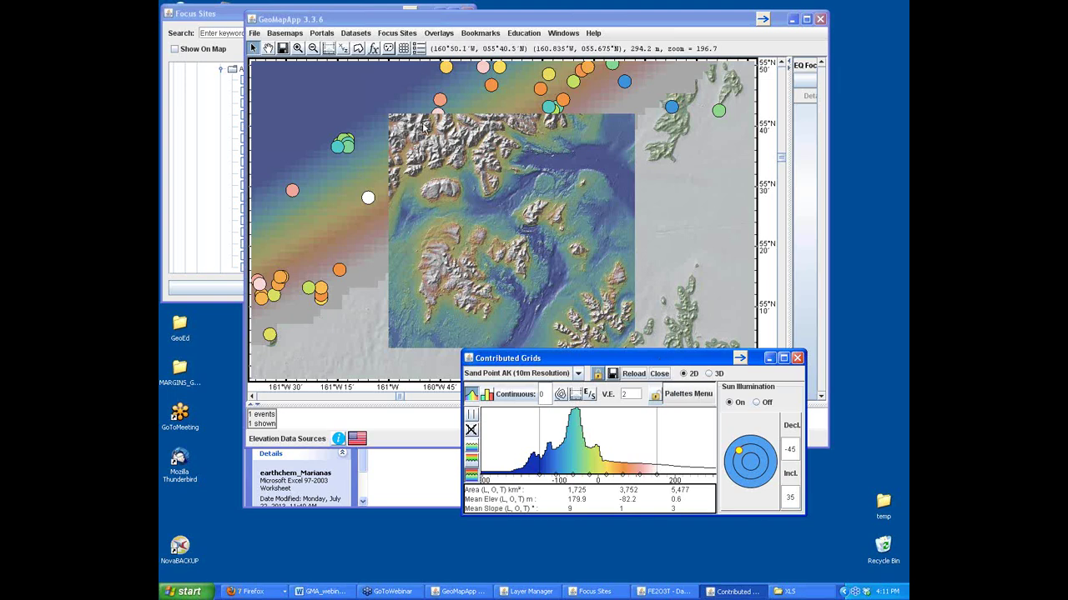
- In the layer stack, slightly reduce the Sand Point grid's opacity and move the geochemistry data table above that grid
{"action": "left_click", "coordinate": [419, 49]}
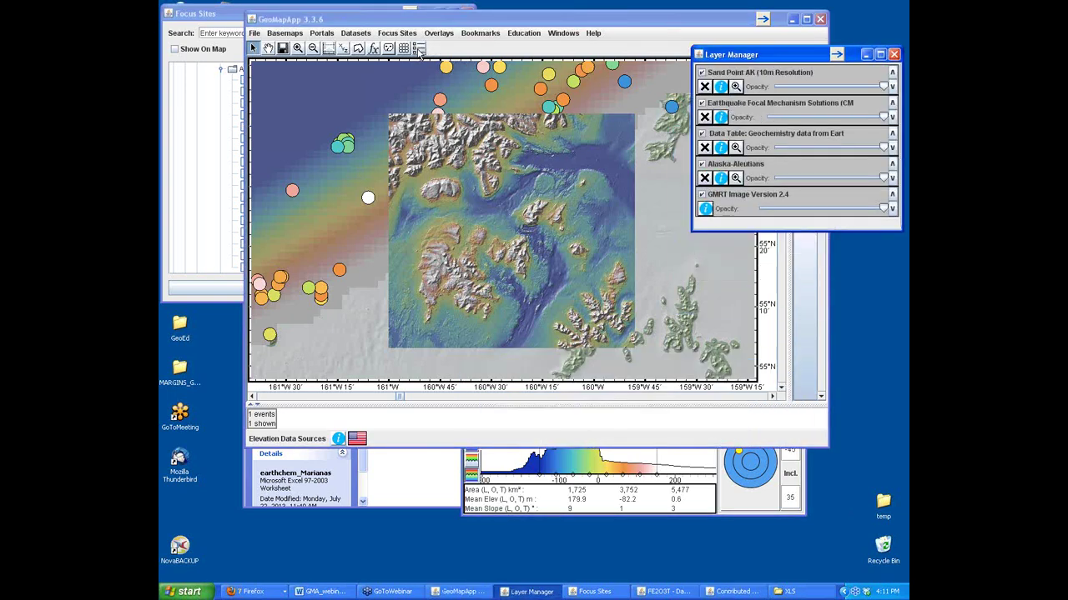
{"action": "left_click_drag", "start_coordinate": [759, 60], "coordinate": [731, 166]}
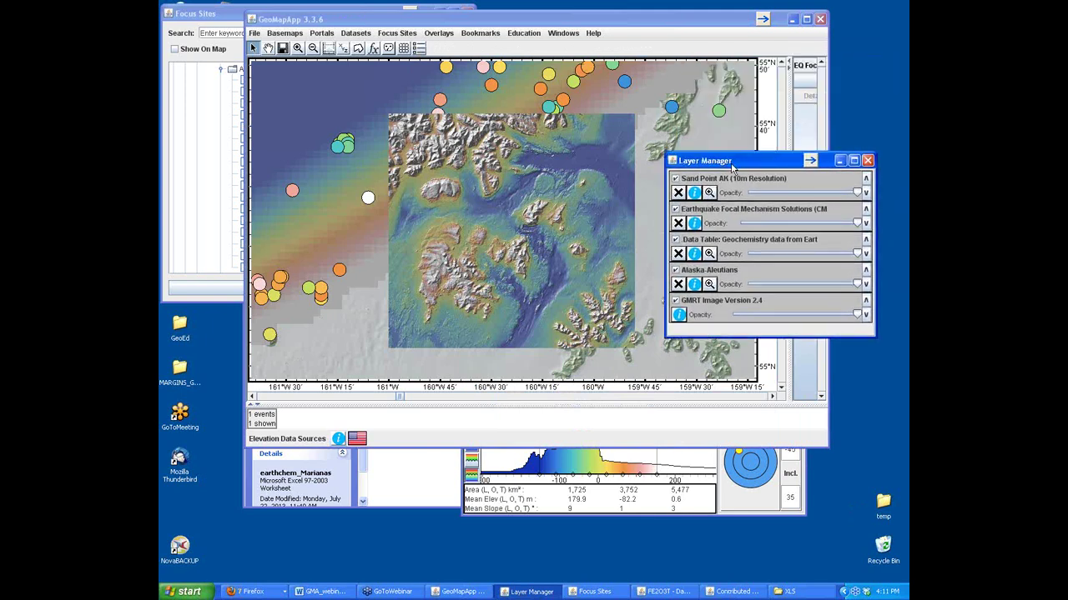
{"action": "mouse_move", "coordinate": [856, 192]}
{"action": "left_mouse_down"}
{"action": "mouse_move", "coordinate": [751, 193]}
{"action": "mouse_move", "coordinate": [852, 193]}
{"action": "left_mouse_up"}
{"action": "mouse_move", "coordinate": [858, 286]}
{"action": "left_mouse_down"}
{"action": "mouse_move", "coordinate": [760, 286]}
{"action": "mouse_move", "coordinate": [857, 286]}
{"action": "left_mouse_up"}
{"action": "left_click", "coordinate": [866, 240]}
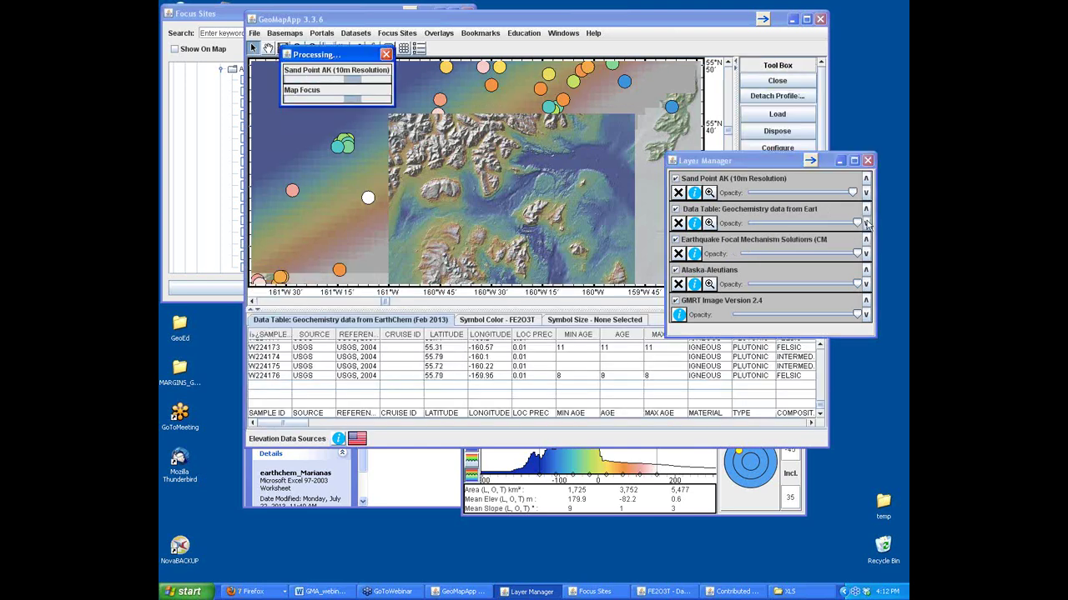
{"action": "left_click", "coordinate": [866, 208]}
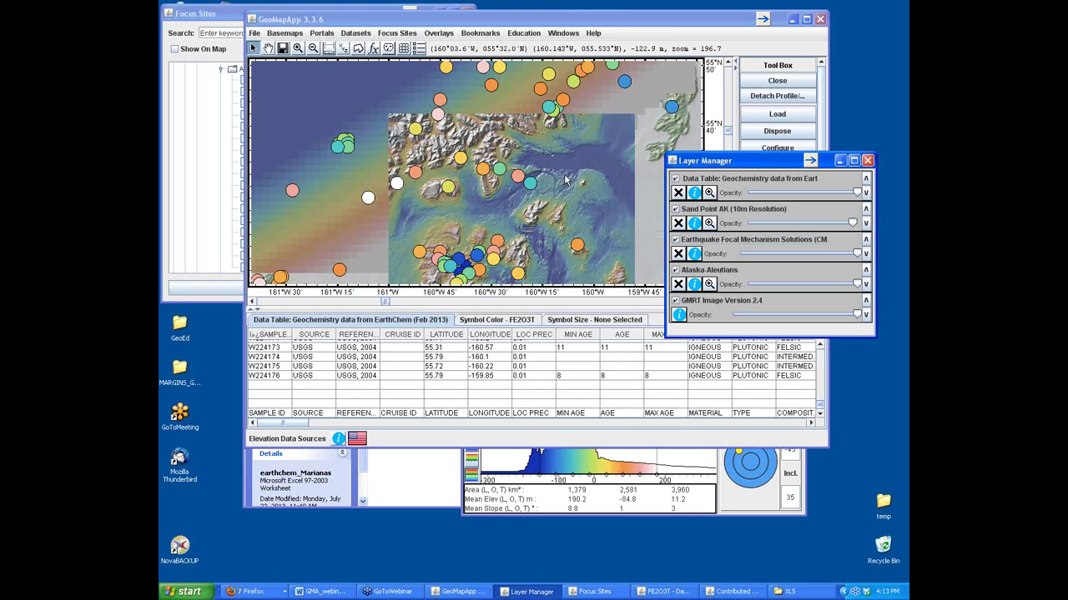
- View the geochemistry samples over the wider Alaska Peninsula, keeping the Layer Manager window clear of the map
{"action": "left_click", "coordinate": [312, 47]}
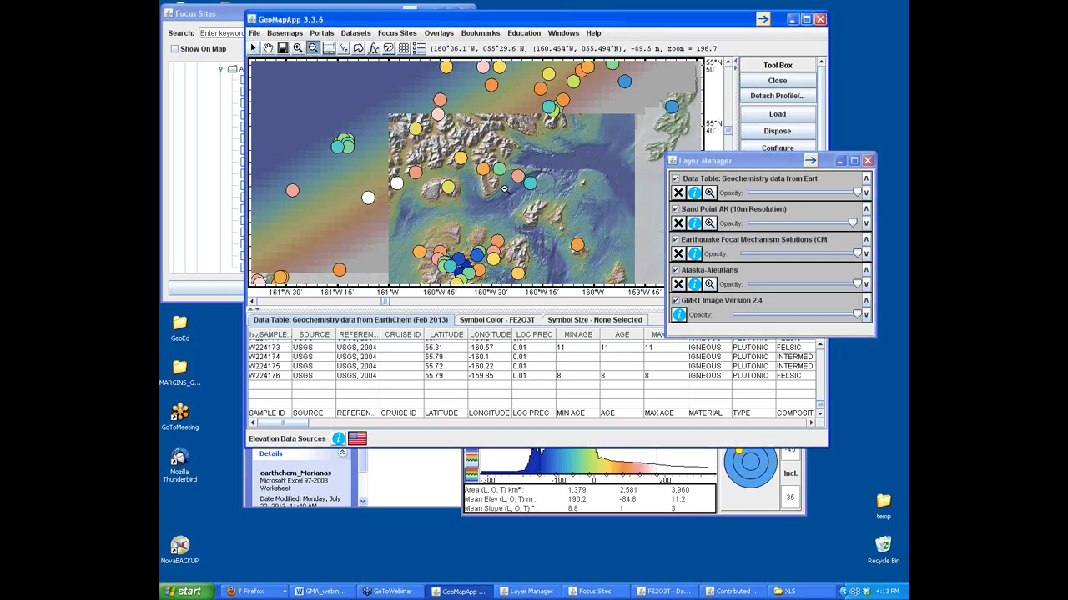
{"action": "left_click", "coordinate": [504, 190]}
{"action": "left_click", "coordinate": [504, 190]}
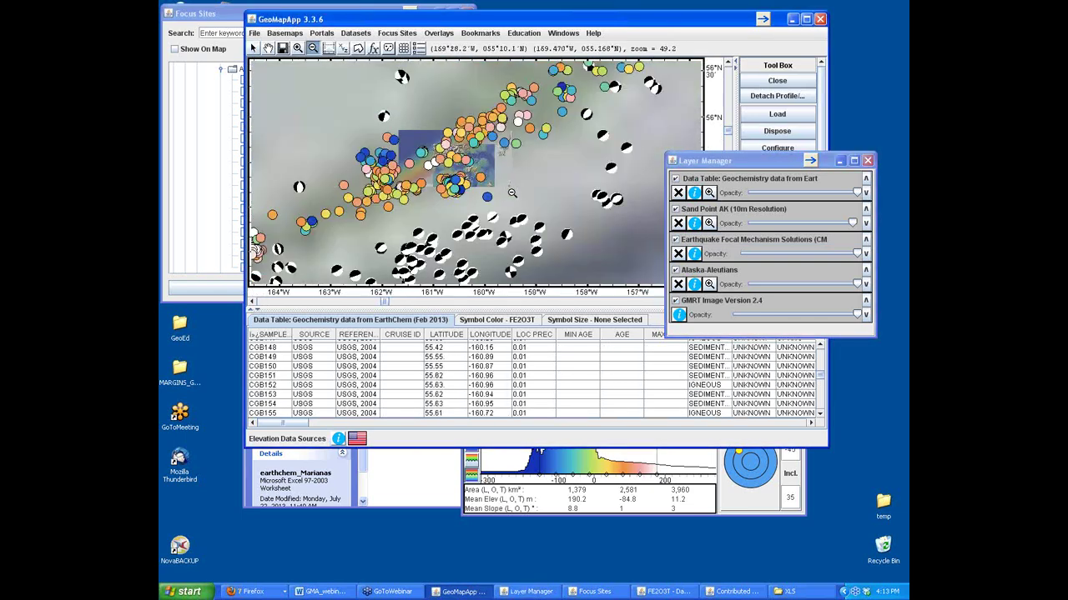
{"action": "left_click_drag", "start_coordinate": [750, 161], "coordinate": [704, 386]}
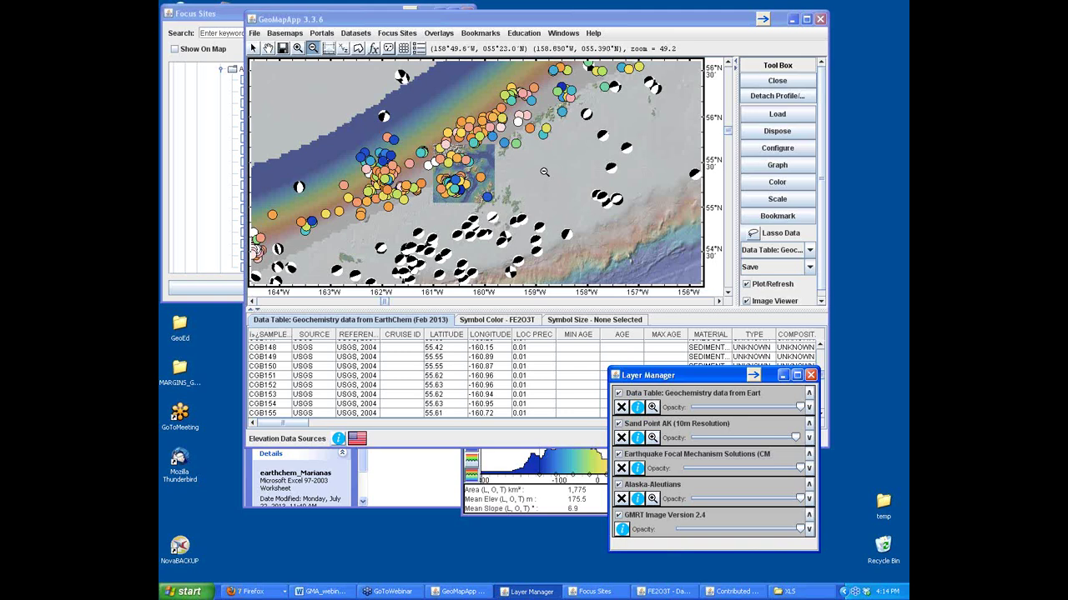
{"action": "left_click_drag", "start_coordinate": [696, 382], "coordinate": [628, 184]}
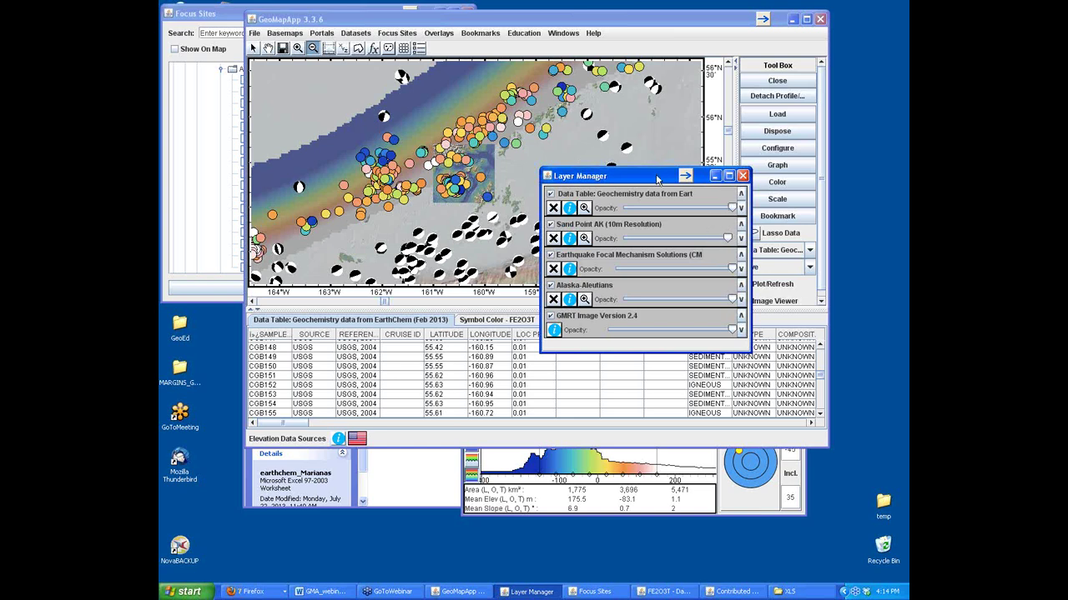
{"action": "left_click_drag", "start_coordinate": [656, 182], "coordinate": [649, 334]}
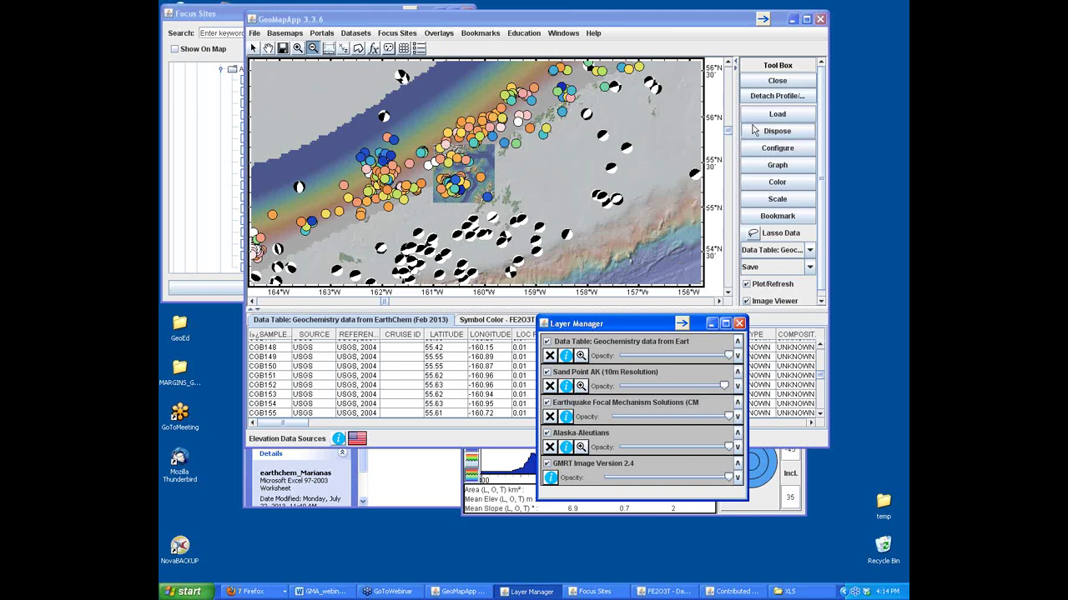
- Close the Alaska session and restart GeoMapApp with the Mercator base map
{"action": "left_click", "coordinate": [776, 80]}
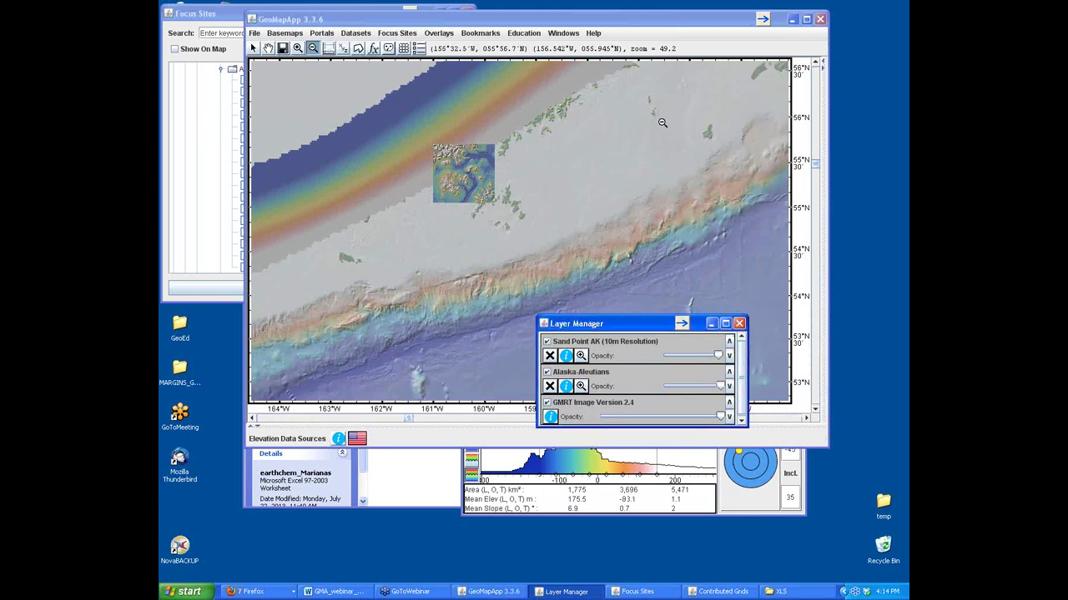
{"action": "left_click", "coordinate": [821, 20]}
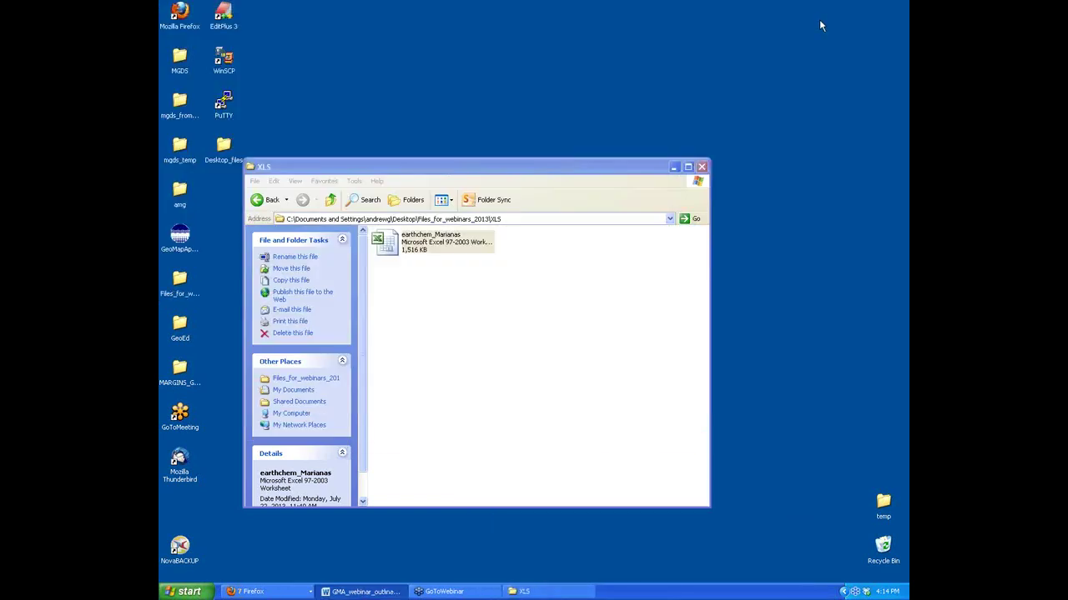
{"action": "left_click", "coordinate": [180, 240]}
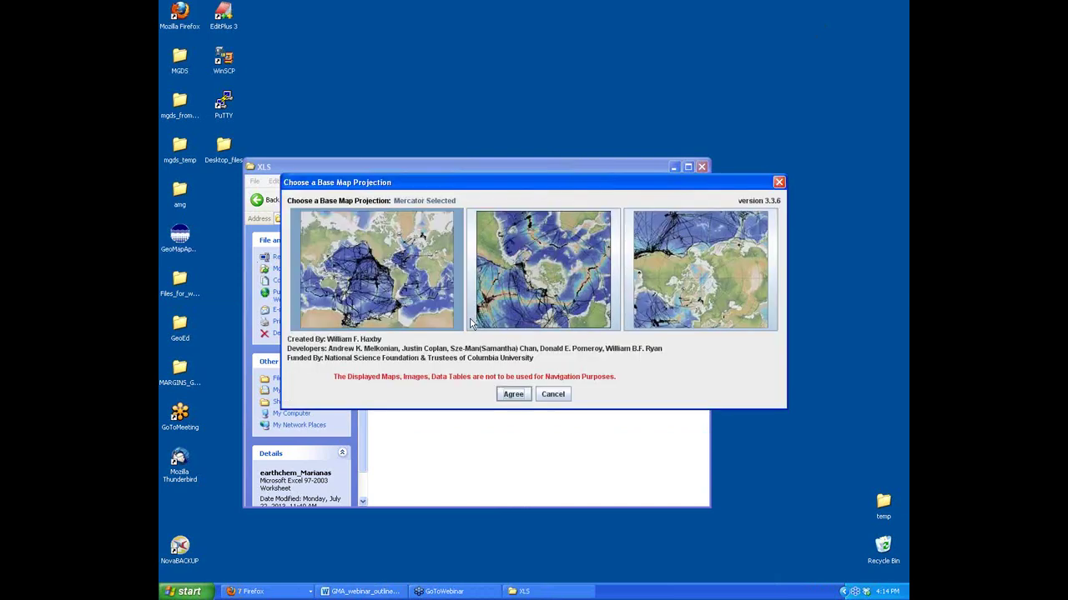
{"action": "left_click", "coordinate": [515, 395]}
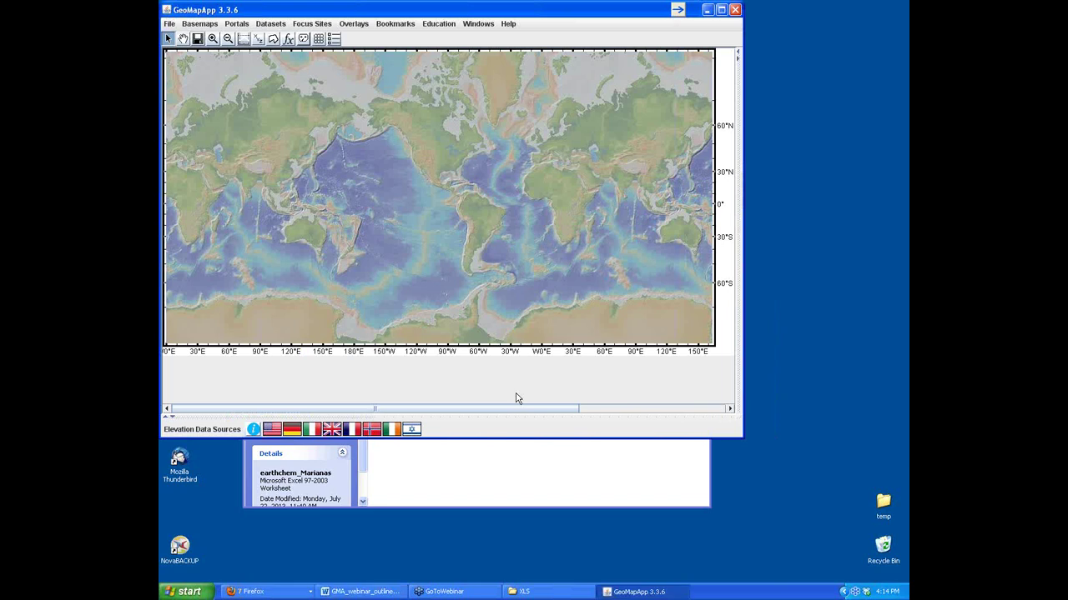
{"action": "left_click_drag", "start_coordinate": [316, 14], "coordinate": [399, 49]}
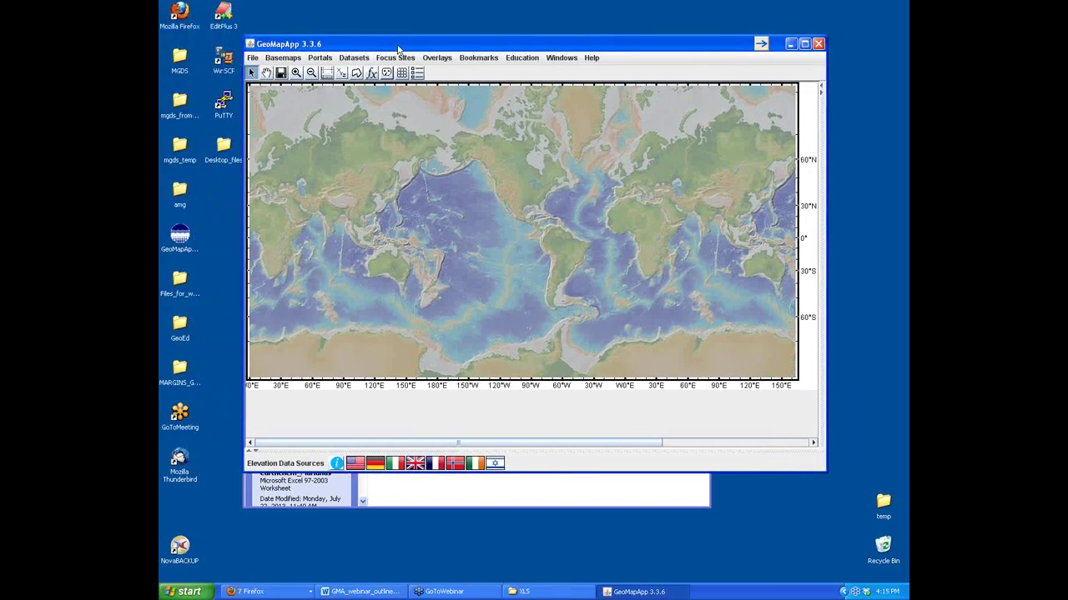
- Load the Smithsonian Global Volcanism Program List and widen its URL column, minimizing the Layer Manager
{"action": "left_click", "coordinate": [351, 59]}
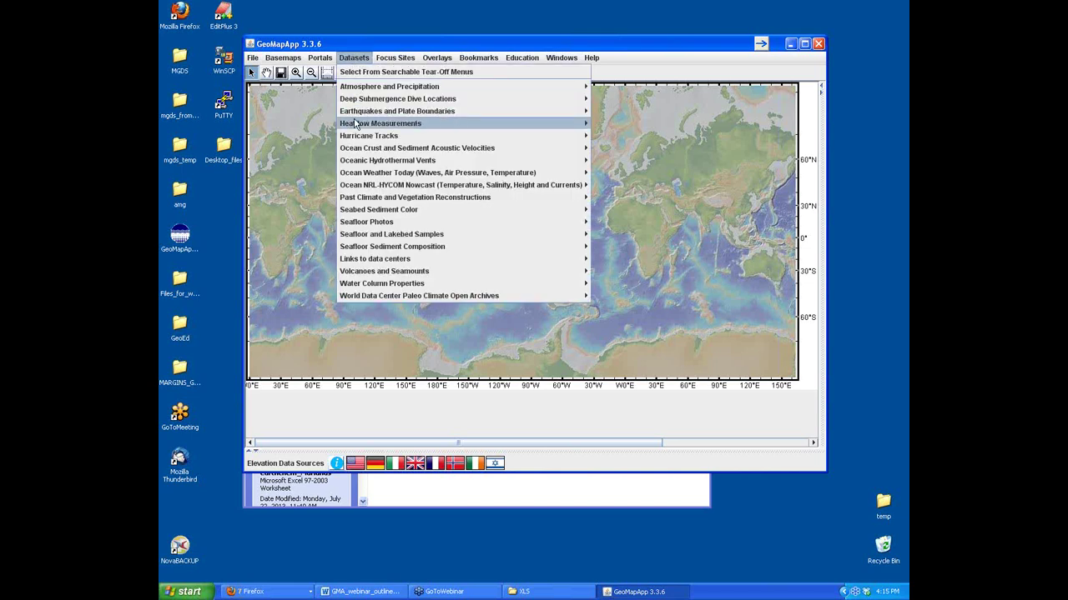
{"action": "mouse_move", "coordinate": [389, 275]}
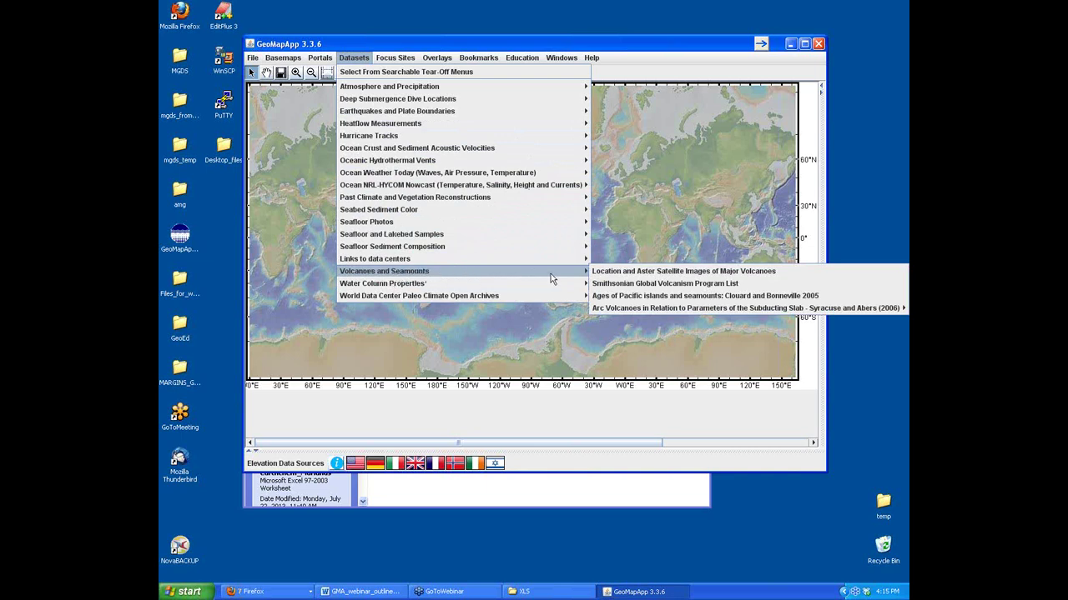
{"action": "left_click", "coordinate": [630, 284]}
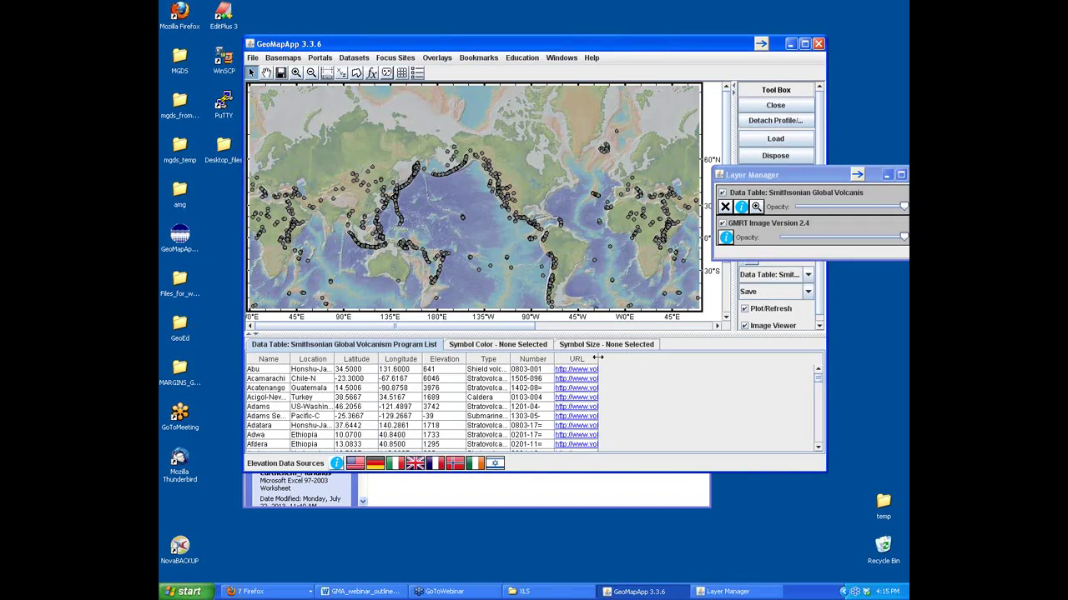
{"action": "left_click_drag", "start_coordinate": [597, 360], "coordinate": [711, 360]}
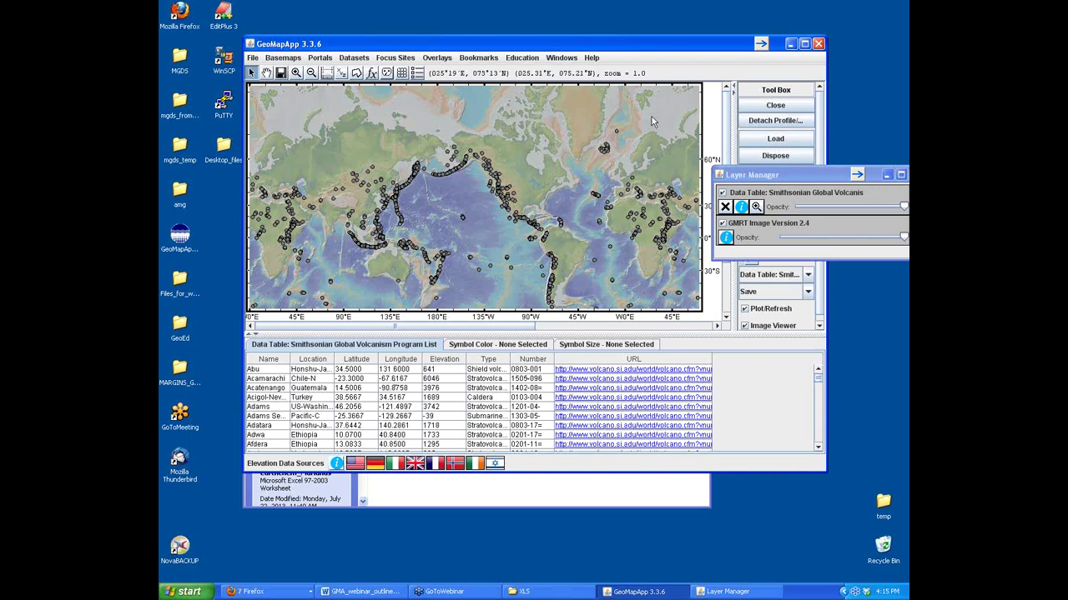
{"action": "left_click", "coordinate": [886, 175]}
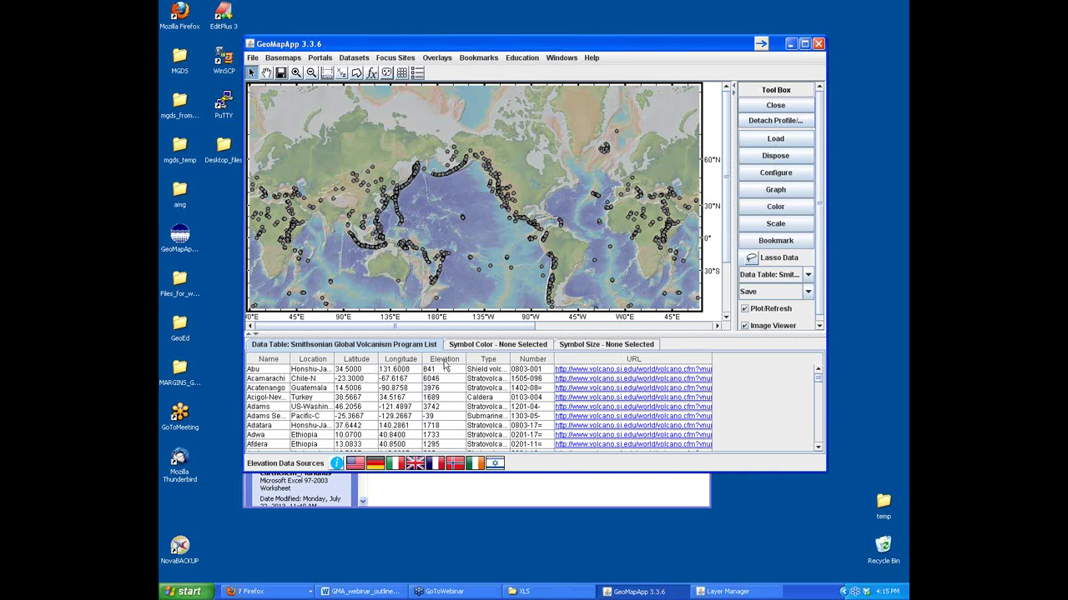
- Sort the volcano table by descending elevation, by latitude in both directions, and alphabetically by name
{"action": "left_click", "coordinate": [444, 360]}
{"action": "left_click", "coordinate": [444, 363]}
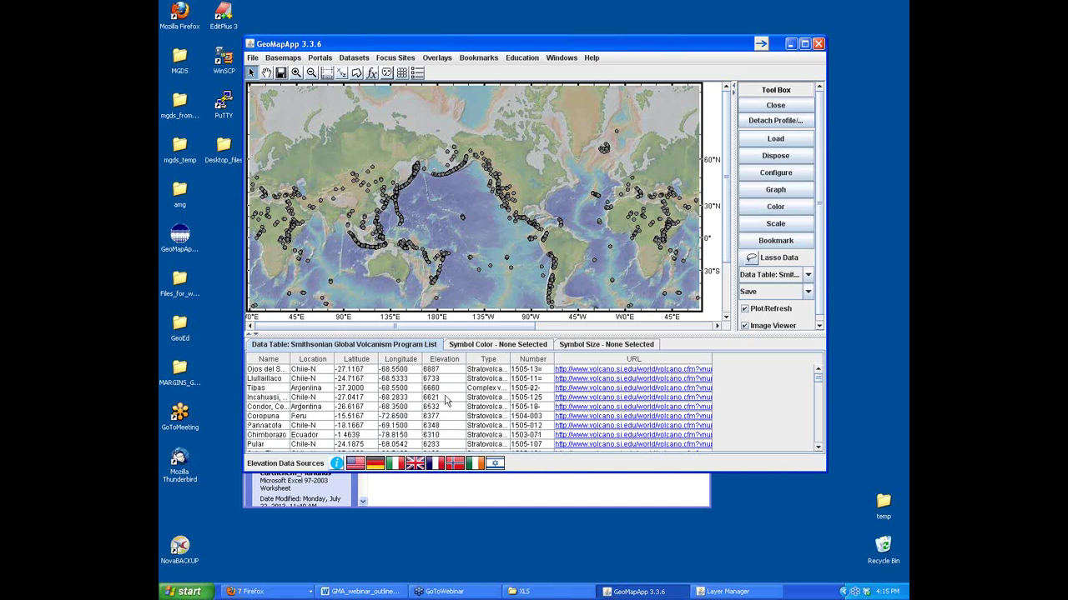
{"action": "left_click", "coordinate": [361, 363]}
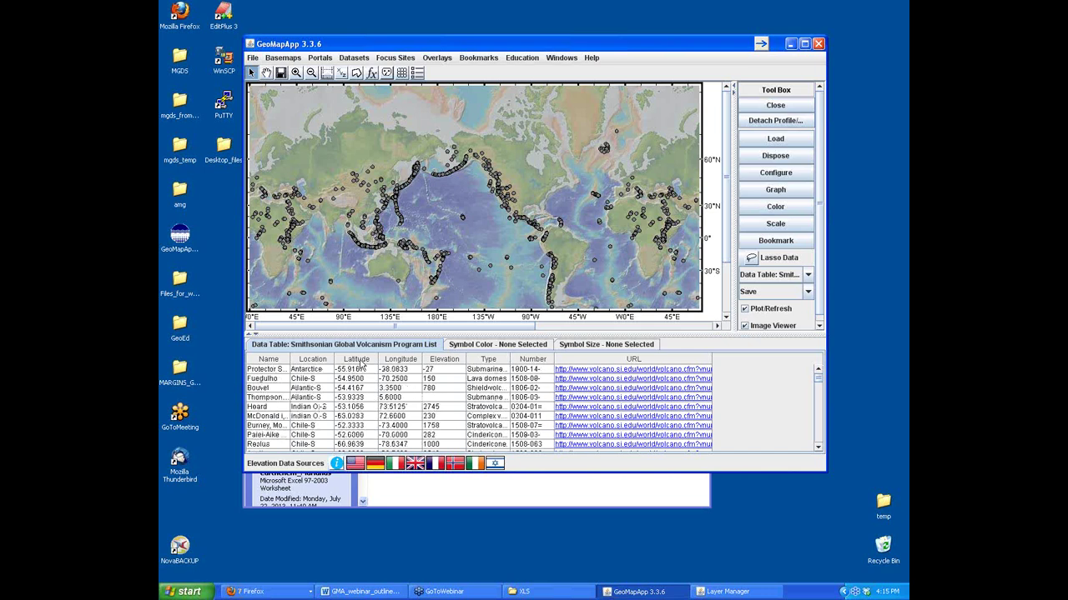
{"action": "left_click", "coordinate": [361, 364]}
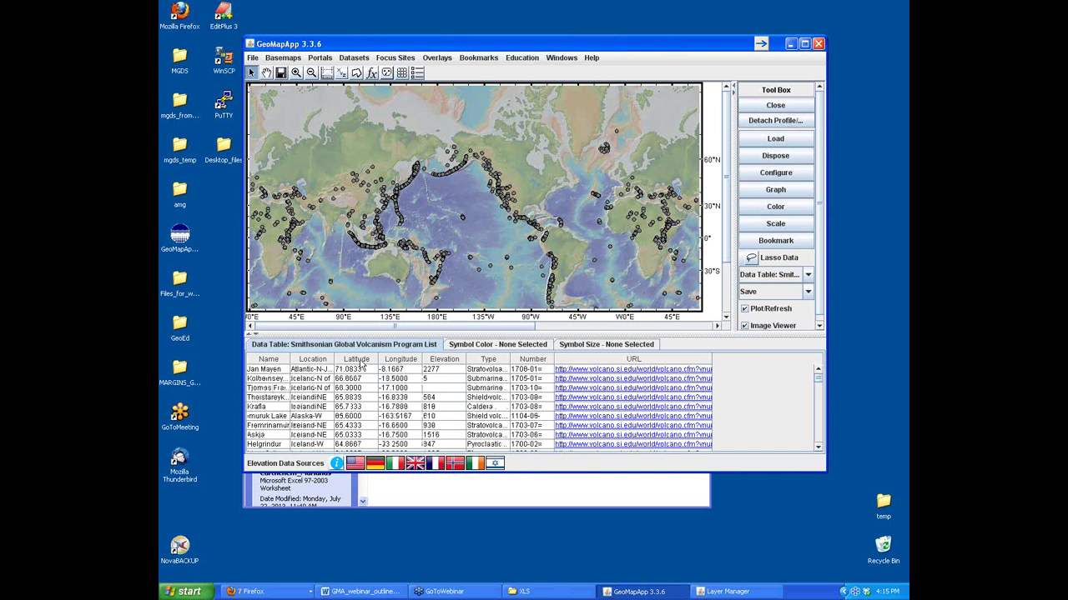
{"action": "left_click", "coordinate": [273, 364]}
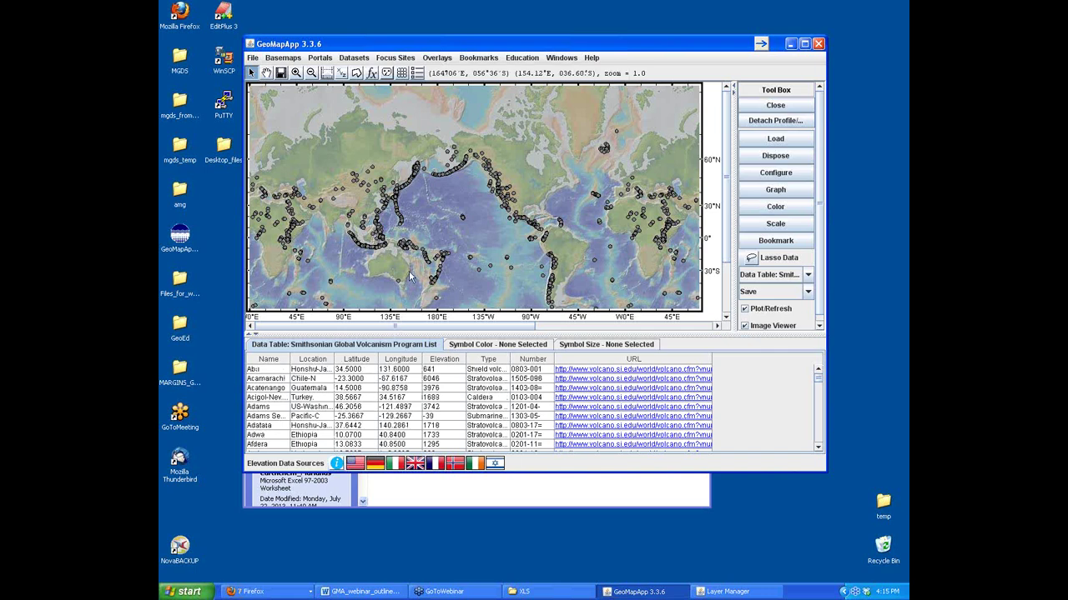
- Select the Kilimanjaro volcano on a close-up map of East Africa
{"action": "left_click", "coordinate": [295, 73]}
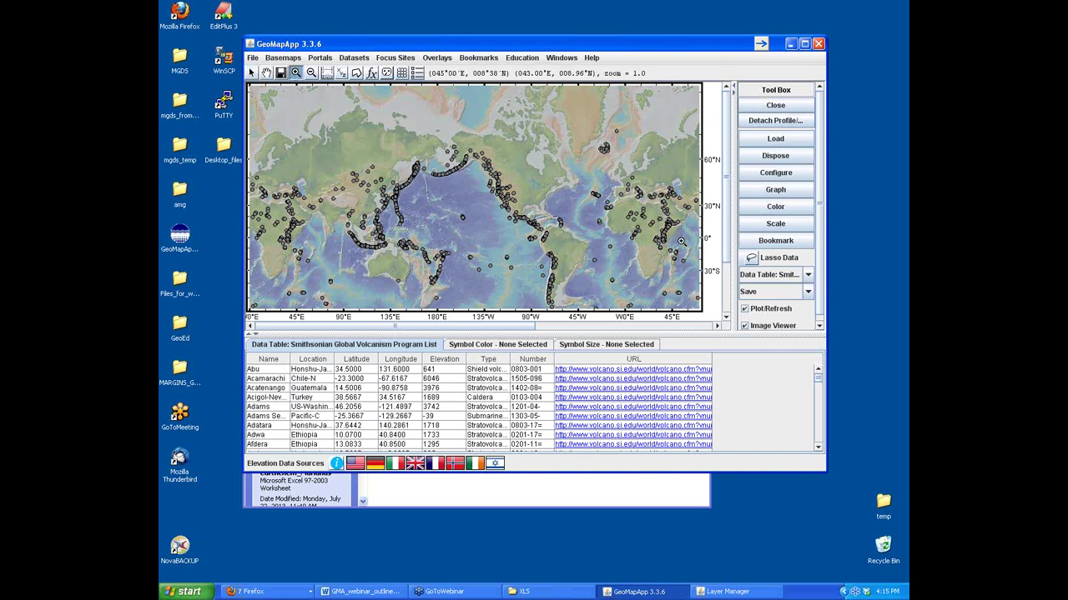
{"action": "left_click_drag", "start_coordinate": [680, 241], "coordinate": [644, 227]}
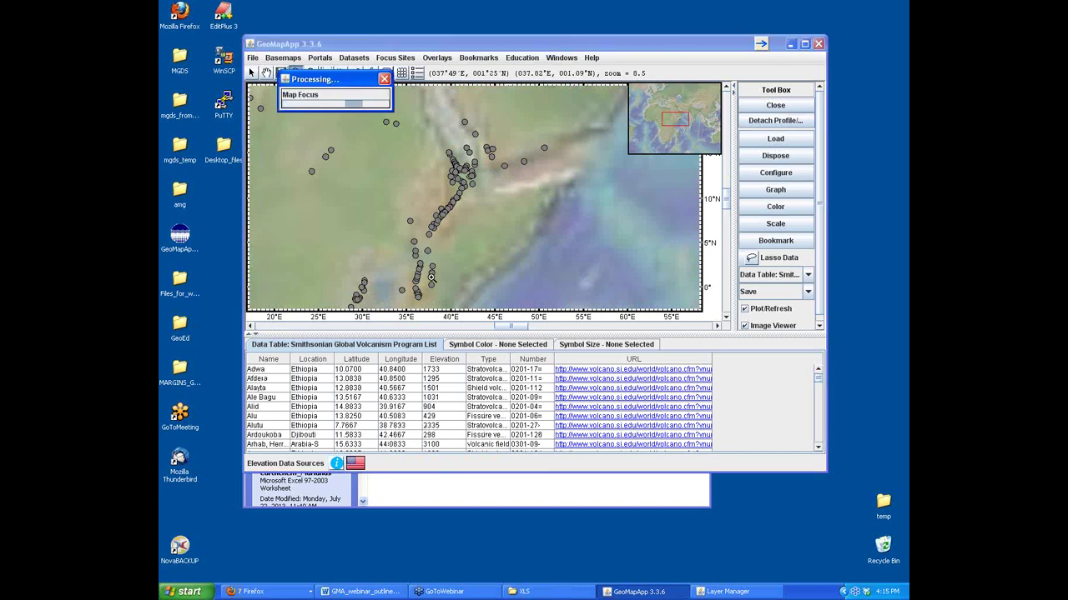
{"action": "left_click", "coordinate": [432, 282]}
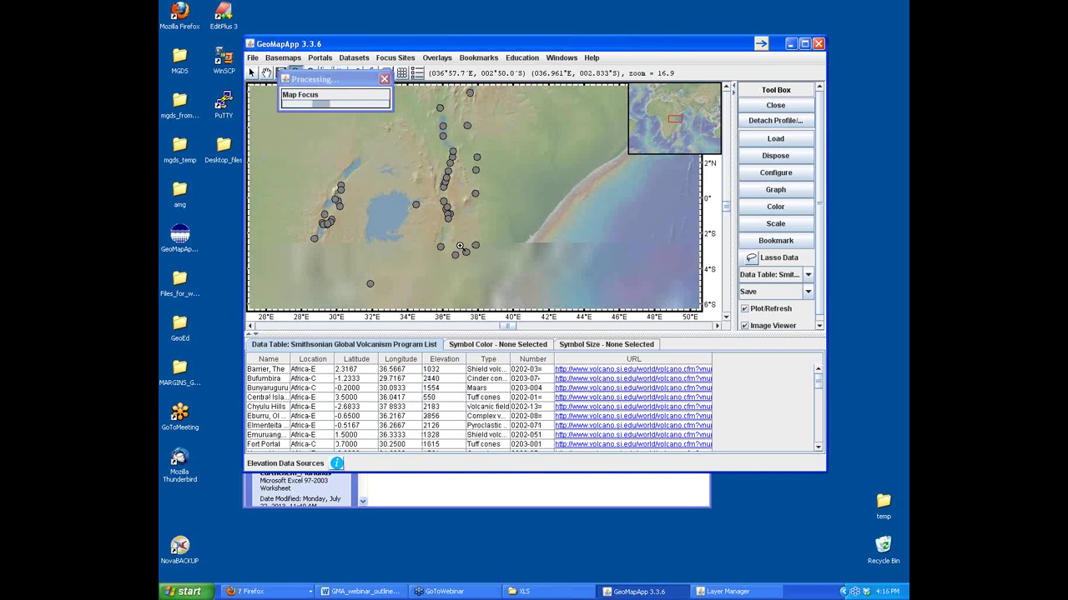
{"action": "left_click", "coordinate": [459, 246]}
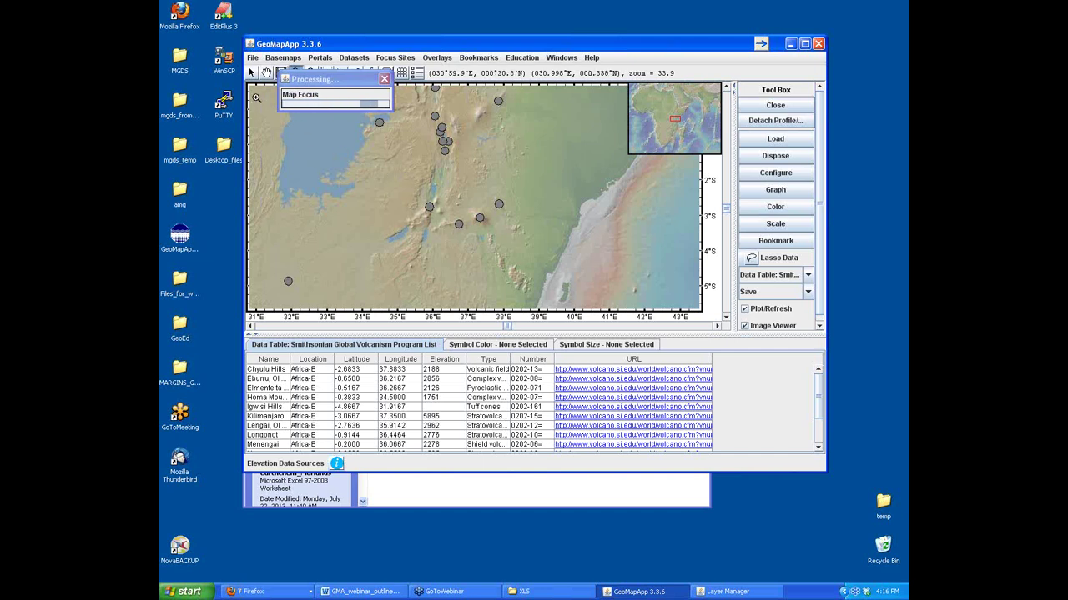
{"action": "left_click", "coordinate": [254, 74]}
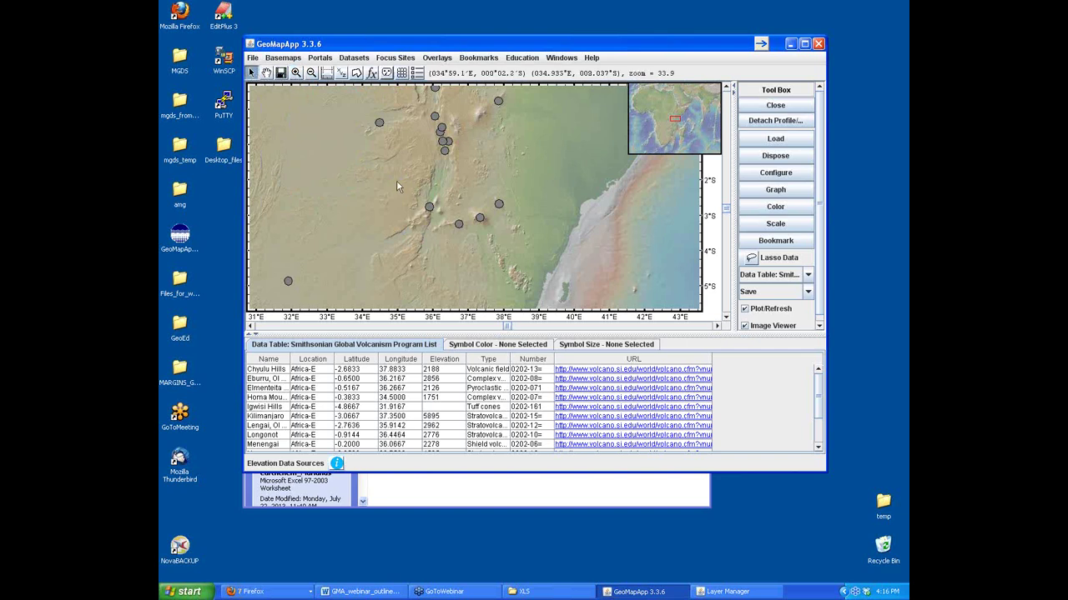
{"action": "left_click", "coordinate": [479, 217]}
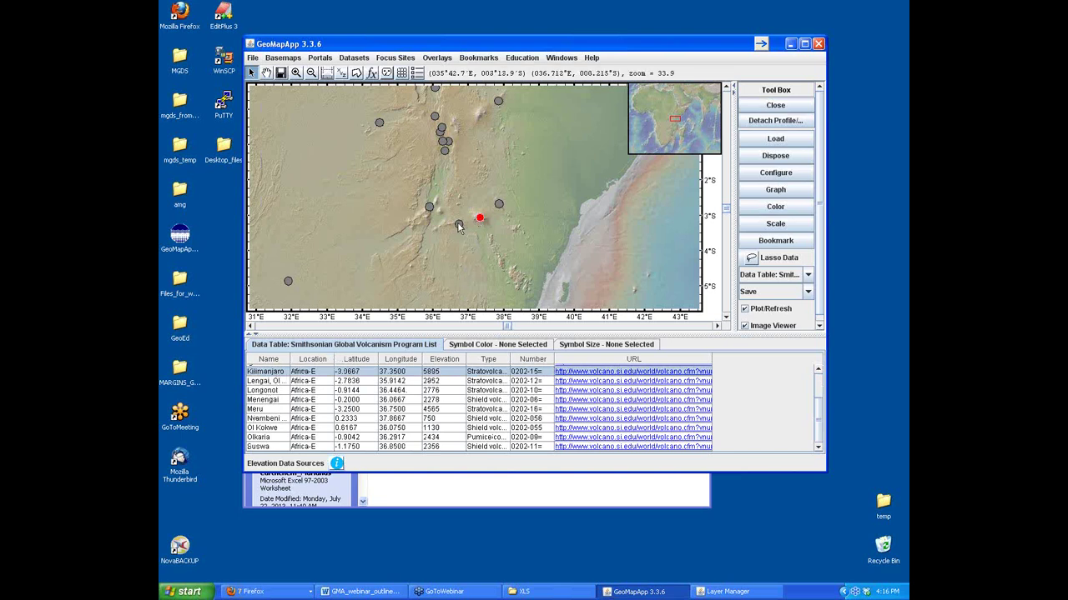
- Select the Meru volcano beside Kilimanjaro and view its linked Global Volcanism Program page, minimizing the browser when done
{"action": "left_click", "coordinate": [459, 225]}
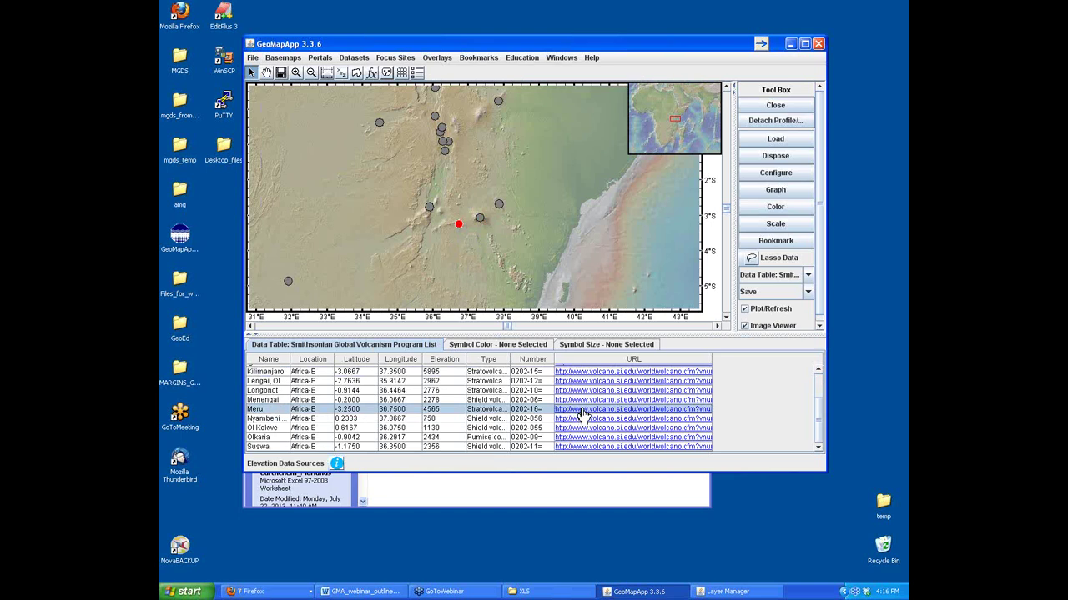
{"action": "left_click", "coordinate": [582, 413]}
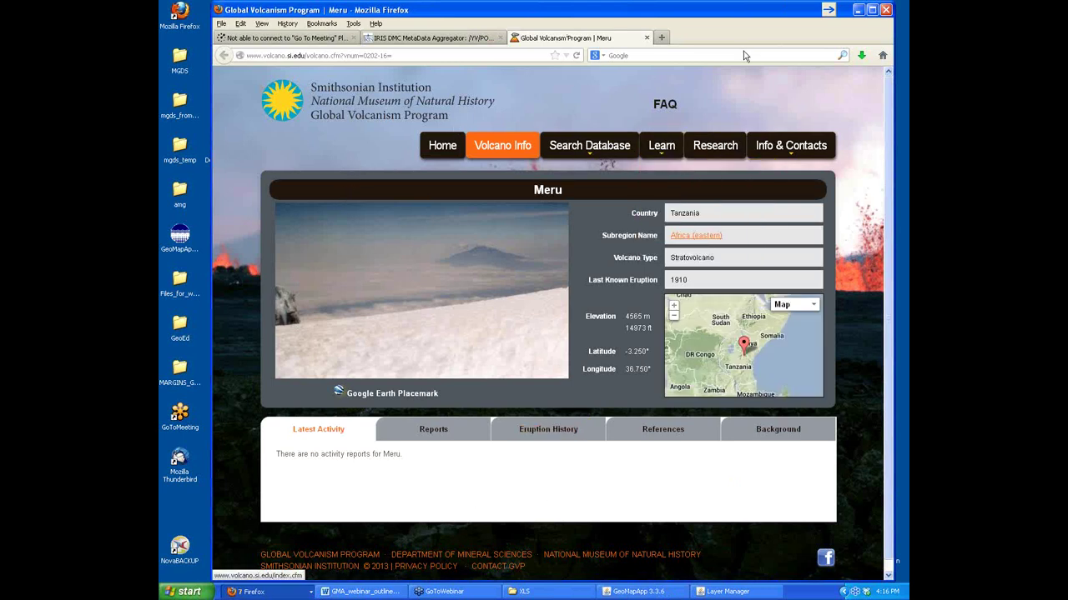
{"action": "left_click", "coordinate": [858, 10]}
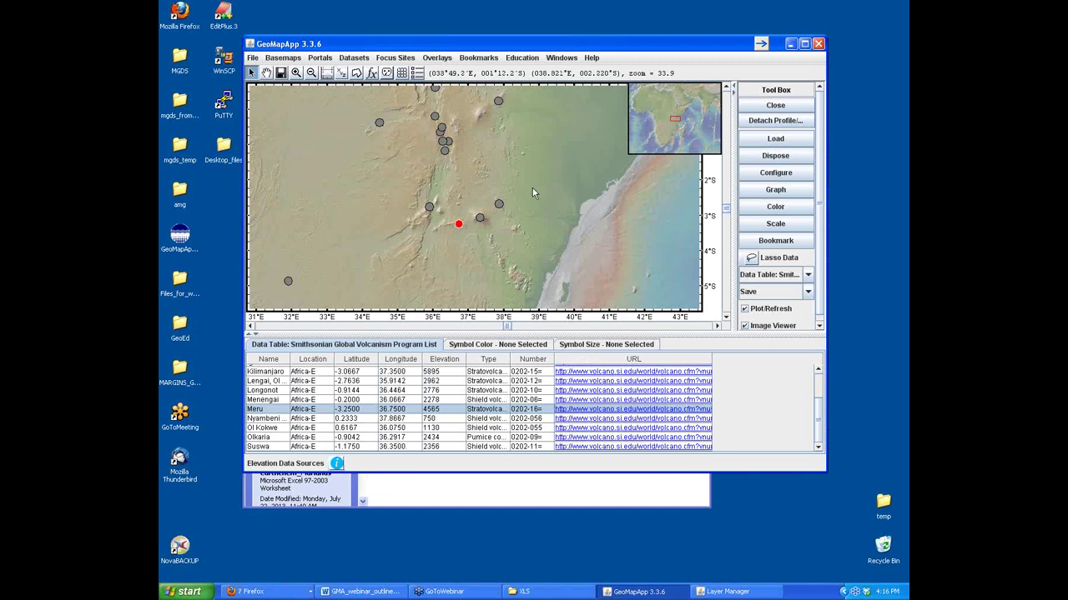
- At global scale, load the Earthquakes Magnitude >5.5 (1973-2013) (quick) table from the searchable dataset list
{"action": "left_click", "coordinate": [476, 58]}
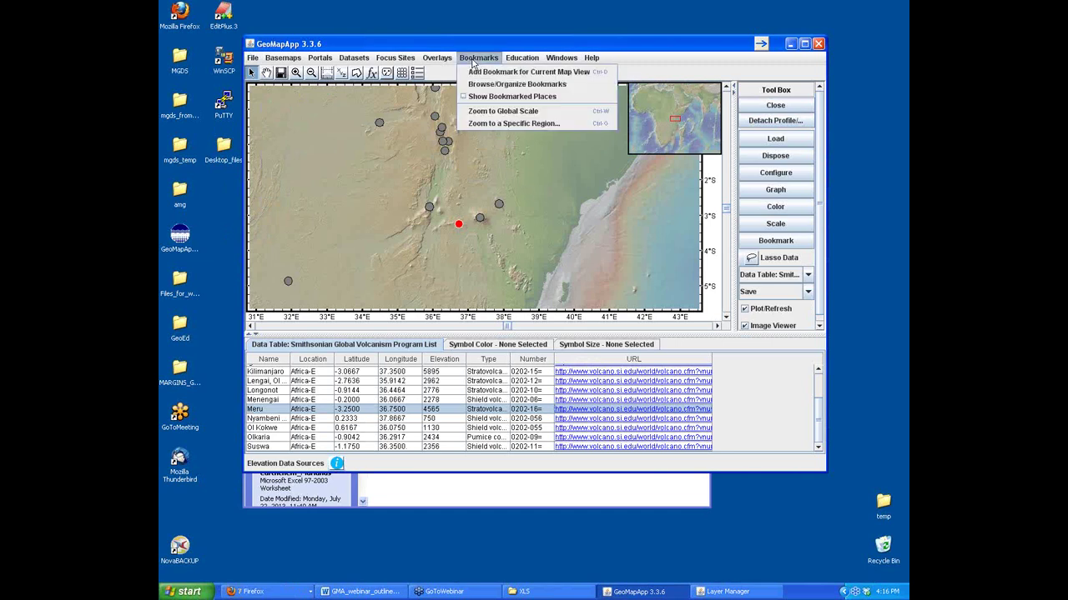
{"action": "left_click", "coordinate": [491, 111]}
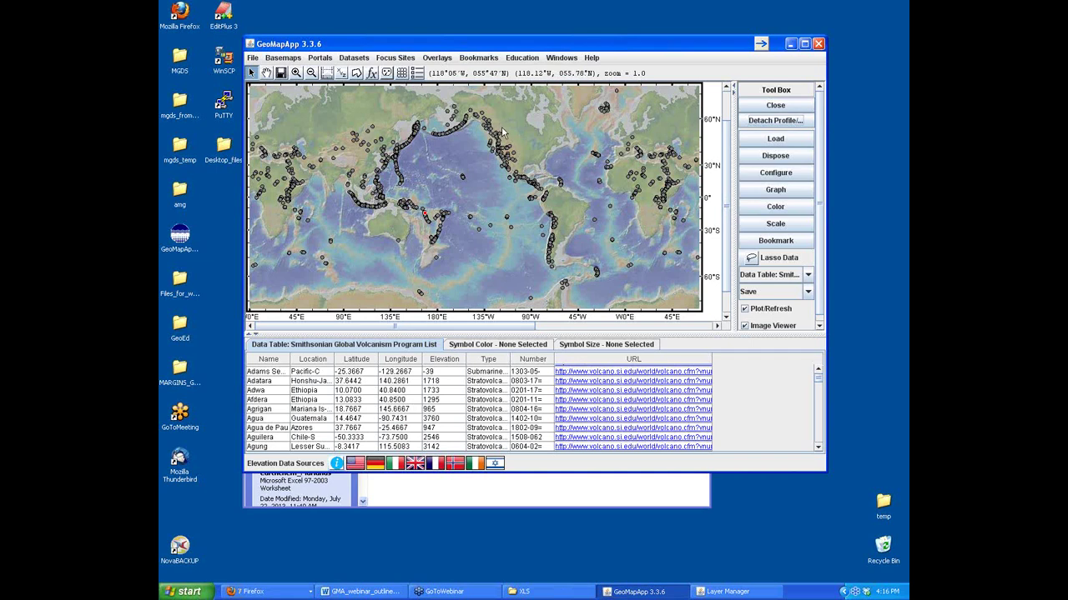
{"action": "left_click", "coordinate": [355, 62]}
{"action": "mouse_move", "coordinate": [363, 112]}
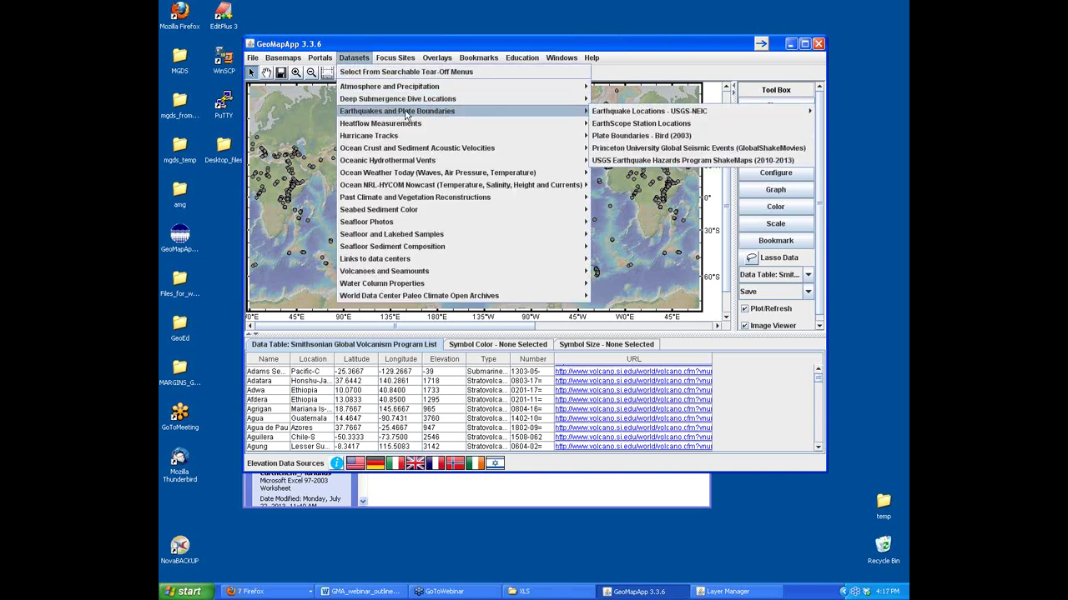
{"action": "left_click", "coordinate": [435, 75]}
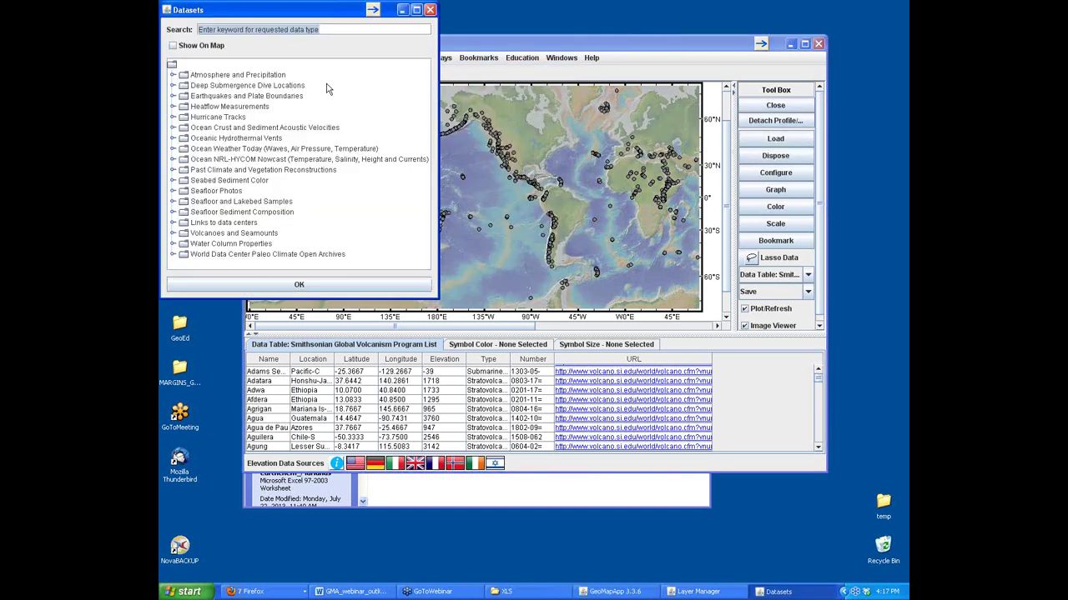
{"action": "left_click", "coordinate": [174, 97]}
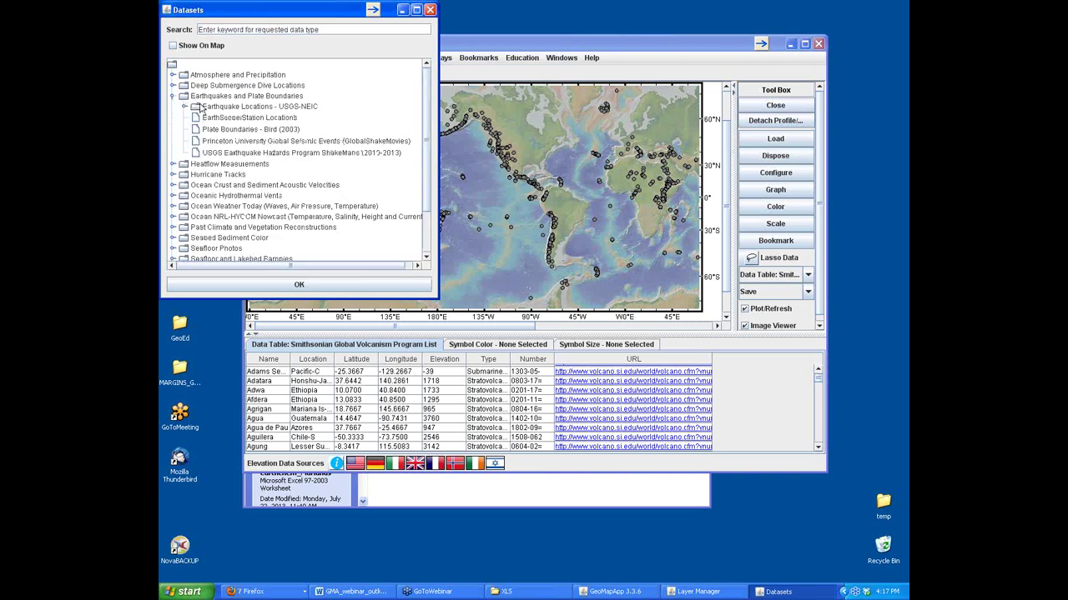
{"action": "left_click", "coordinate": [185, 107]}
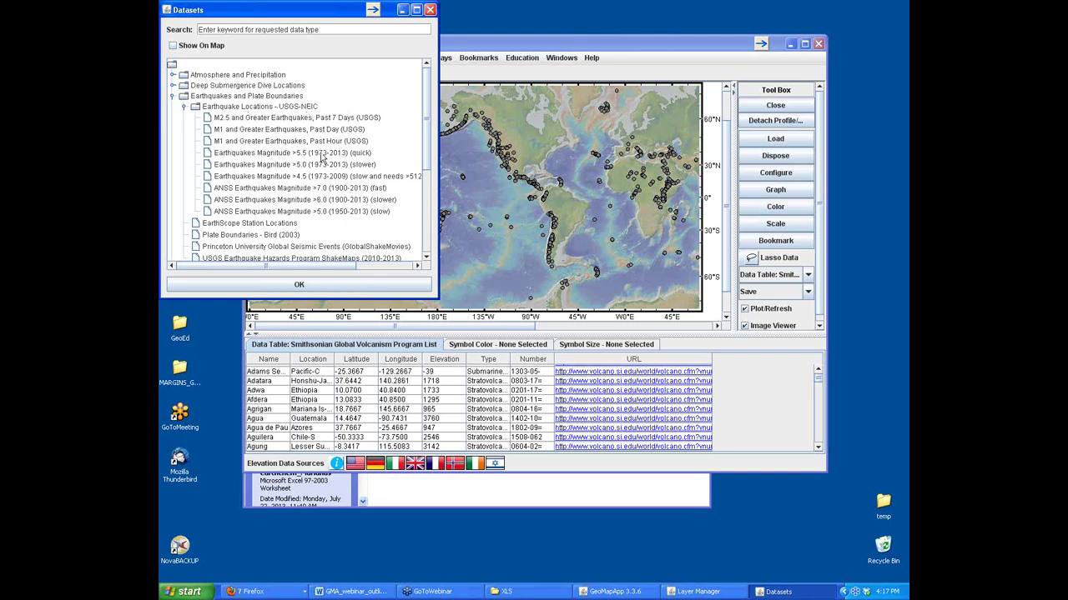
{"action": "left_click", "coordinate": [286, 158]}
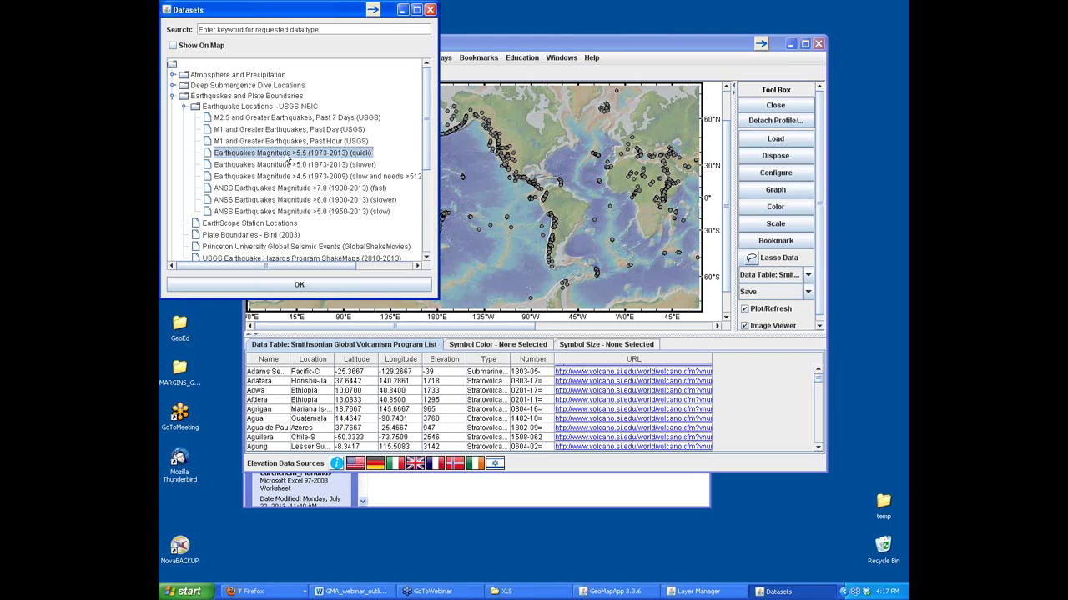
{"action": "left_click", "coordinate": [302, 285]}
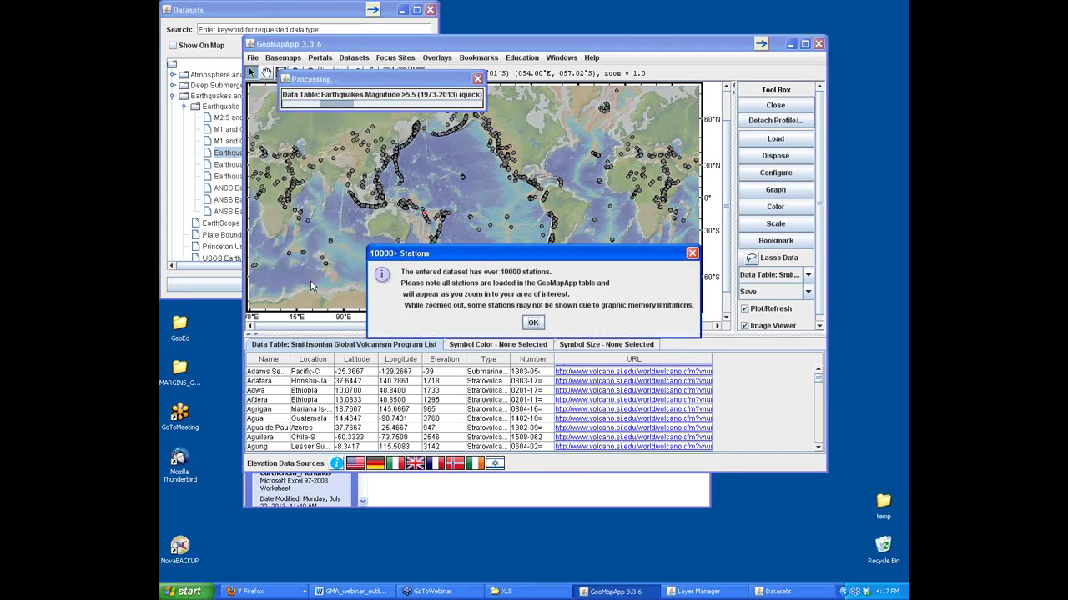
{"action": "left_click", "coordinate": [533, 324]}
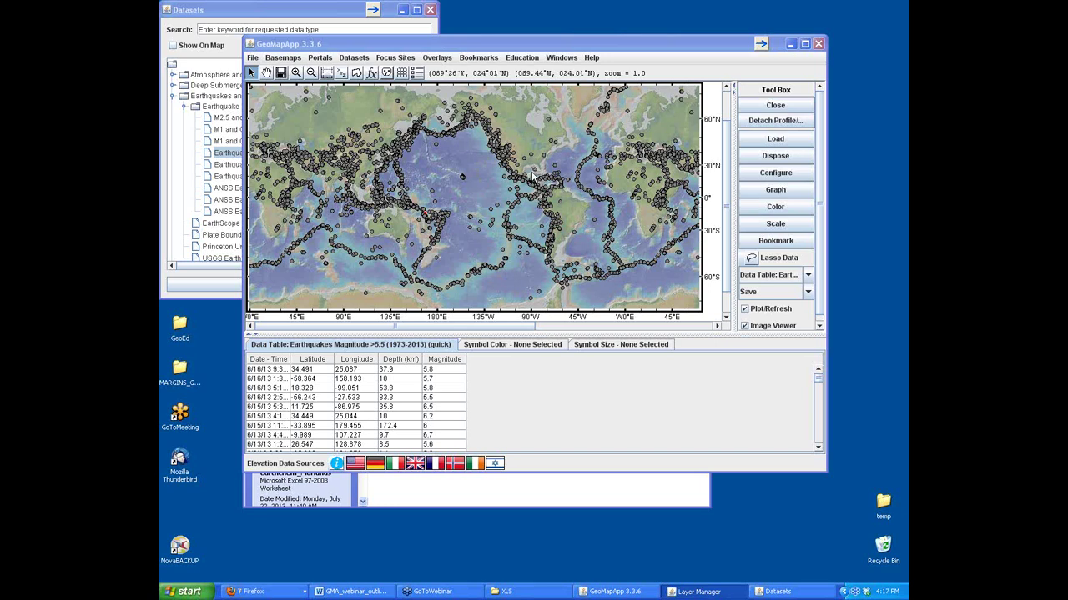
- Color the earthquake symbols by Depth (km) and move the depth histogram window lower, off most of the map
{"action": "left_click", "coordinate": [775, 206]}
{"action": "left_click", "coordinate": [573, 255]}
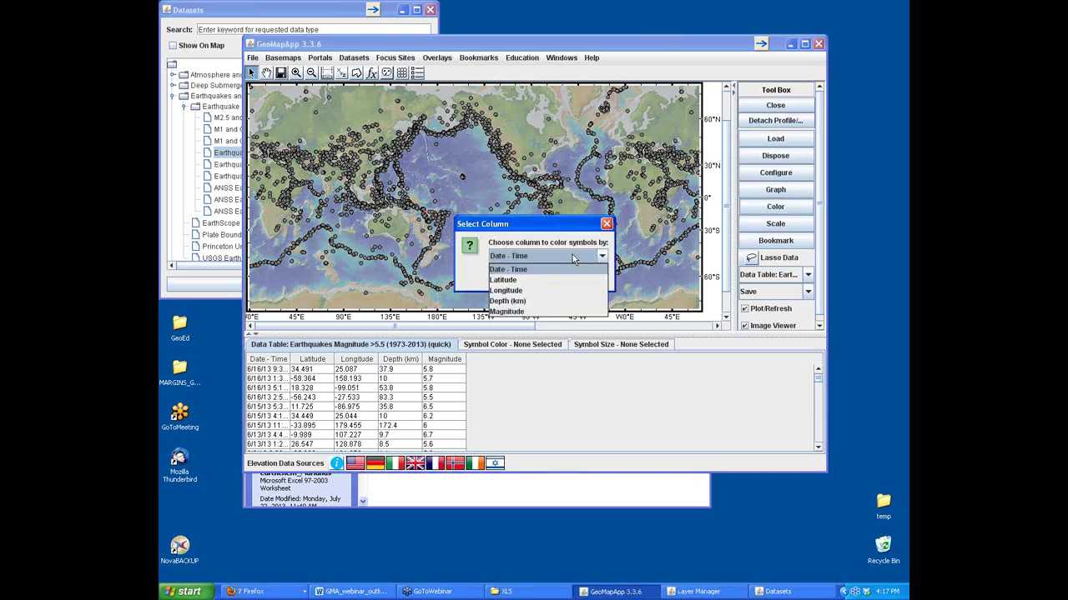
{"action": "left_click", "coordinate": [538, 301]}
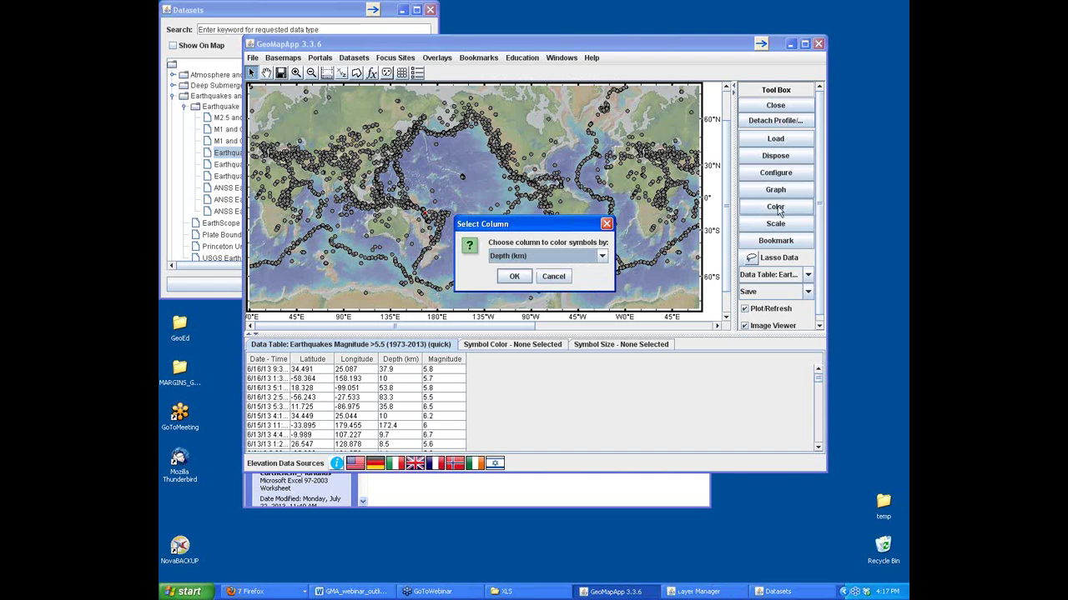
{"action": "left_click", "coordinate": [515, 276]}
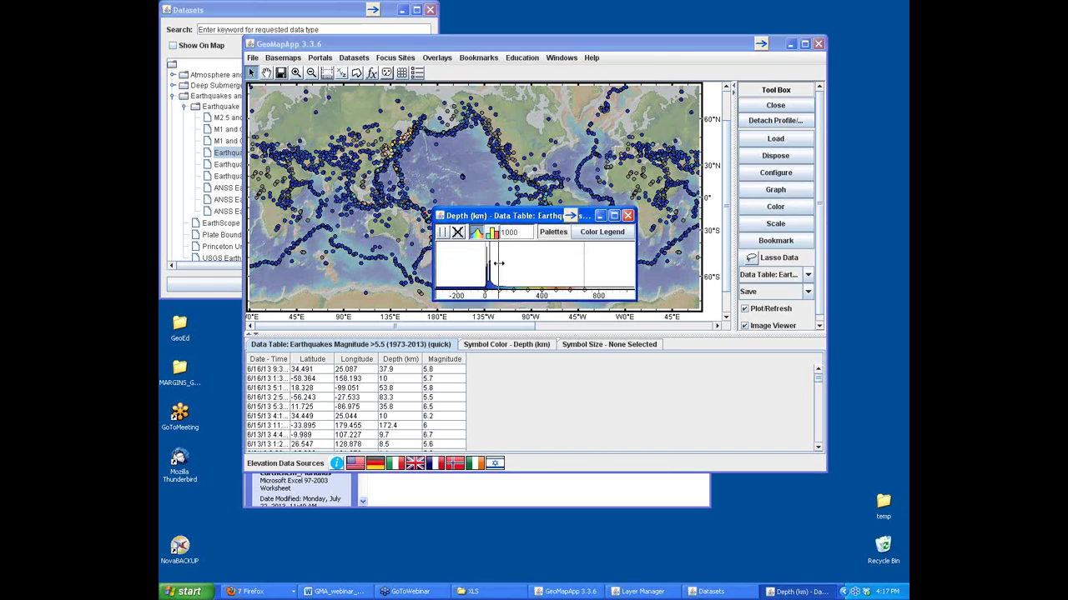
{"action": "left_click_drag", "start_coordinate": [505, 219], "coordinate": [553, 310]}
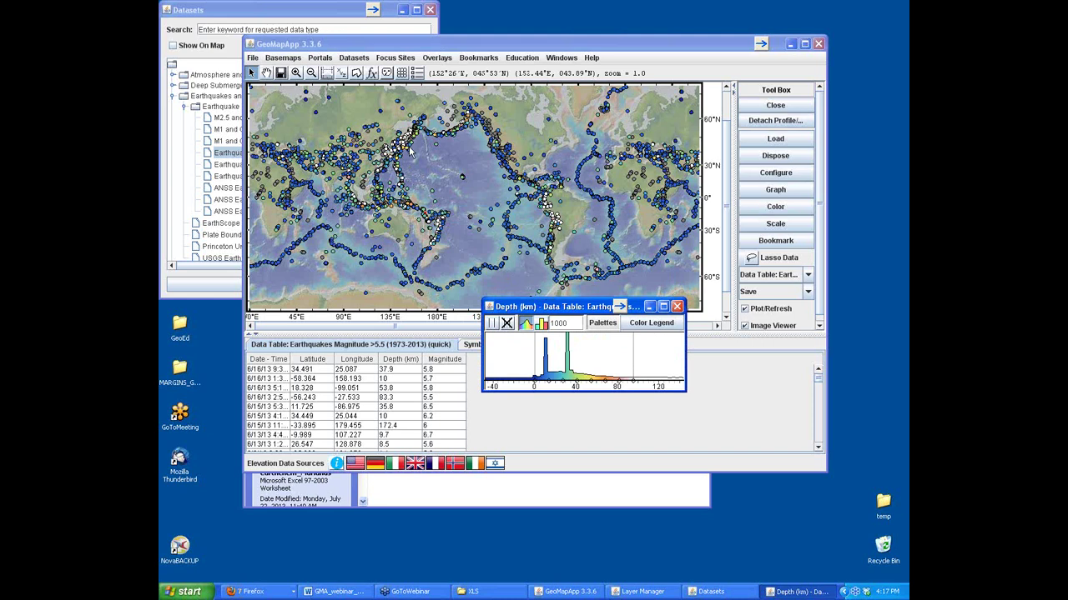
- Examine the depth-colored earthquakes along the subduction zones around Japan and the northwest Pacific
{"action": "left_click", "coordinate": [296, 74]}
{"action": "left_click", "coordinate": [461, 176]}
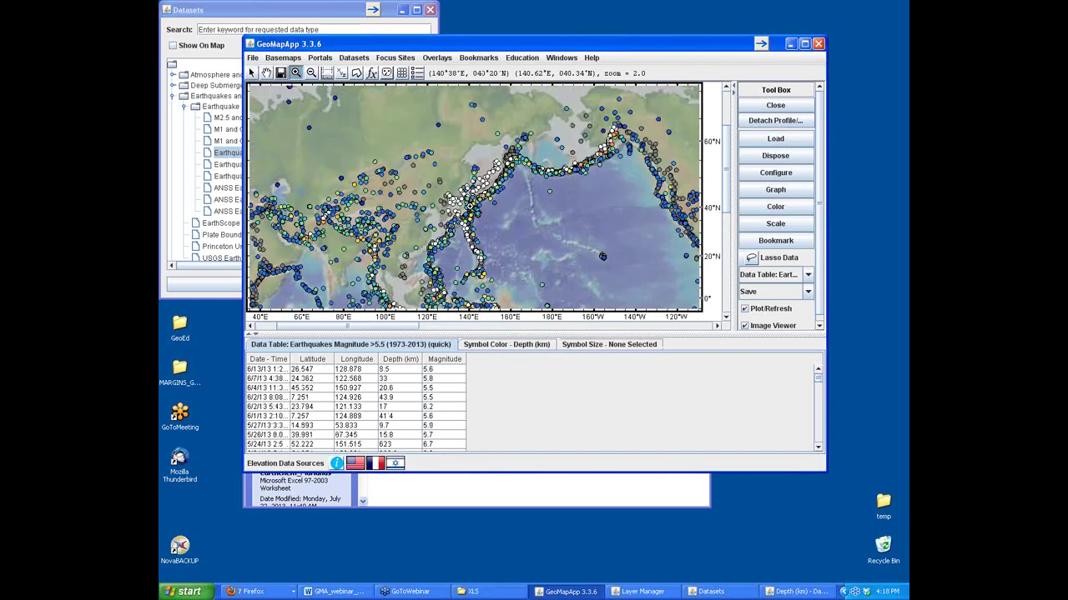
{"action": "left_click", "coordinate": [476, 204]}
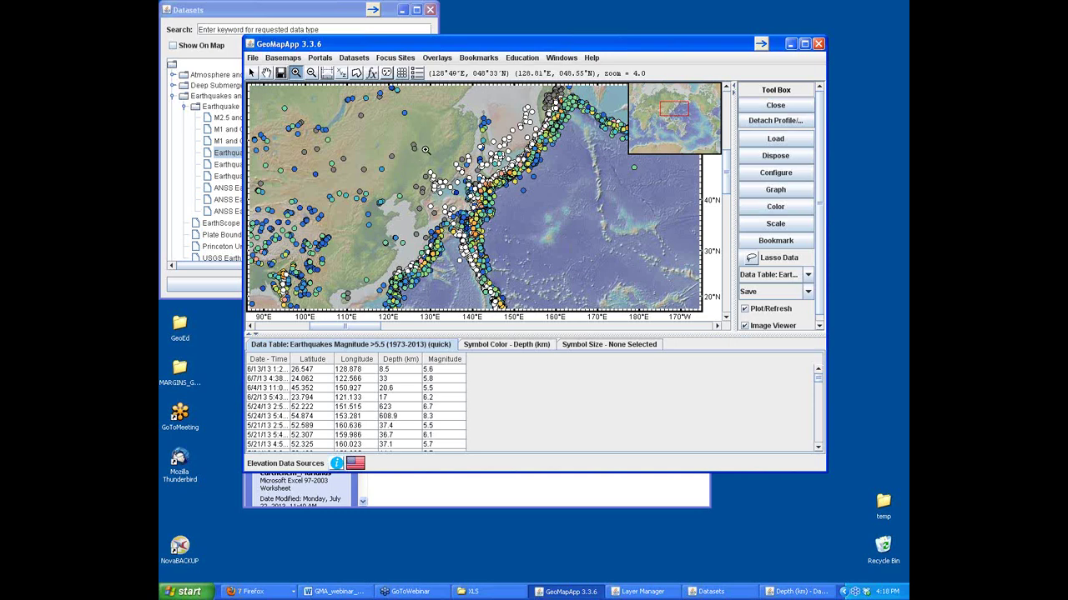
- Close the Layer Manager and make the Smithsonian volcano table the active dataset
{"action": "left_click", "coordinate": [418, 74]}
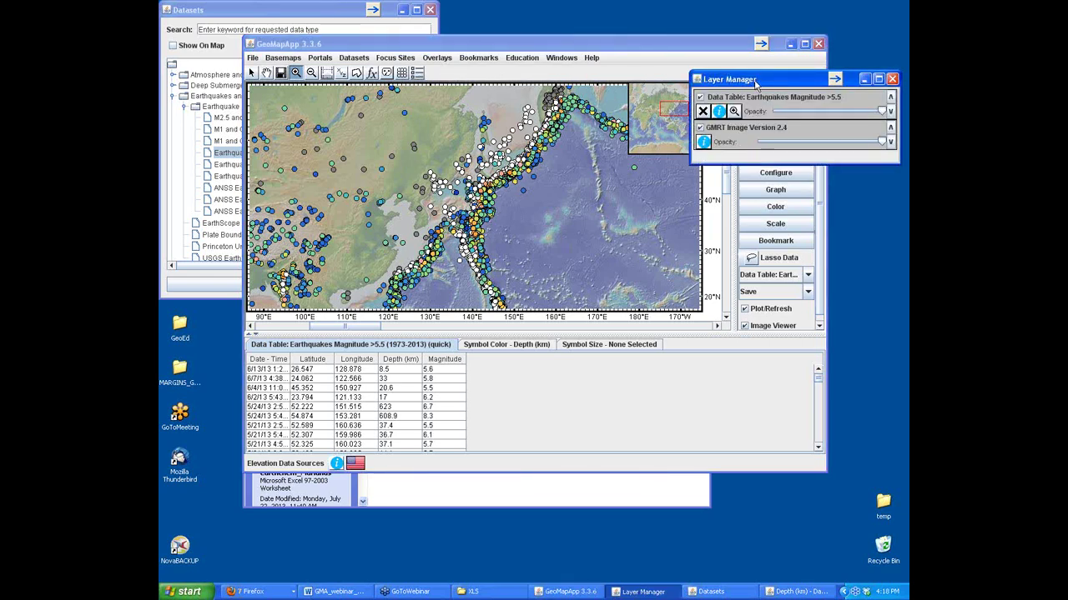
{"action": "left_click", "coordinate": [724, 39]}
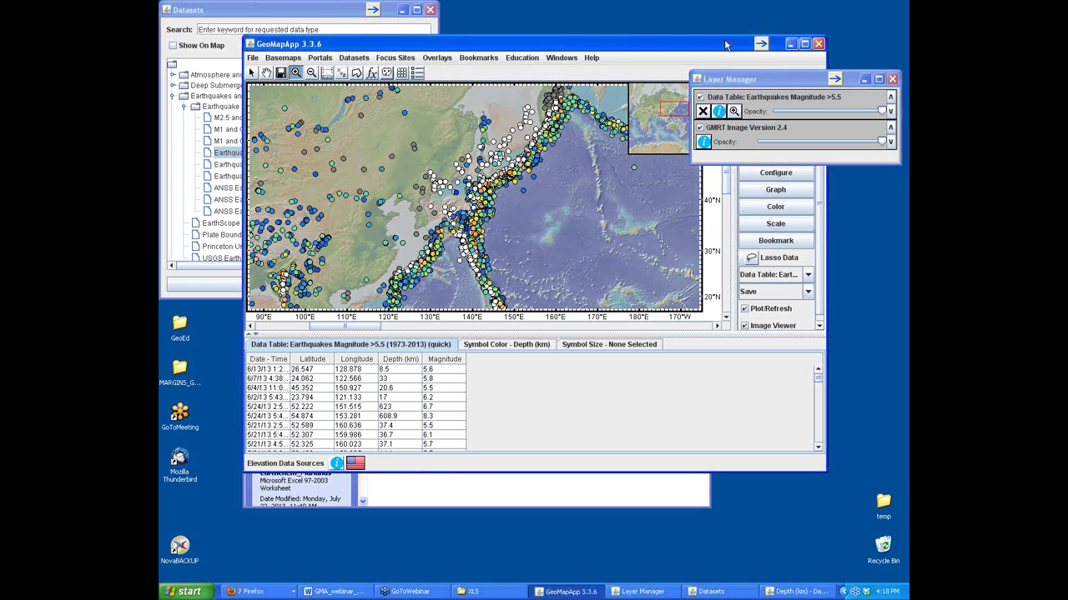
{"action": "left_click", "coordinate": [892, 78]}
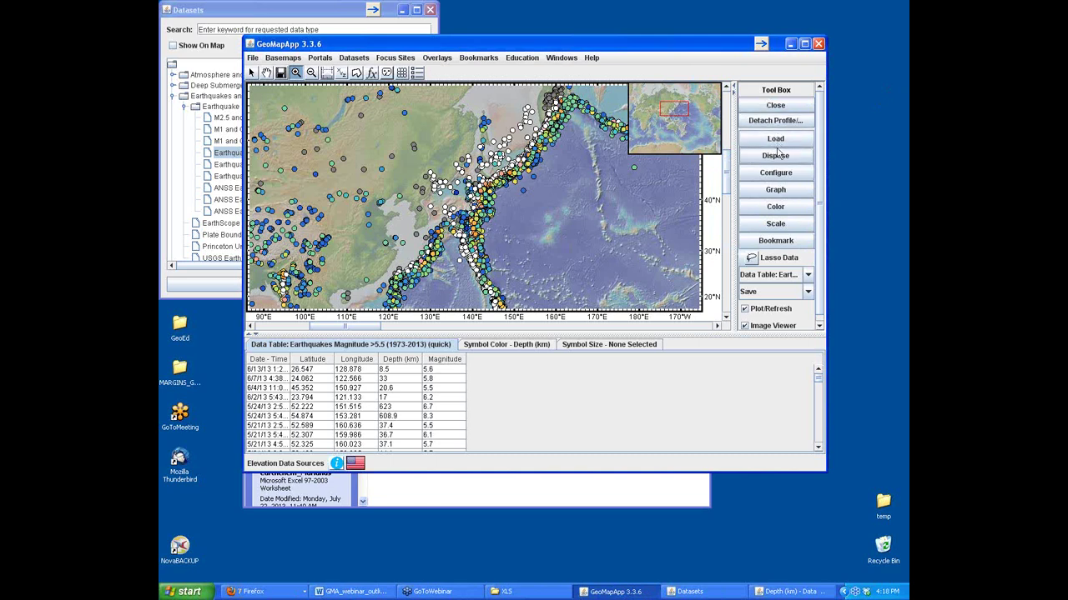
{"action": "left_click", "coordinate": [779, 278]}
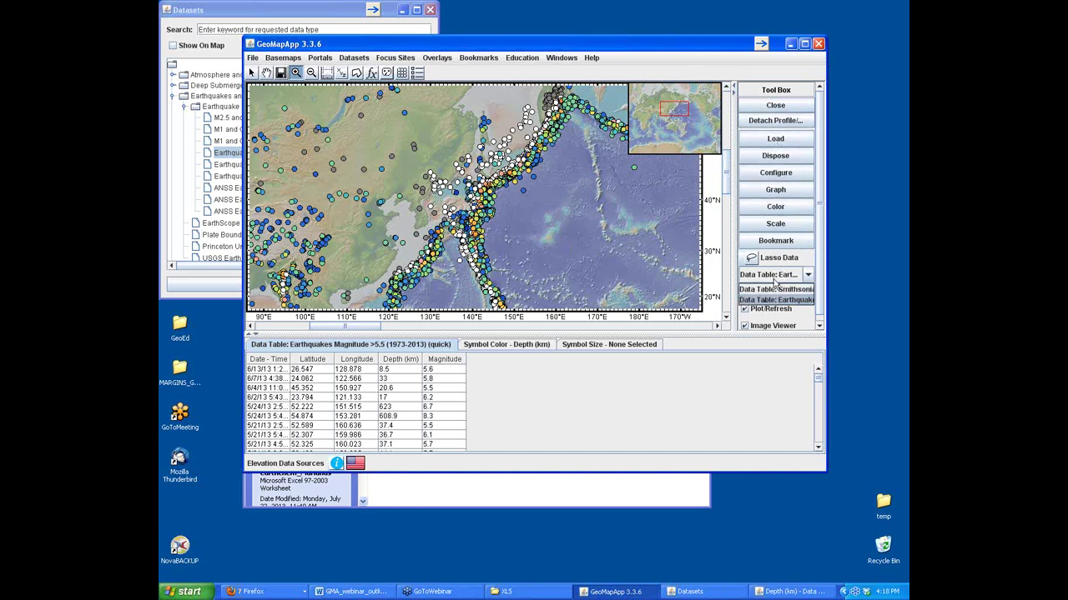
{"action": "left_click", "coordinate": [773, 289]}
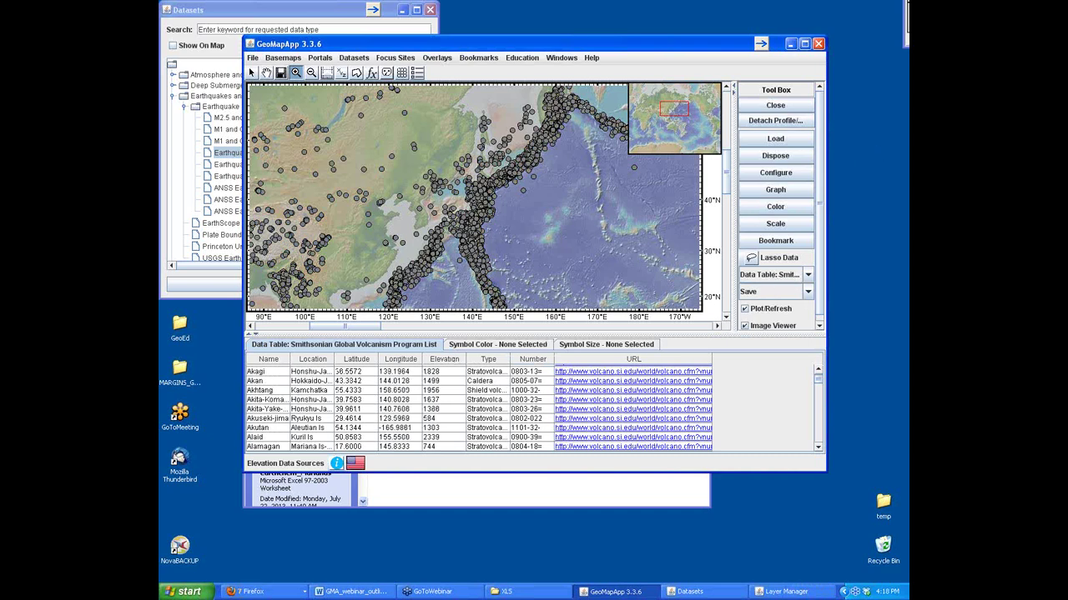
- Try the volcano layer at zero and full opacity, and hide the layer before minimizing the Layer Manager
{"action": "left_click_drag", "start_coordinate": [907, 10], "coordinate": [658, 183]}
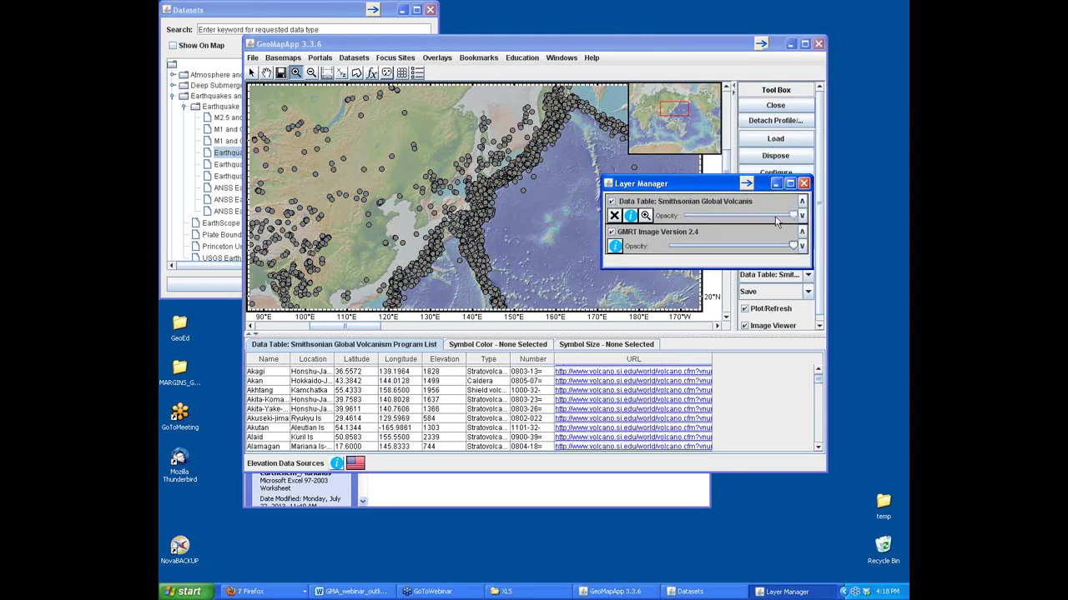
{"action": "left_click_drag", "start_coordinate": [793, 215], "coordinate": [684, 215]}
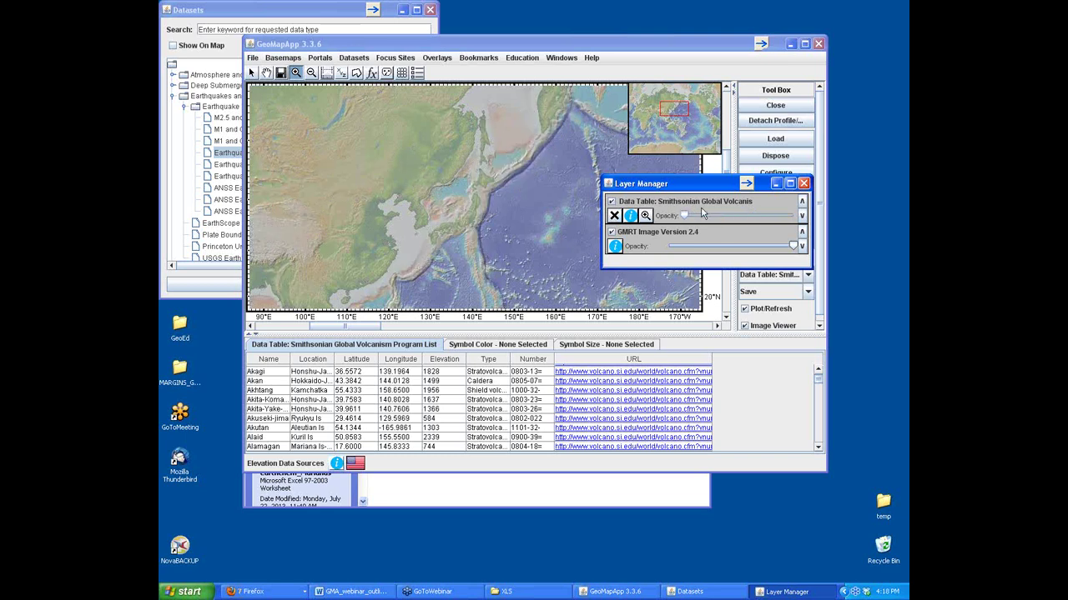
{"action": "left_click_drag", "start_coordinate": [768, 217], "coordinate": [792, 216]}
{"action": "left_click", "coordinate": [611, 201]}
{"action": "left_click", "coordinate": [775, 183]}
- Make the earthquake table active again and scale its symbols by Magnitude
{"action": "left_click", "coordinate": [774, 275]}
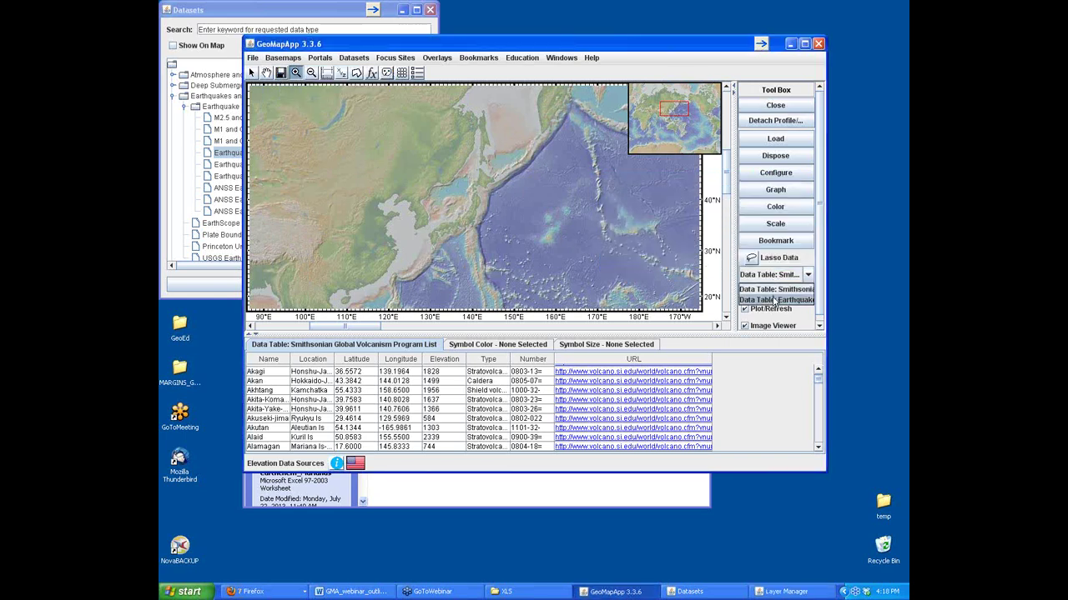
{"action": "left_click", "coordinate": [774, 299]}
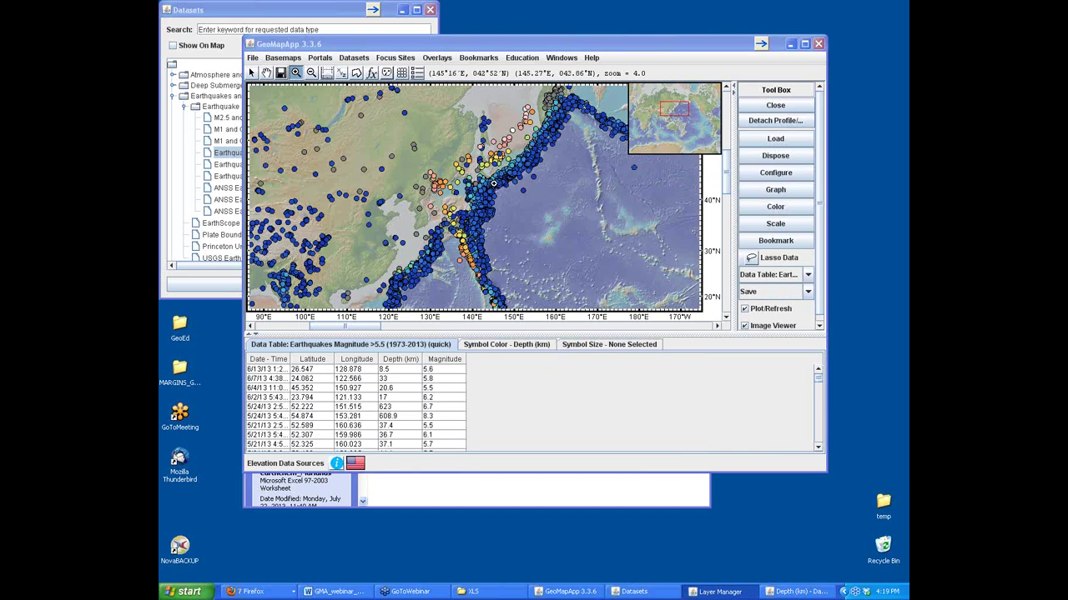
{"action": "left_click", "coordinate": [761, 227]}
{"action": "left_click", "coordinate": [574, 264]}
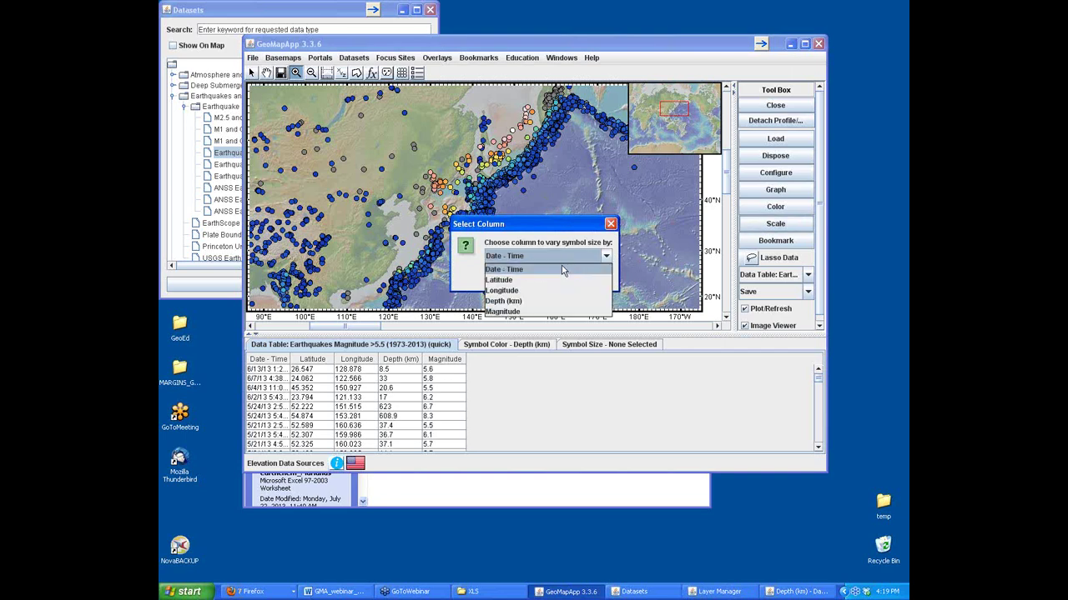
{"action": "left_click", "coordinate": [525, 312]}
{"action": "left_click", "coordinate": [514, 276]}
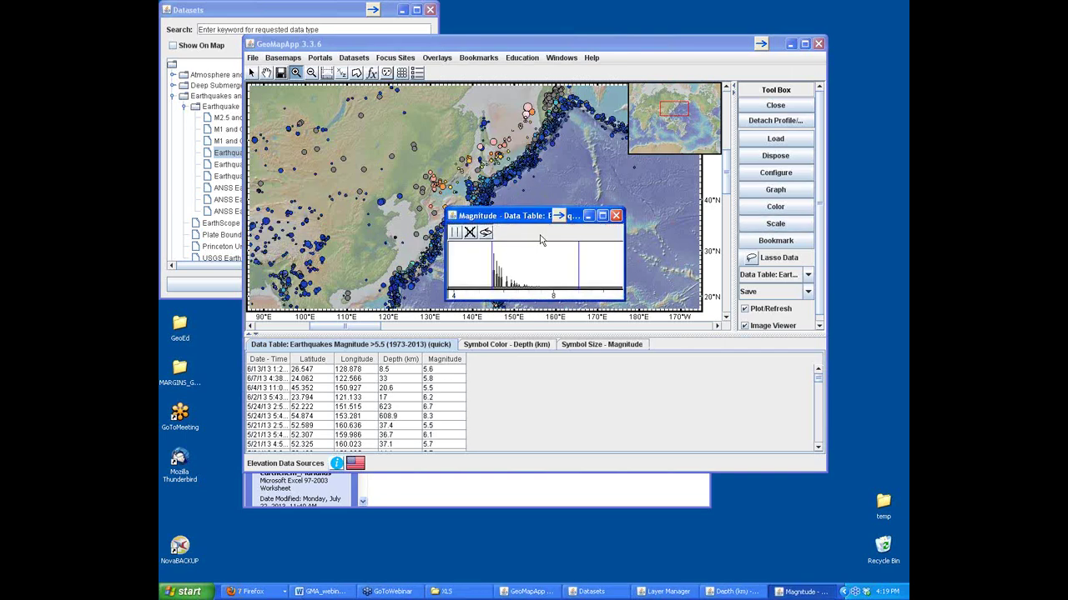
- Lower the upper limit in the earthquakes' Magnitude histogram to enlarge the symbols, keeping the histogram window clear of the mapped earthquakes
{"action": "left_click_drag", "start_coordinate": [532, 217], "coordinate": [557, 298]}
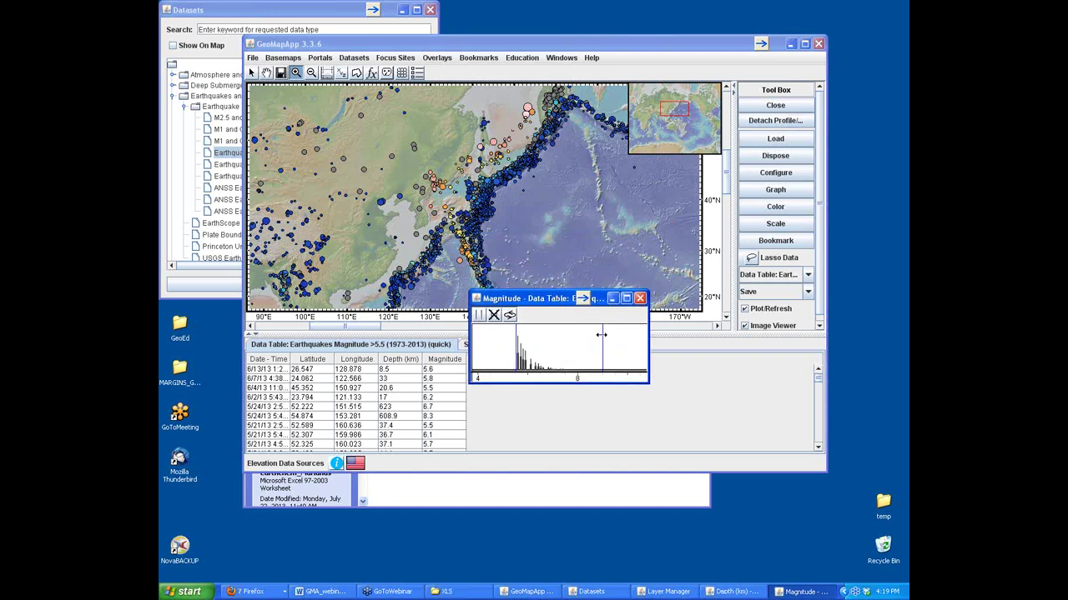
{"action": "left_click_drag", "start_coordinate": [602, 335], "coordinate": [564, 336]}
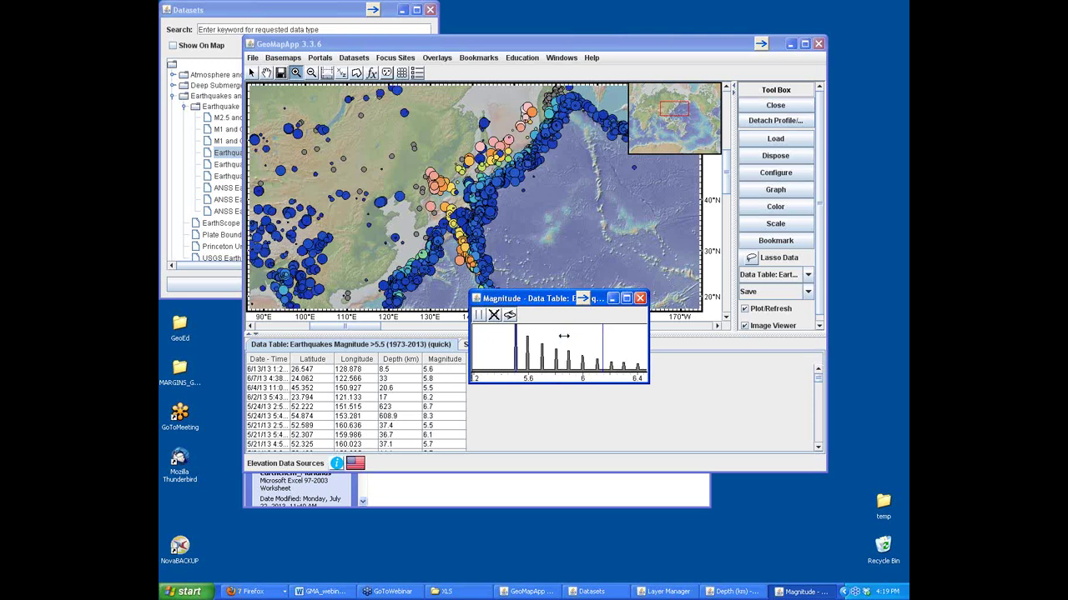
{"action": "left_click_drag", "start_coordinate": [549, 301], "coordinate": [608, 337]}
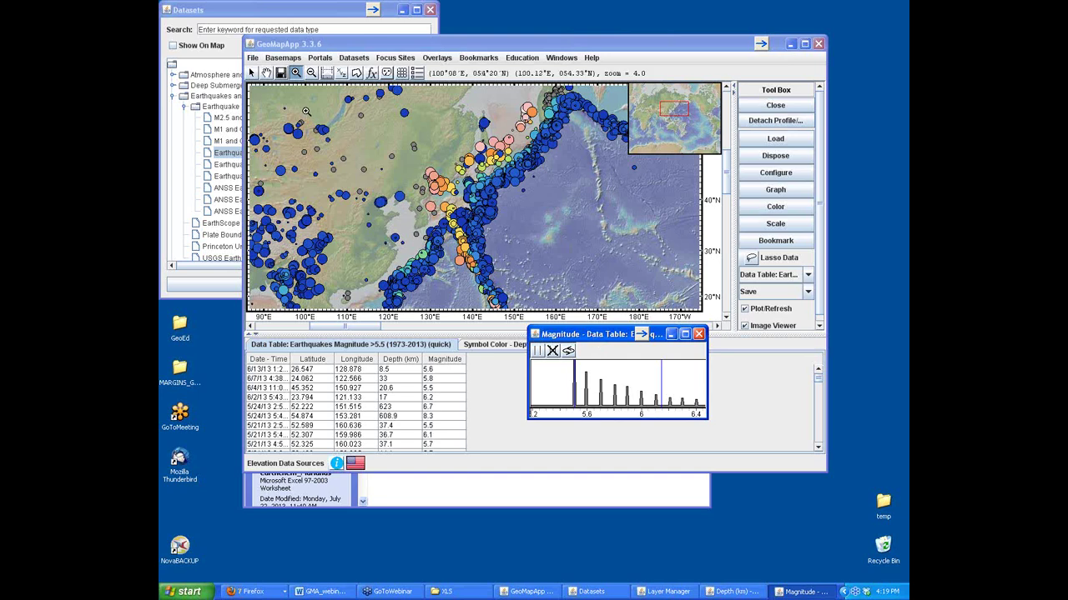
- Add the World Lithospheric Plates basemap beneath the earthquake layer and show the combined map at global scale
{"action": "left_click", "coordinate": [281, 59]}
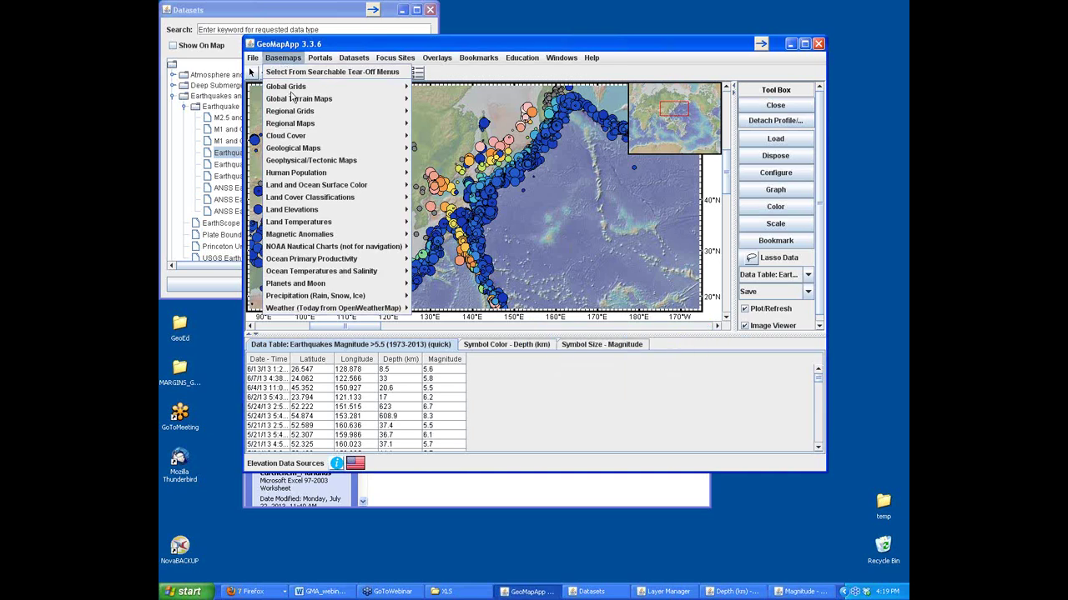
{"action": "mouse_move", "coordinate": [309, 164]}
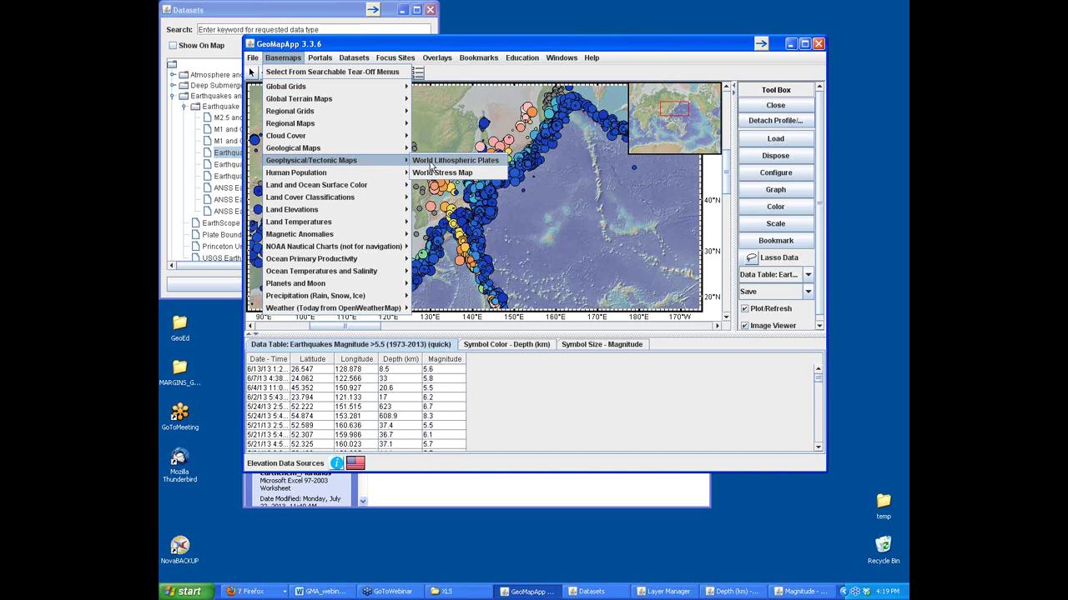
{"action": "left_click", "coordinate": [428, 161]}
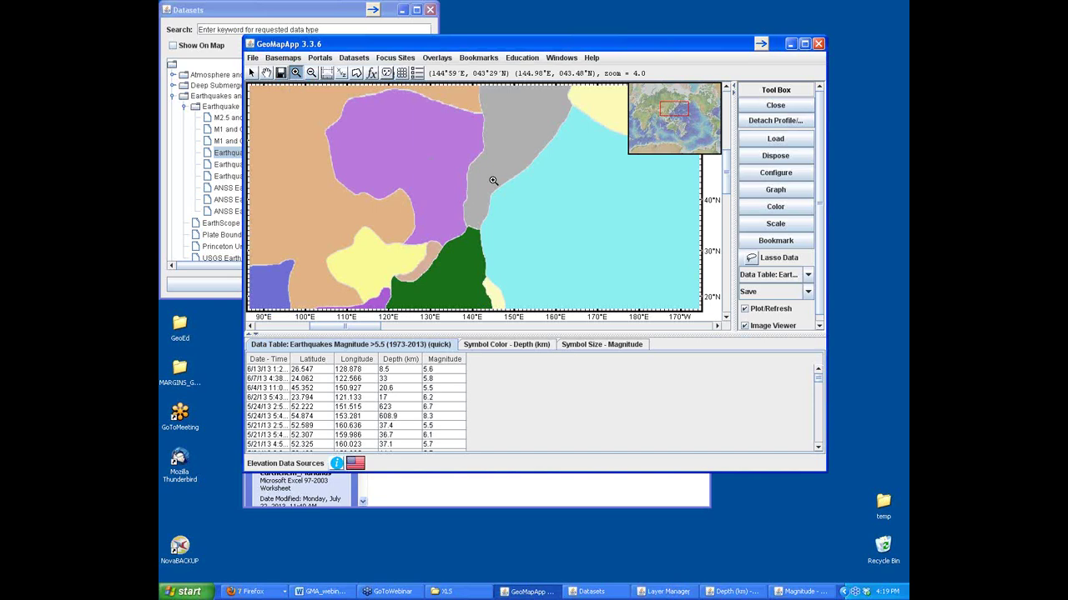
{"action": "left_click", "coordinate": [417, 73]}
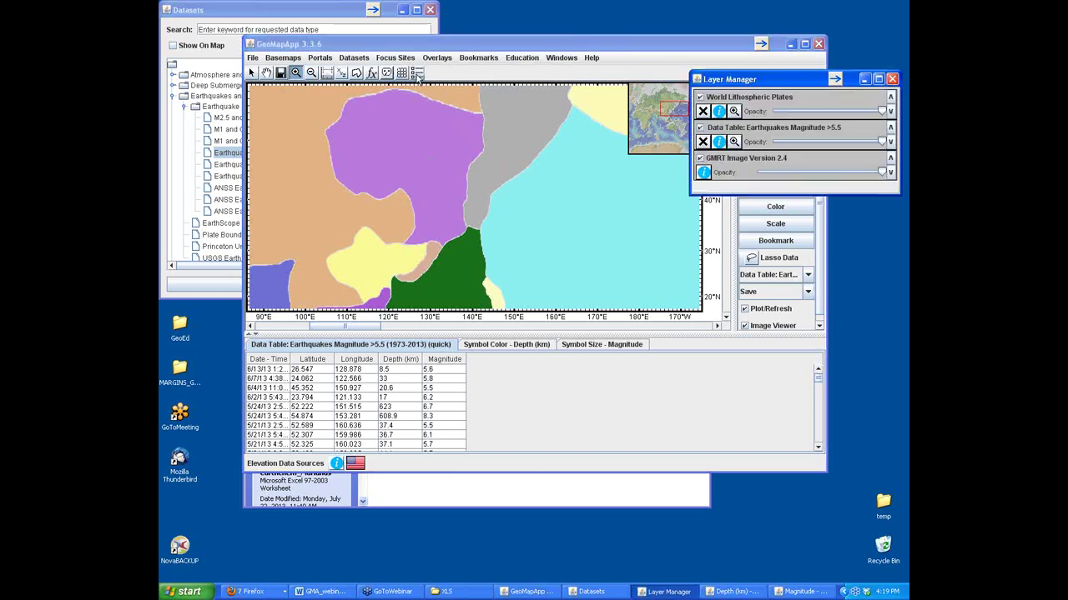
{"action": "left_click", "coordinate": [890, 111]}
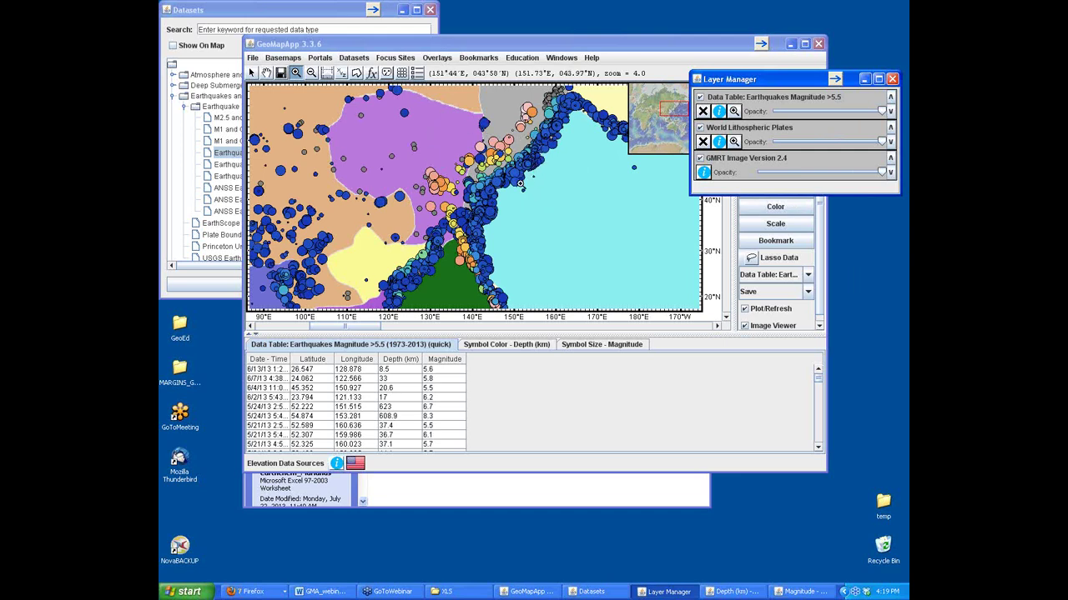
{"action": "left_click", "coordinate": [475, 58]}
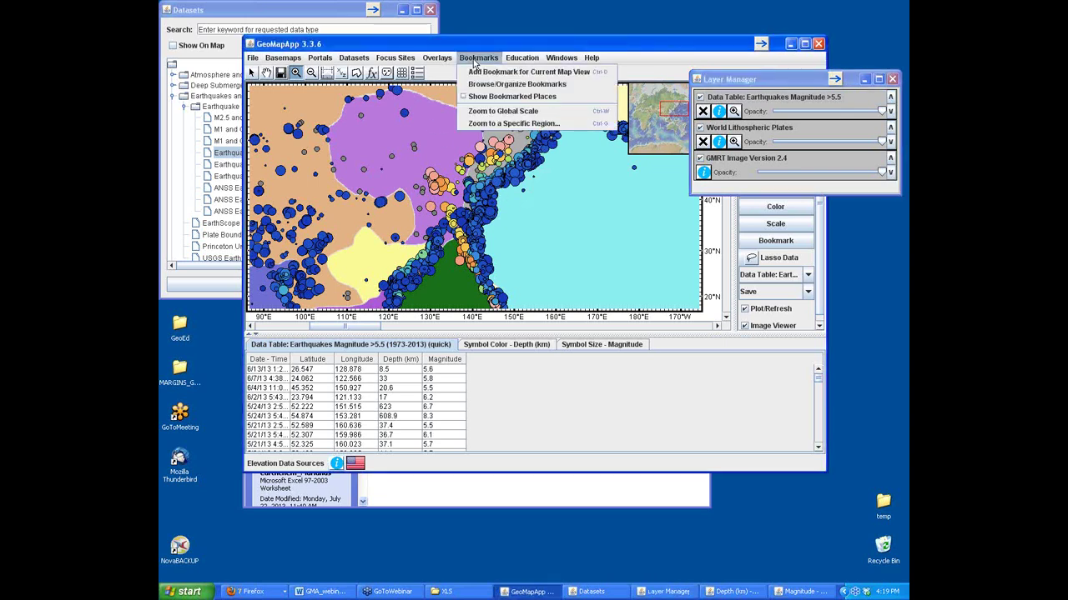
{"action": "left_click", "coordinate": [490, 111]}
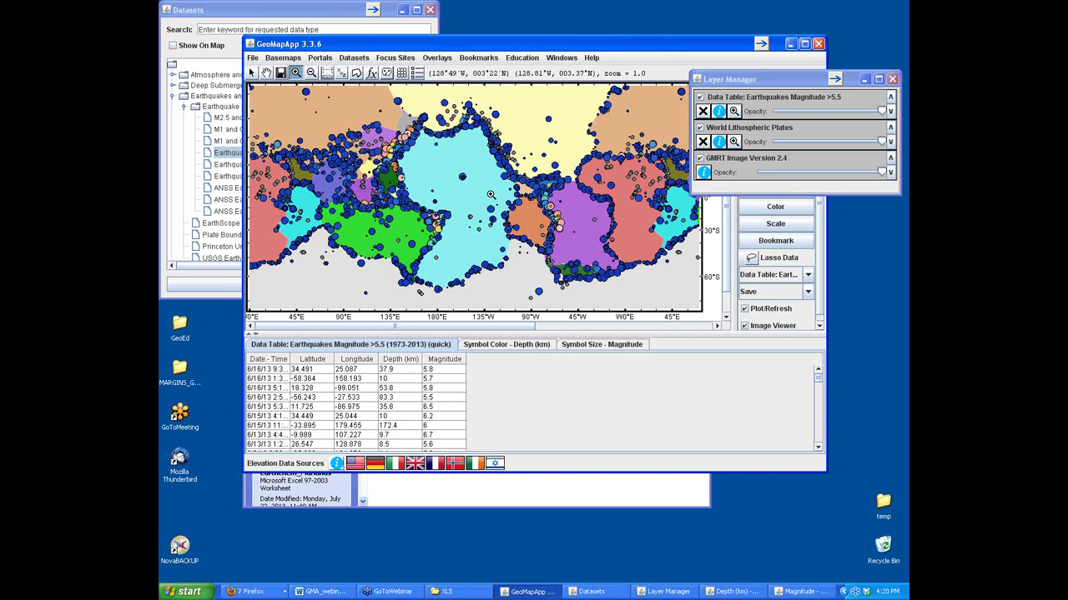
- Browse the whole collection of GeoMapApp Learning Activities in Firefox, and minimize the browser when finished
{"action": "left_click", "coordinate": [521, 59]}
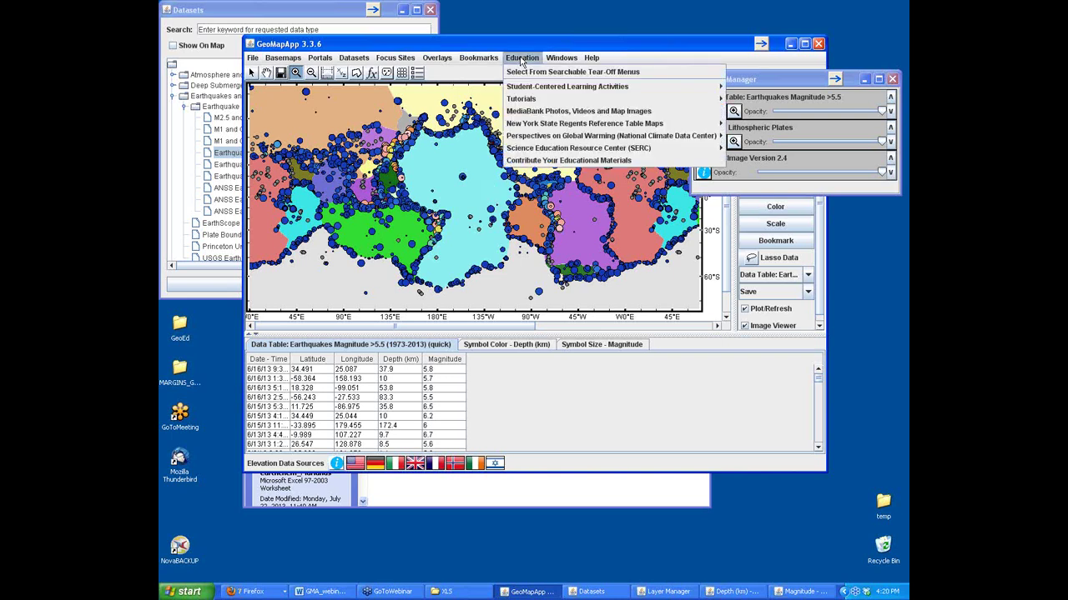
{"action": "mouse_move", "coordinate": [530, 87]}
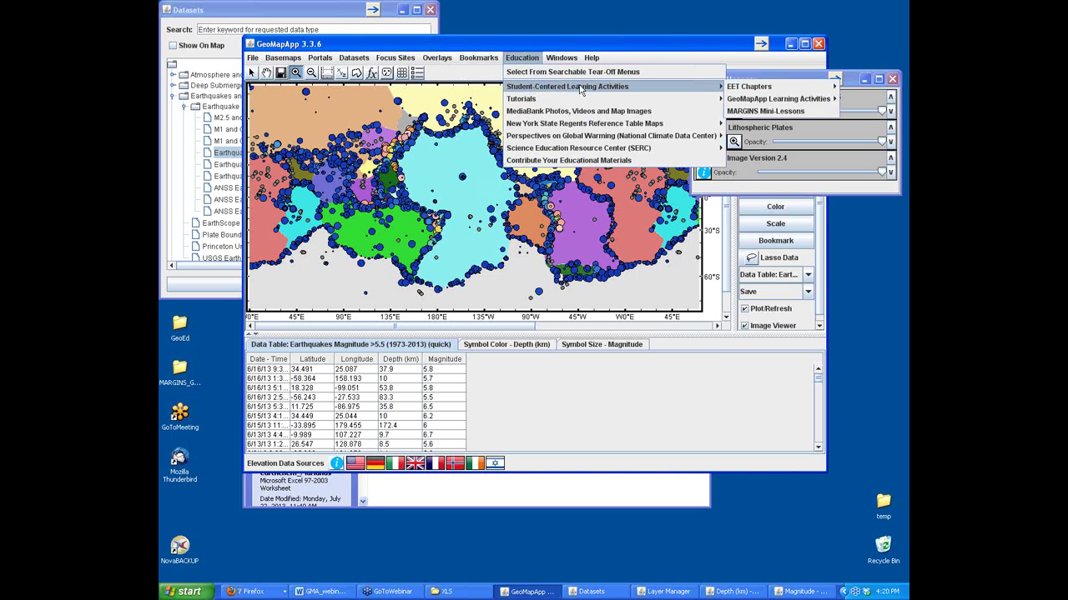
{"action": "mouse_move", "coordinate": [738, 89]}
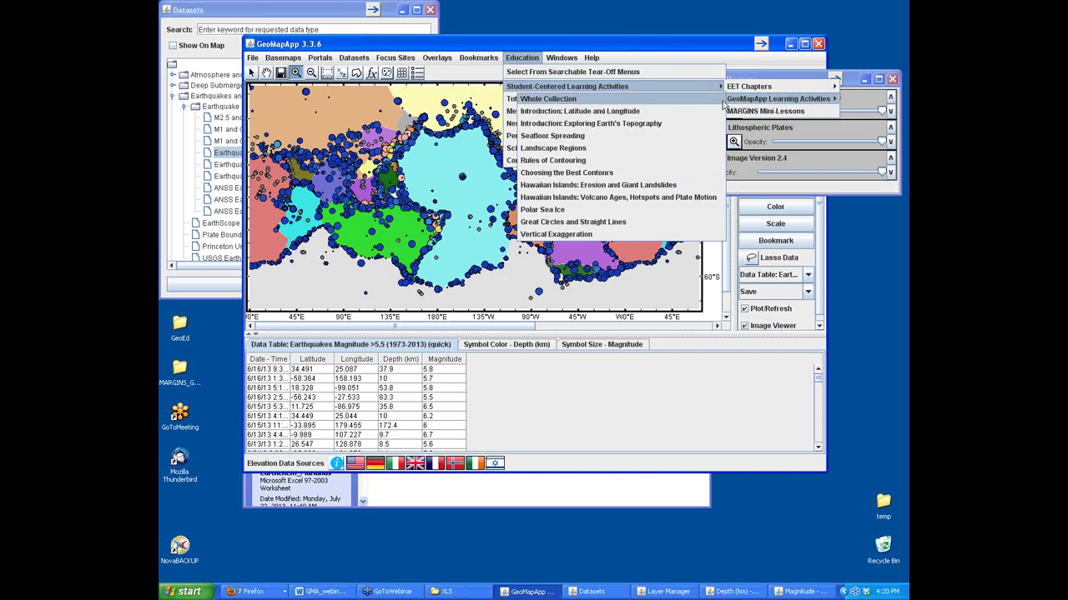
{"action": "left_click", "coordinate": [582, 100]}
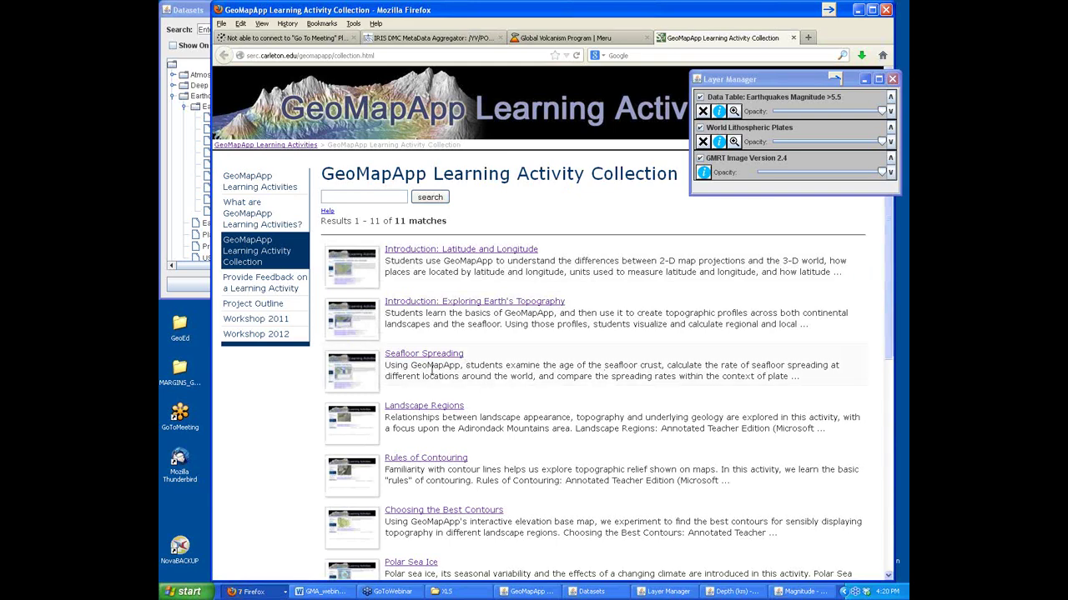
{"action": "scroll", "coordinate": [548, 432], "scroll_direction": "down", "scroll_amount": 5}
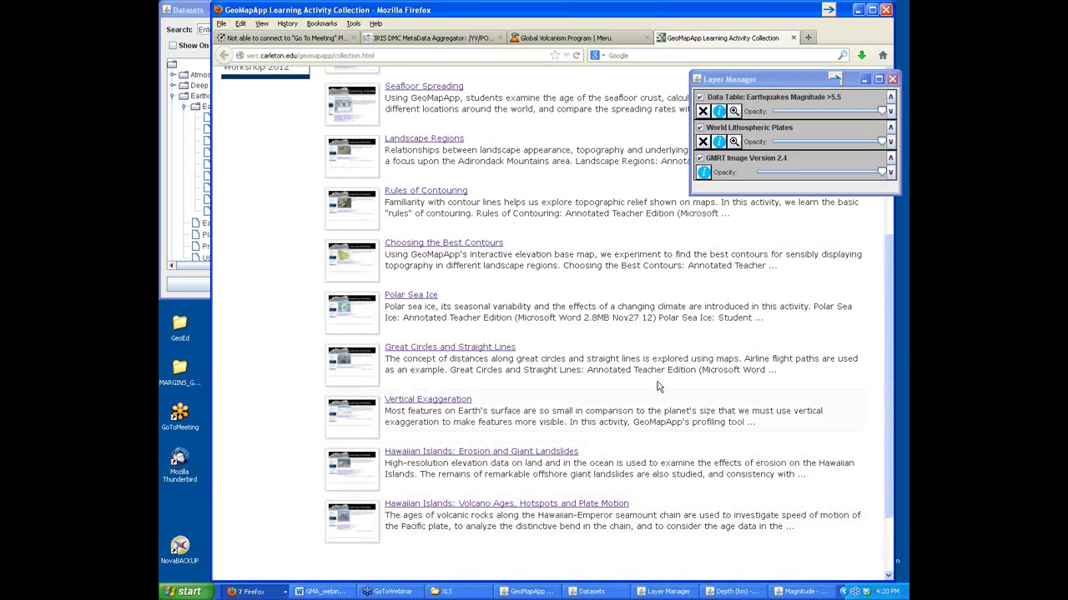
{"action": "left_click", "coordinate": [859, 15]}
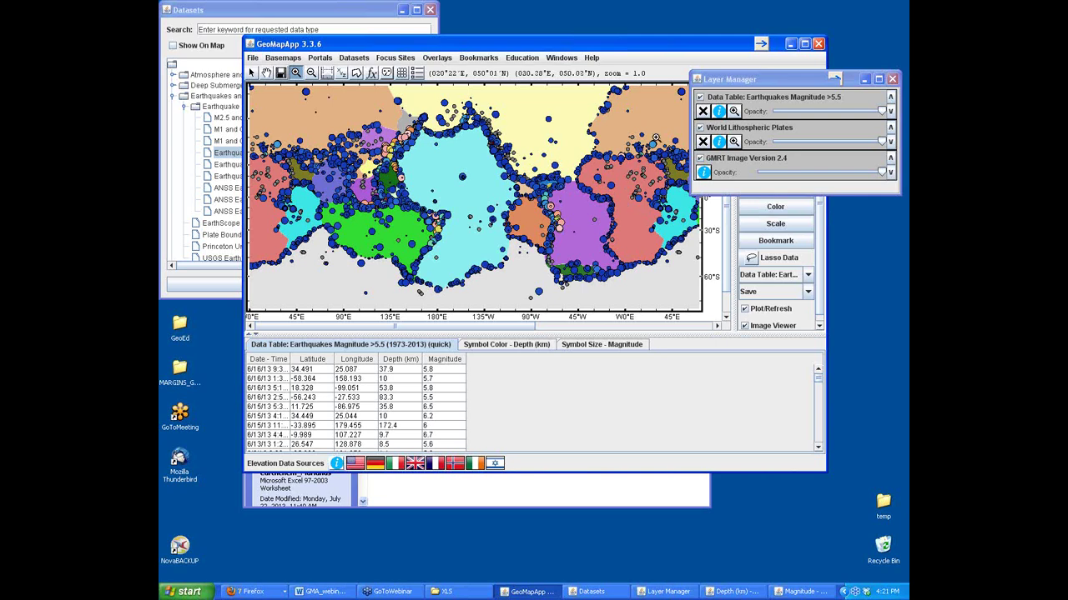
- Remove the earthquake, volcano and lithospheric plates layers, and close the Layer Manager and Datasets windows
{"action": "left_click", "coordinate": [703, 112]}
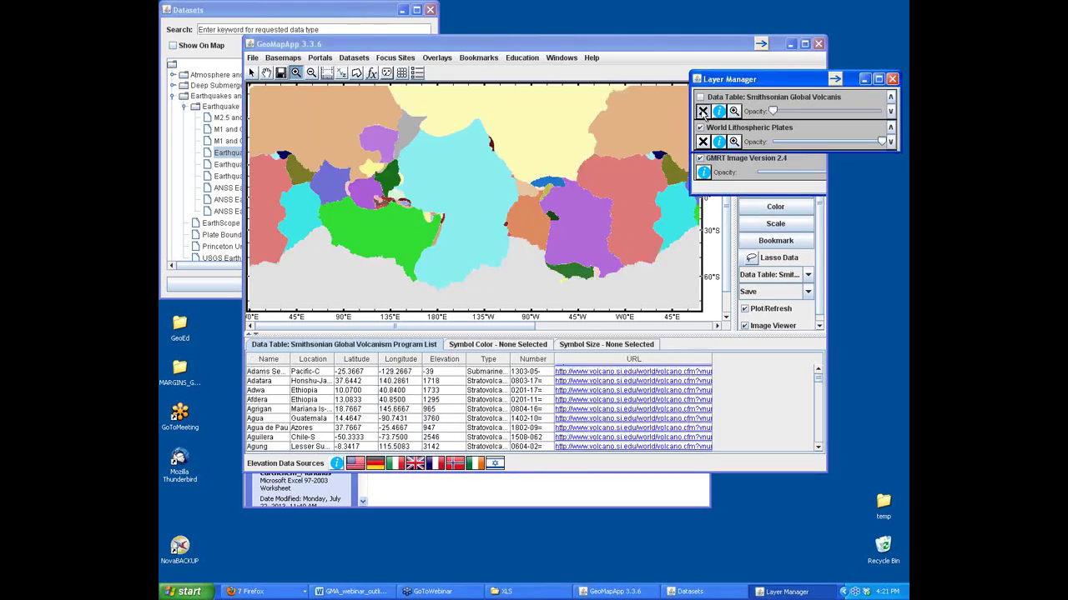
{"action": "left_click", "coordinate": [703, 112]}
{"action": "left_click", "coordinate": [703, 112]}
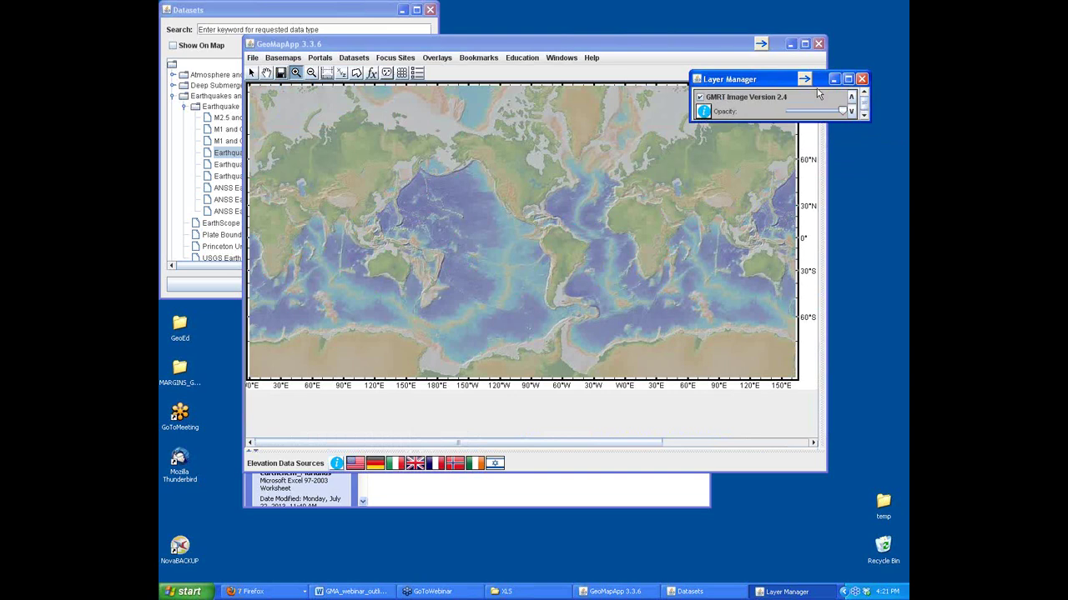
{"action": "left_click", "coordinate": [863, 79]}
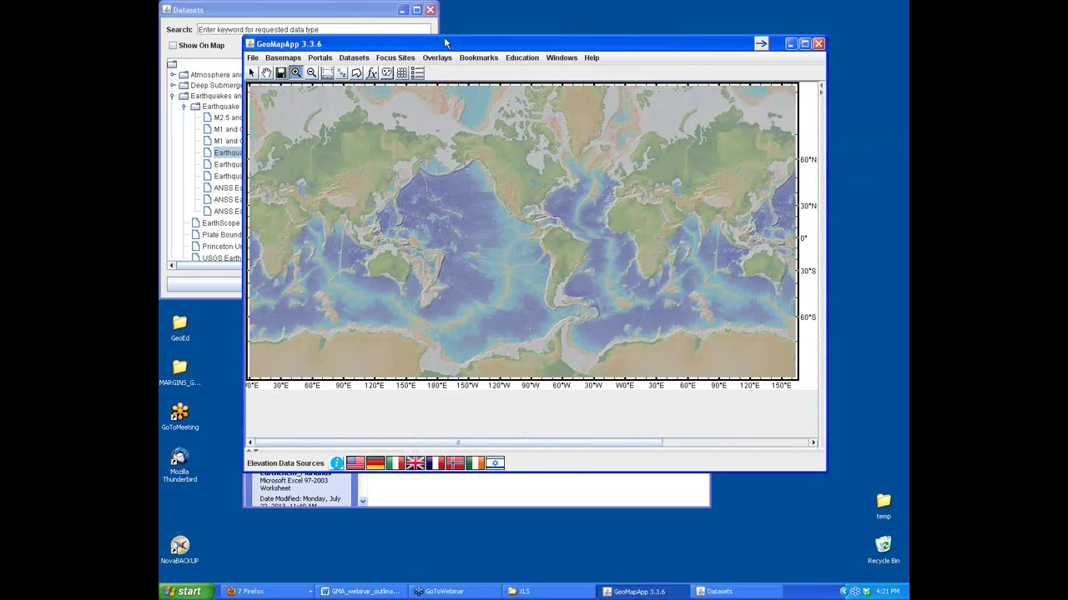
{"action": "left_click", "coordinate": [430, 11]}
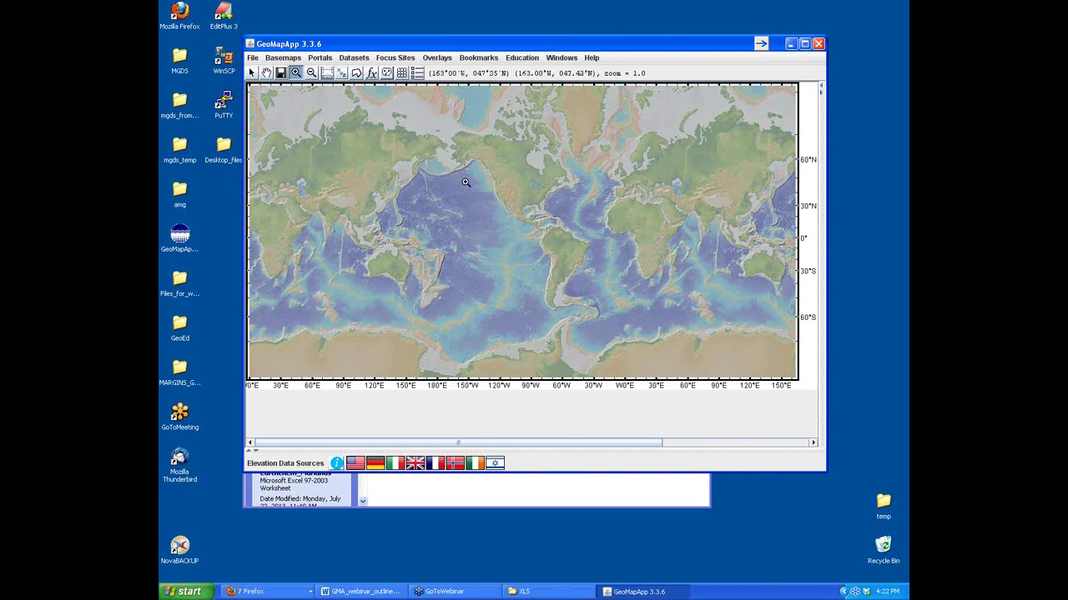
- Load the Digital Seismic Reflection Profiles portal and focus the map on expedition EW9409 along the Aleutian arc
{"action": "left_click", "coordinate": [318, 58]}
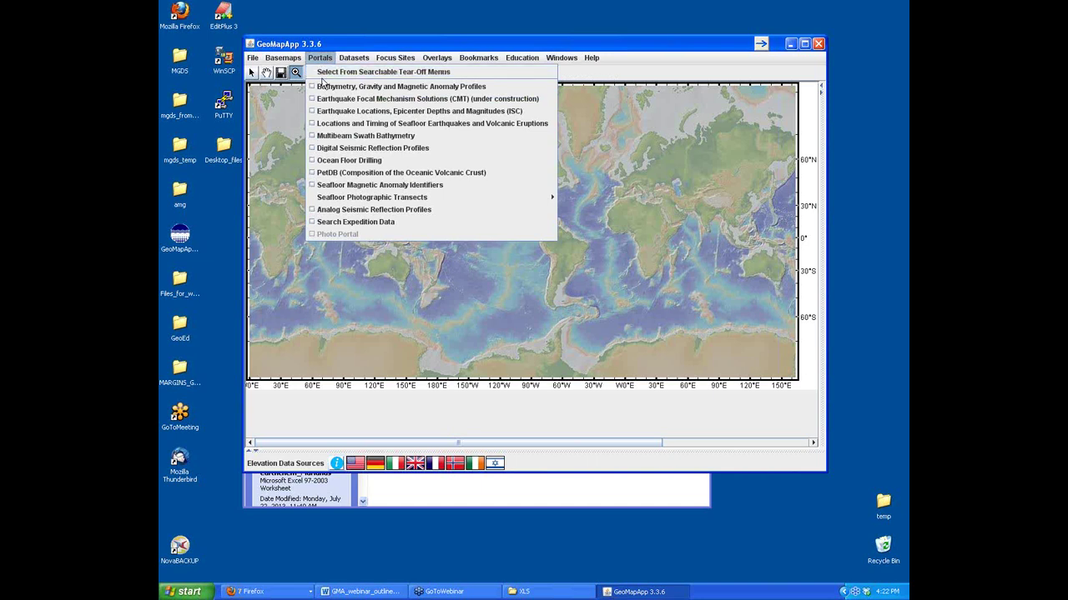
{"action": "left_click", "coordinate": [378, 148]}
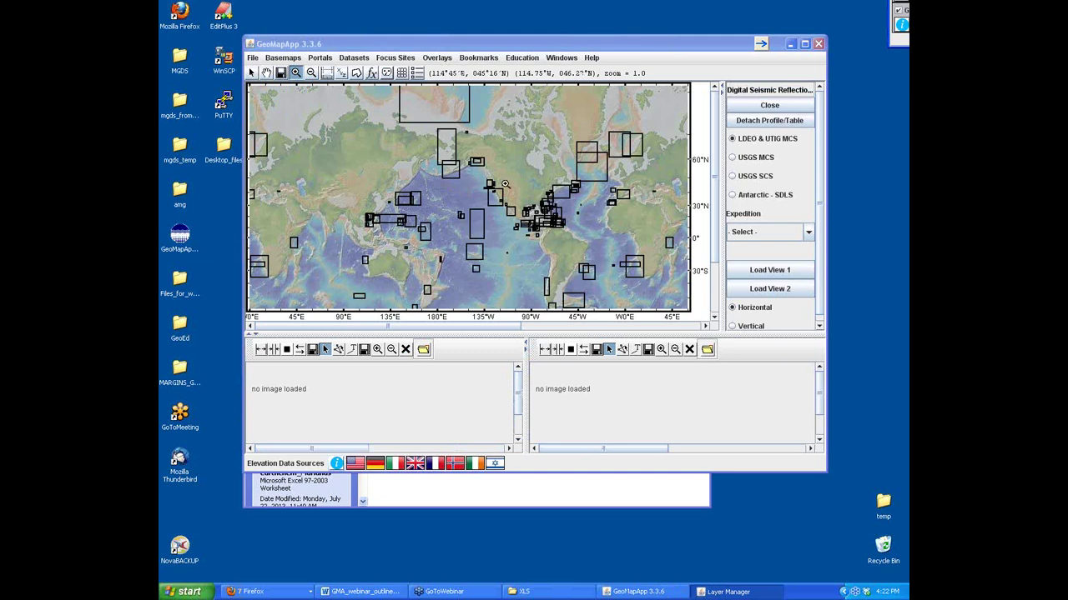
{"action": "left_click", "coordinate": [450, 173]}
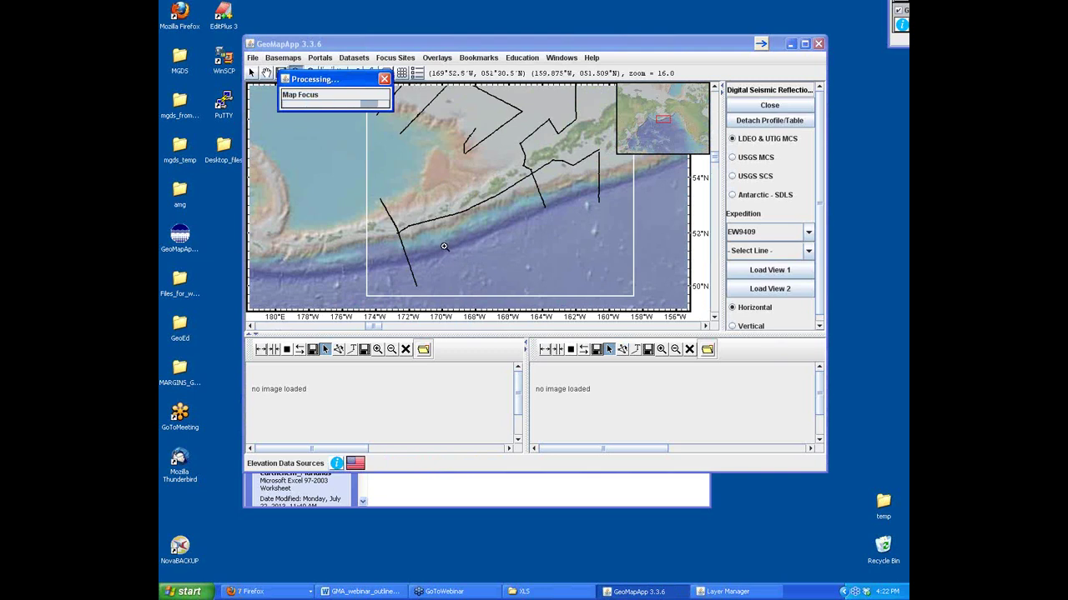
- Load EW9409 line 1232, which crosses the Aleutian trench, into View 1 and enlarge its seafloor reflection around CMP 3100
{"action": "left_click", "coordinate": [251, 74]}
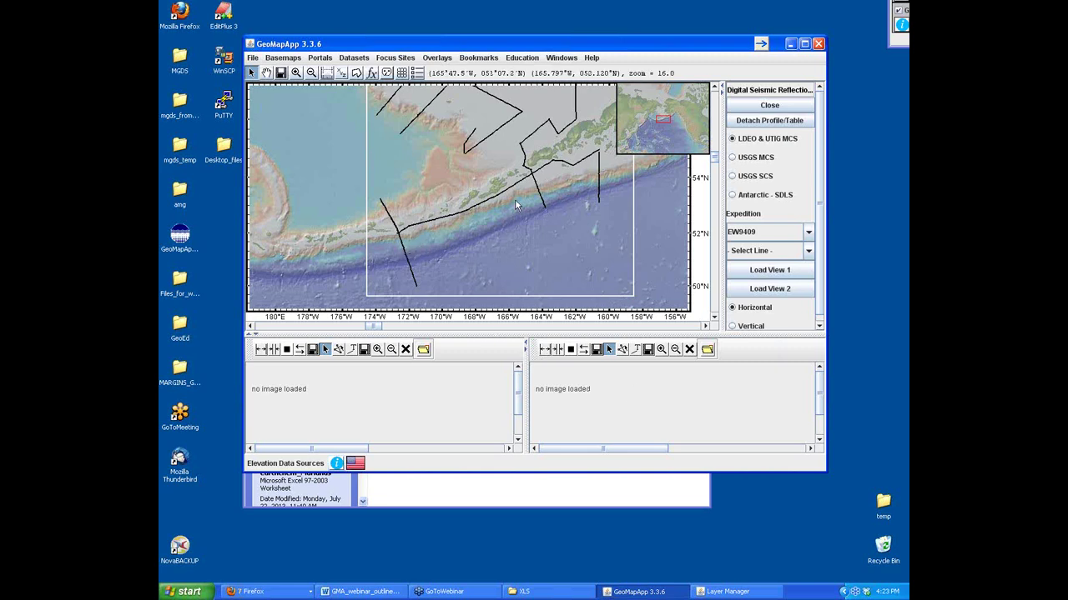
{"action": "left_click", "coordinate": [403, 250]}
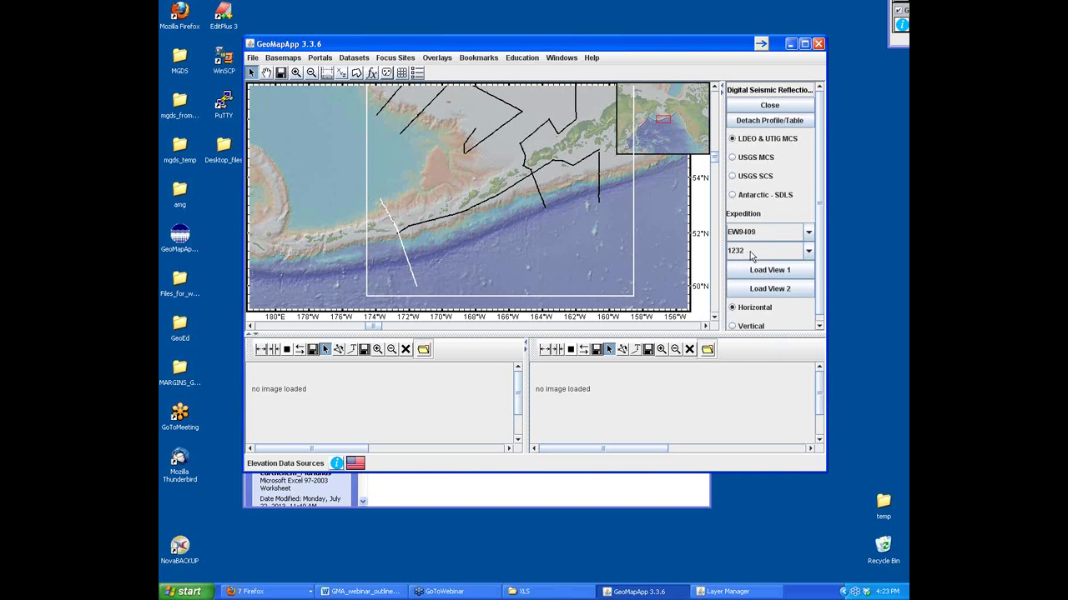
{"action": "left_click", "coordinate": [767, 271]}
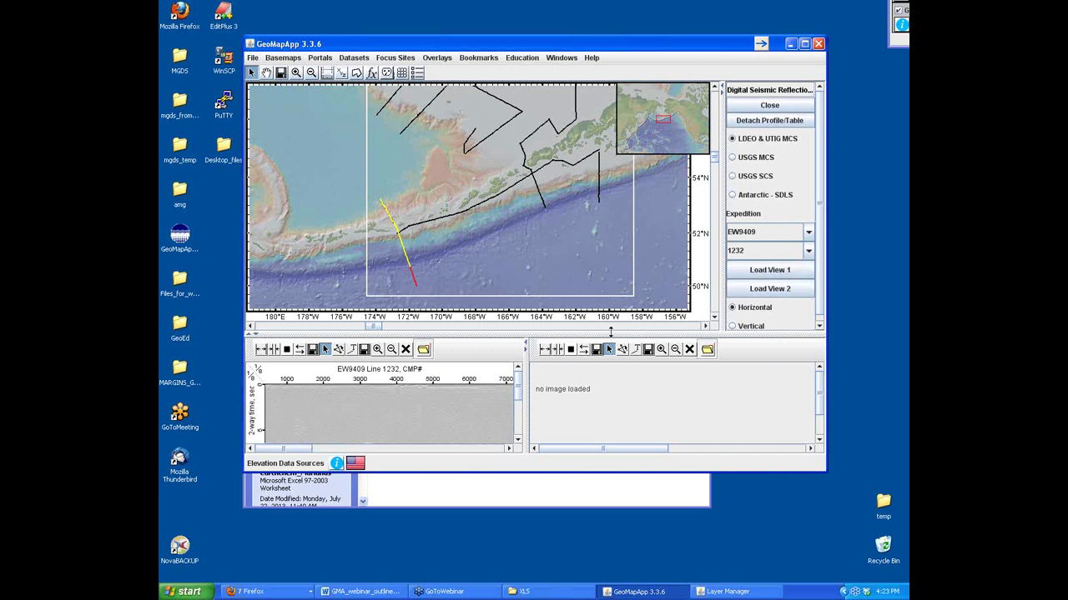
{"action": "left_click_drag", "start_coordinate": [516, 394], "coordinate": [517, 409]}
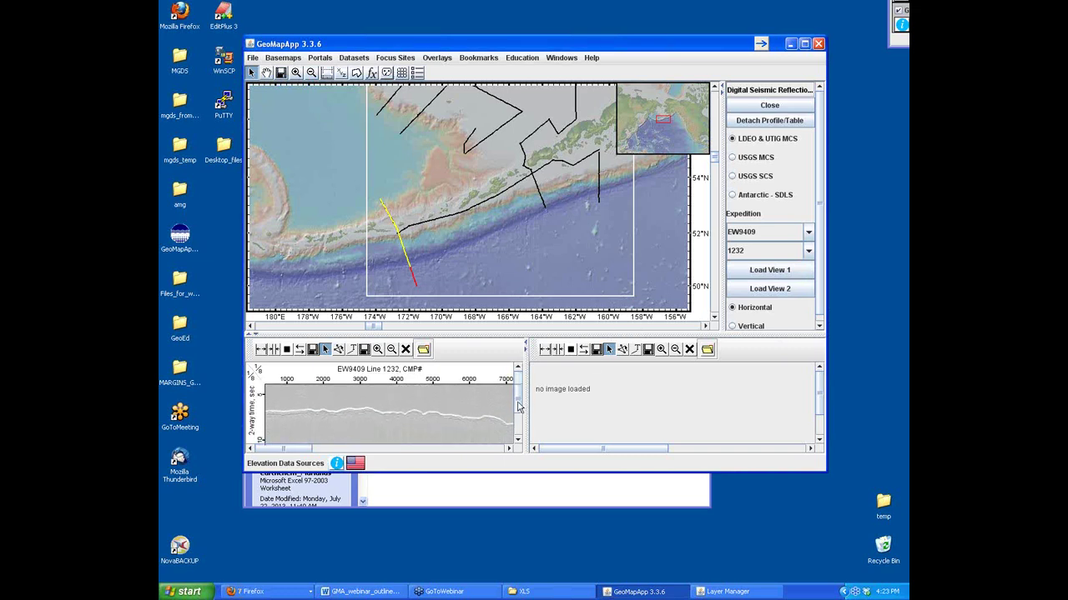
{"action": "left_click", "coordinate": [376, 350]}
{"action": "left_click", "coordinate": [375, 411]}
{"action": "left_click", "coordinate": [375, 412]}
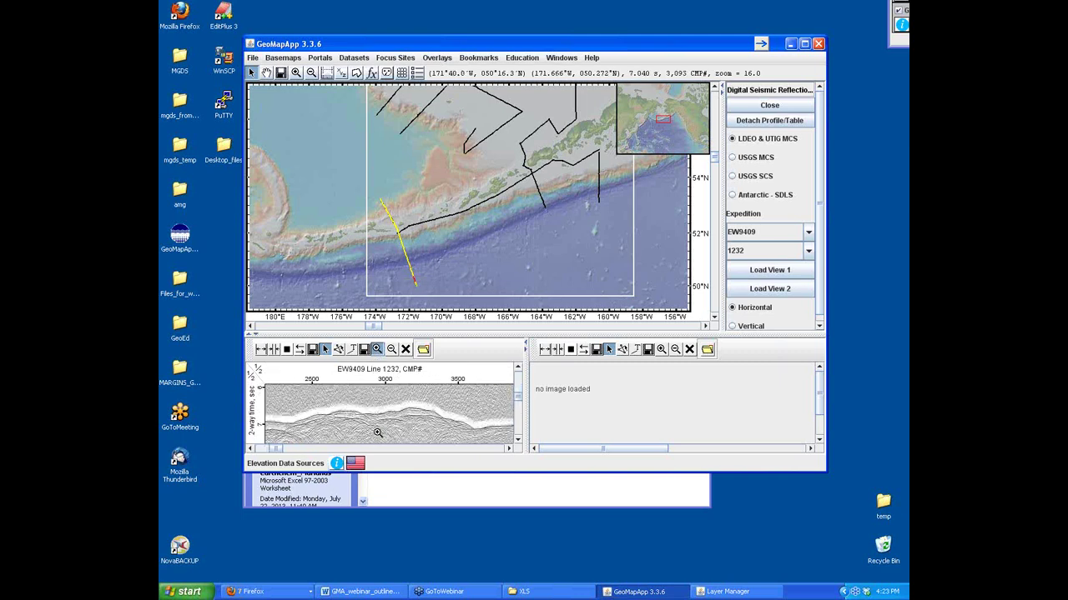
{"action": "left_click", "coordinate": [409, 417]}
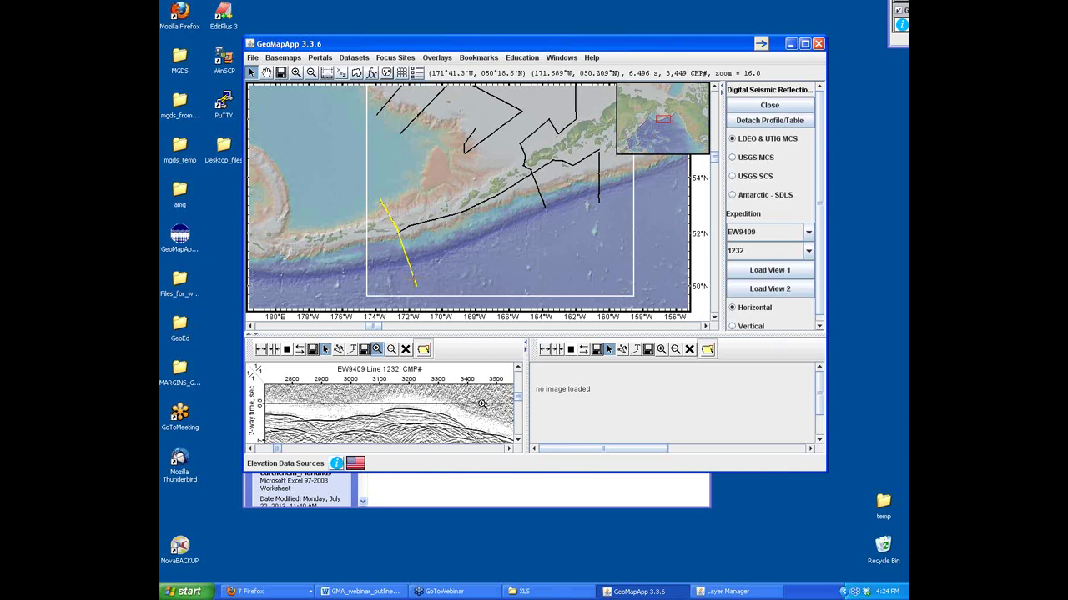
- Load EW9409 line 1234, which runs along the Aleutian arc, into View 2 and enlarge its profile around CMP 3800
{"action": "left_click", "coordinate": [417, 223]}
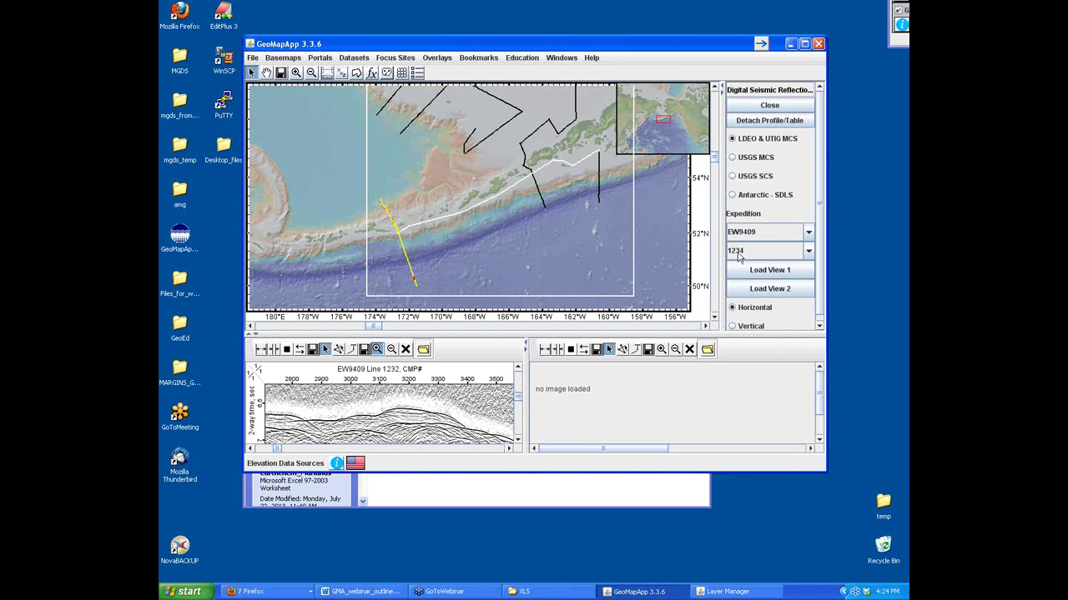
{"action": "left_click", "coordinate": [771, 289]}
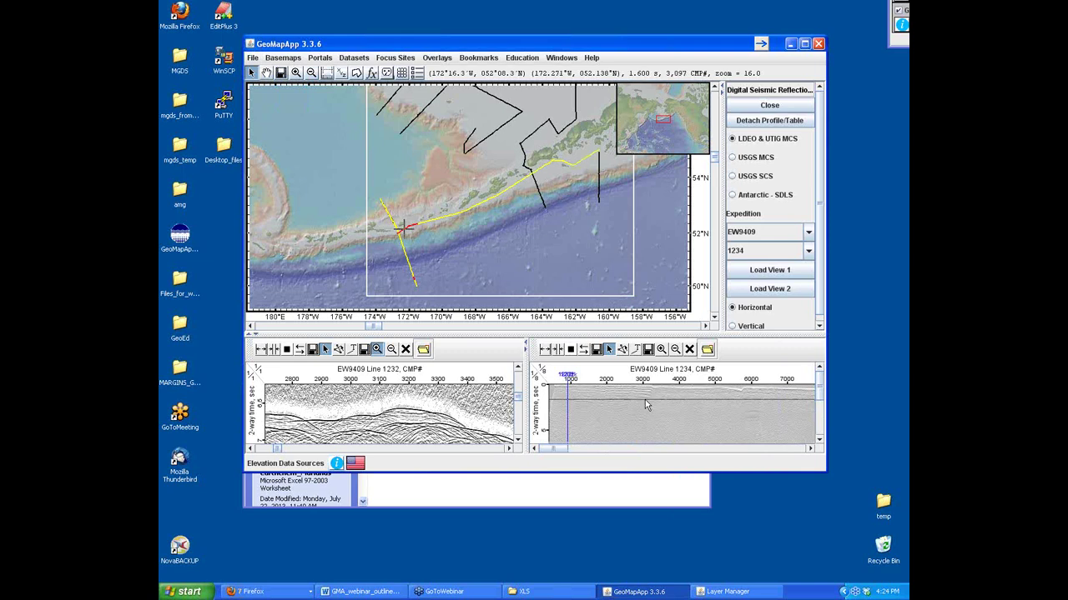
{"action": "left_click", "coordinate": [660, 351]}
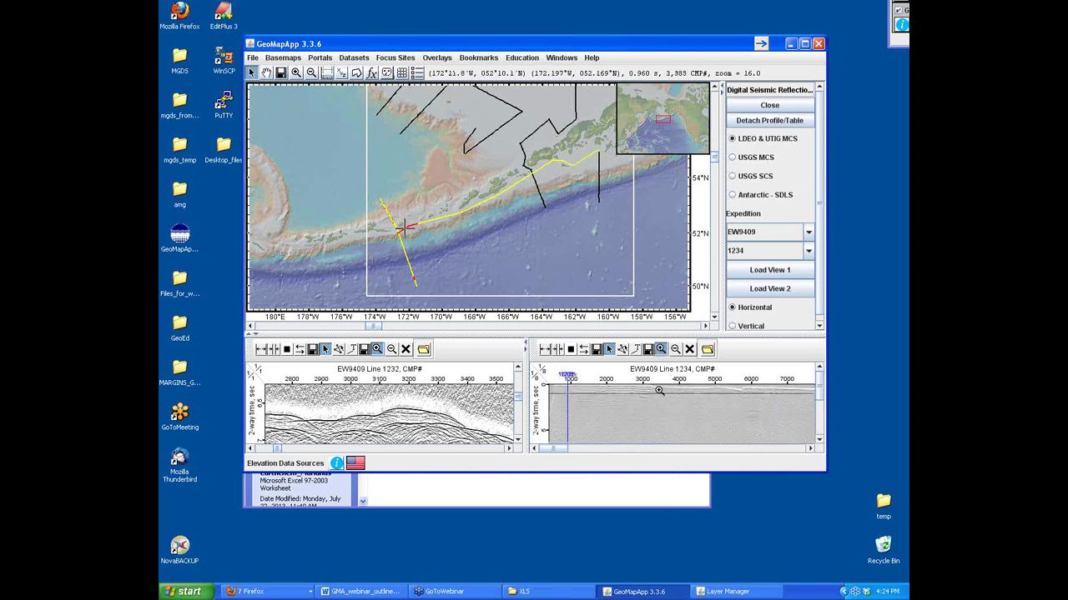
{"action": "left_click", "coordinate": [667, 398]}
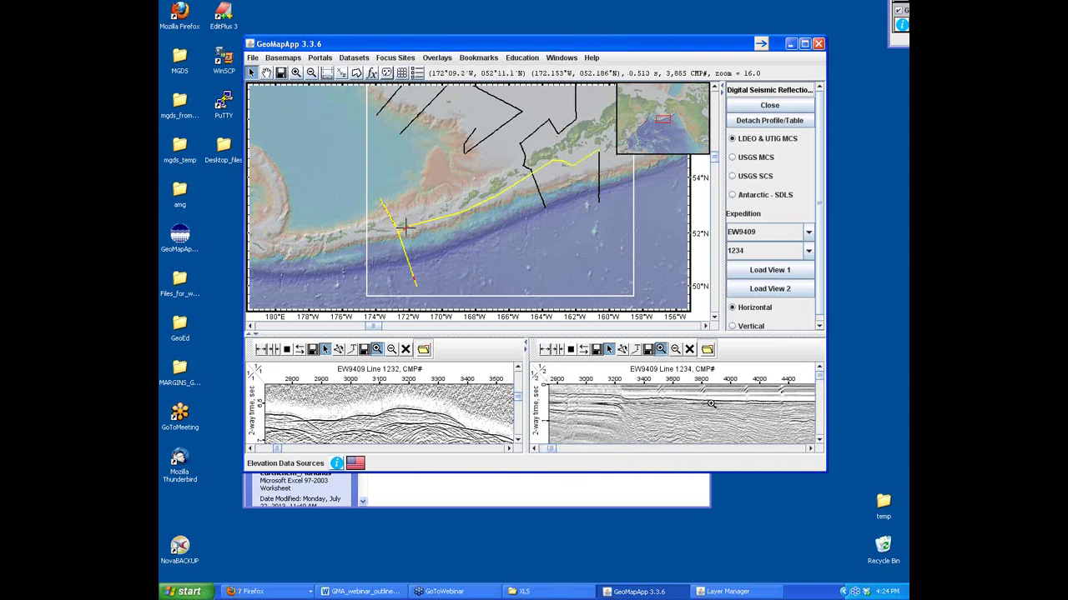
{"action": "left_click", "coordinate": [712, 404]}
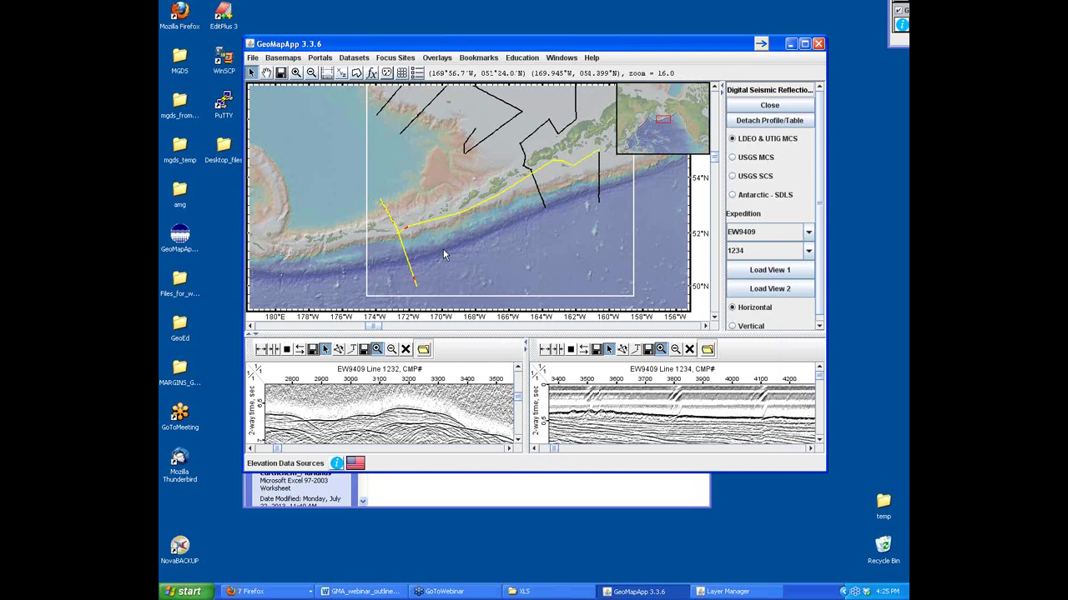
- Digitize the arched reflector below the seafloor on line 1232, from about CMP 2940 to 3120 near 6.9 s, using six points
{"action": "left_click", "coordinate": [517, 441]}
{"action": "left_click", "coordinate": [518, 441]}
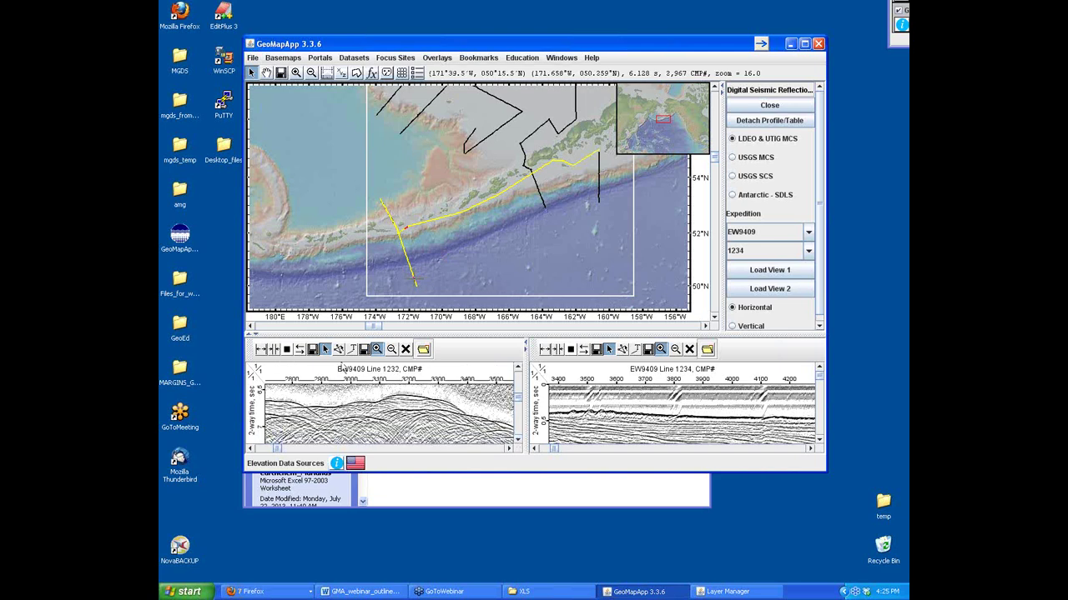
{"action": "left_click", "coordinate": [338, 351]}
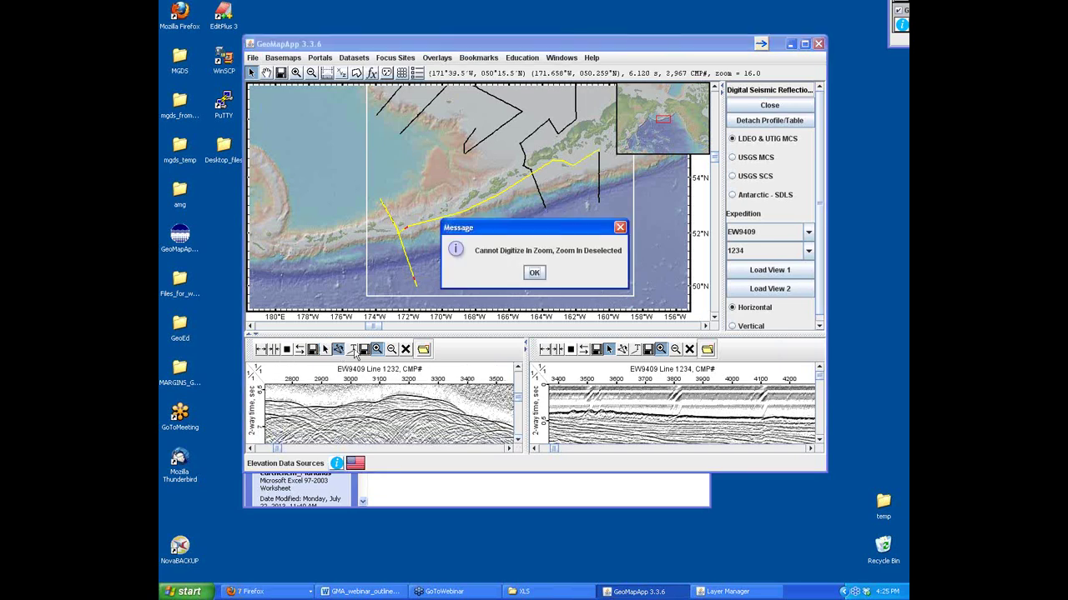
{"action": "left_click", "coordinate": [534, 274]}
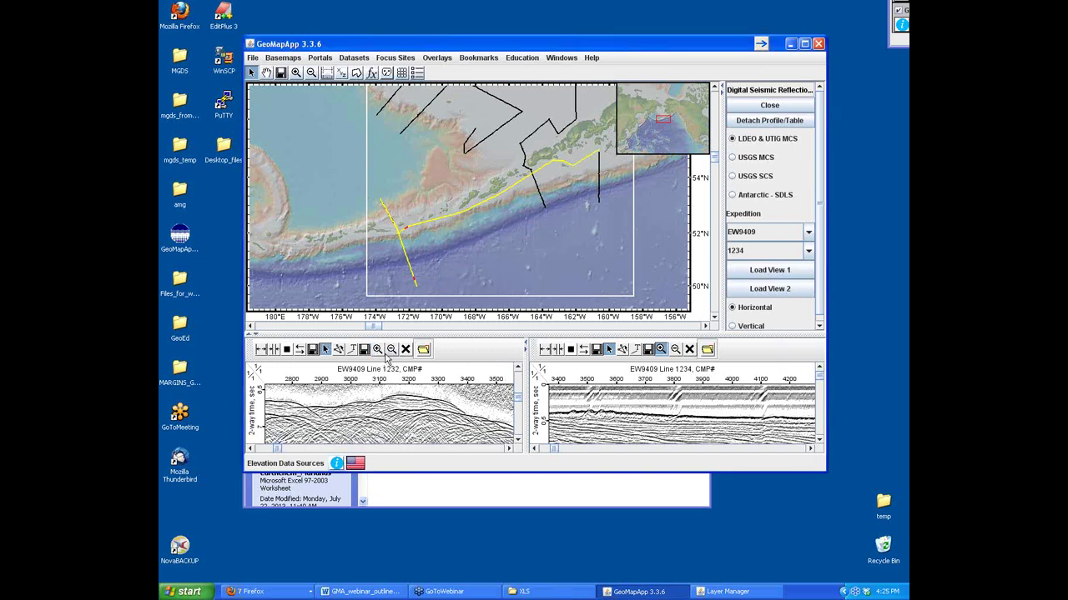
{"action": "left_click", "coordinate": [339, 351]}
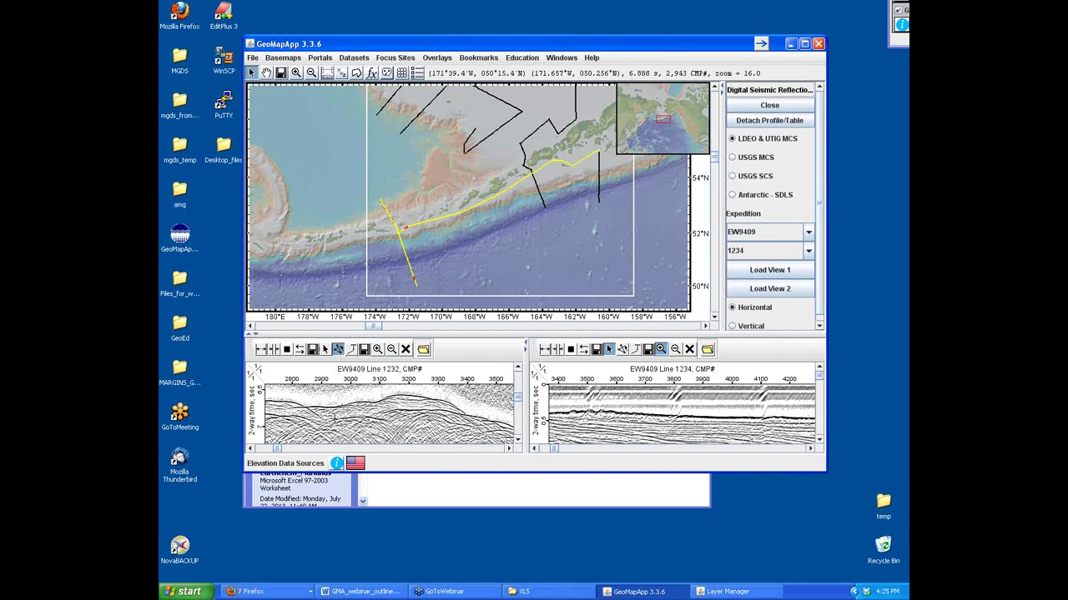
{"action": "left_click", "coordinate": [333, 419]}
{"action": "left_click", "coordinate": [351, 416]}
{"action": "left_click", "coordinate": [358, 416]}
{"action": "left_click", "coordinate": [364, 416]}
{"action": "left_click", "coordinate": [380, 417]}
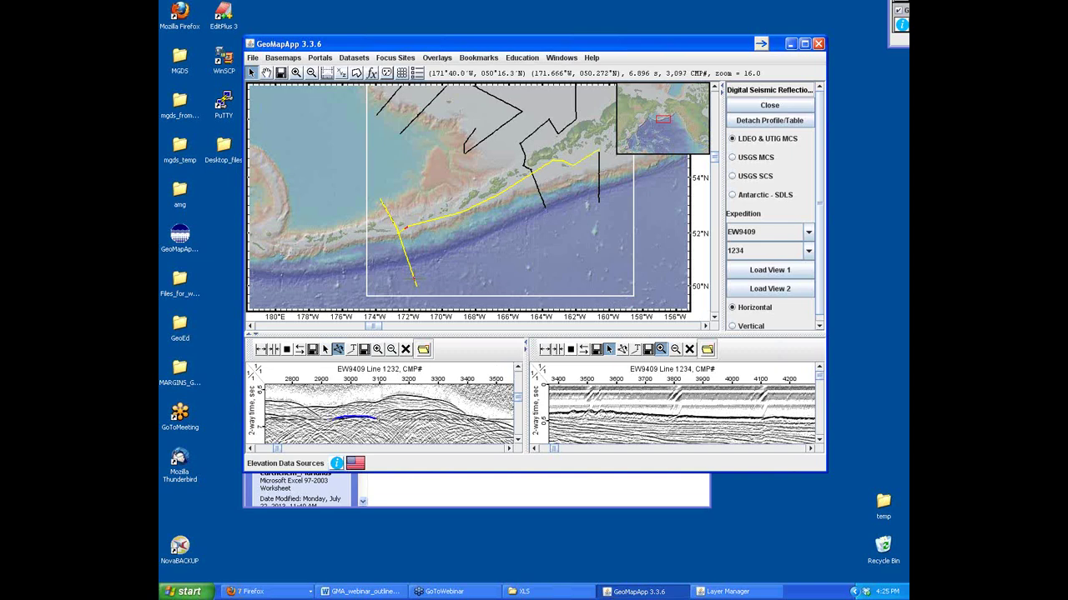
{"action": "left_click", "coordinate": [387, 420]}
{"action": "left_click", "coordinate": [326, 350]}
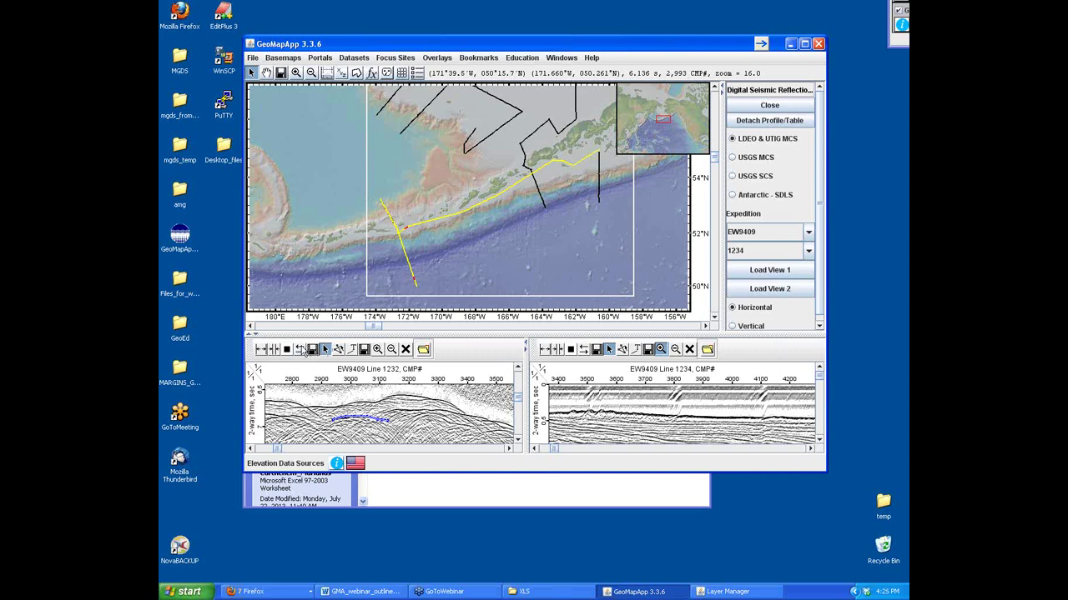
- Review the save options for the line 1232 profile and dismiss them without saving
{"action": "left_click", "coordinate": [312, 350]}
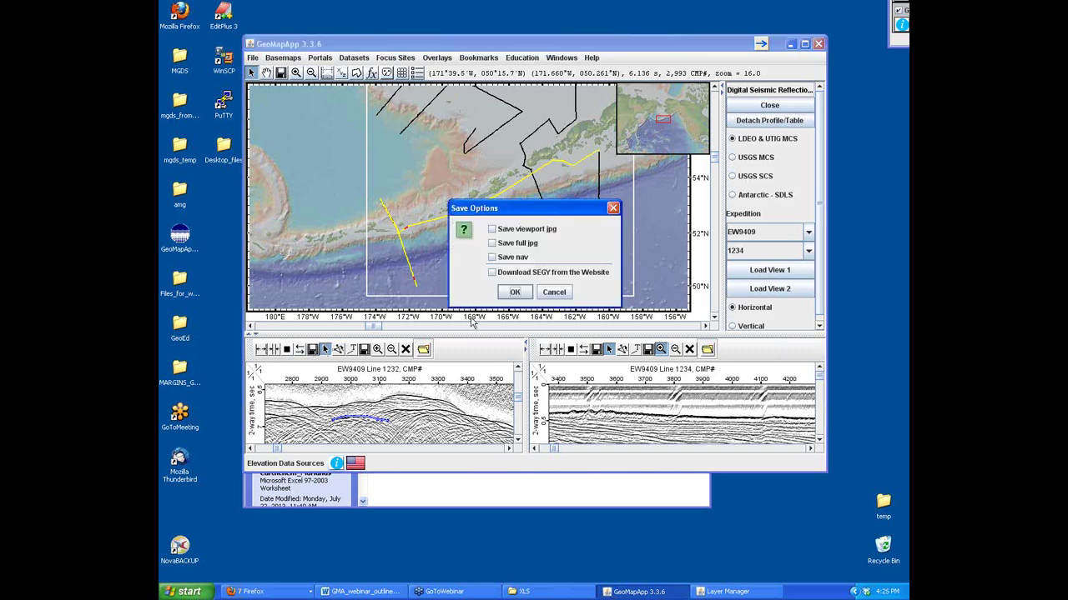
{"action": "left_click", "coordinate": [554, 292]}
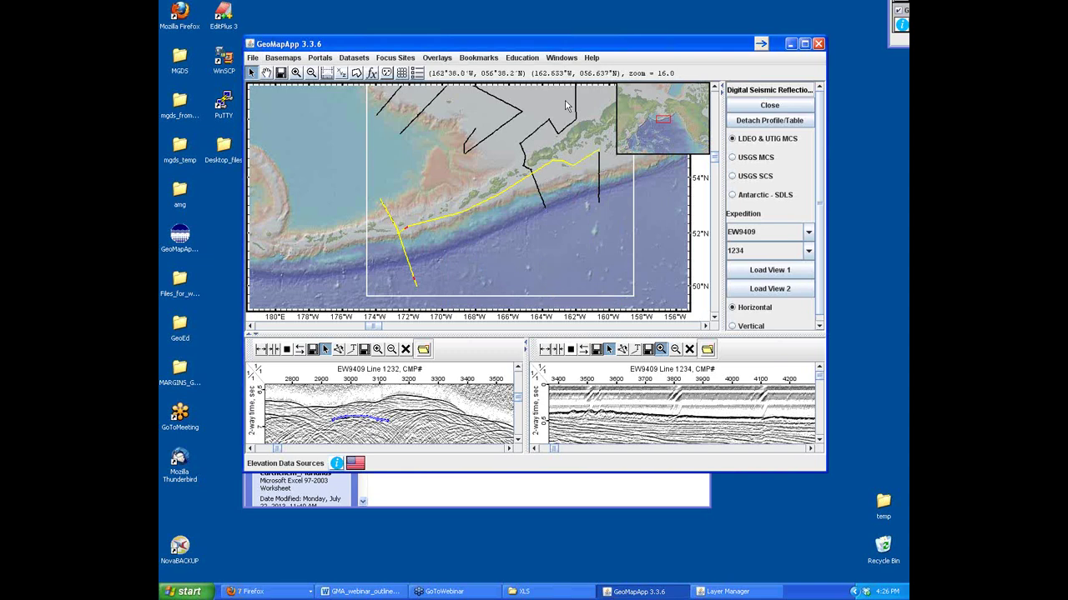
- Open GeoMapApp's Multimedia Tutorials web page in Firefox, look through the tutorial list, and return to GeoMapApp
{"action": "left_click", "coordinate": [591, 58]}
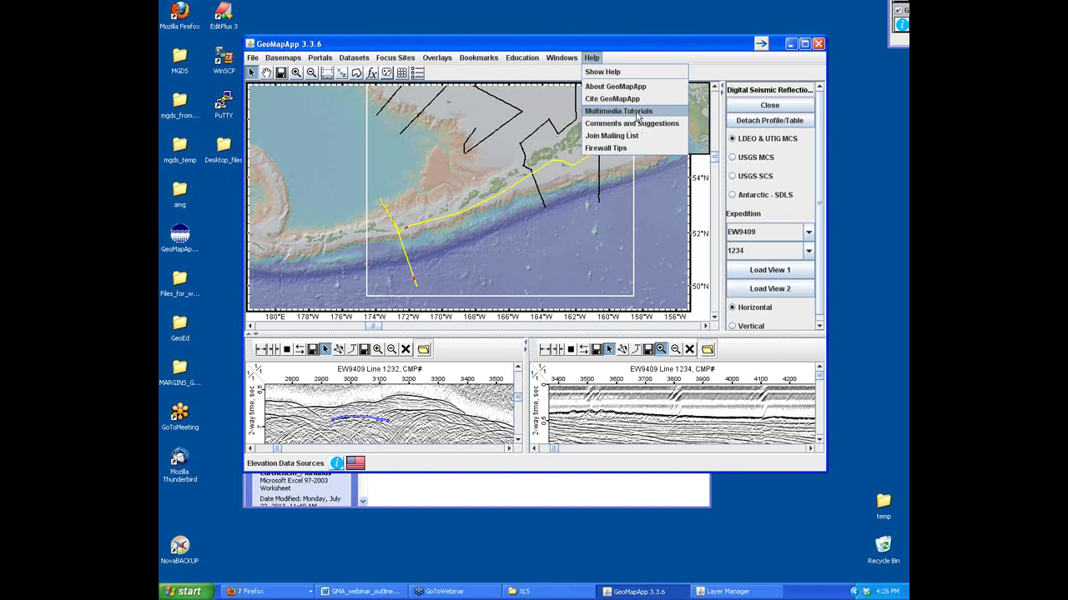
{"action": "left_click", "coordinate": [638, 115]}
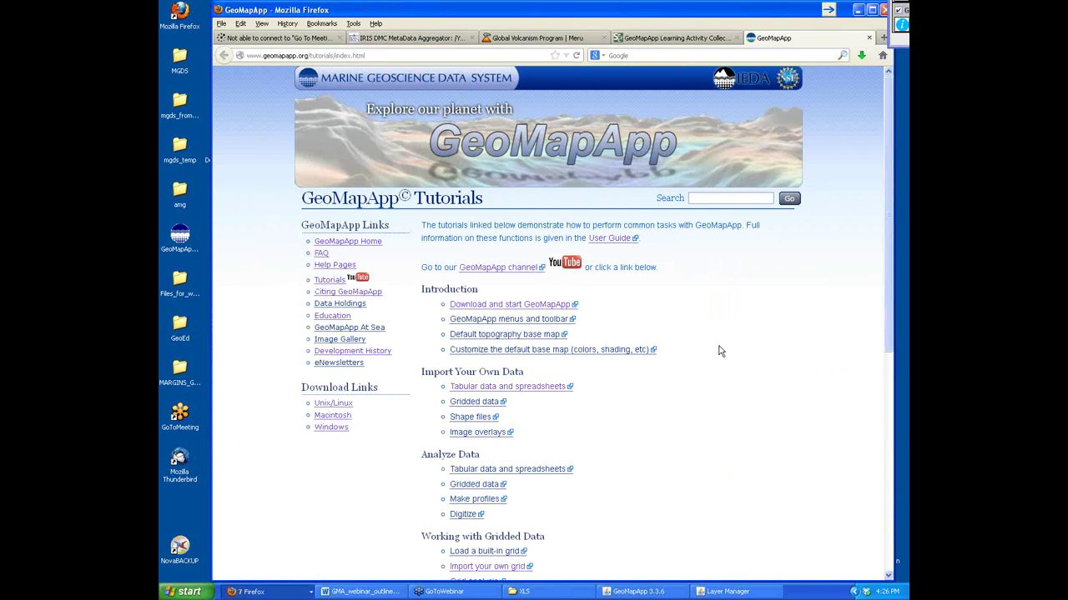
{"action": "scroll", "coordinate": [725, 351], "scroll_direction": "down", "scroll_amount": 5}
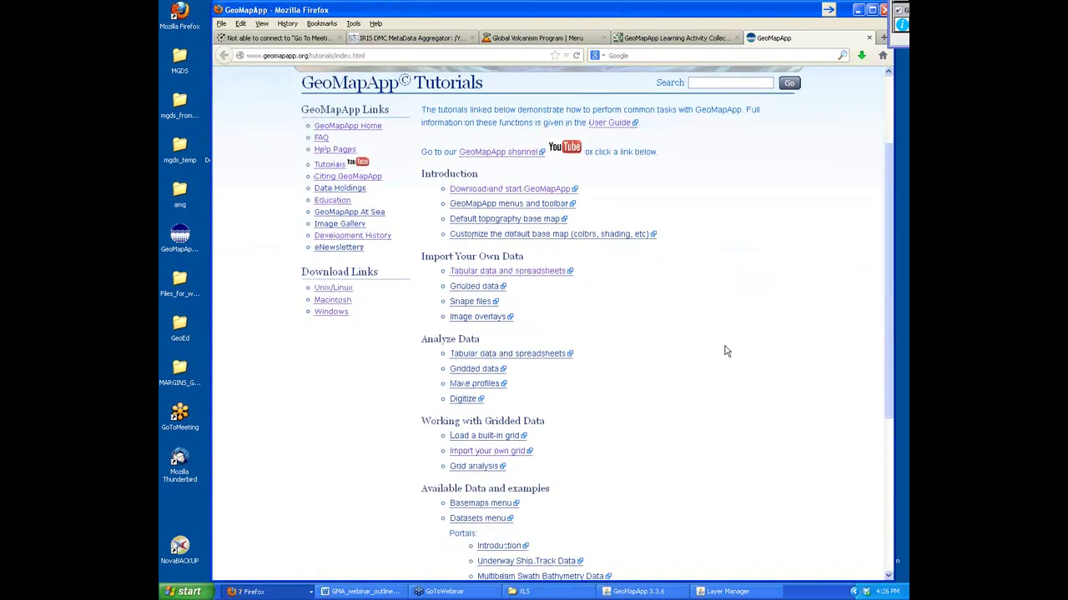
{"action": "scroll", "coordinate": [725, 351], "scroll_direction": "down", "scroll_amount": 2}
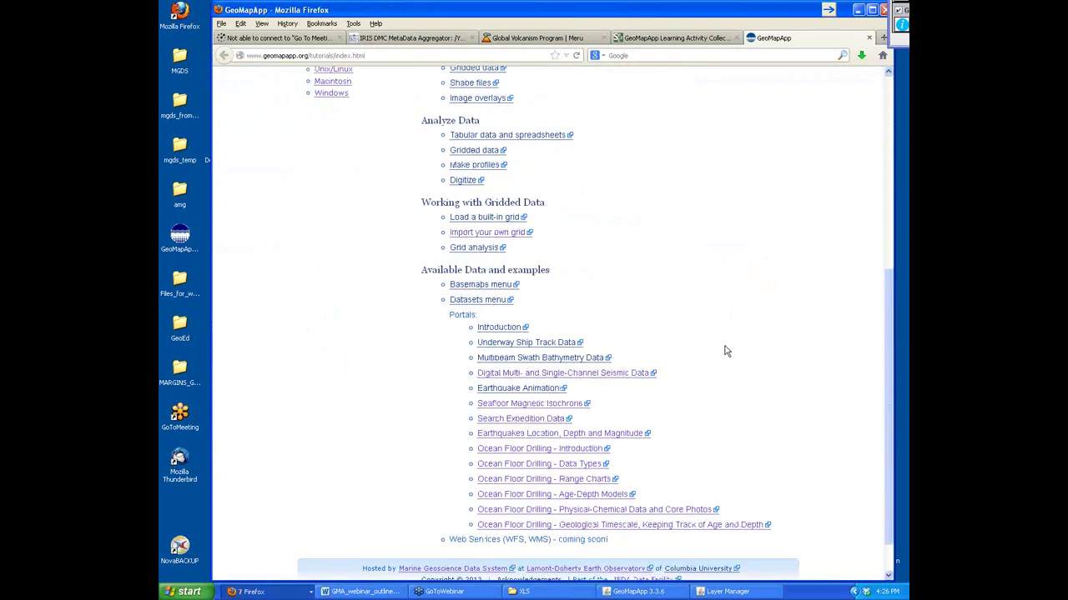
{"action": "scroll", "coordinate": [725, 351], "scroll_direction": "up", "scroll_amount": 6}
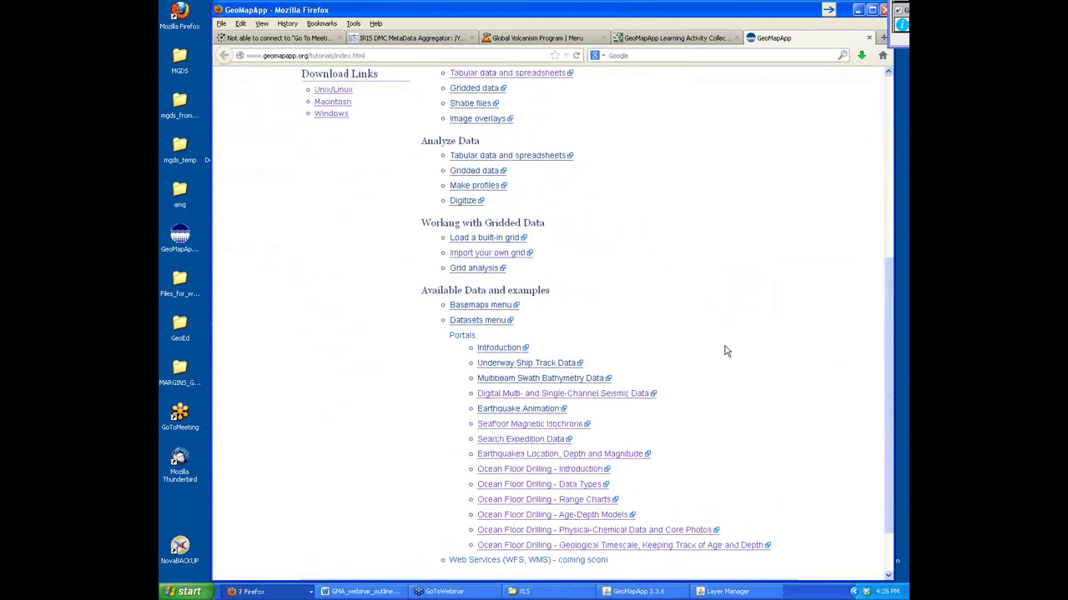
{"action": "left_click", "coordinate": [857, 11]}
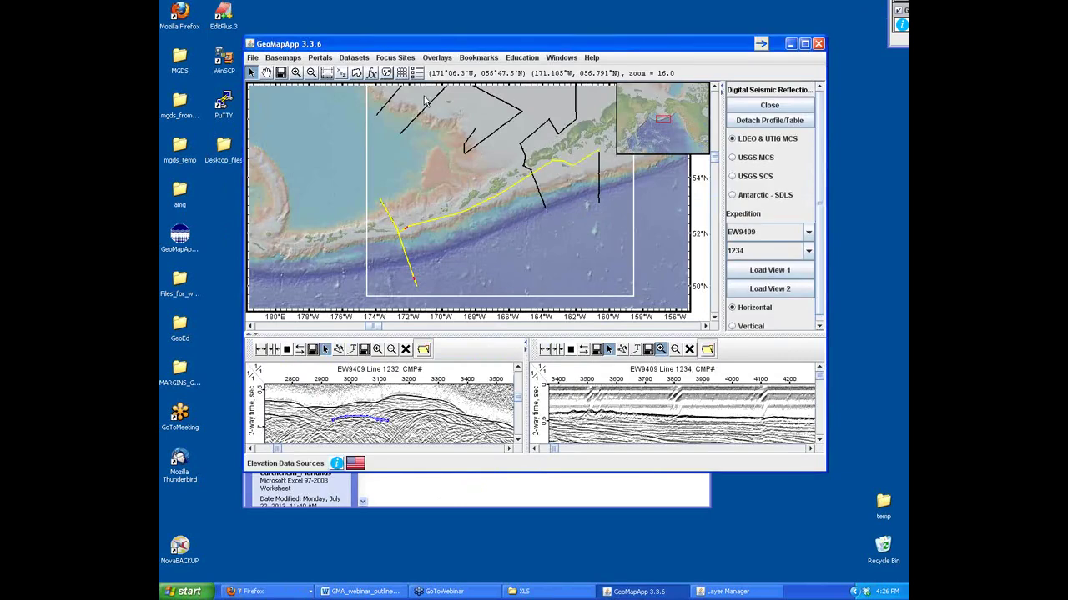